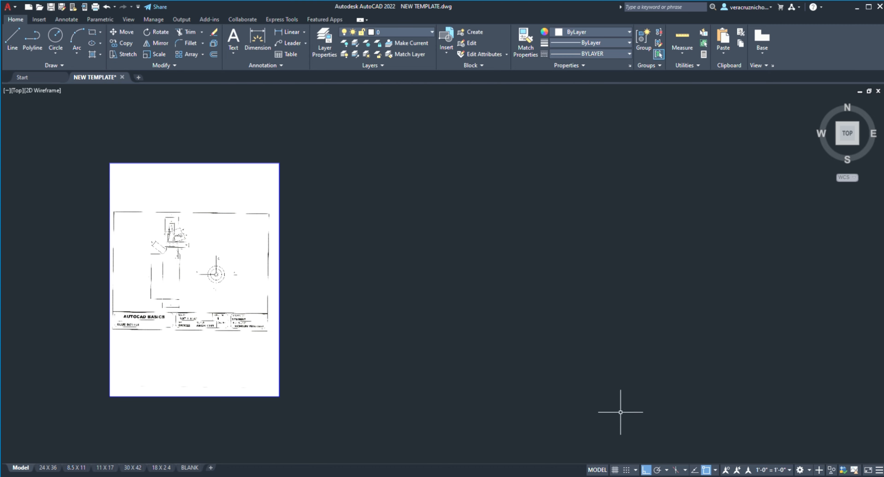
Step: Draw a chain of connected horizontal and vertical practice lines beside the glue bottle reference sheet
click(325, 262)
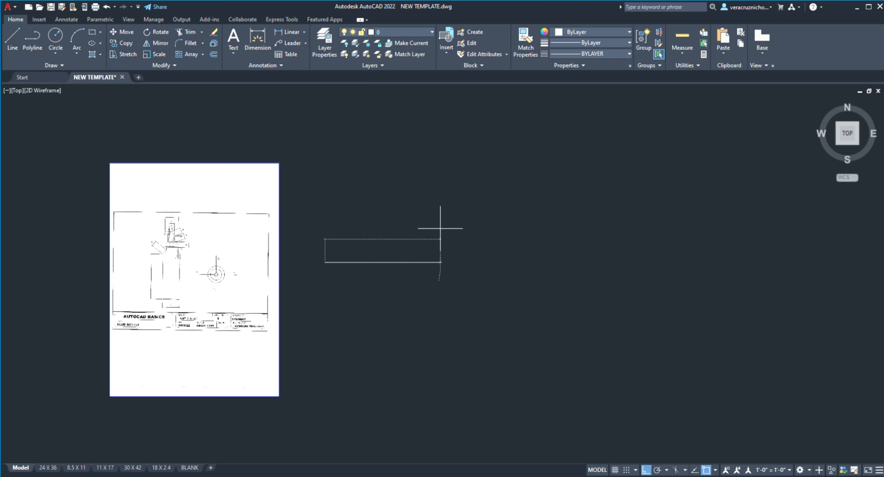
click(631, 263)
click(631, 158)
click(344, 227)
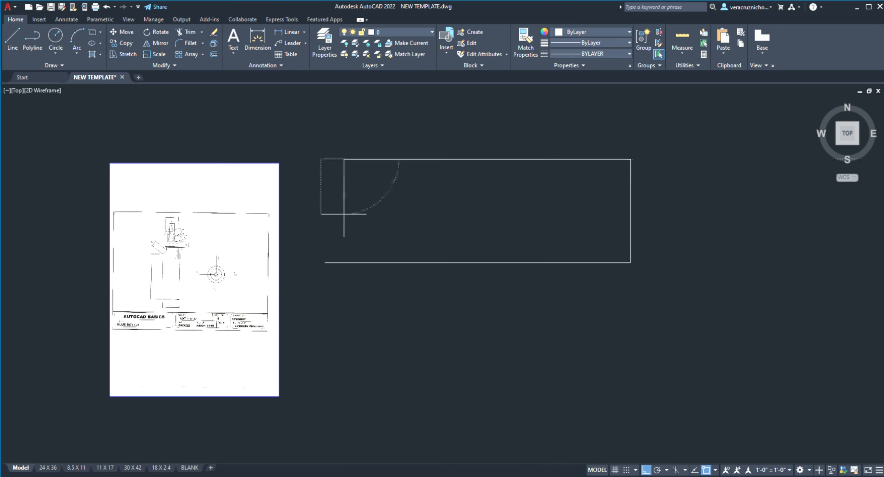
click(371, 385)
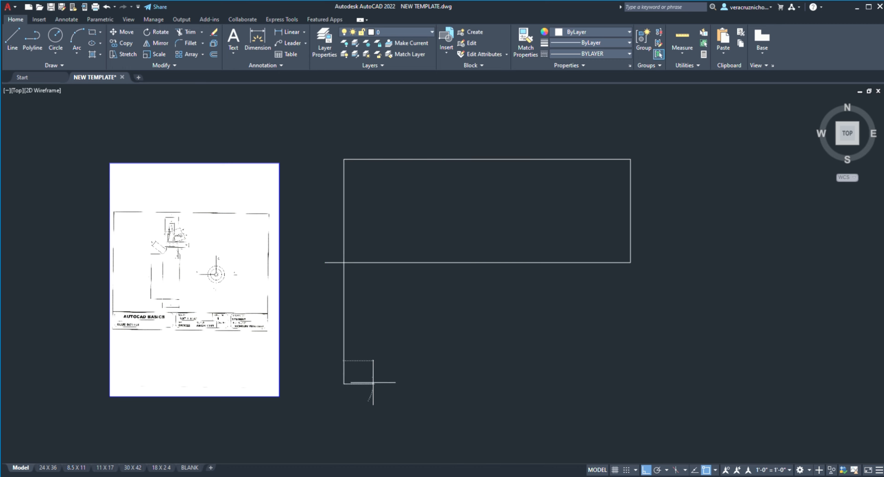
key(Escape)
Step: Erase all the practice lines beside the reference sheet, including the remaining long vertical one
click(306, 125)
click(695, 376)
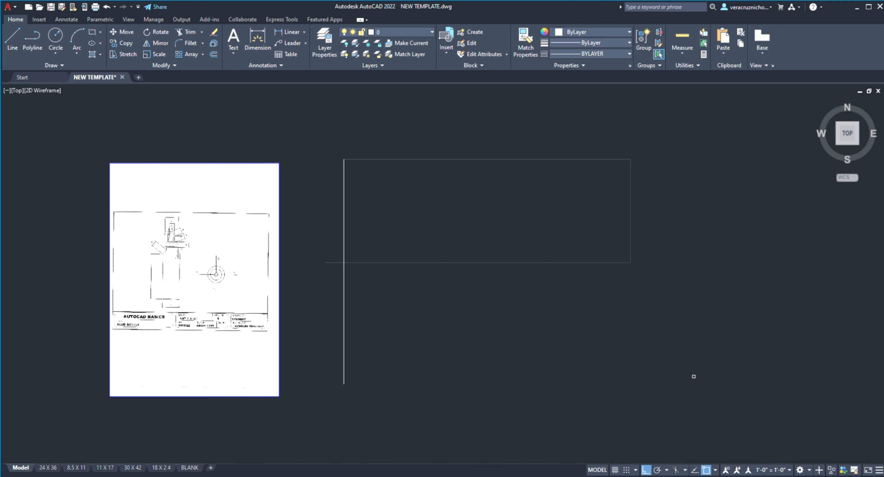
key(Delete)
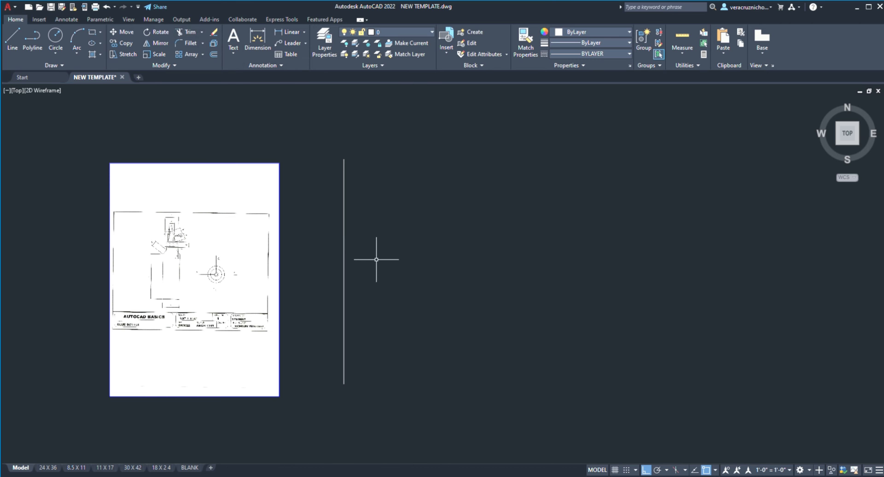
click(340, 265)
key(Delete)
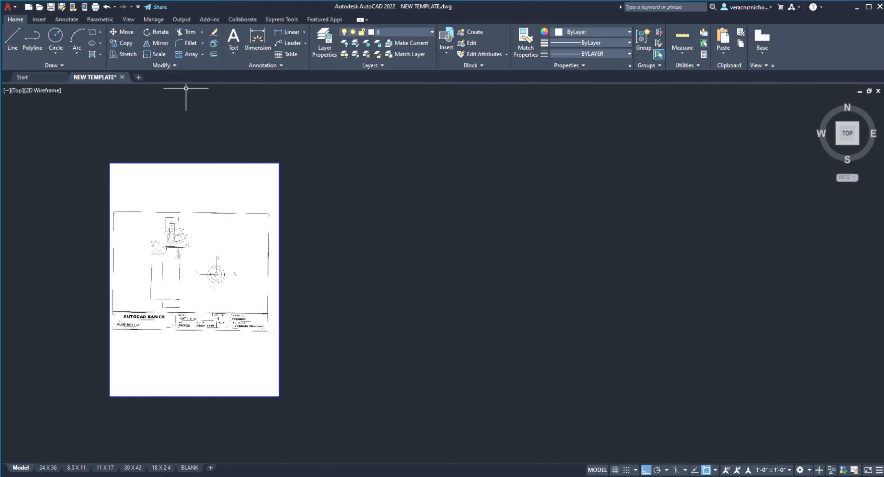
Step: Draw a closed four-sided outline from connected lines beside the reference sheet, continuing with a diagonal to its lower-right corner
click(384, 217)
click(588, 217)
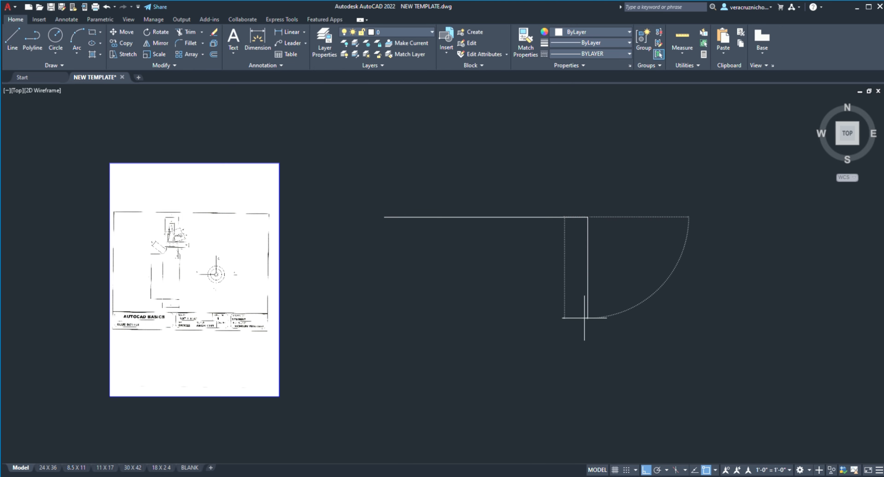
click(588, 328)
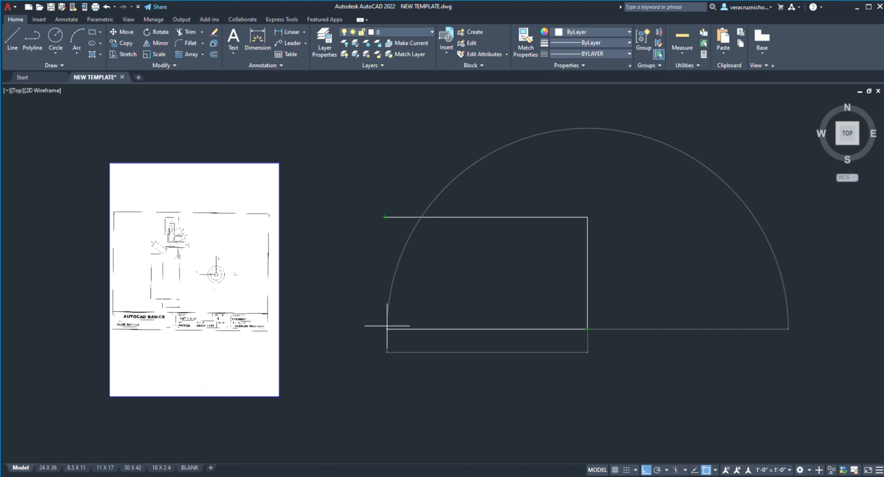
click(389, 309)
click(384, 216)
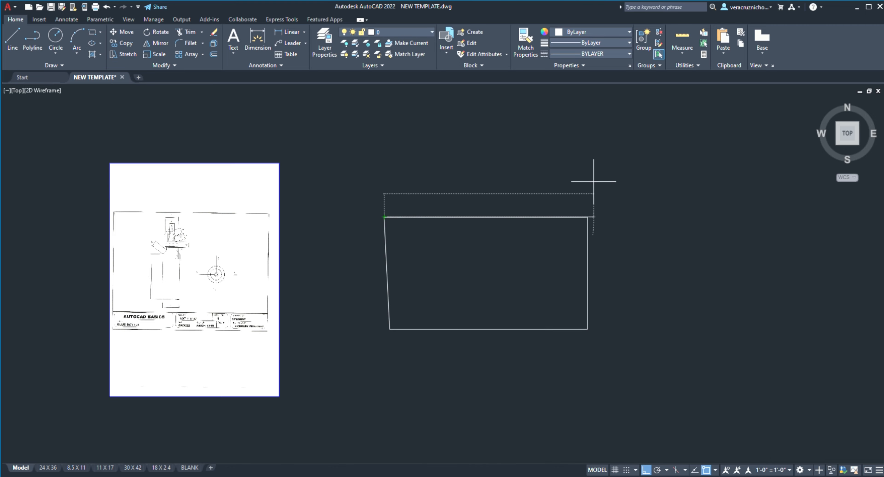
click(587, 329)
Step: Erase the four-sided outline and its diagonal
click(214, 32)
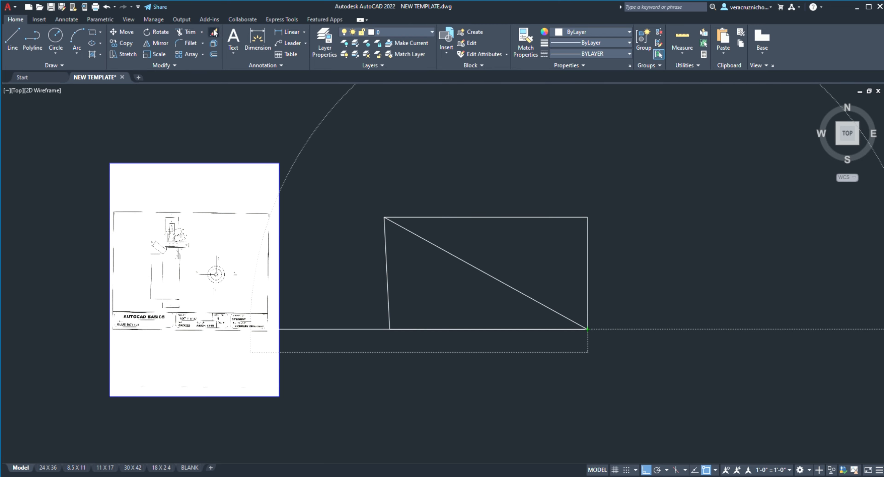
click(354, 171)
click(779, 422)
key(Return)
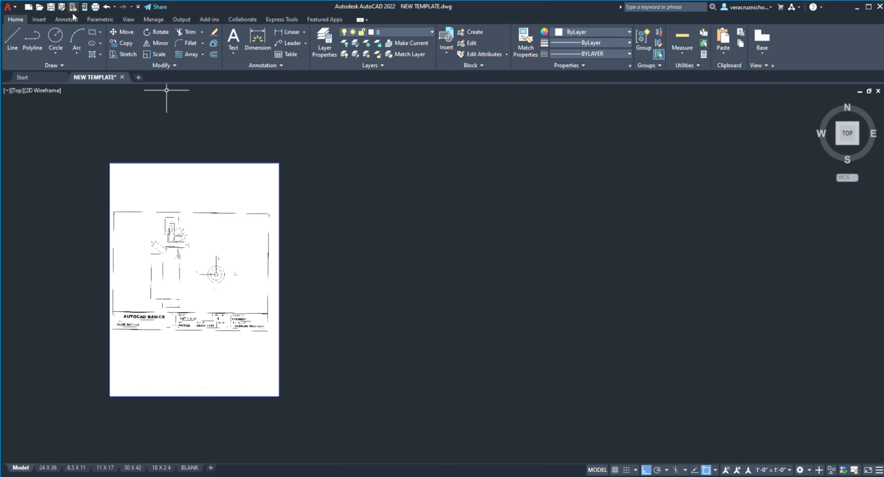
Step: Draw a rectangle from two opposite corners in the empty area beside the reference sheet
click(93, 35)
click(374, 191)
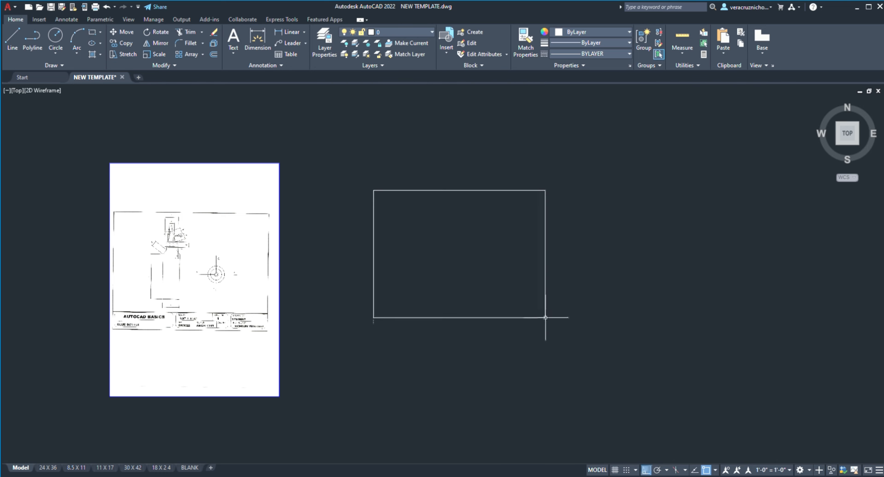
click(546, 317)
Step: Move the rectangle straight up a short distance, using its lower-right corner as the base point
click(126, 31)
click(338, 158)
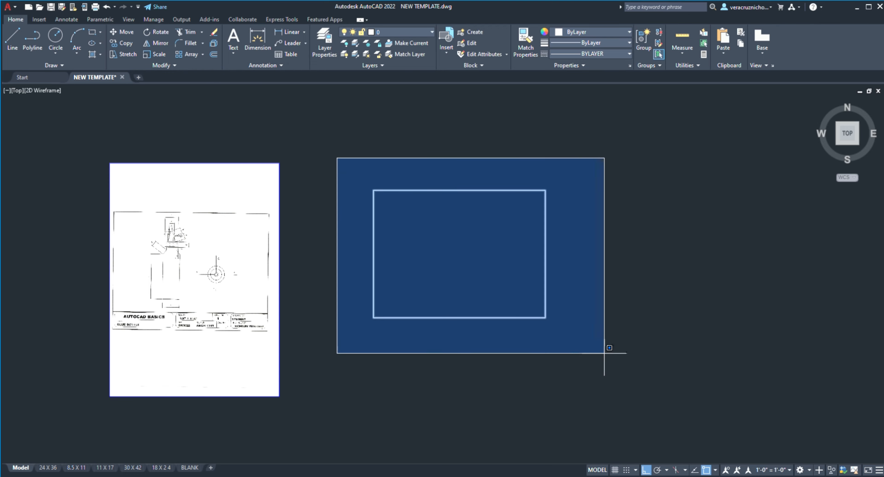
click(652, 367)
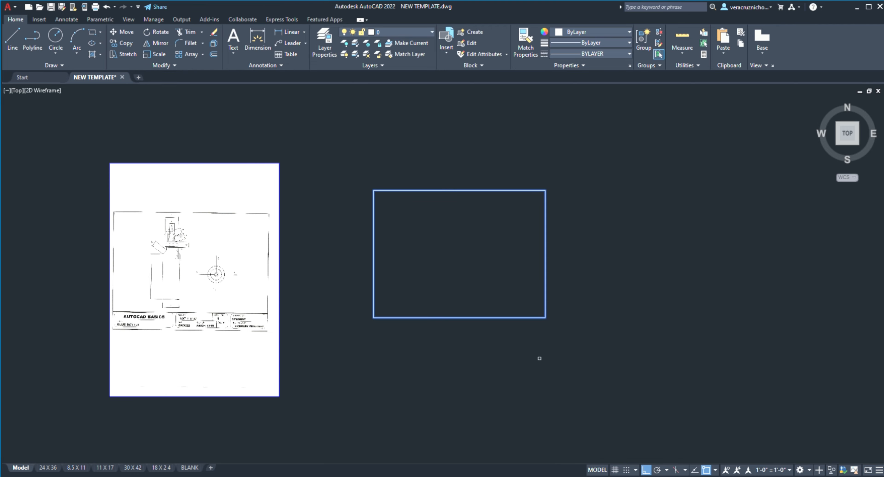
key(Return)
click(546, 318)
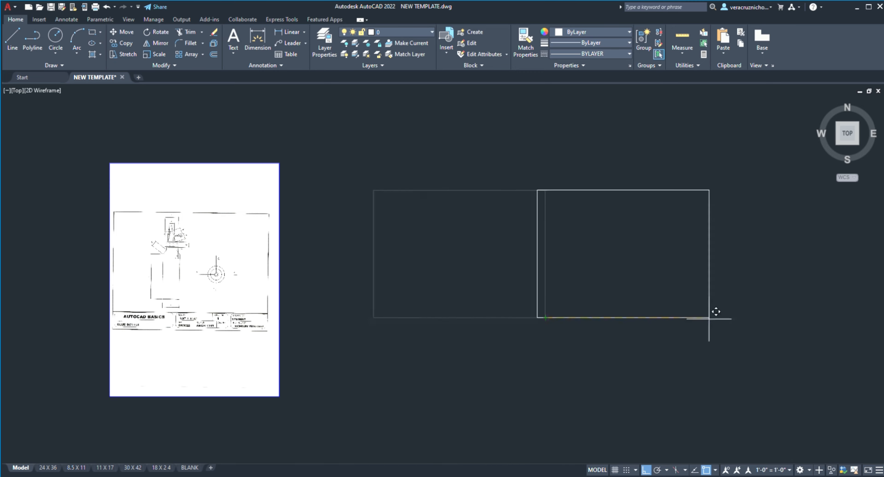
click(586, 272)
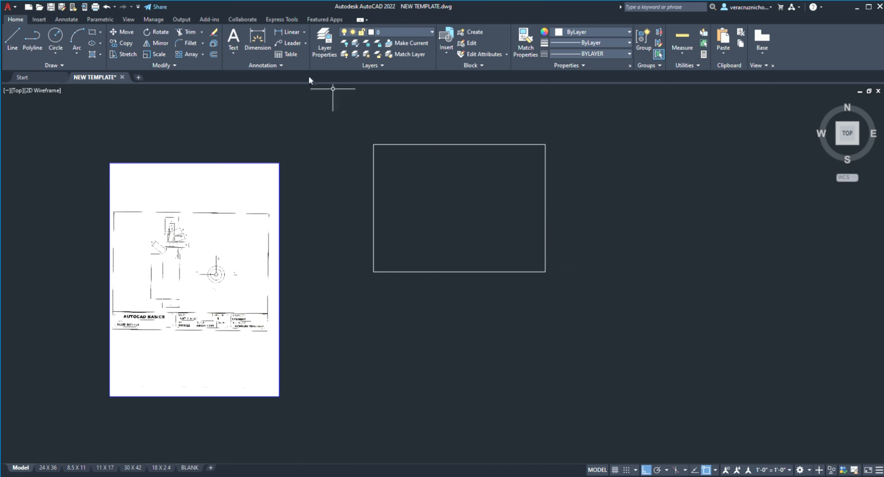
Step: Delete the rectangle beside the reference sheet
click(353, 107)
click(652, 349)
key(Delete)
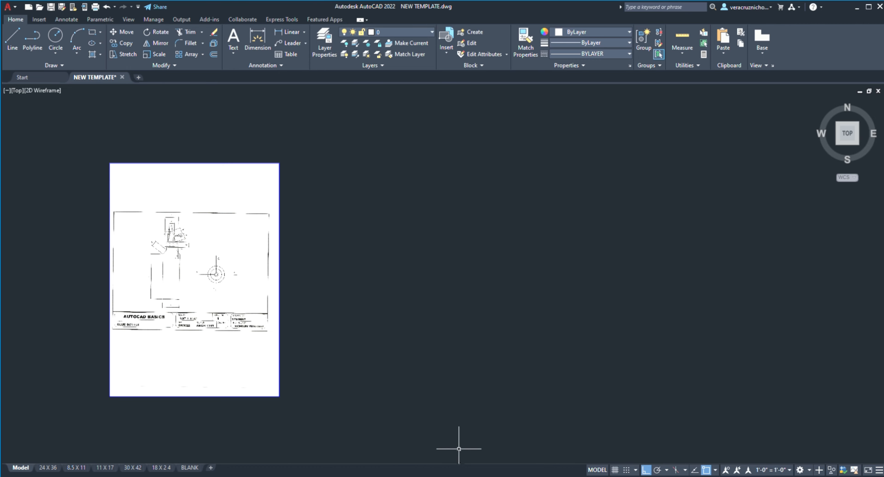
click(507, 404)
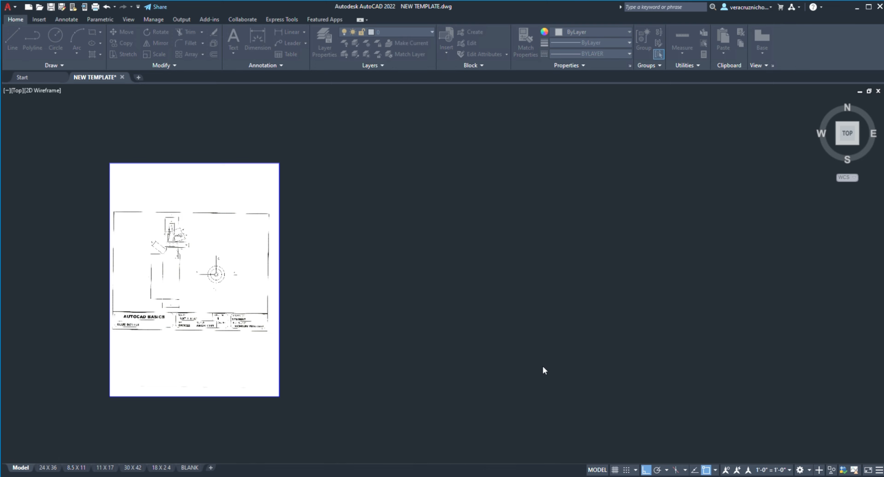
click(481, 364)
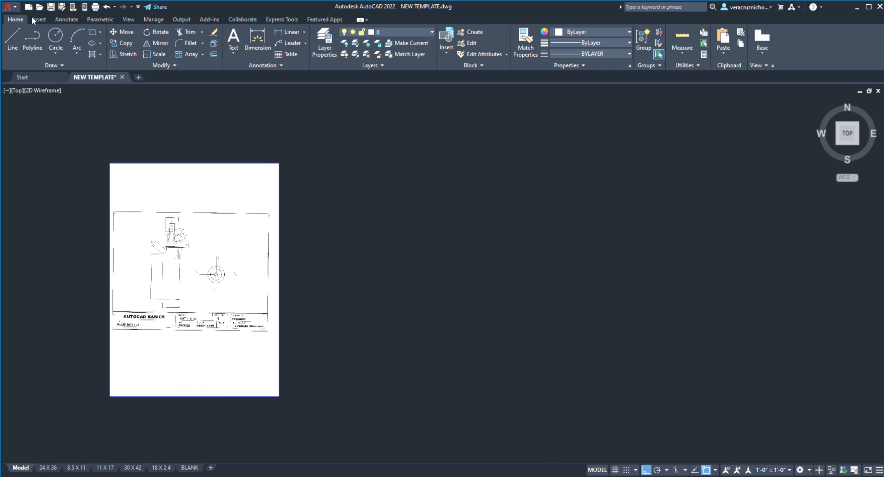
Step: Delete the attached glue bottle sheet and save the cleared drawing as TEMPLATE (WASD.dwg on the Desktop
key(ctrl+s)
click(48, 129)
mouse_move(77, 136)
mouse_down()
mouse_move(266, 353)
mouse_move(356, 414)
mouse_up()
key(Delete)
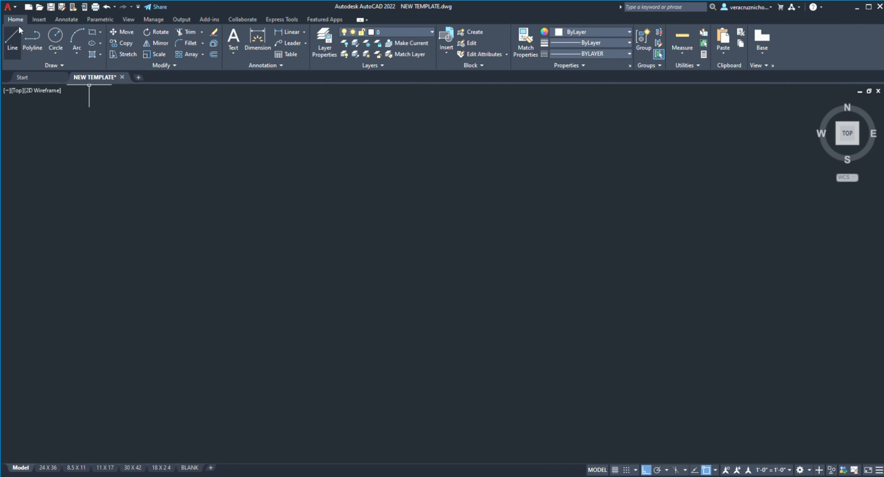
click(9, 11)
click(26, 130)
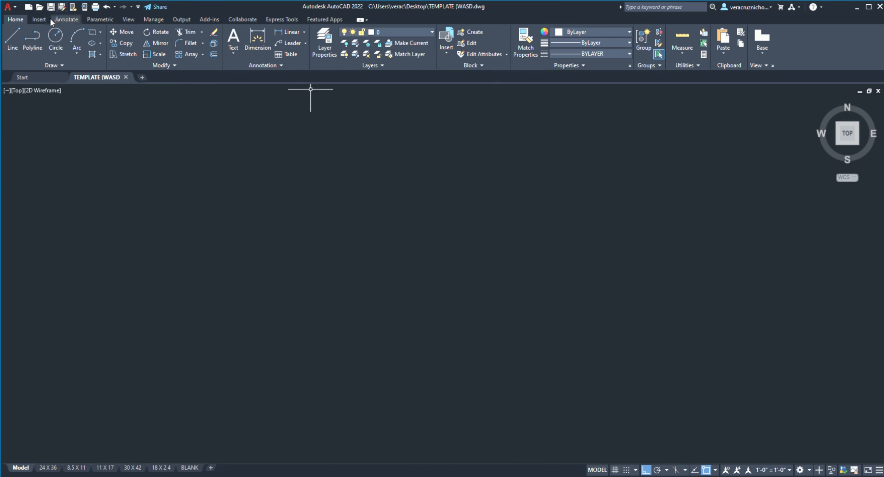
Step: Attach the glue bottle reference sheet to model space, picking its insertion point and scale in the drawing
click(39, 19)
click(169, 48)
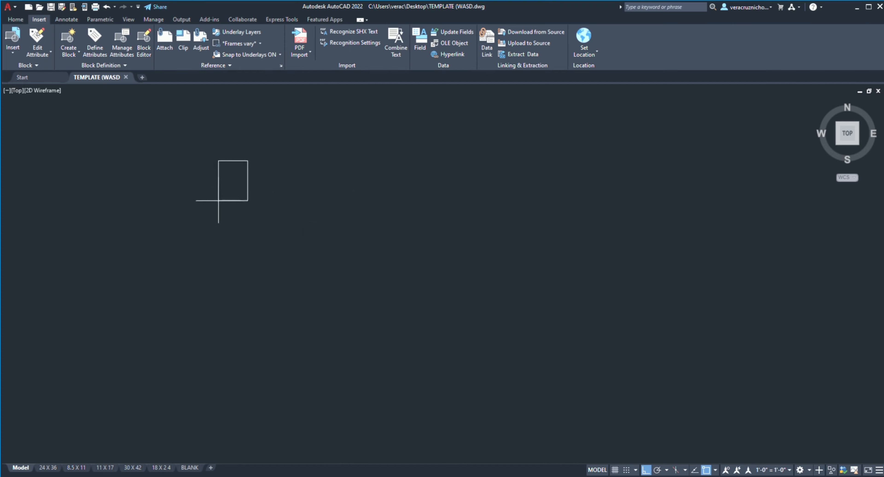
click(232, 280)
click(262, 273)
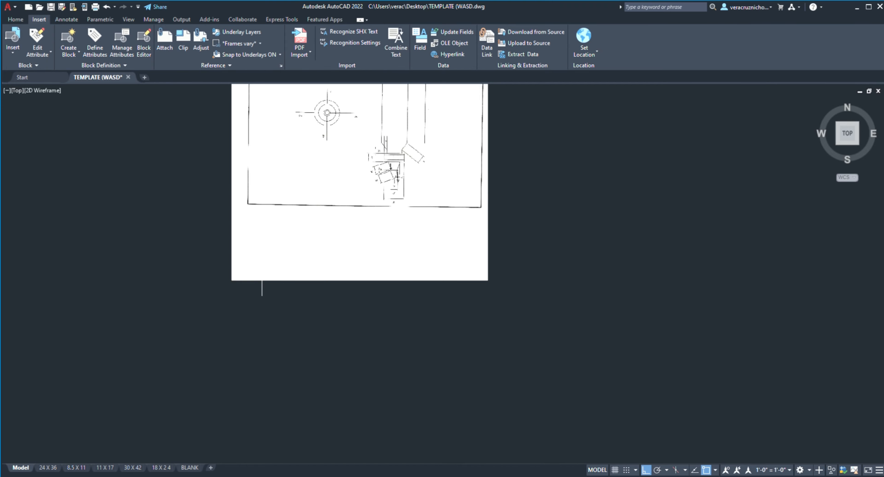
scroll(390, 192, down, 2)
middle_drag(390, 191, 381, 241)
Step: Rotate the attached sheet 90 degrees clockwise about its lower-left corner
click(15, 19)
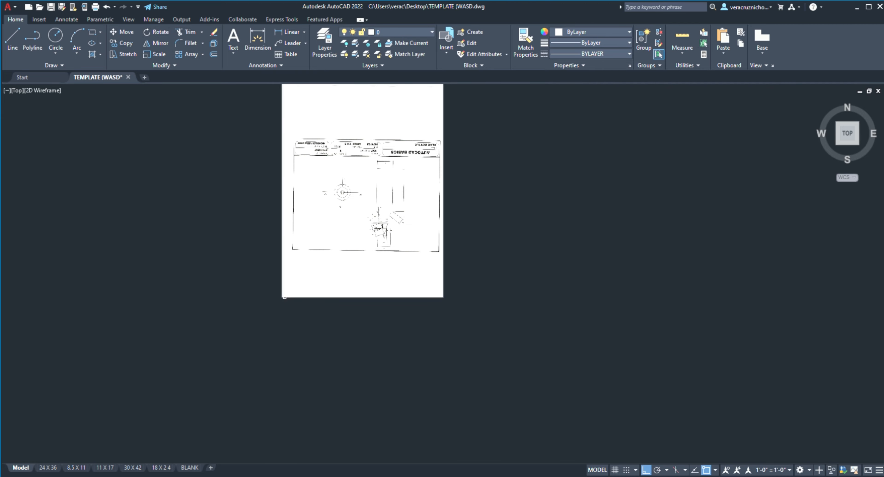
click(284, 296)
key(Return)
click(282, 297)
click(261, 366)
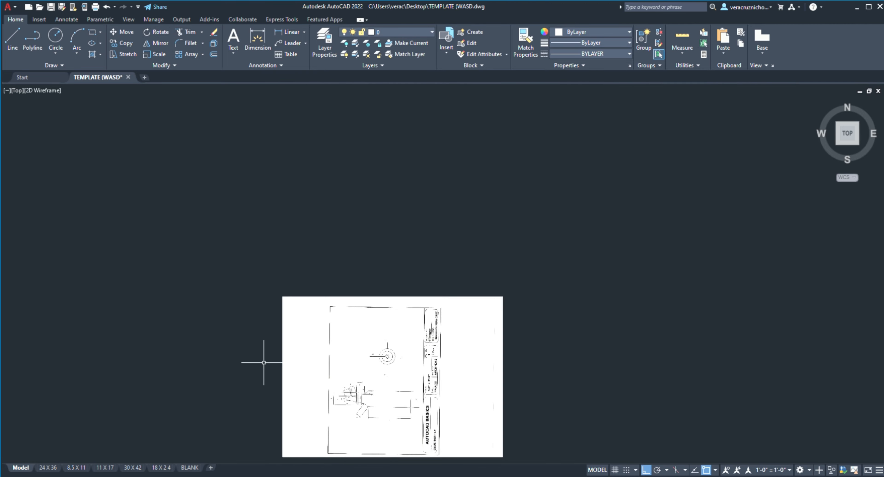
scroll(371, 292, down, 2)
middle_drag(370, 291, 385, 207)
scroll(366, 193, up, 2)
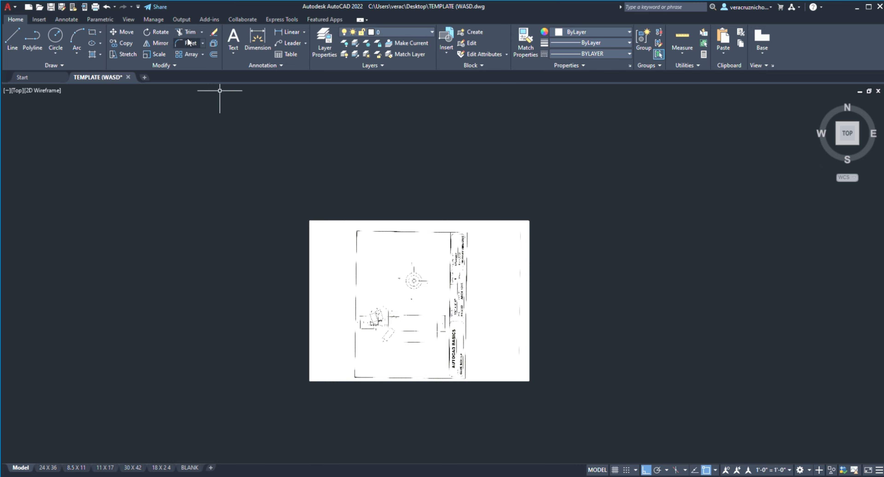
Step: Rotate the attached sheet 180 degrees about its lower-left corner
click(163, 34)
click(309, 368)
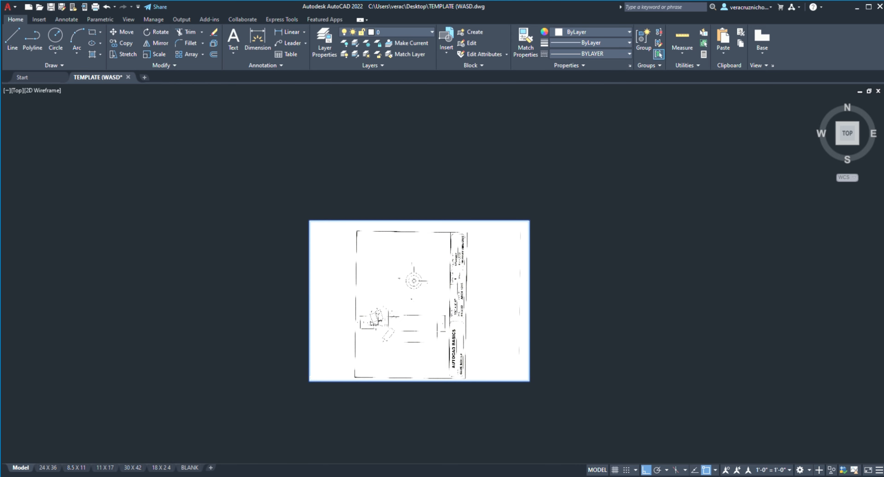
key(Return)
click(310, 381)
click(267, 389)
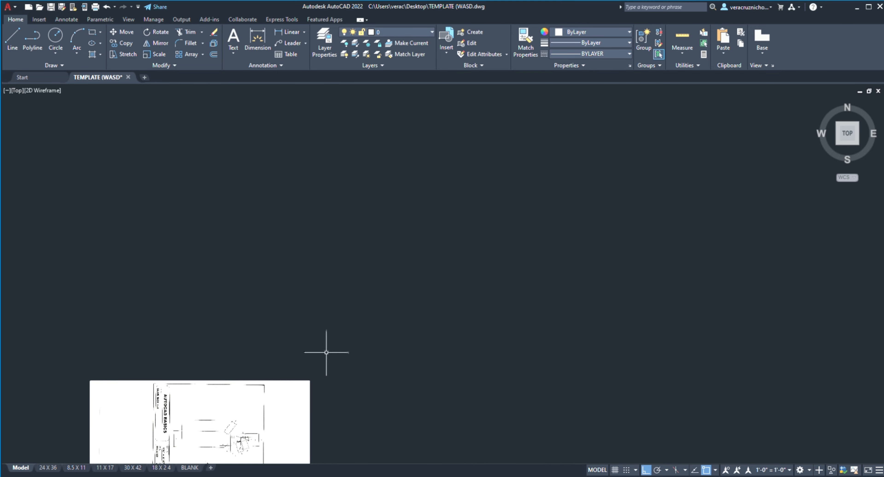
scroll(328, 351, down, 2)
middle_drag(344, 304, 392, 127)
scroll(361, 227, up, 2)
scroll(359, 170, down, 1)
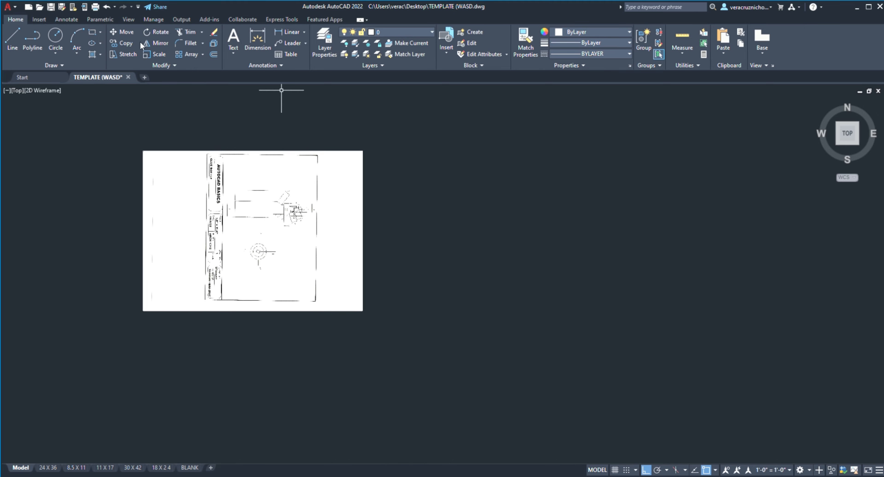
Step: Rotate the attached sheet 90 degrees counterclockwise about its upper-right corner so its title block reads upright
click(149, 35)
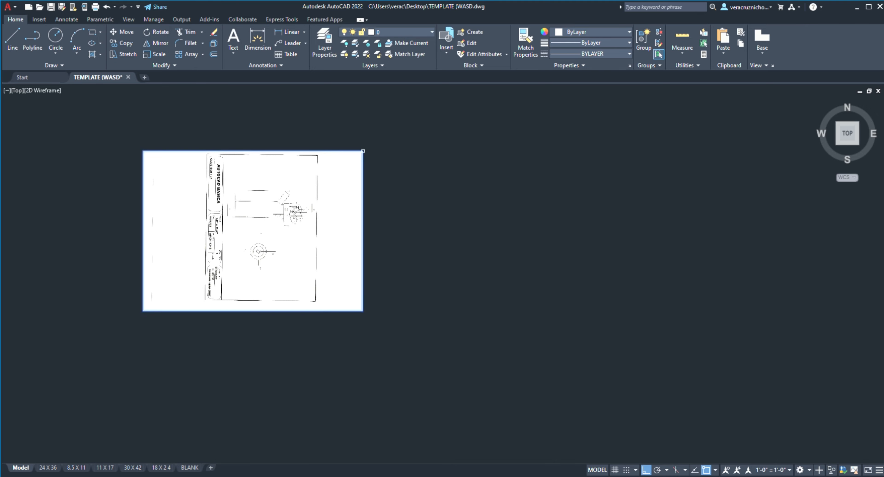
click(363, 150)
key(Return)
click(363, 150)
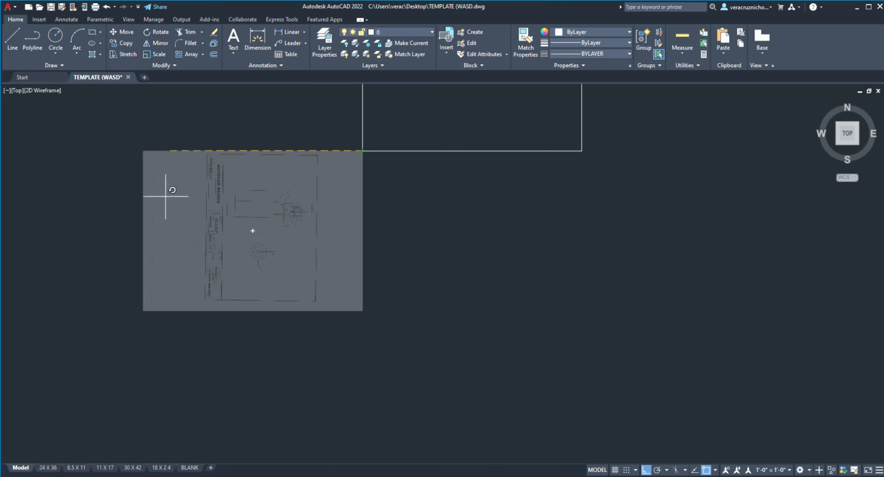
click(330, 110)
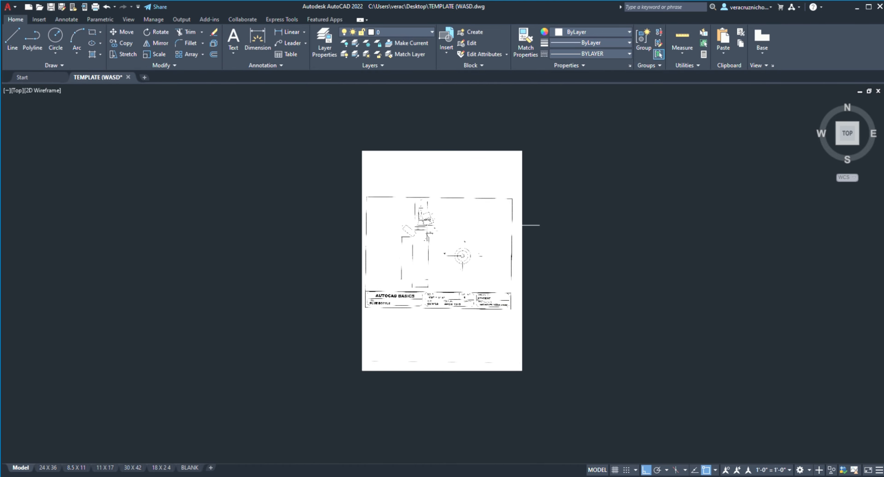
scroll(526, 223, up, 2)
middle_drag(524, 226, 429, 213)
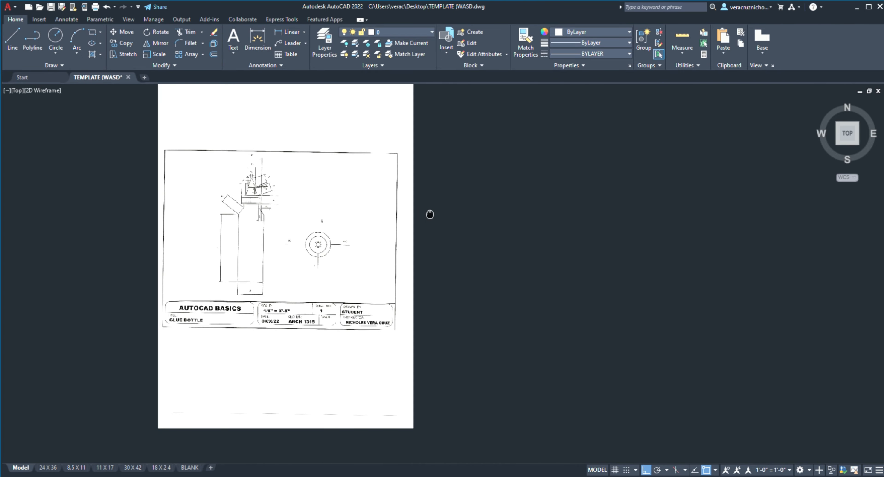
scroll(448, 165, down, 2)
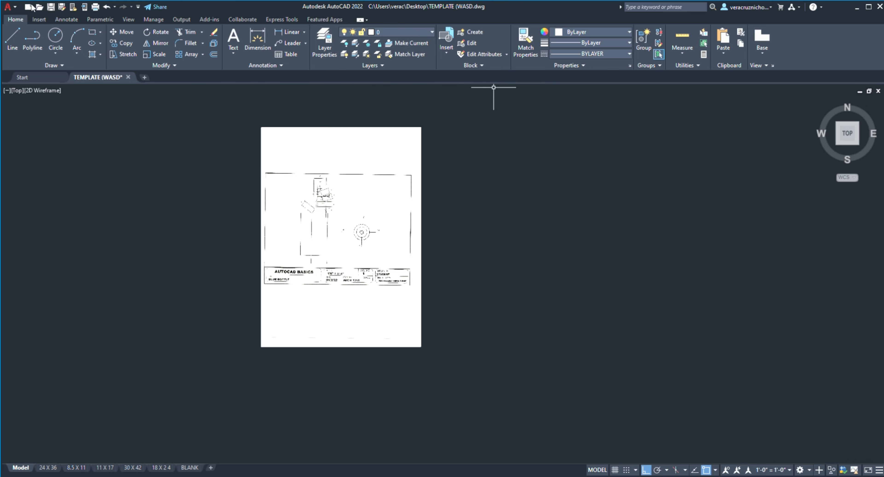
Step: Draw a horizontal line in the empty space to the right of the attached sheet
click(450, 214)
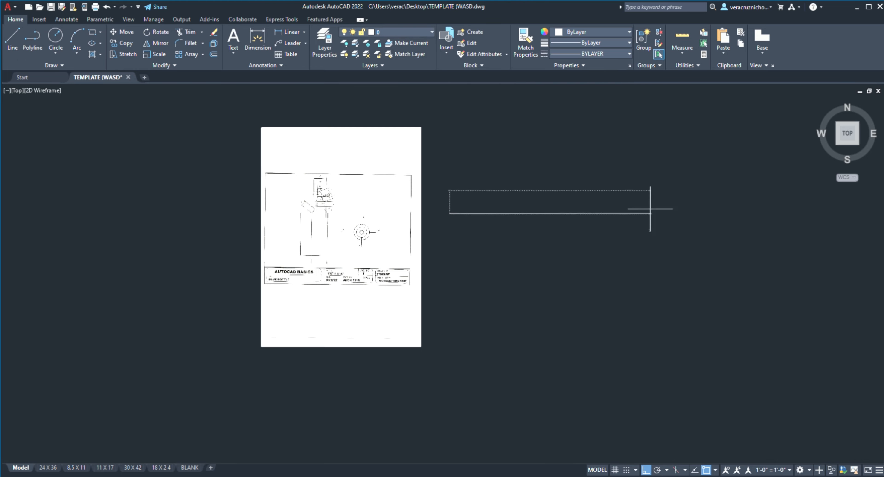
click(670, 210)
Step: Draw a winding chain of free-angle line segments below the horizontal line, with Ortho mode off
click(18, 40)
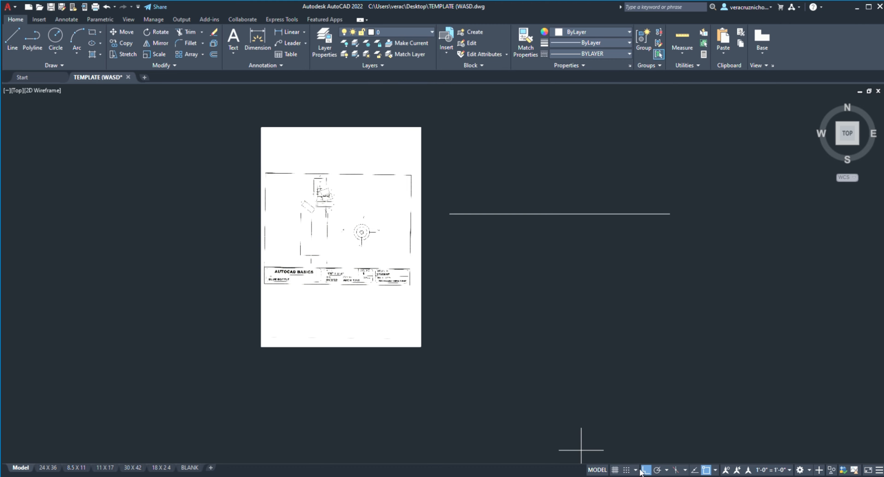
click(473, 332)
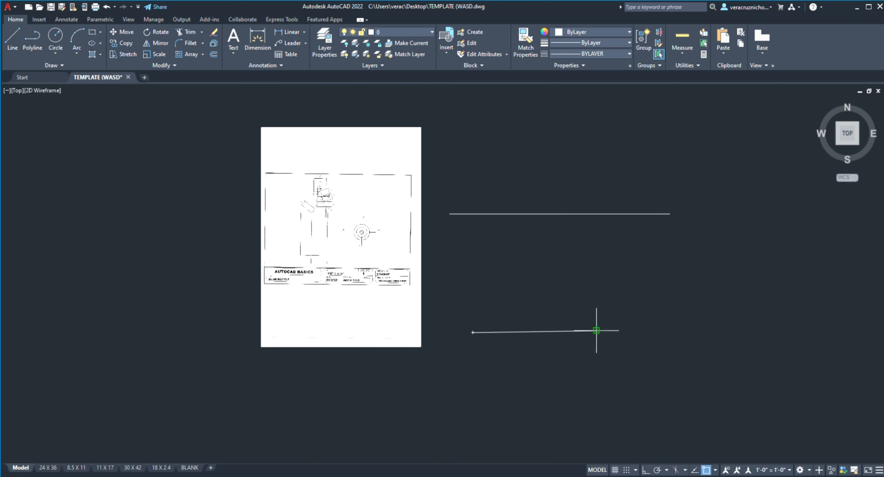
click(597, 331)
click(606, 303)
click(603, 285)
click(583, 271)
click(561, 276)
click(532, 294)
click(504, 311)
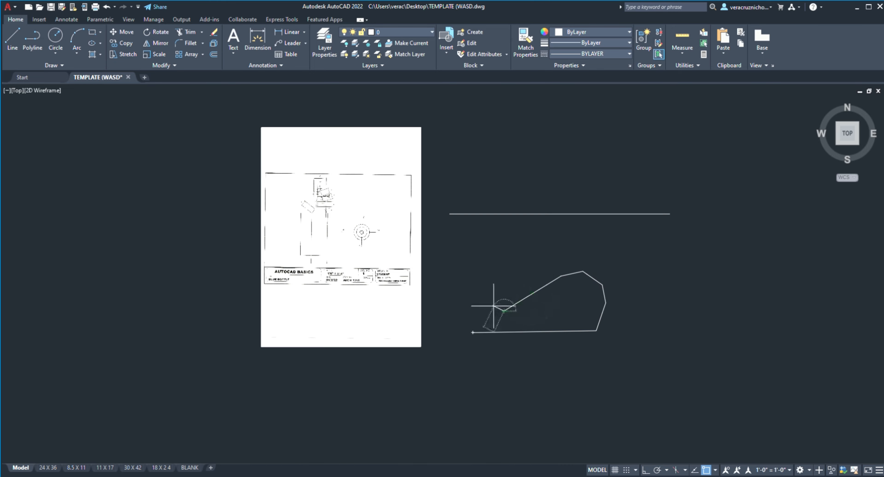
click(474, 302)
click(476, 273)
click(492, 254)
click(645, 261)
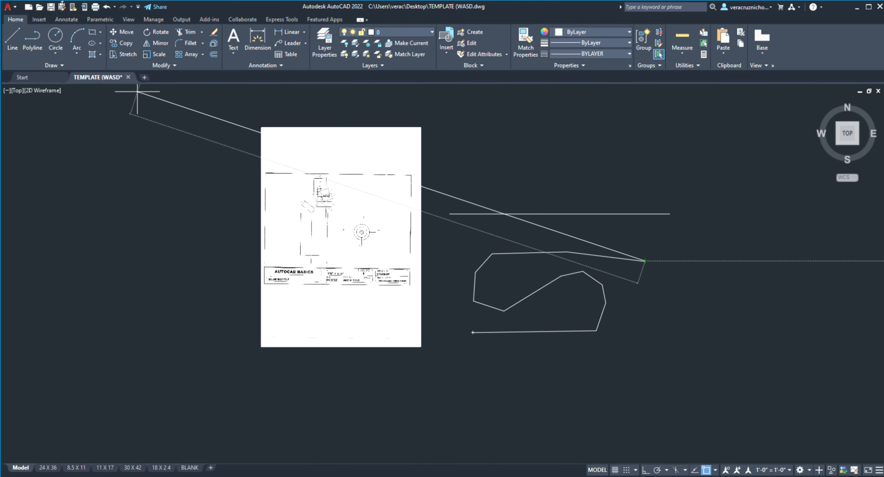
click(188, 33)
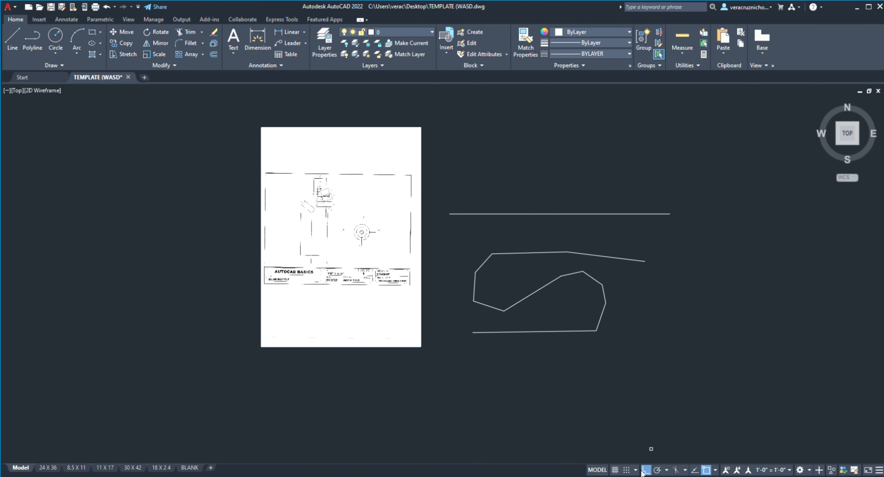
Step: Draw a stepped chain of strictly horizontal and vertical line segments below the winding chain, with Ortho mode on
click(13, 40)
click(471, 397)
click(588, 395)
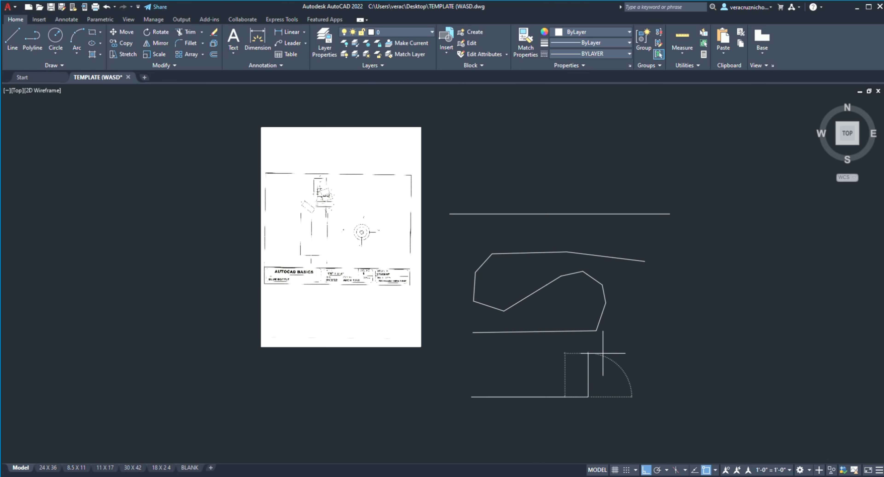
click(604, 353)
click(522, 353)
click(512, 378)
click(496, 328)
click(597, 331)
click(712, 345)
click(723, 375)
click(641, 401)
click(633, 360)
click(717, 352)
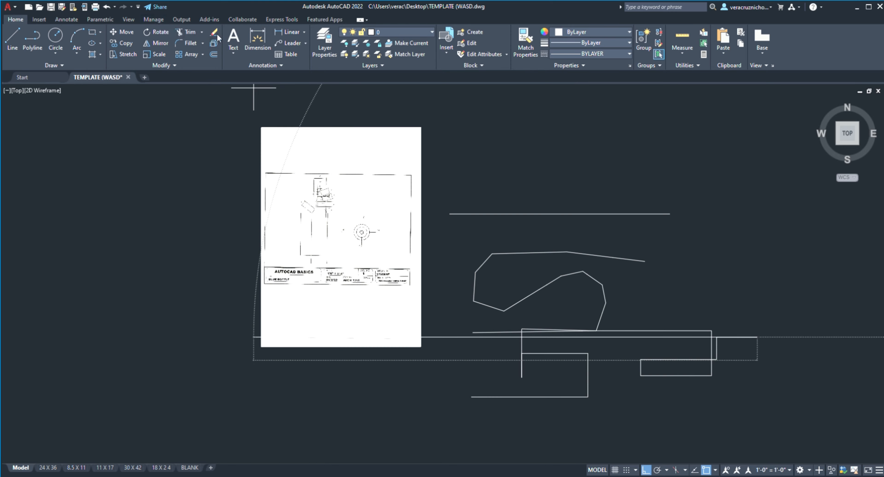
key(Escape)
Step: Delete all the practice lines beside the attached sheet
click(440, 191)
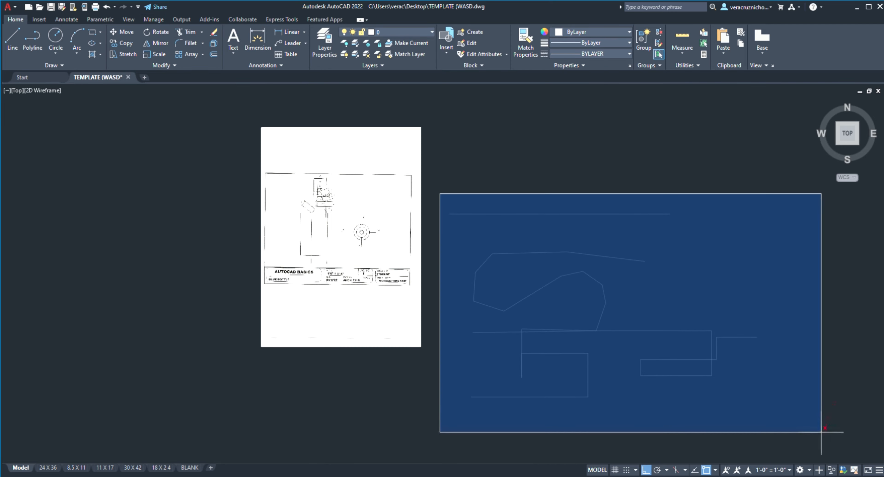
click(838, 445)
key(Delete)
Step: Draw a circle to the right of the attached sheet by picking its center and a radius point
middle_drag(636, 327, 460, 326)
scroll(460, 326, down, 2)
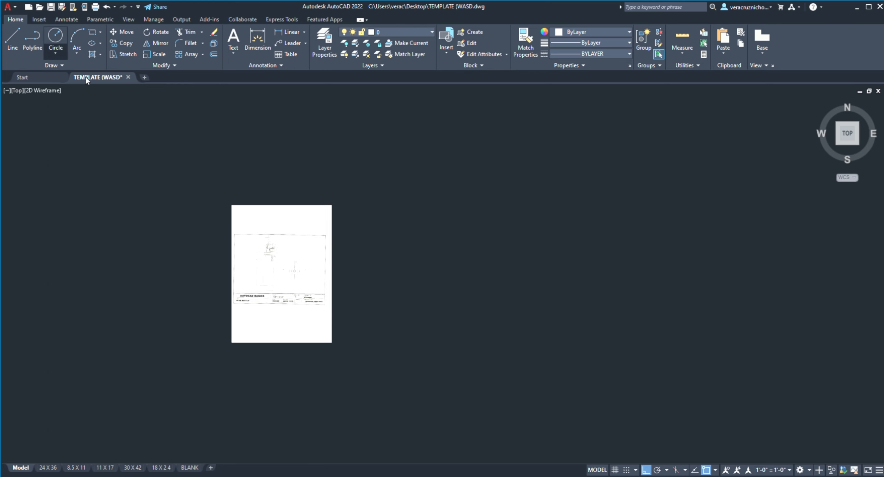
click(415, 293)
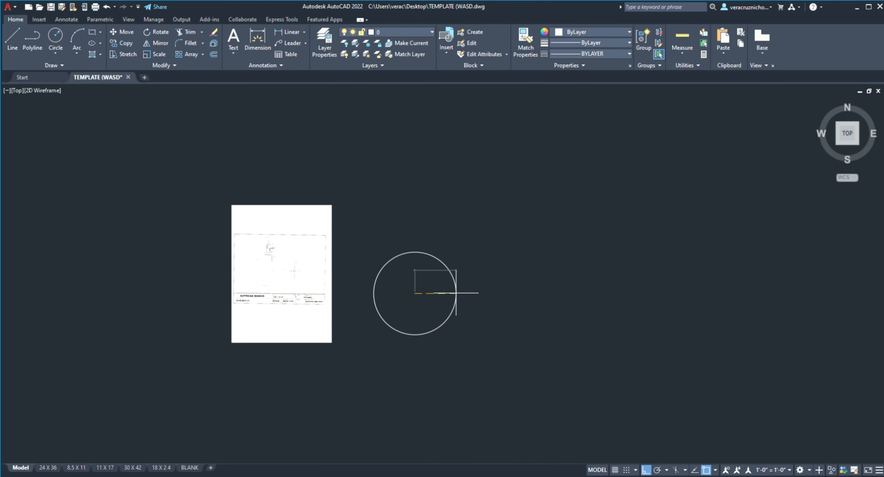
click(456, 293)
Step: Draw a smaller two-point circle to the right of the first one, picking the ends of its horizontal diameter
scroll(407, 278, up, 4)
middle_drag(397, 265, 375, 245)
scroll(388, 301, down, 2)
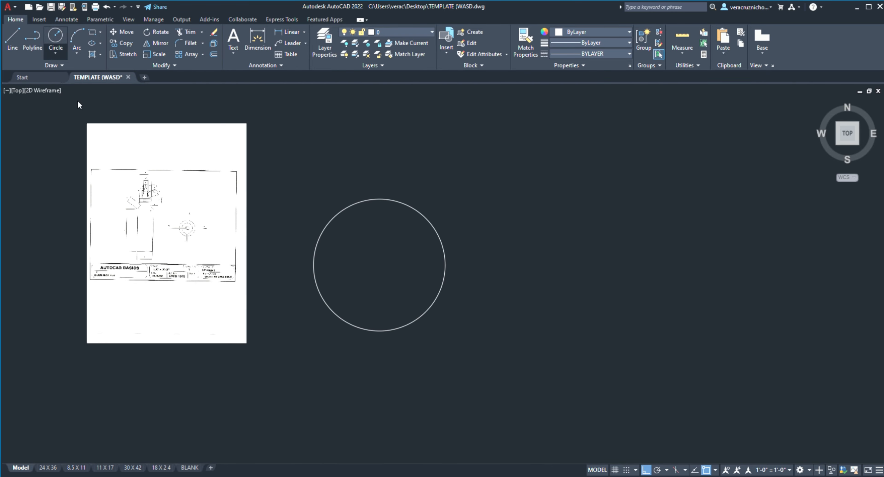
click(579, 268)
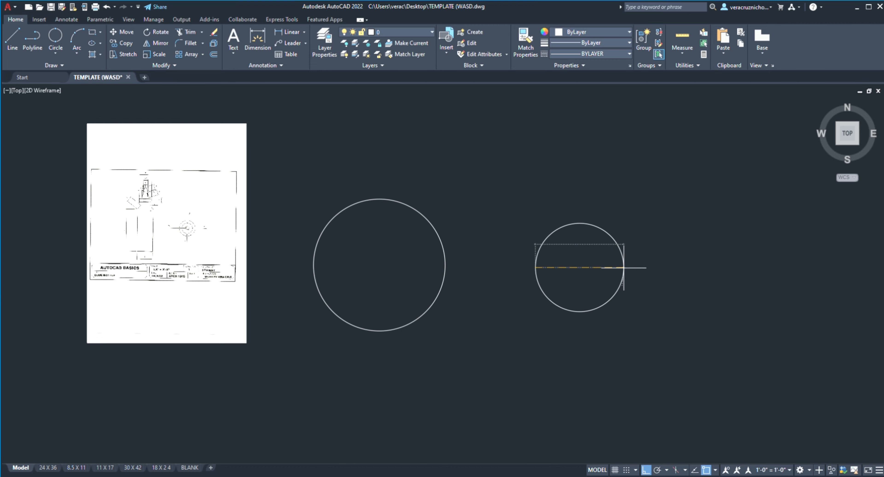
click(624, 268)
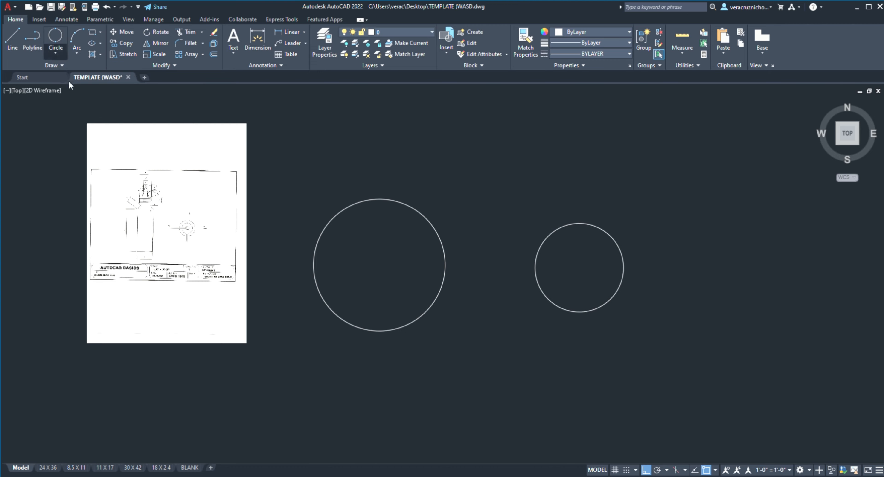
Step: Try to draw a large three-point circle over the area between the two existing circles
click(534, 192)
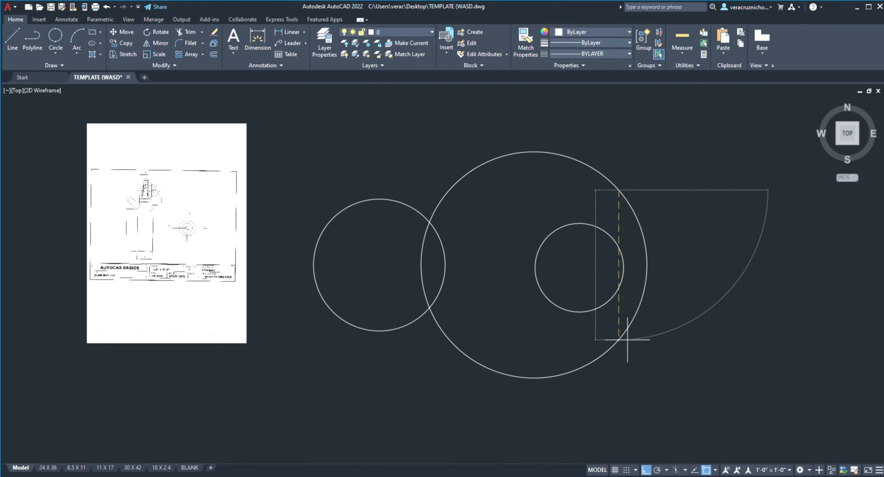
click(453, 189)
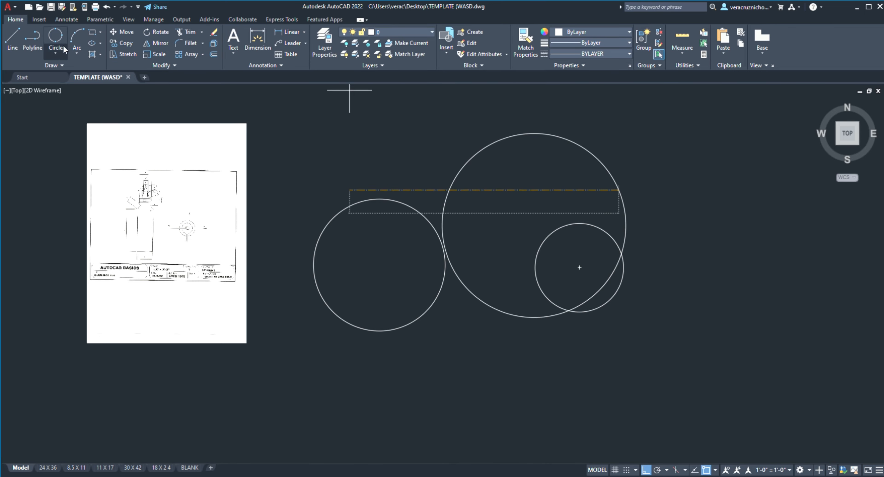
key(ctrl+z)
Step: Delete both practice circles beside the attached sheet
click(287, 124)
click(711, 351)
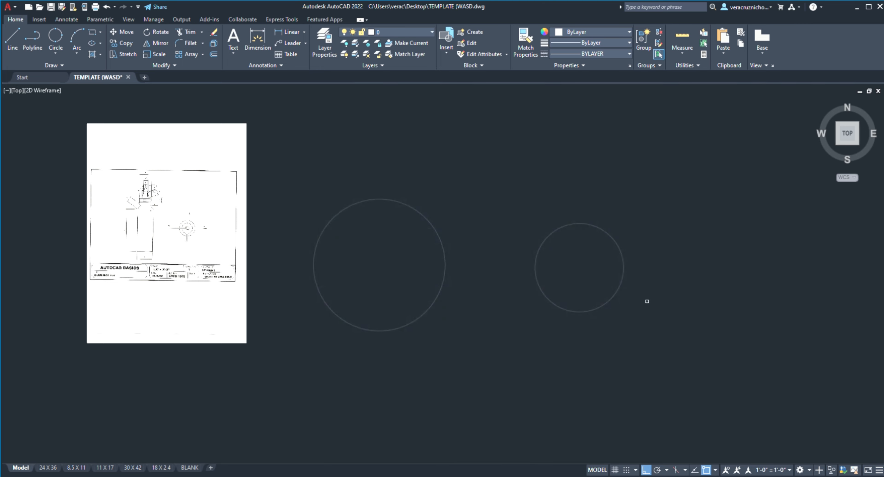
key(Delete)
Step: Draw a vertical line downward and a longer horizontal line leftward from its lower end, forming a square corner
click(77, 42)
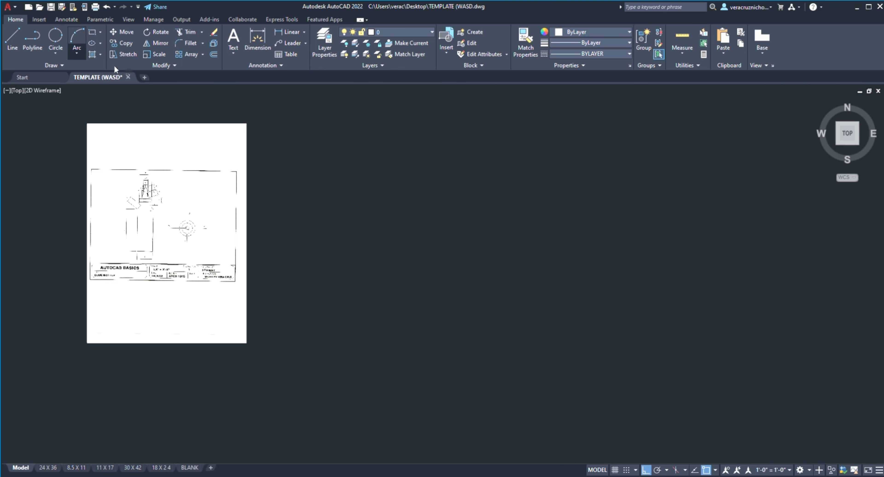
click(5, 37)
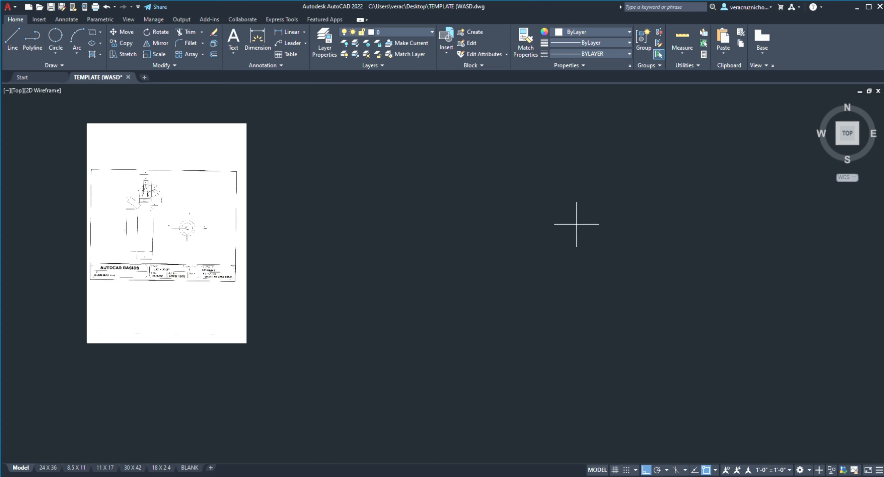
click(561, 214)
click(562, 314)
click(366, 315)
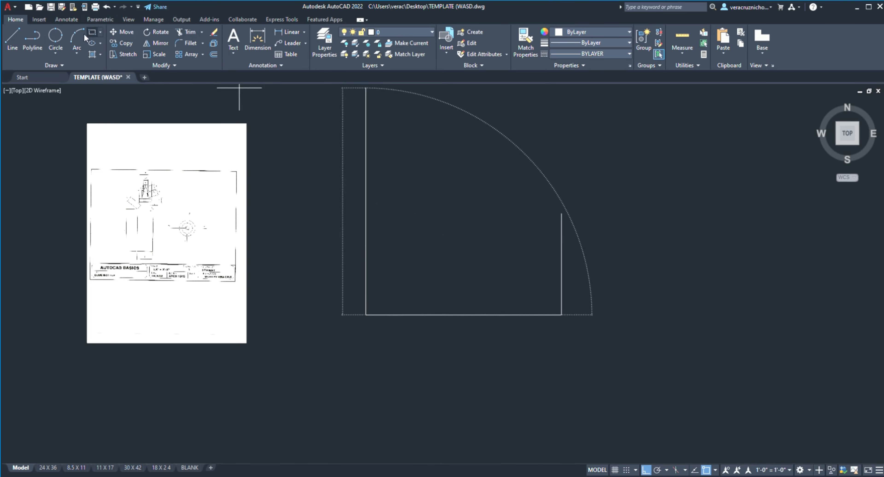
key(Escape)
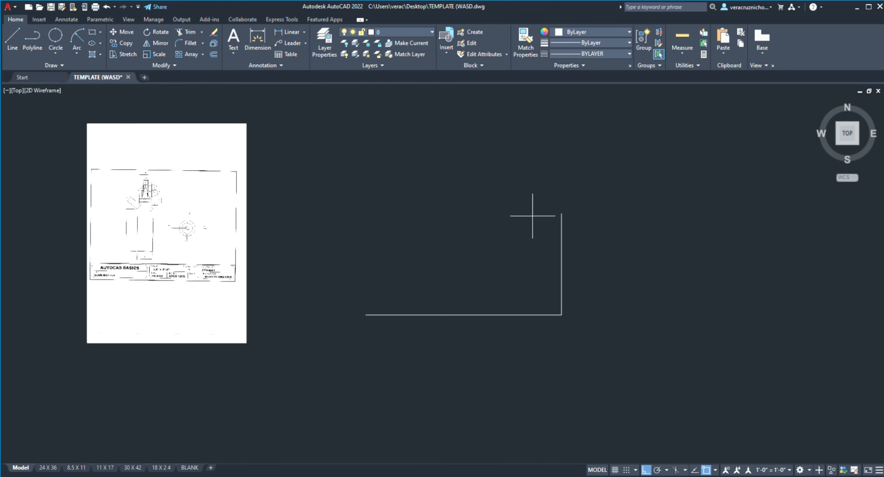
click(562, 213)
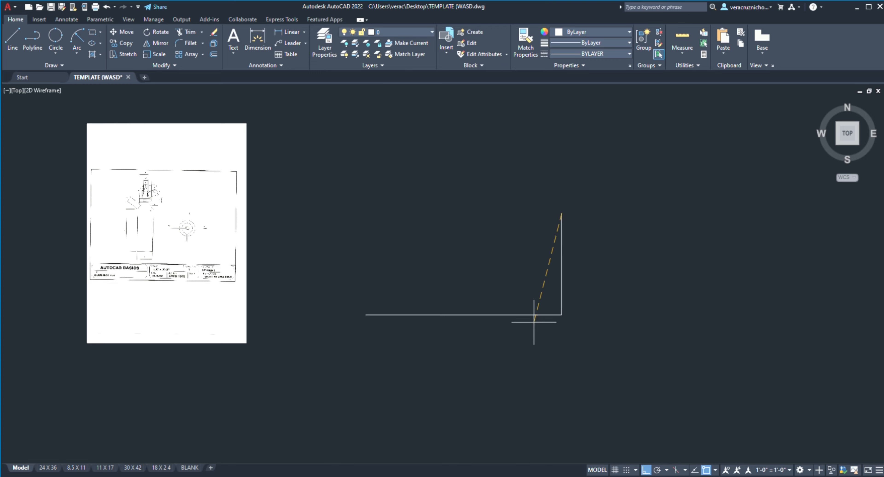
click(562, 315)
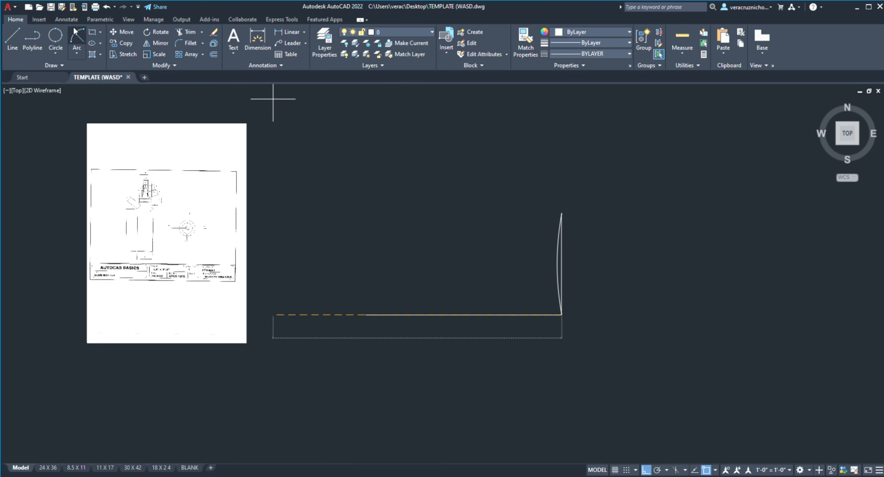
key(Escape)
Step: Draw an arc from the vertical line's upper end to the horizontal line's midpoint, picking the corner as the third point
key(space)
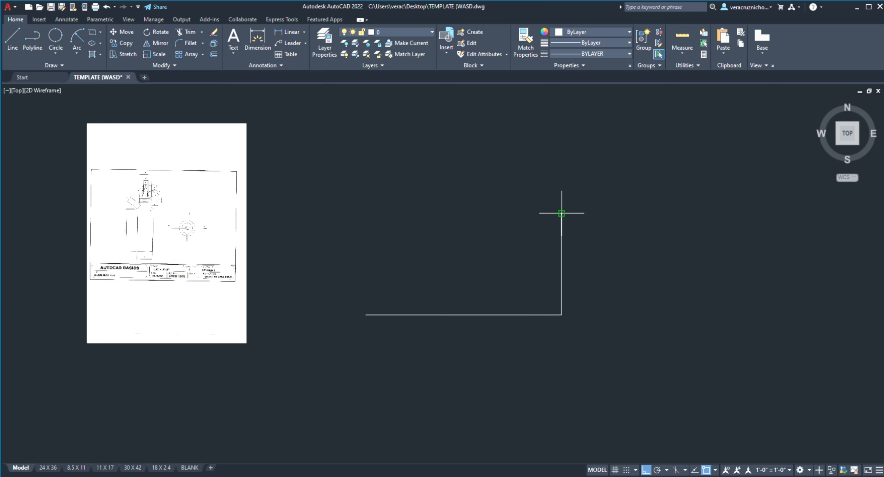
click(562, 213)
click(464, 314)
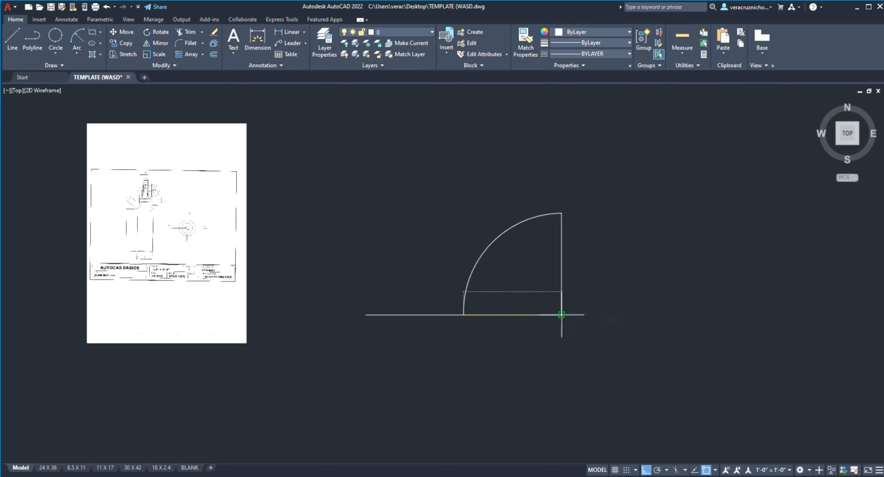
click(562, 315)
Step: Trim off the part of the horizontal line that extends beyond the arc
click(194, 32)
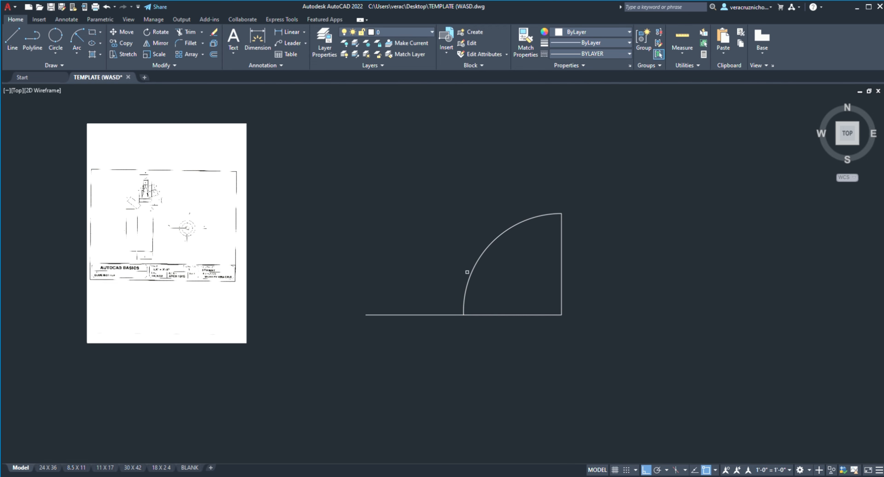
click(443, 315)
scroll(477, 285, up, 2)
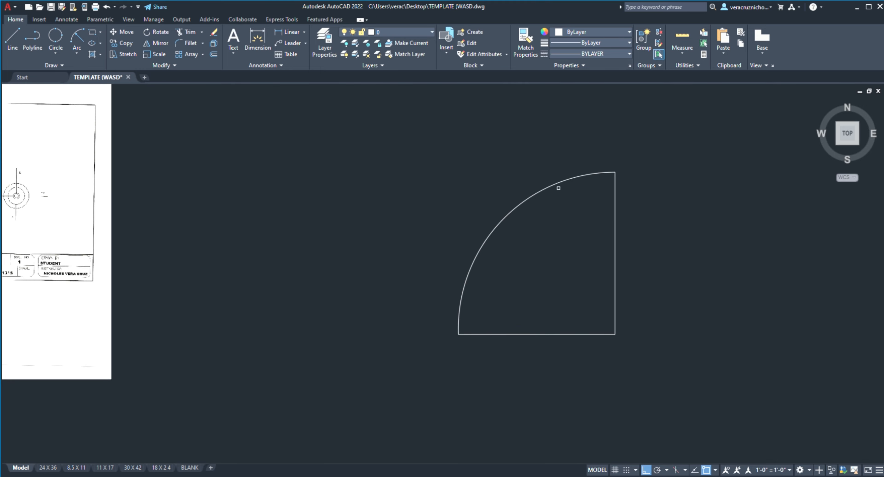
Step: Delete the quarter-round shape made of the arc and two lines
scroll(248, 86, down, 2)
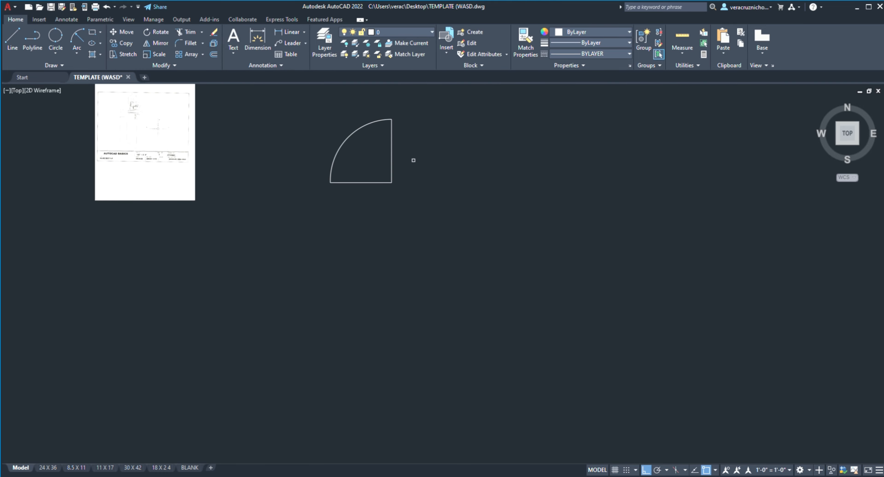
drag(315, 96, 450, 242)
key(Delete)
Step: Draw an inscribed four-sided polygon as a diamond beside the sheet, and an inscribed ten-sided polygon to its right, with Ortho mode on
middle_drag(401, 202, 445, 266)
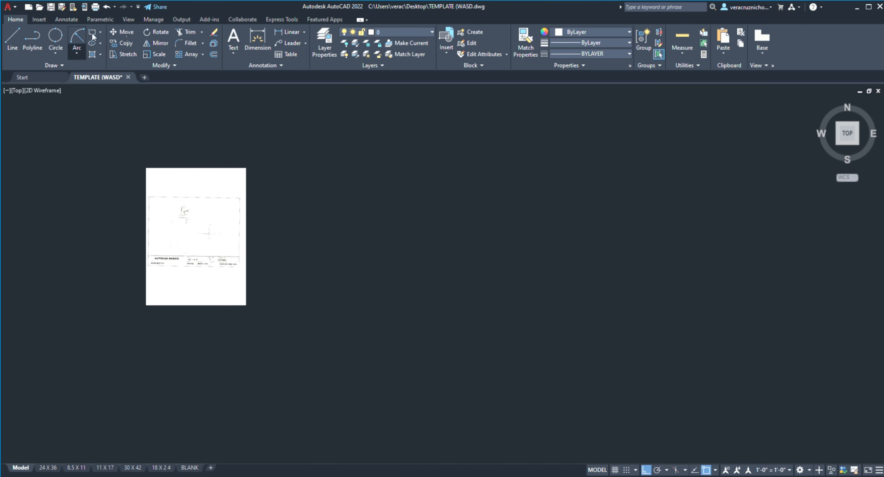
key(F8)
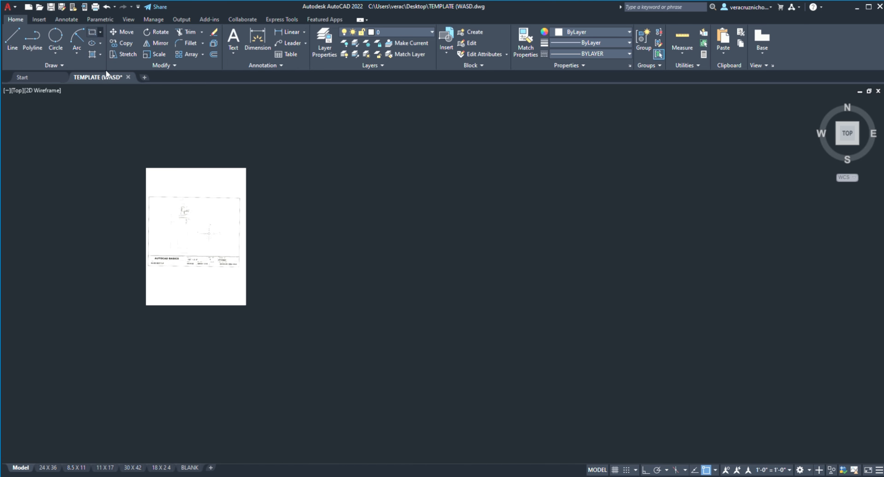
key(F8)
click(380, 222)
click(461, 193)
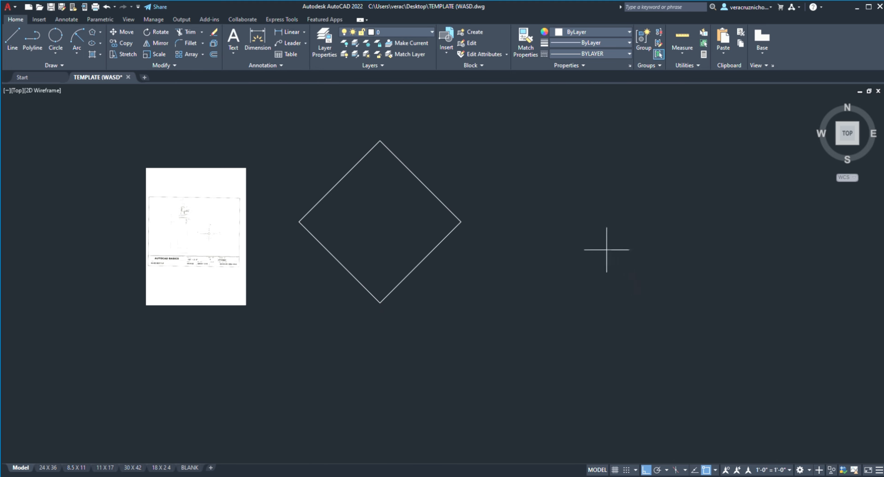
click(573, 237)
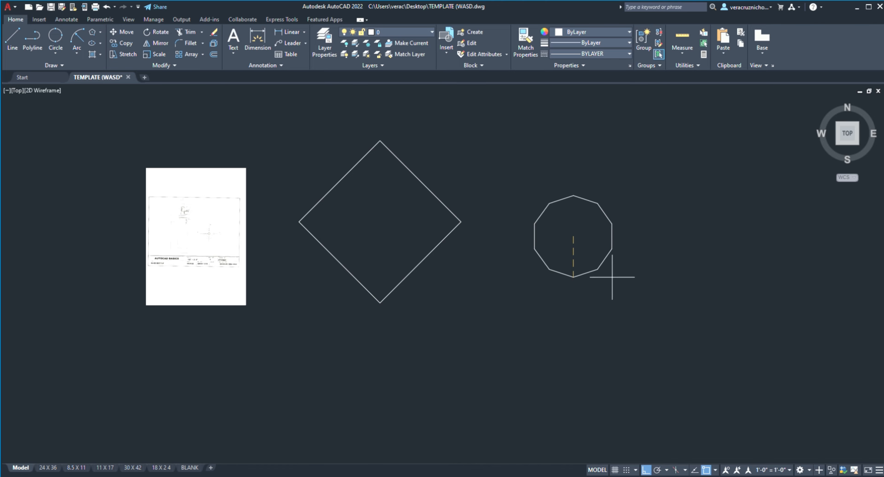
click(662, 275)
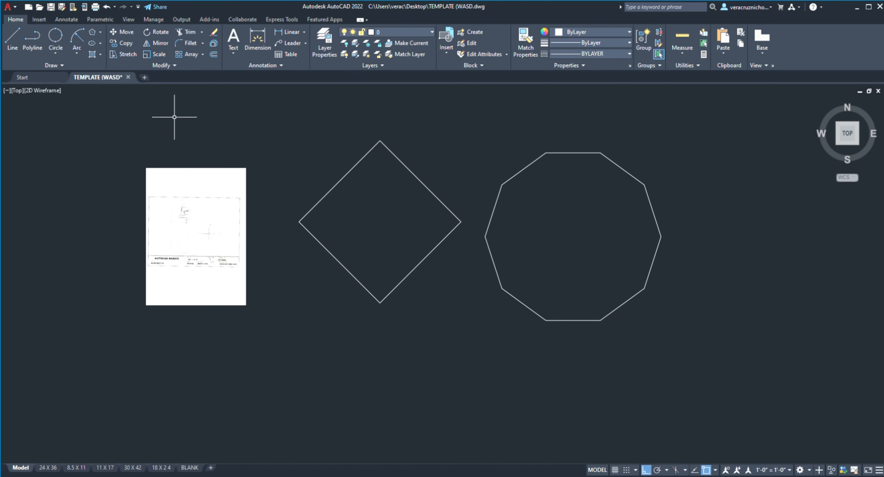
Step: Delete the diamond and the ten-sided polygon
click(266, 88)
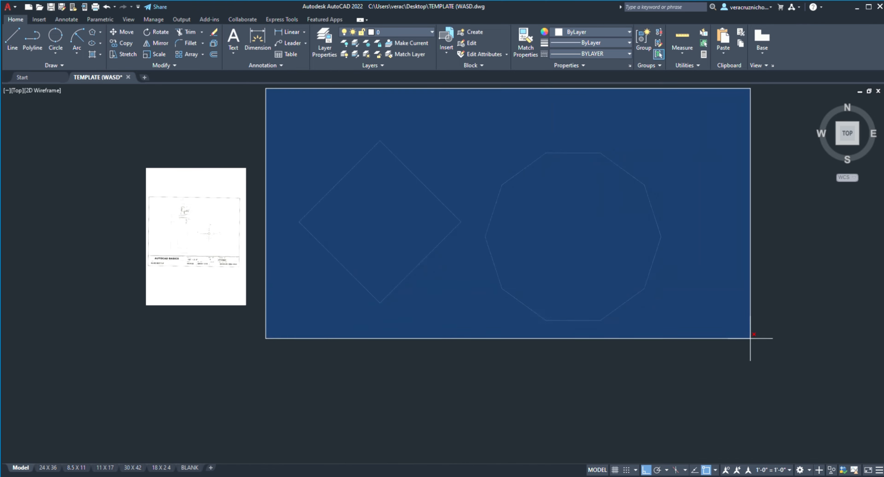
click(766, 354)
key(Delete)
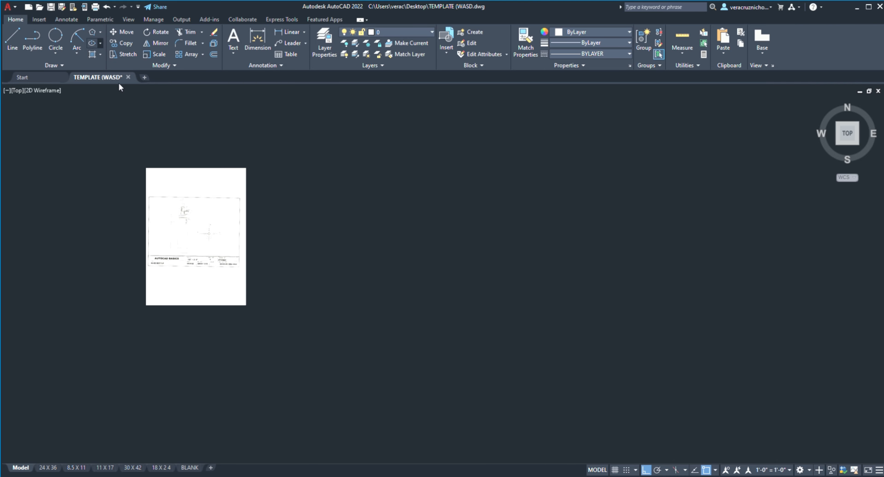
click(353, 230)
click(436, 231)
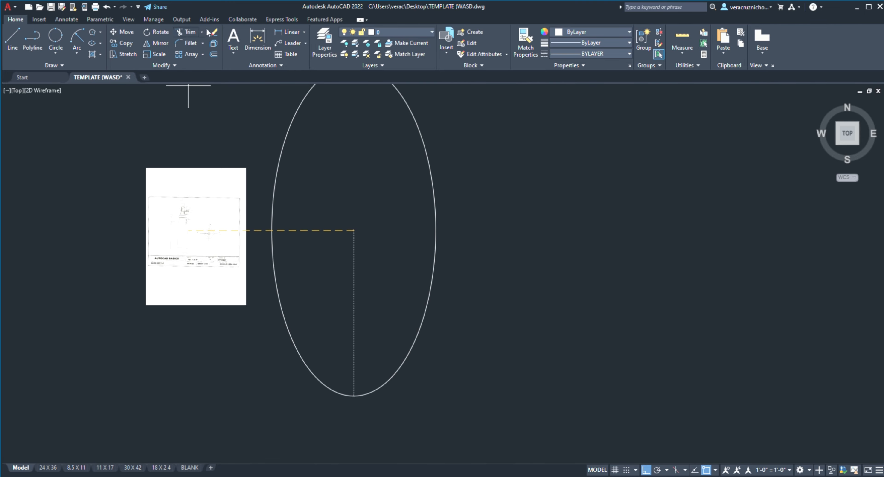
key(Escape)
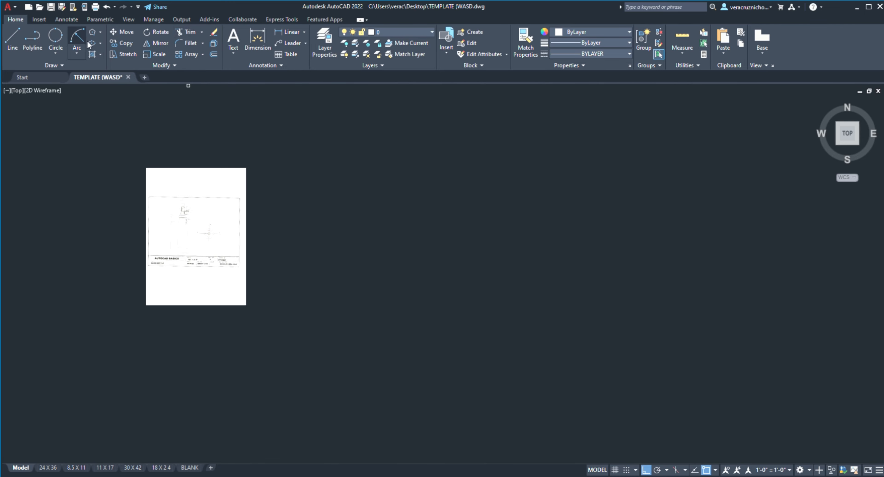
Step: Draw a rectangle to the right of the sheet and pick its interior as the Hatch area
click(93, 33)
click(328, 207)
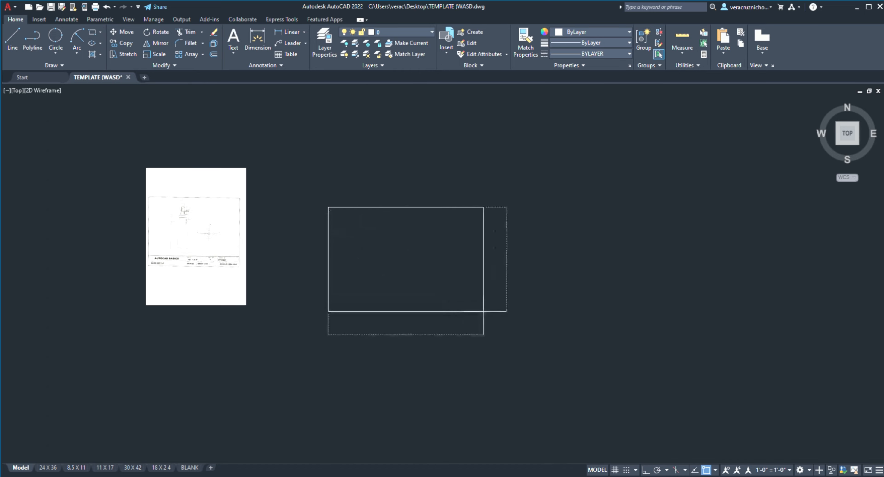
click(490, 315)
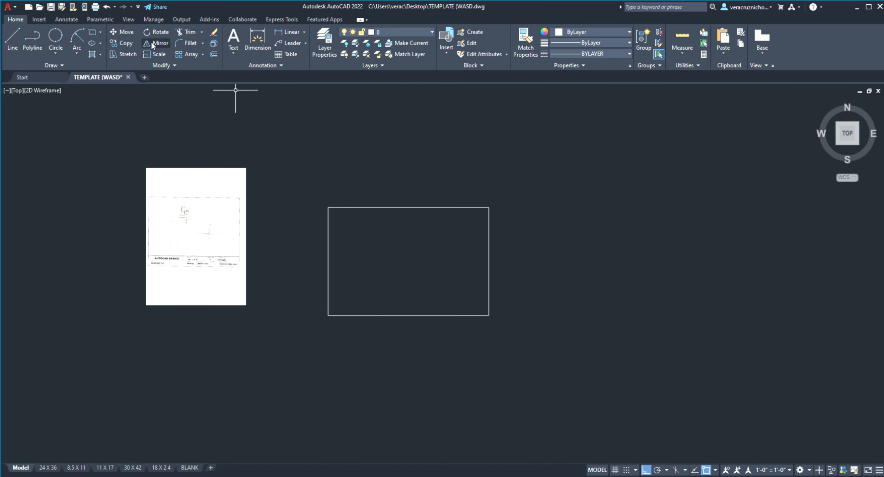
key(h)
key(Return)
click(374, 242)
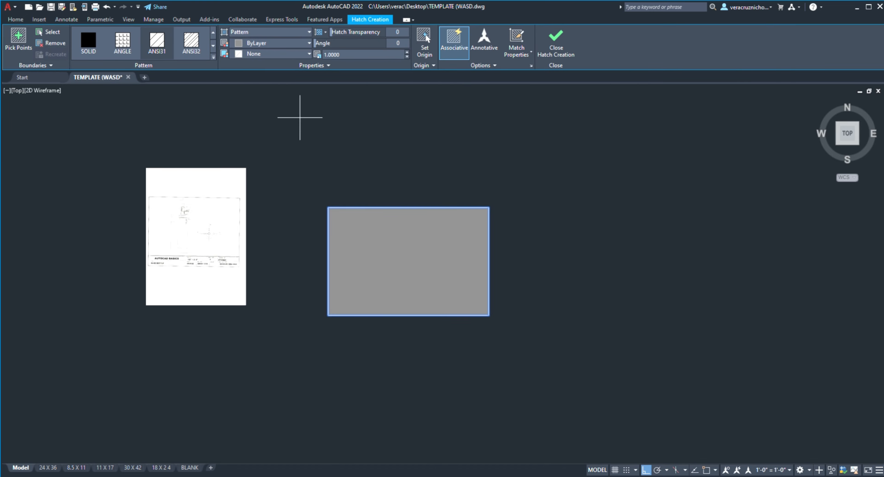
Step: Try the ANGLE, AR-RSHKE and AR-PARQ1 patterns on the rectangle's hatch
click(120, 48)
scroll(426, 254, up, 8)
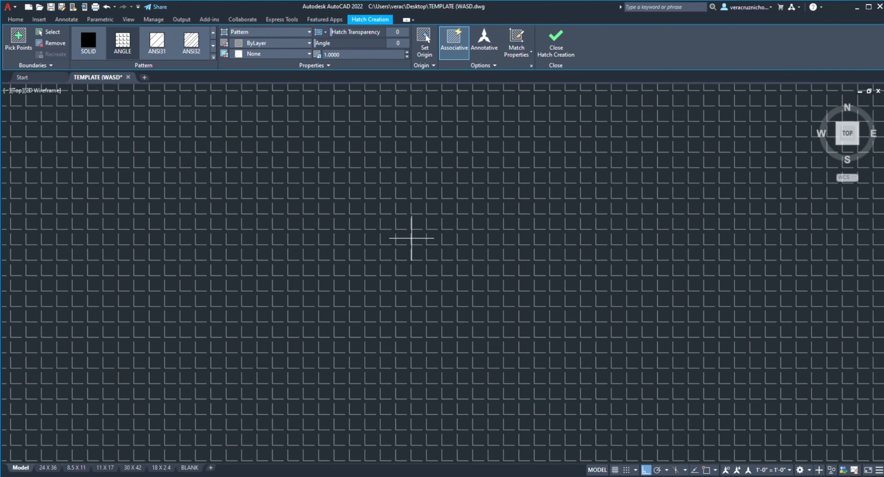
scroll(411, 238, down, 8)
click(213, 46)
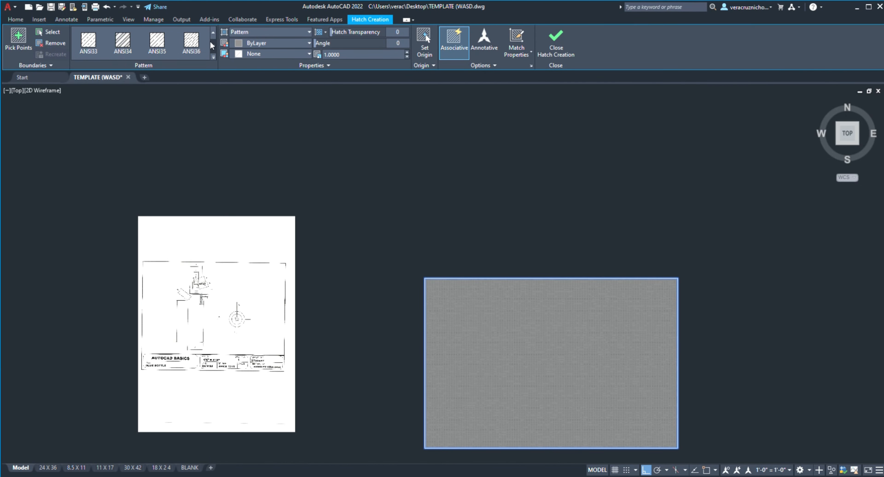
click(212, 45)
click(212, 45)
click(213, 46)
click(203, 45)
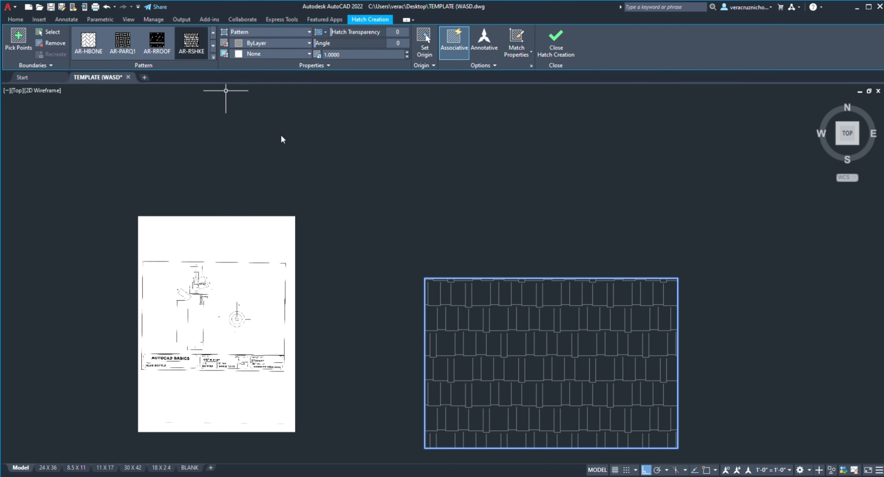
mouse_move(538, 340)
middle_down()
mouse_move(517, 300)
mouse_move(434, 237)
middle_up()
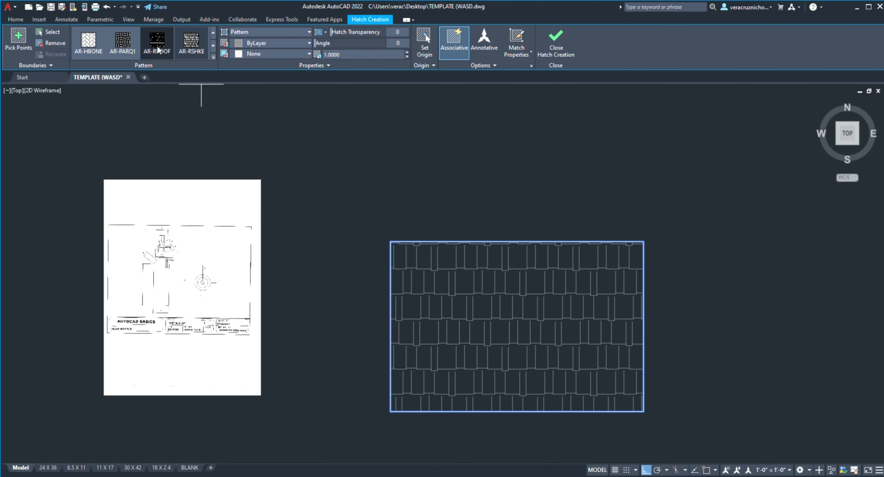
click(122, 41)
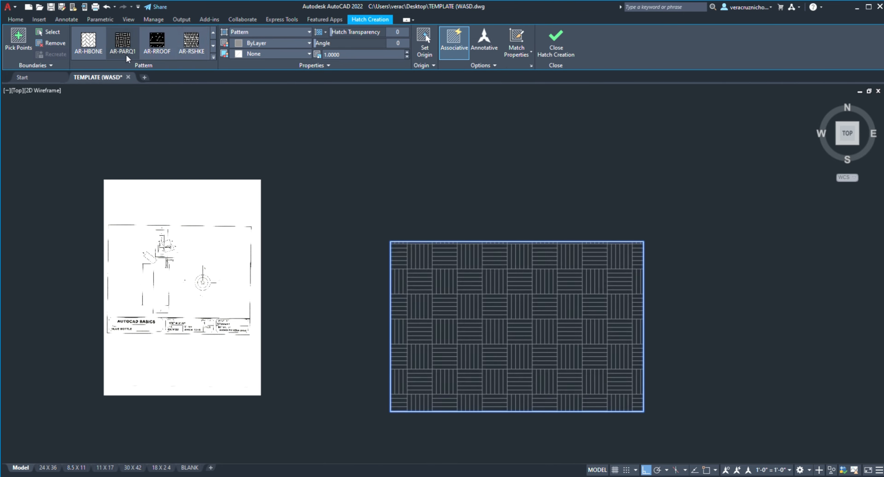
Step: Set the rectangle's hatch pattern to BRICK
click(213, 46)
click(191, 43)
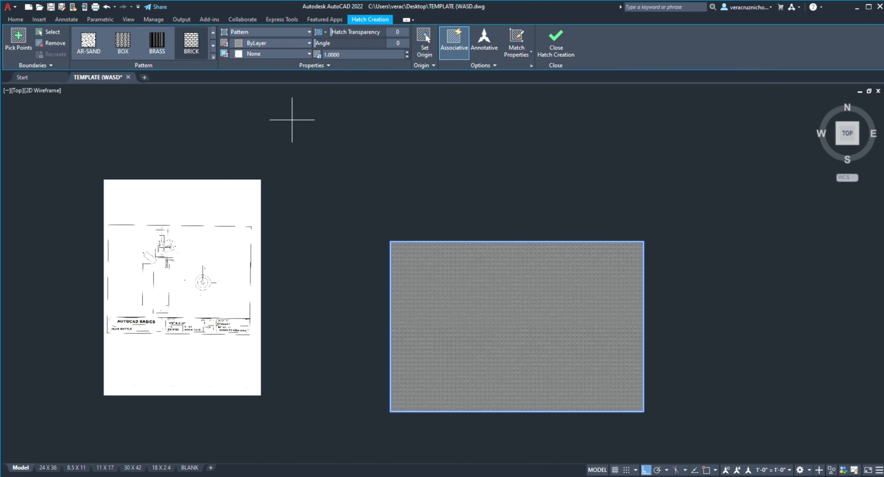
scroll(496, 313, up, 10)
scroll(495, 313, down, 10)
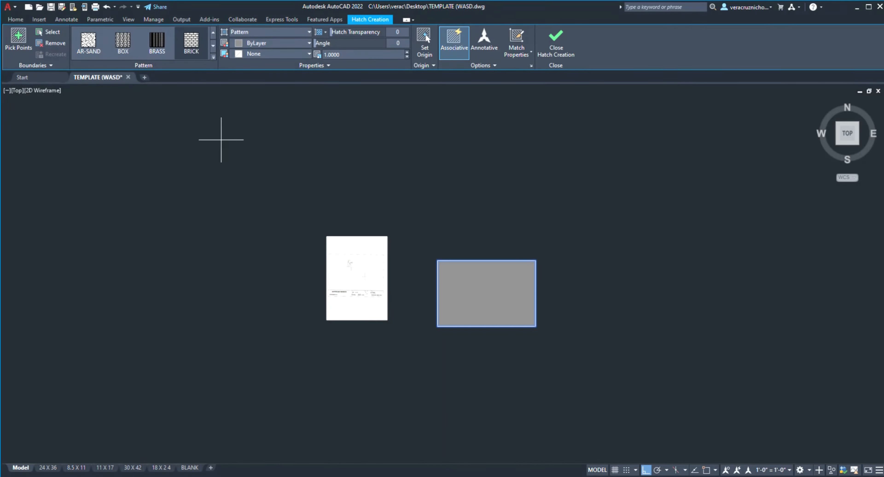
Step: Try a hatch scale of 0.0820 on the brick pattern
click(407, 56)
click(406, 56)
scroll(492, 347, up, 6)
scroll(408, 163, up, 2)
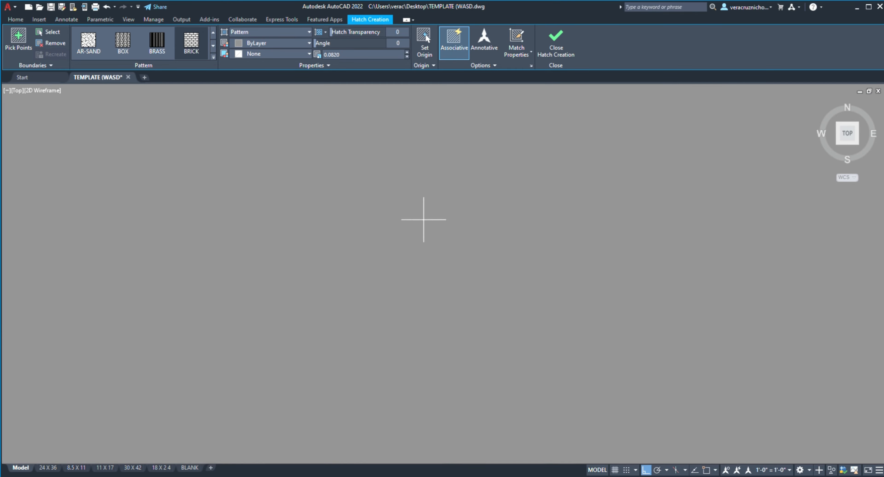
Step: Raise the brick hatch scale to 13.0000 and check the pattern up close inside the rectangle
scroll(419, 254, down, 4)
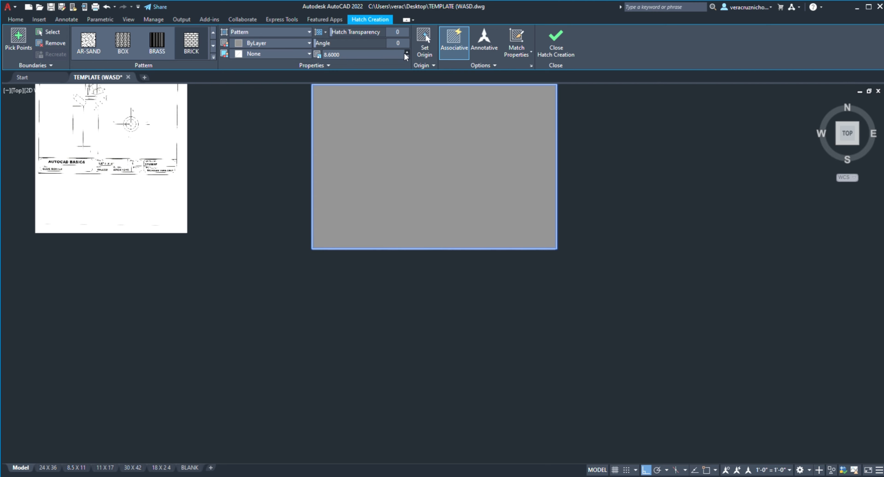
scroll(403, 163, up, 6)
scroll(405, 187, down, 6)
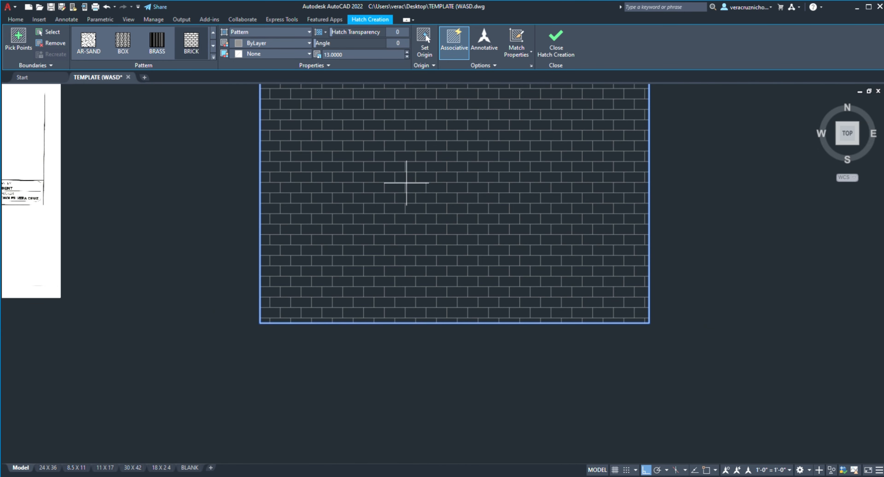
scroll(409, 180, up, 1)
middle_drag(409, 179, 390, 227)
scroll(386, 210, down, 2)
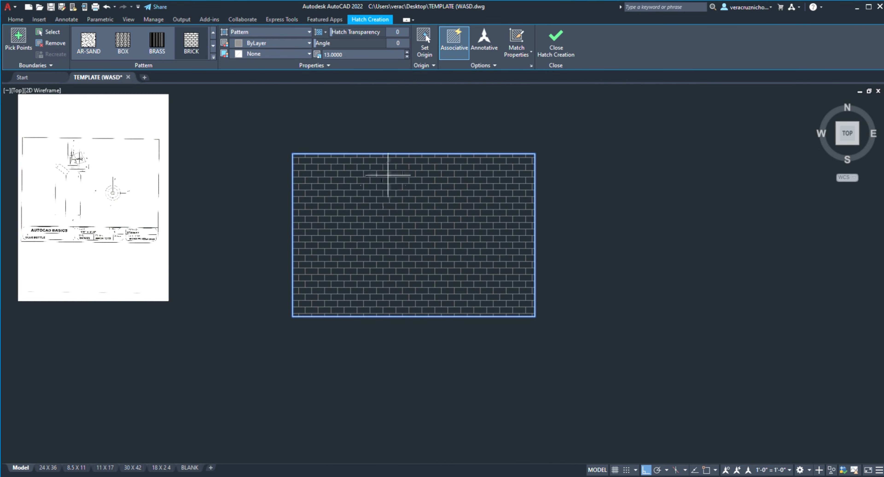
Step: Lower the brick hatch scale to 8.1000
click(406, 56)
click(407, 57)
click(406, 57)
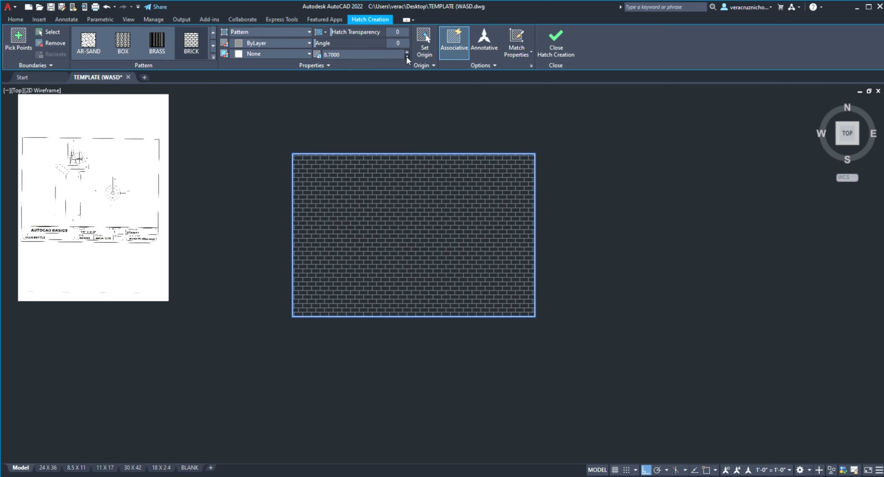
click(406, 57)
click(406, 57)
click(406, 57)
click(406, 57)
click(406, 57)
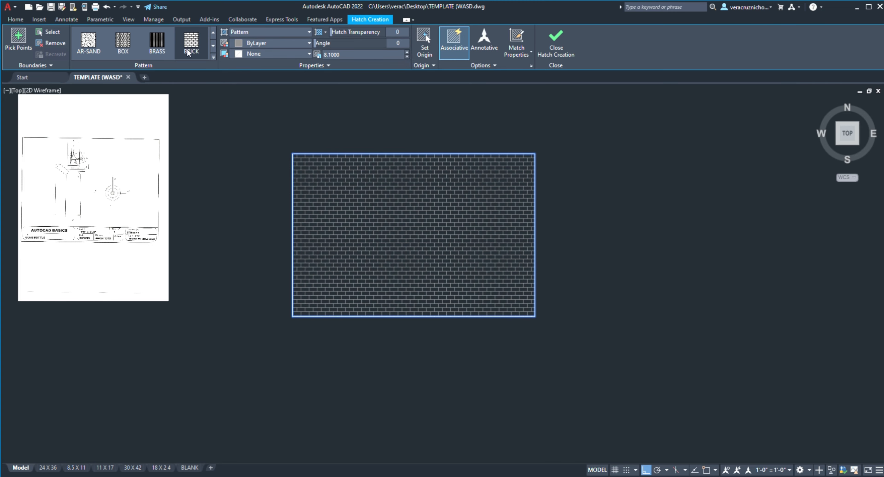
Step: Preview the EARTH pattern on the rectangle and finish the hatch with the BRICK pattern
click(154, 43)
scroll(153, 43, down, 2)
click(191, 41)
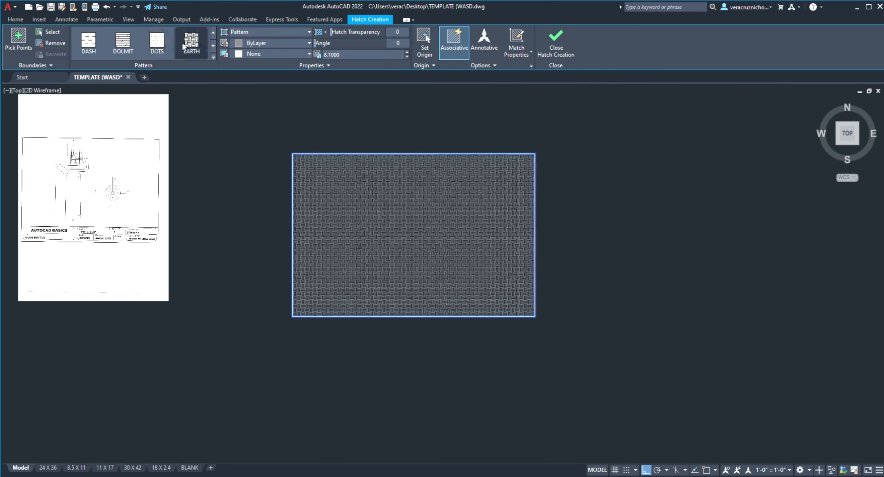
click(556, 43)
scroll(434, 135, down, 2)
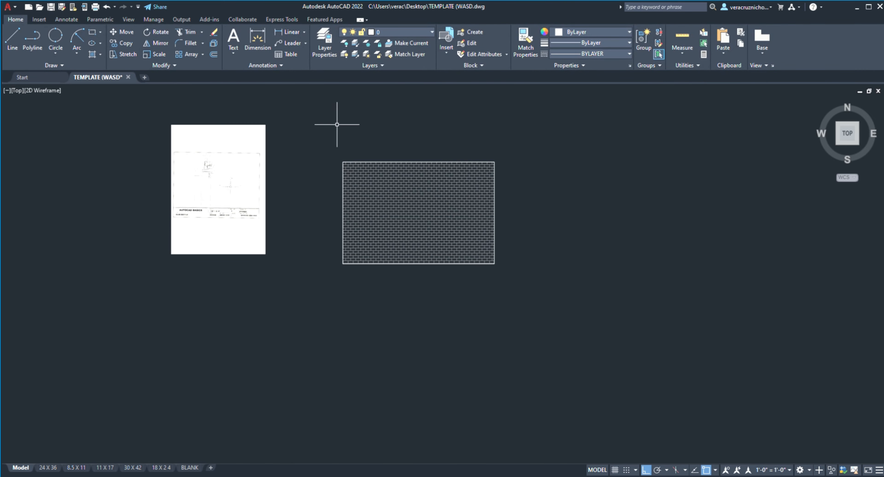
Step: Delete the hatched rectangle together with its brick hatch
click(273, 158)
click(568, 377)
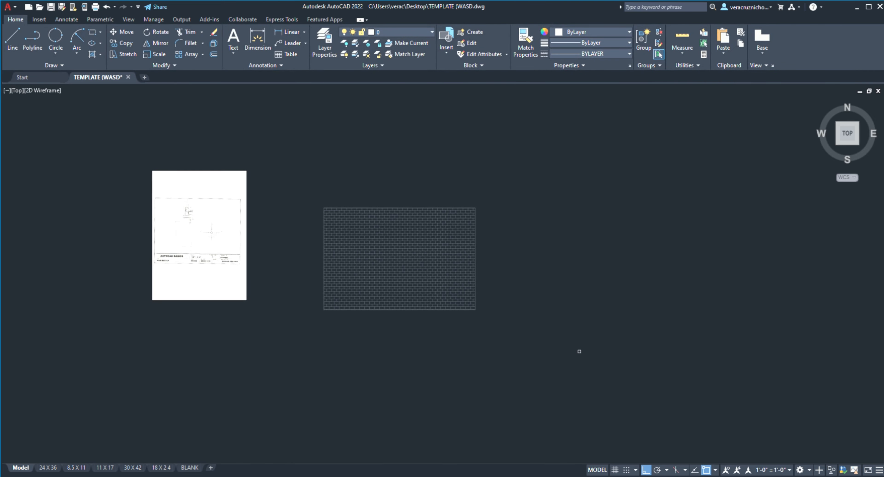
key(Delete)
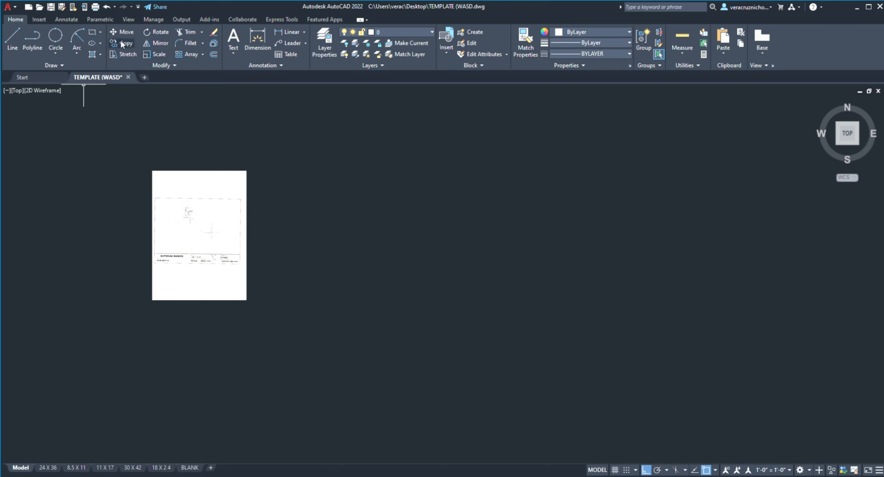
Step: Draw a wide, empty rectangle just to the right of the sheet
click(93, 32)
click(268, 194)
click(525, 325)
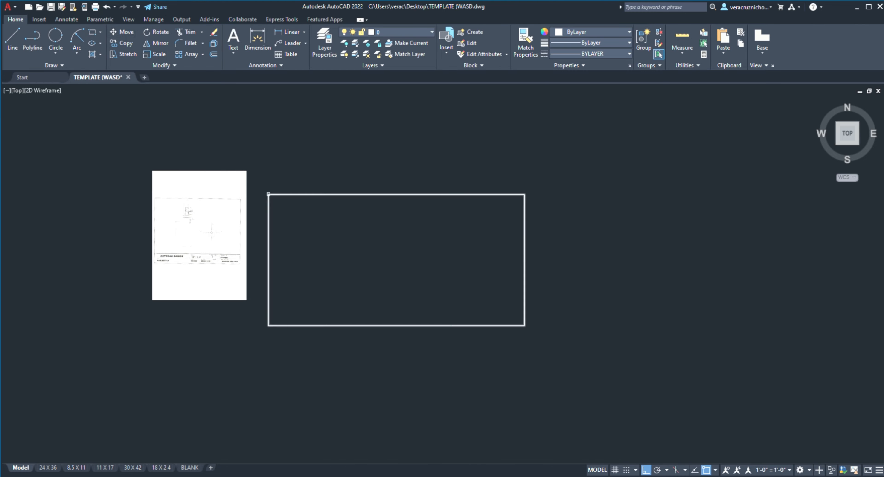
Step: Move the rectangle a short distance horizontally away from the sheet from its upper-left corner, with Ortho mode on
click(269, 191)
key(Return)
click(269, 195)
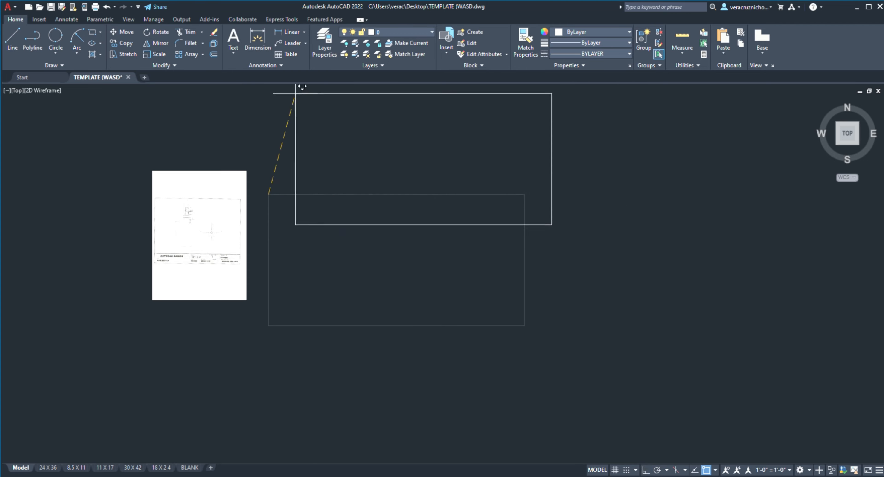
key(F8)
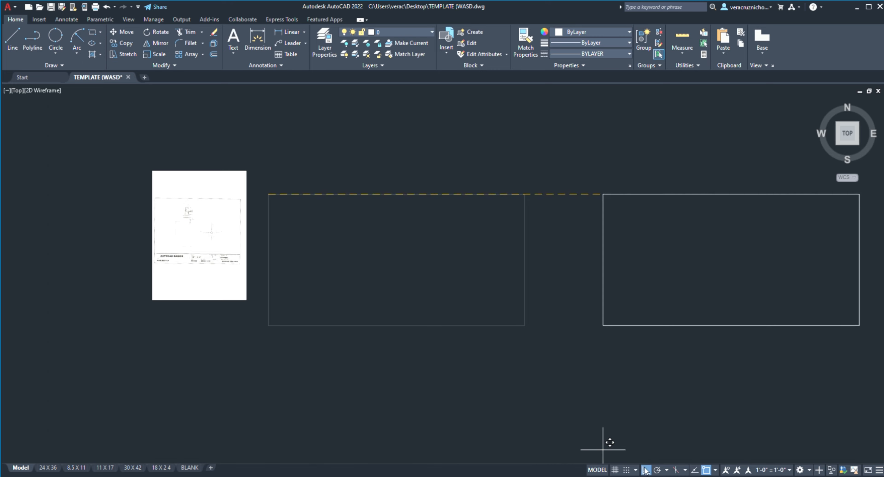
click(296, 203)
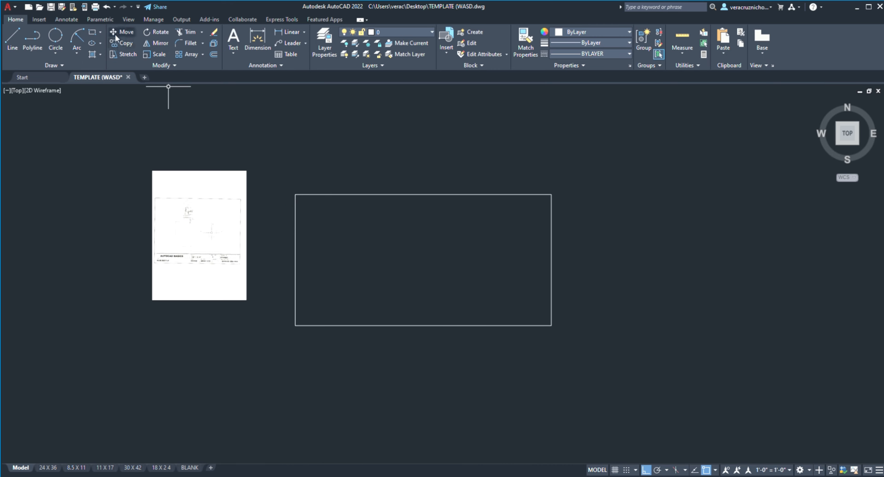
Step: Copy the rectangle horizontally to the right from its upper-left corner, leaving a gap between the two, and end the Copy command
text(co)
key(space)
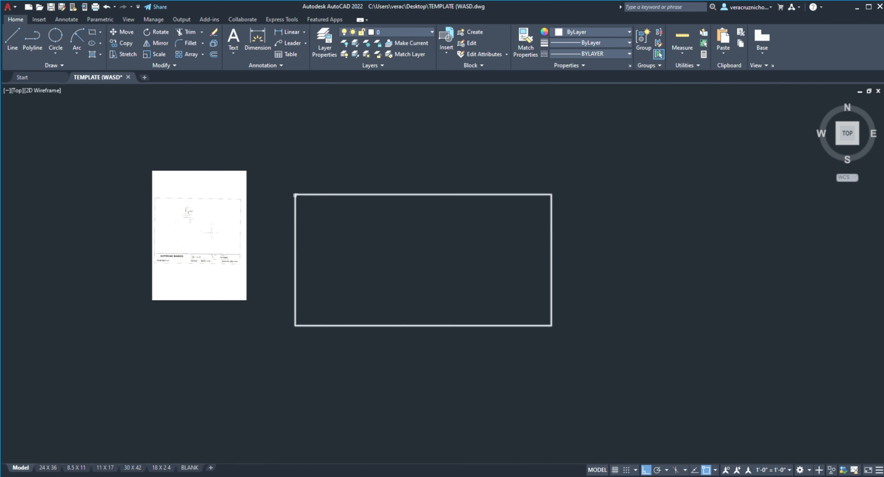
click(295, 195)
key(space)
click(295, 194)
click(649, 201)
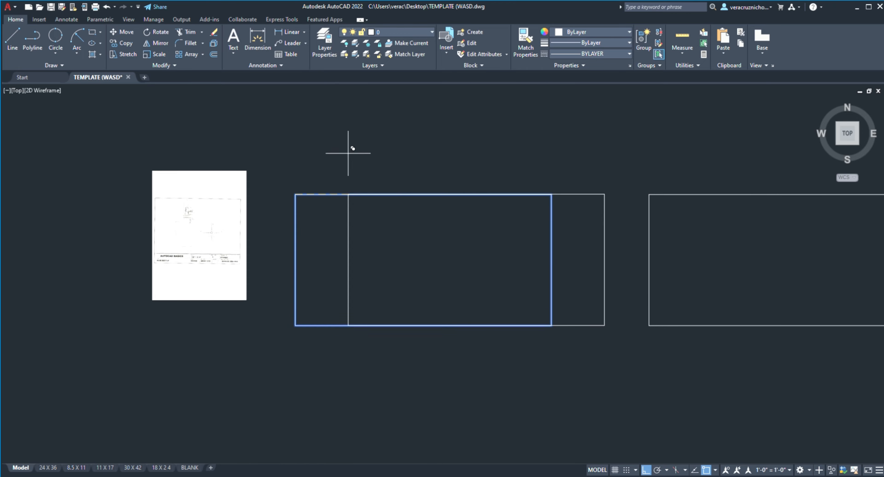
mouse_move(388, 166)
middle_down()
mouse_move(0, 128)
mouse_move(55, 176)
middle_up()
scroll(56, 177, down, 3)
mouse_move(178, 166)
middle_down()
mouse_move(240, 201)
mouse_move(269, 194)
middle_up()
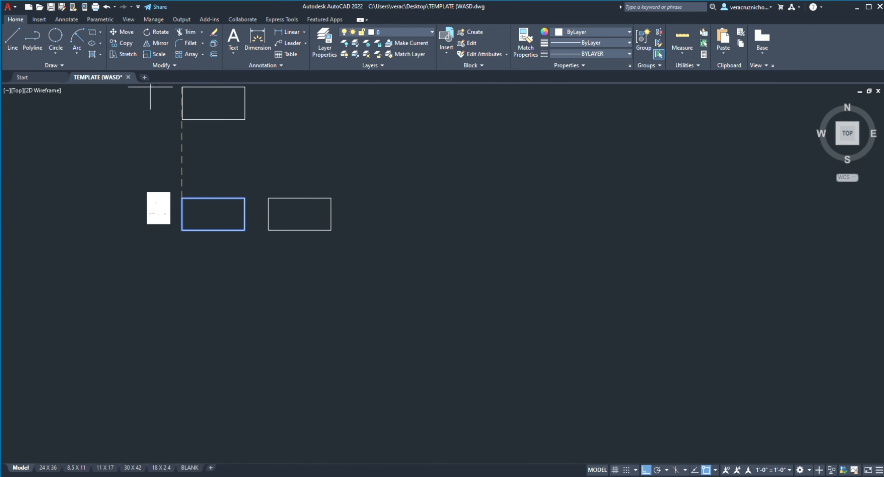
key(Escape)
scroll(148, 99, up, 2)
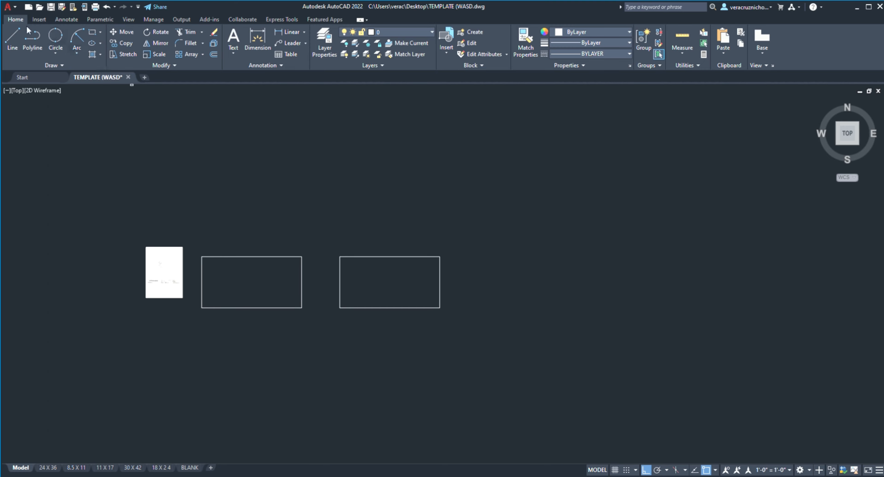
Step: Draw a circle to the right of the two rectangles
click(515, 294)
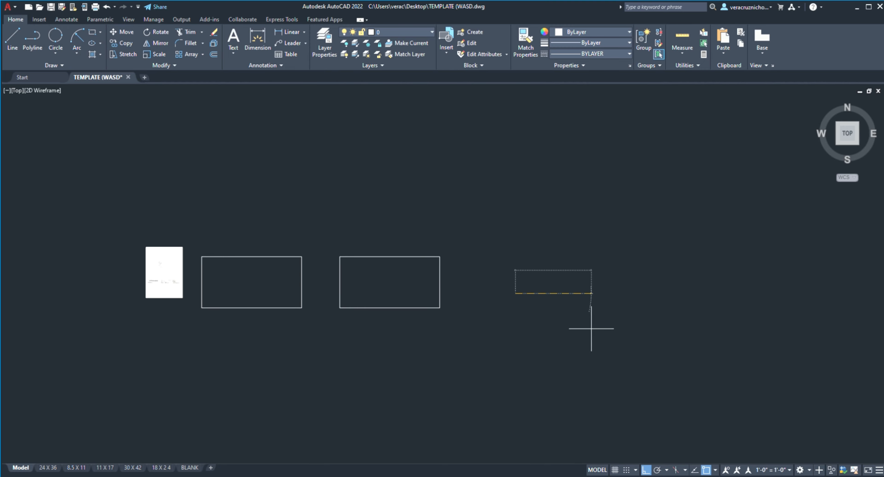
click(571, 335)
click(565, 320)
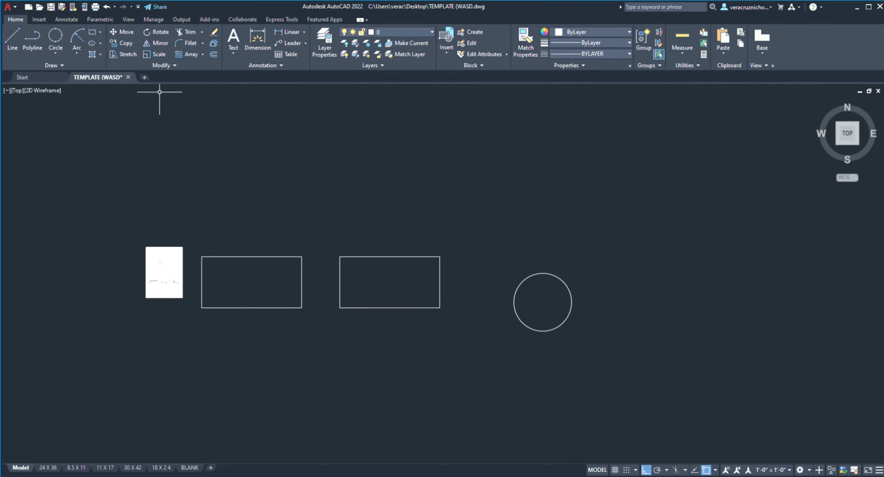
Step: Try to move the circle using its centre as the base point
click(544, 333)
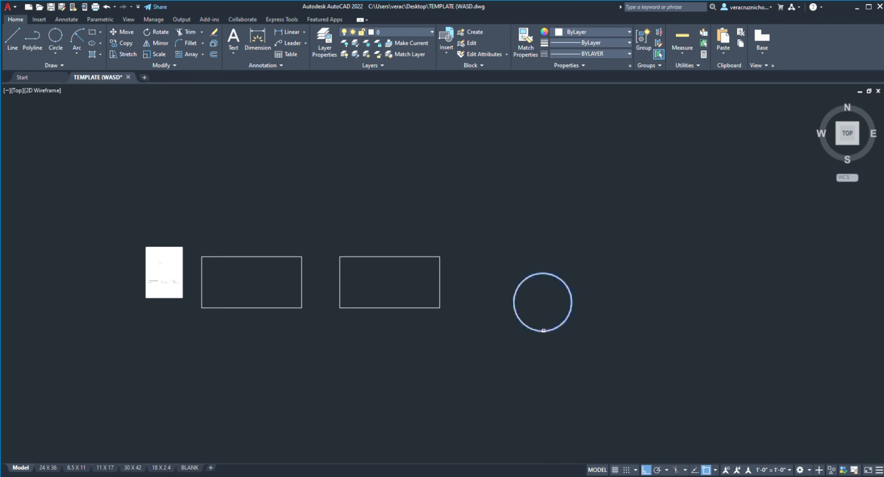
key(Return)
click(543, 331)
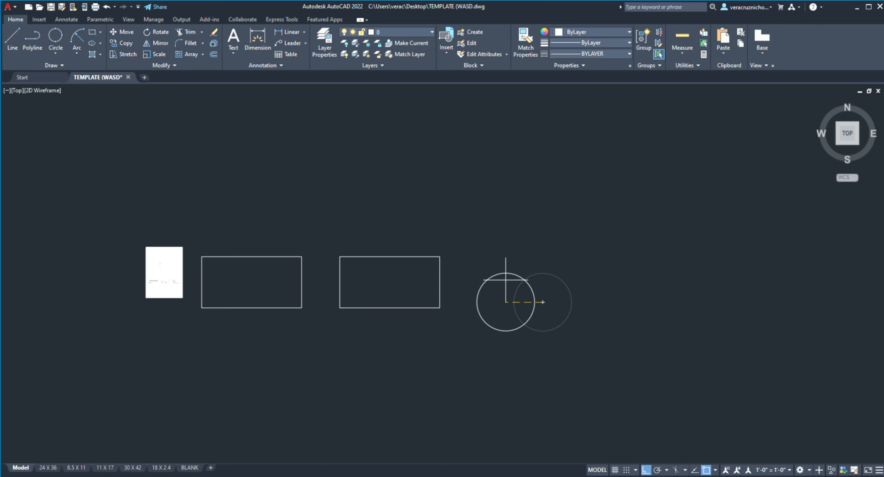
click(17, 44)
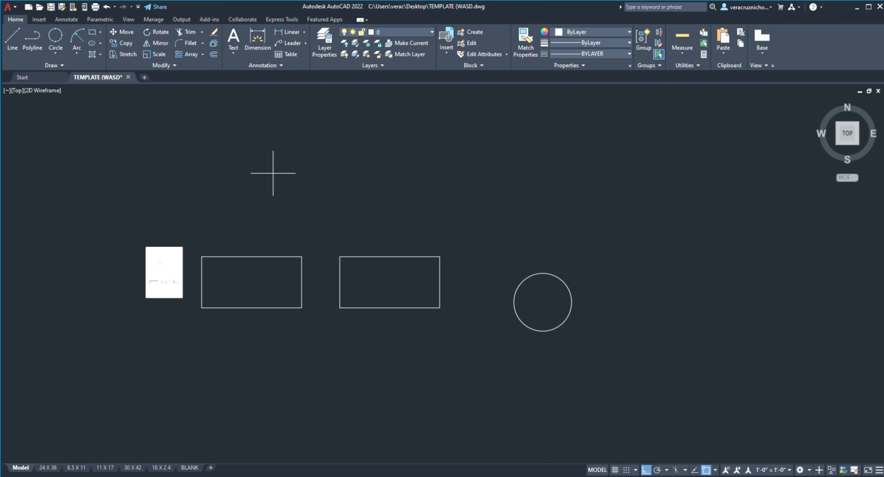
Step: Erase the second rectangle and the circle, keeping the rectangle nearest the sheet
click(210, 199)
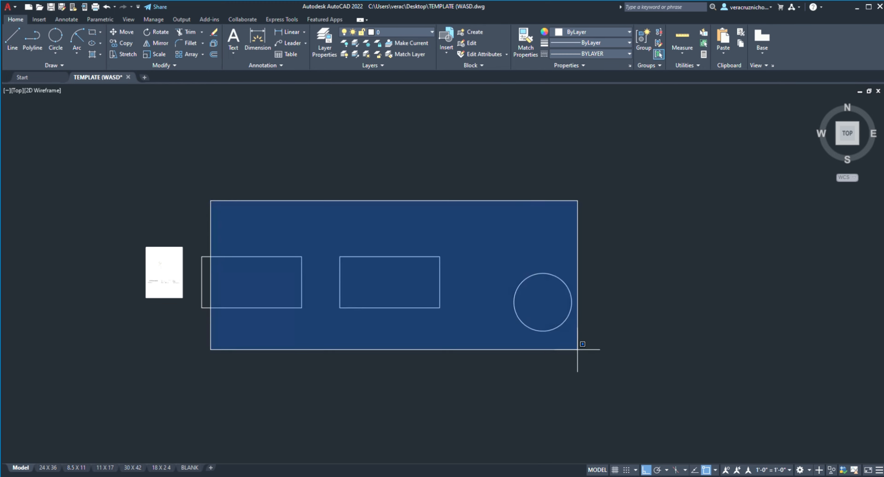
click(630, 397)
key(Return)
Step: Scale the remaining rectangle up to several times its size, using its lower-left corner as the base point
middle_drag(231, 188, 309, 163)
scroll(219, 89, up, 3)
scroll(274, 128, down, 5)
scroll(320, 157, up, 4)
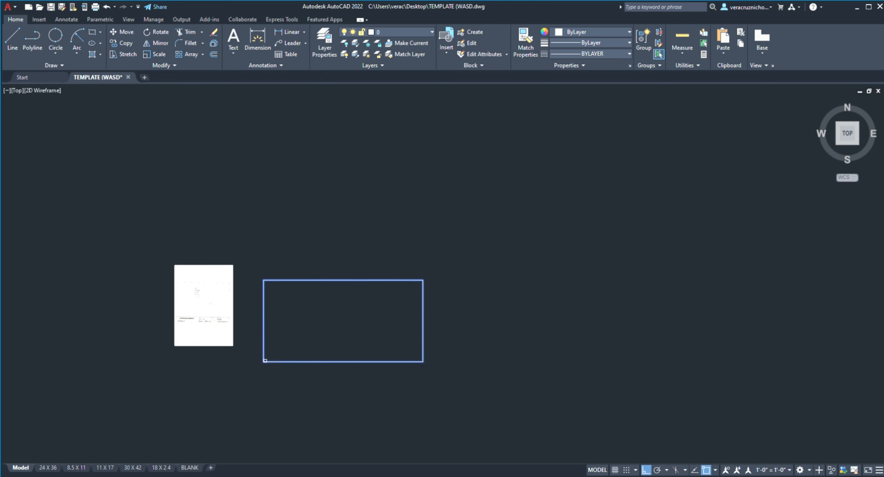
click(263, 361)
scroll(519, 162, down, 5)
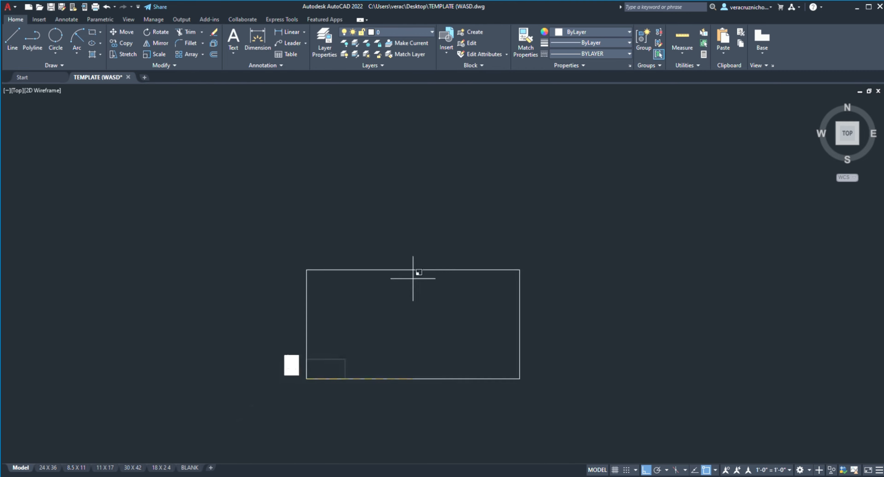
click(488, 223)
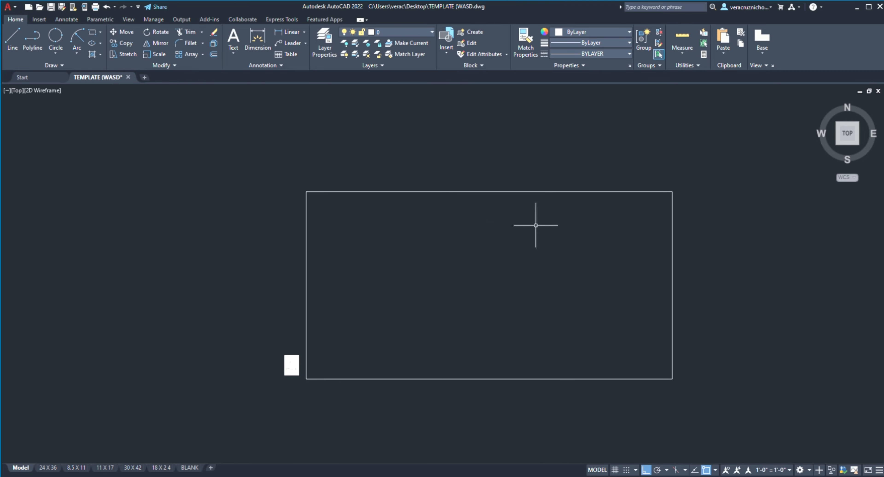
Step: Erase the enlarged rectangle, leaving only the reference sheet
click(272, 139)
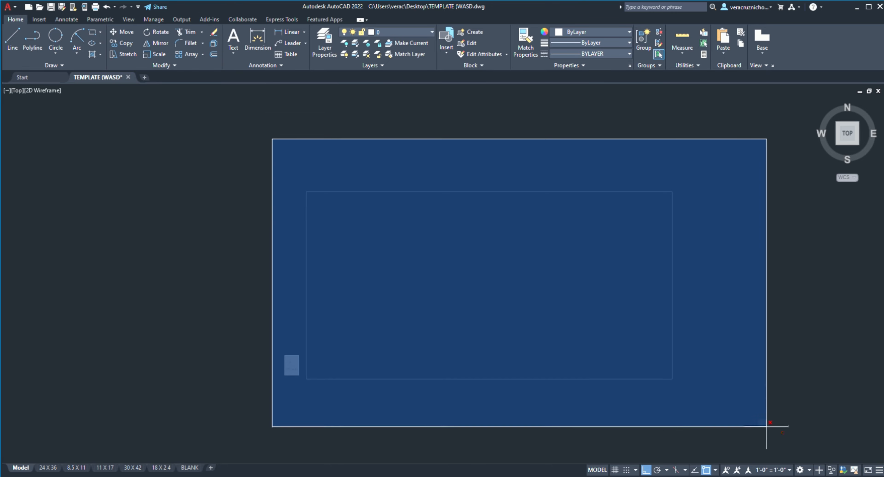
click(683, 282)
click(676, 280)
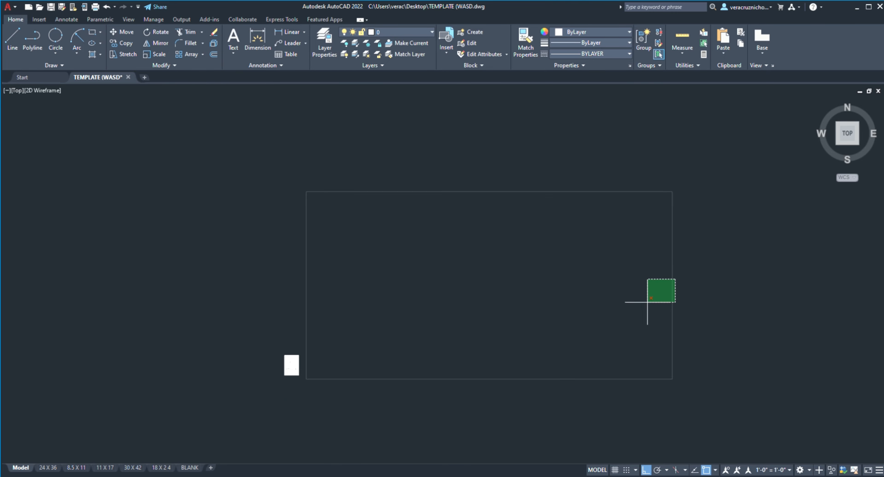
click(571, 351)
key(Delete)
Step: Draw a vertical line to the right of the sheet and double back along it to about its midpoint
scroll(378, 341, up, 4)
middle_drag(379, 341, 454, 240)
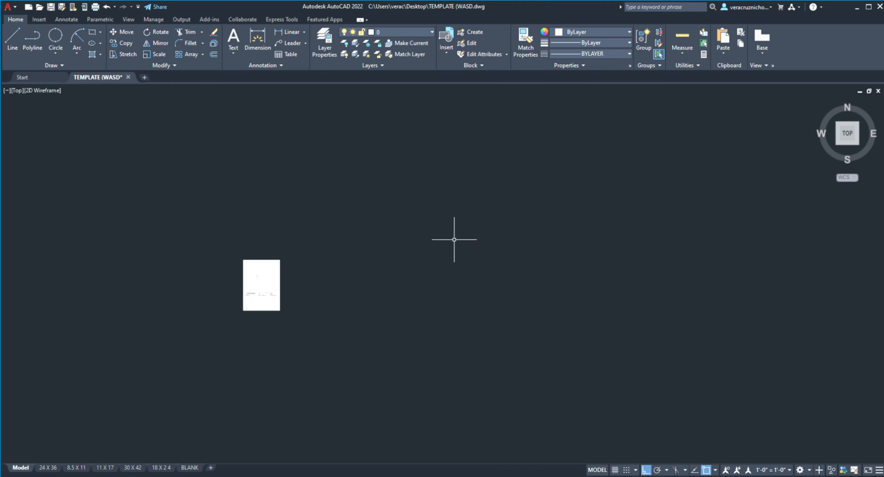
scroll(315, 292, up, 6)
click(7, 38)
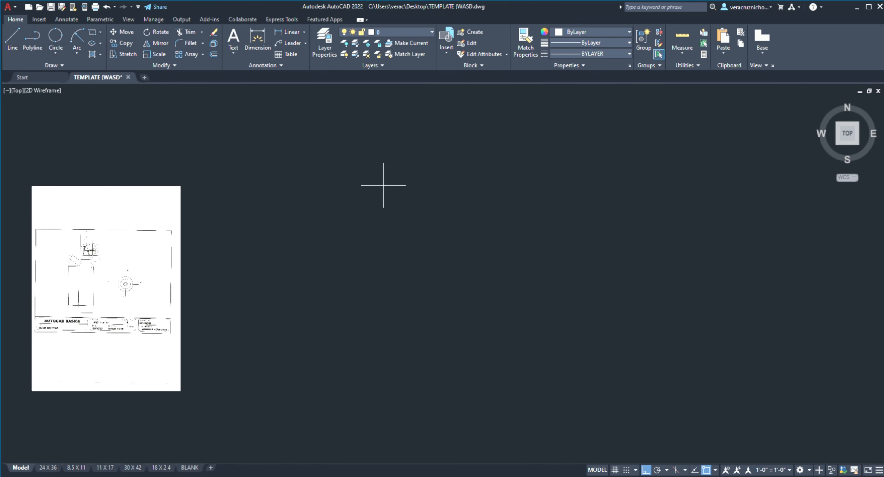
click(384, 184)
click(386, 394)
click(281, 279)
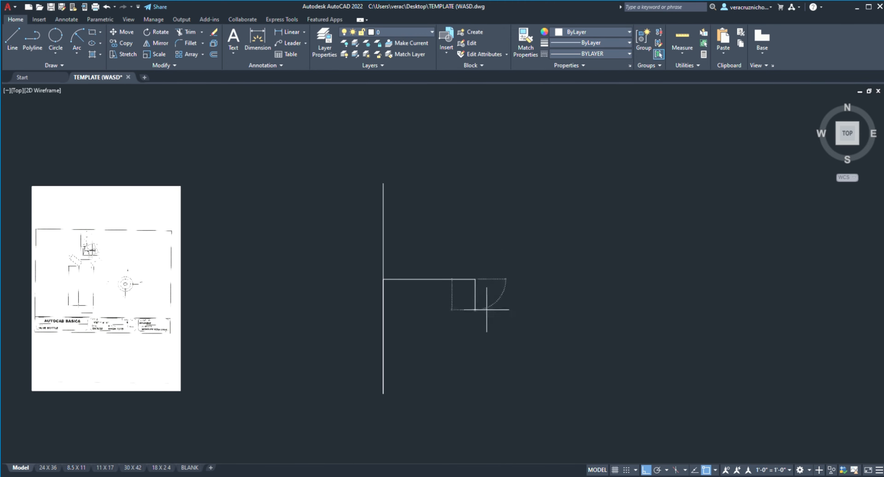
Step: Continue the lines with a horizontal segment and, with Ortho off, angled segments through the vertical's lower end and back to its midpoint, ending the Line command
click(647, 469)
click(475, 279)
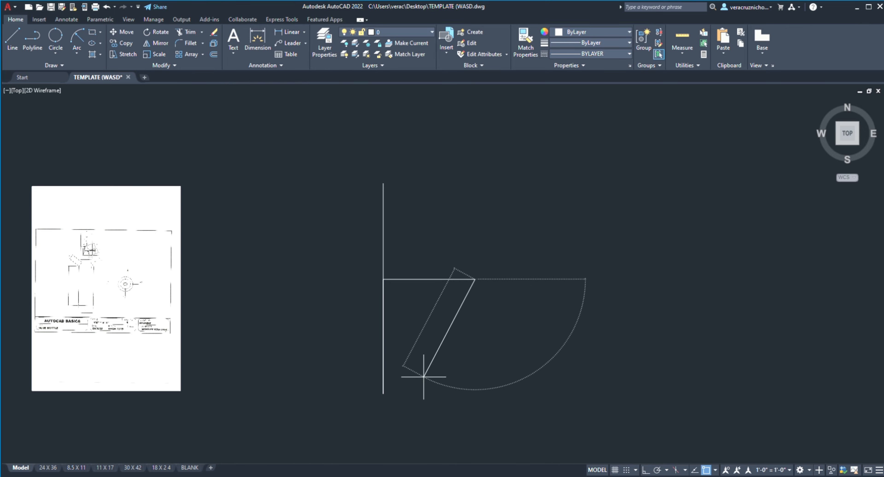
click(383, 394)
click(608, 322)
click(480, 225)
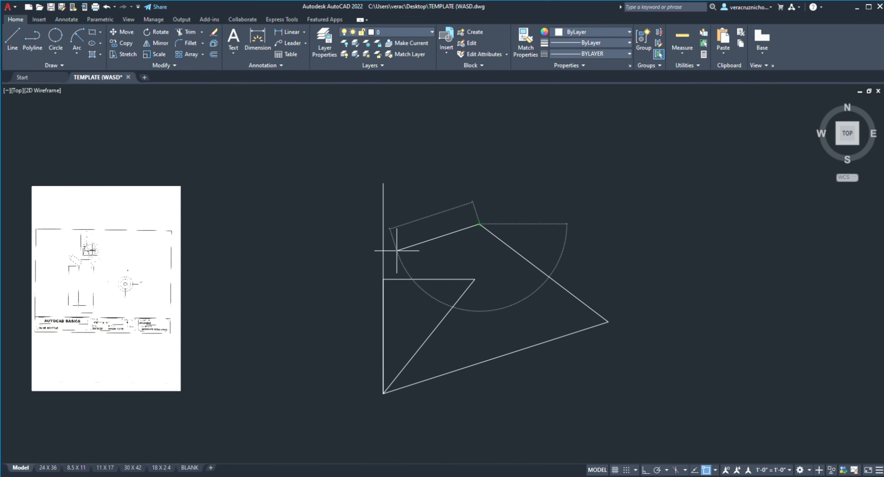
click(384, 279)
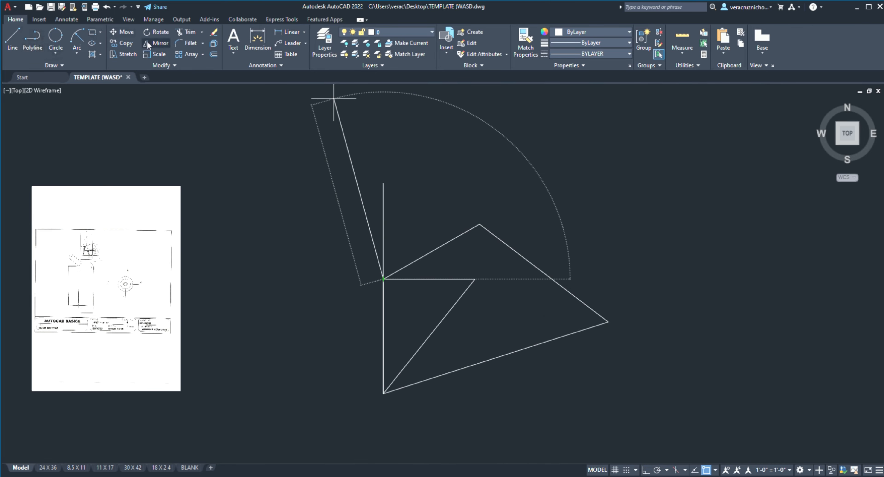
key(Escape)
Step: Mirror the line figure about its vertical line onto the side of the sheet, erasing the source objects
scroll(383, 202, down, 3)
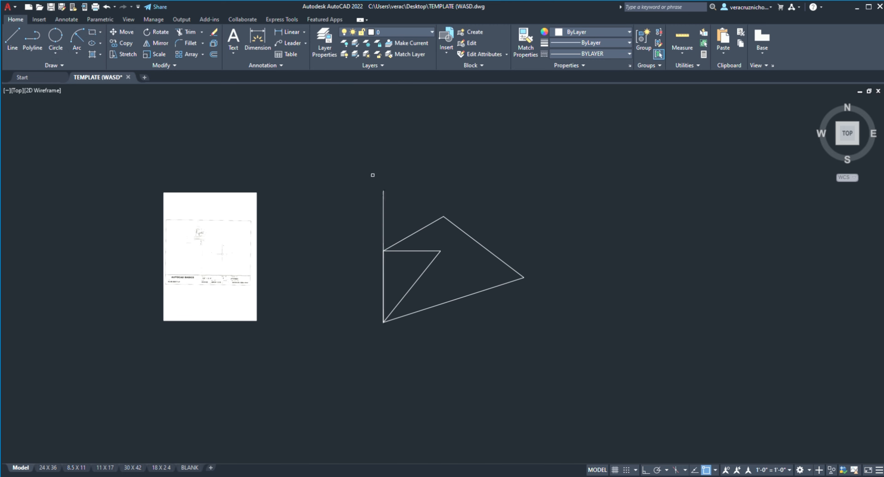
click(372, 175)
key(Escape)
click(360, 172)
click(554, 349)
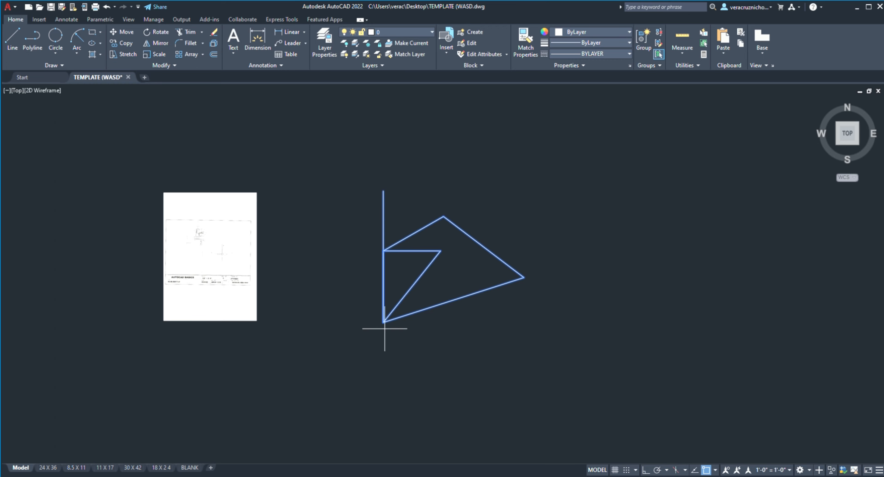
key(Return)
click(383, 321)
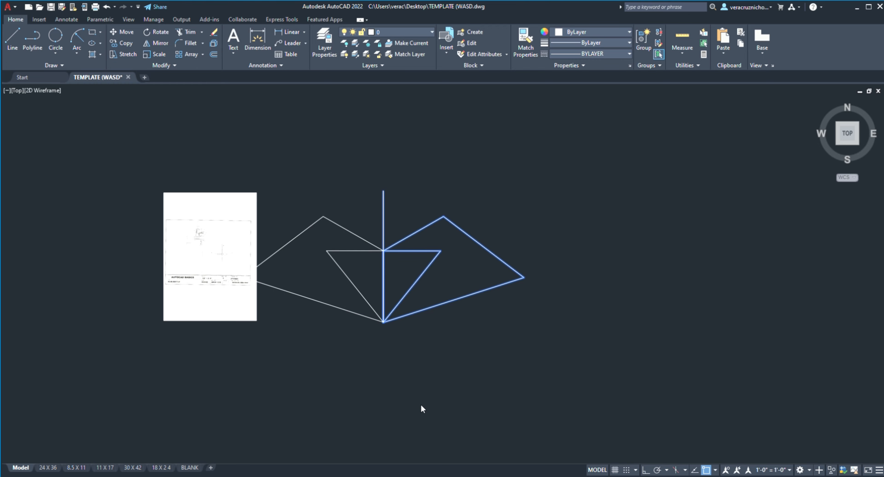
text(y)
key(Return)
Step: Move the reference sheet horizontally to the left from its upper-left corner, clear of the mirrored figure
mouse_move(460, 269)
middle_down()
mouse_move(483, 257)
mouse_move(502, 271)
middle_up()
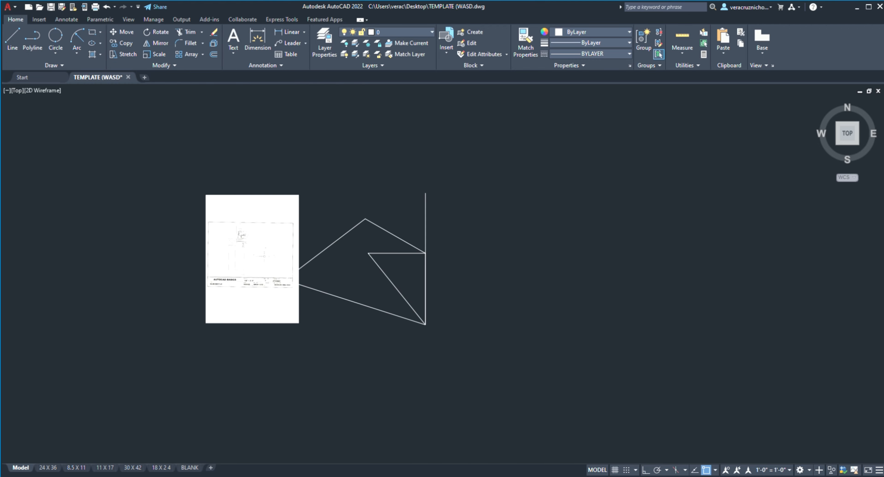
click(244, 233)
click(210, 194)
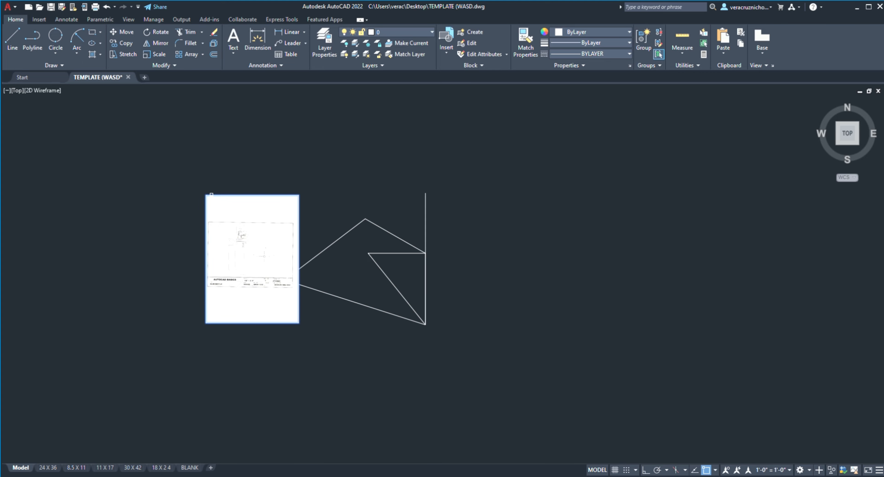
drag(206, 195, 129, 195)
Step: Mirror the whole figure to the right about its vertical line with Ortho on, keeping the source objects
click(314, 154)
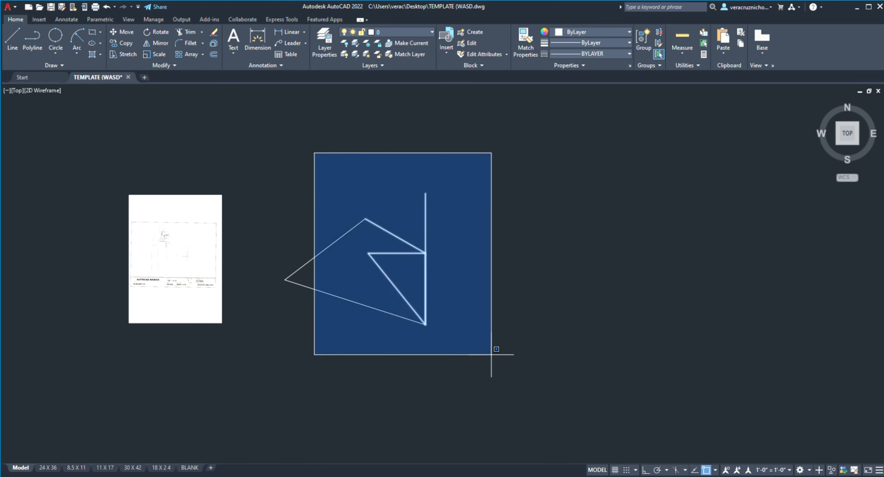
click(211, 108)
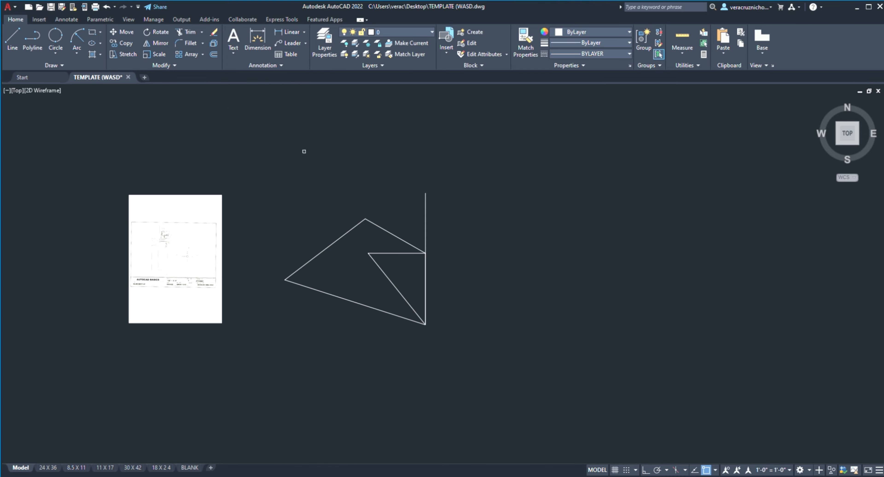
click(277, 151)
click(578, 418)
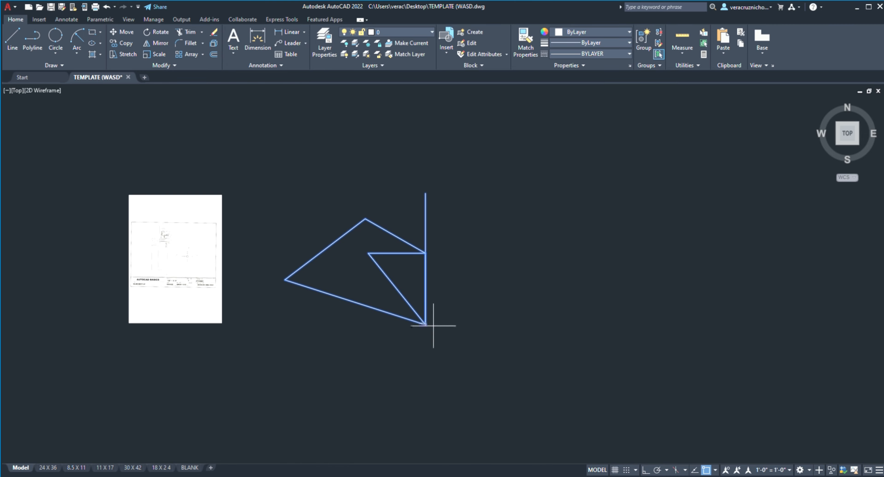
click(426, 324)
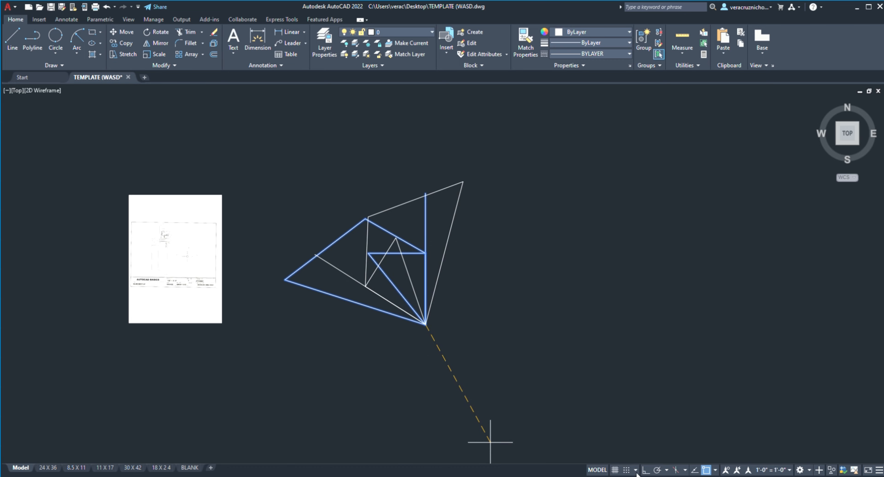
click(644, 470)
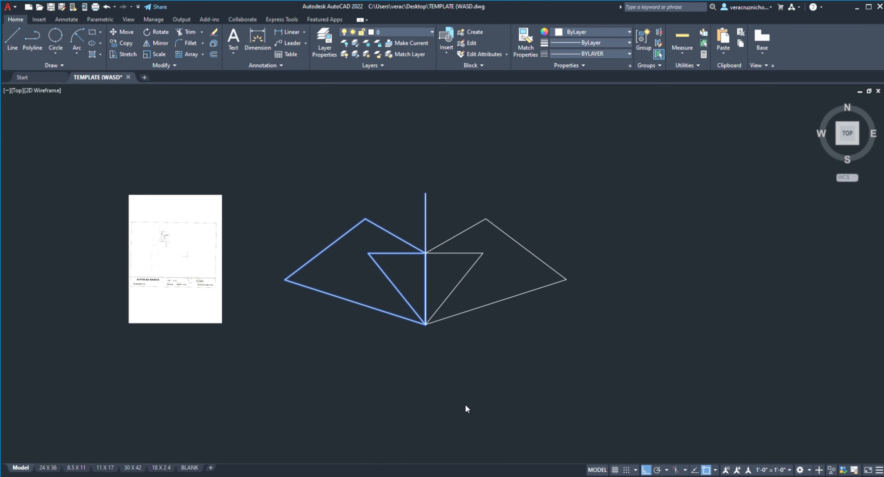
key(Return)
scroll(446, 227, up, 5)
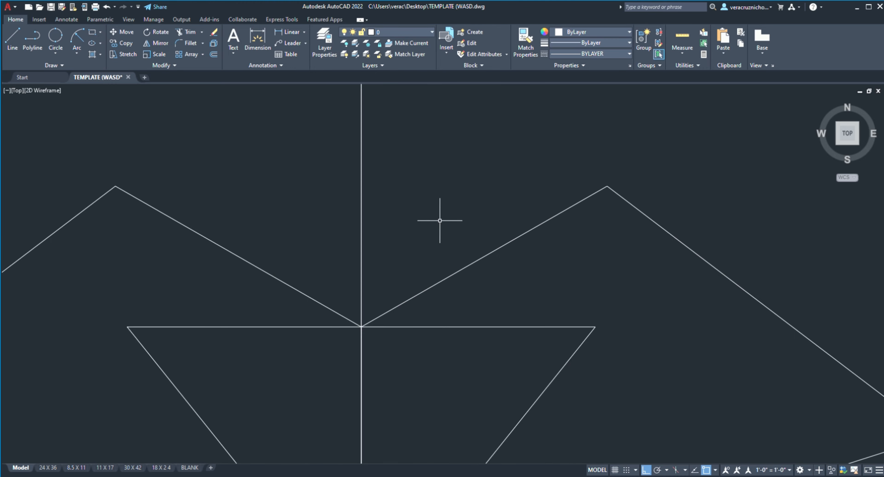
scroll(440, 221, down, 4)
Step: Erase the mirrored figure, including the two leftover lines on its left half
click(213, 31)
click(183, 109)
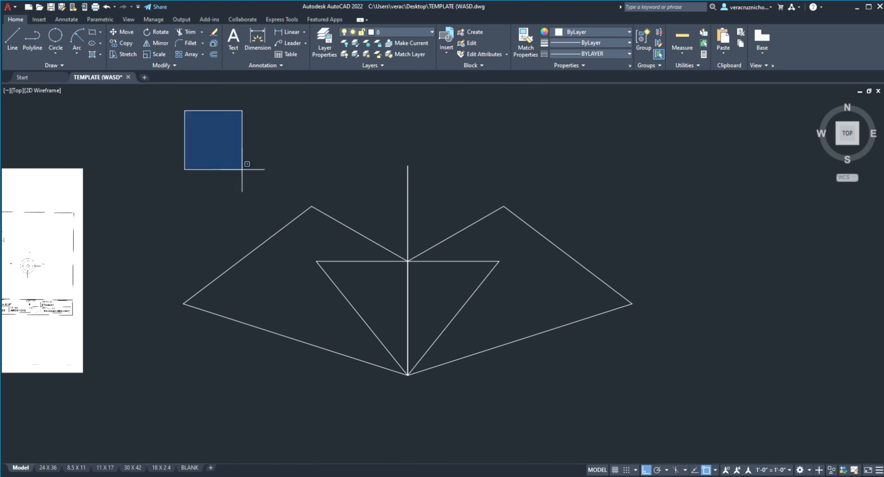
click(727, 434)
key(Return)
click(182, 159)
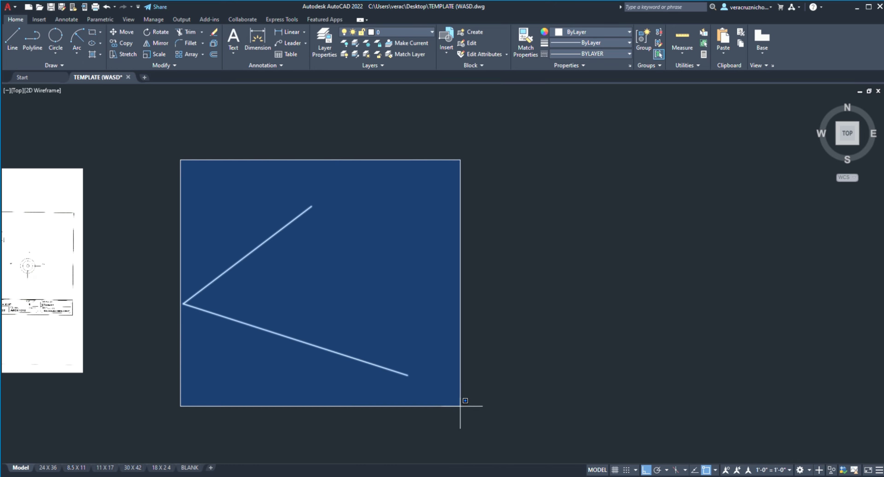
click(462, 407)
click(365, 173)
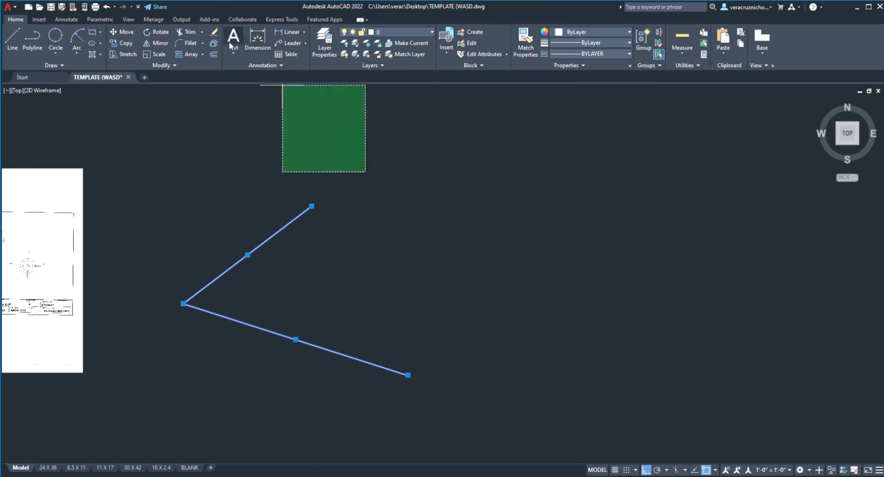
click(214, 33)
scroll(388, 173, down, 2)
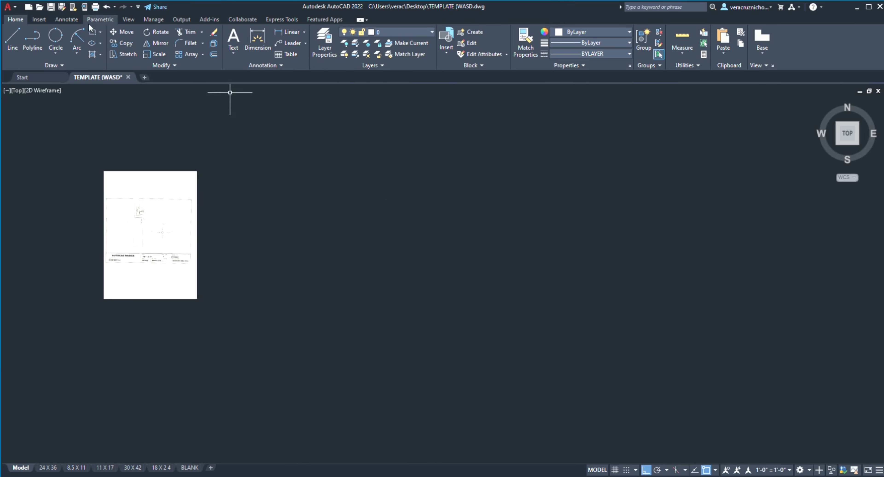
Step: Draw a rectangle to the right of the sheet and fillet its upper-right corner
click(313, 208)
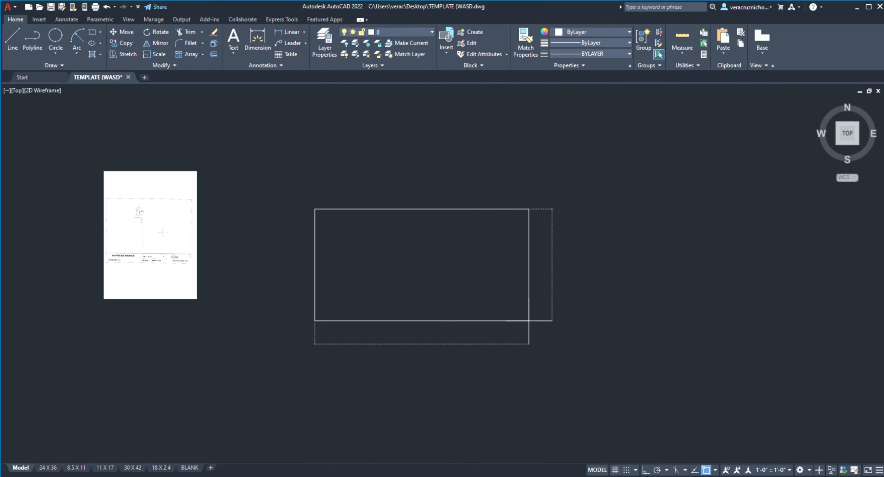
click(530, 322)
scroll(547, 227, up, 5)
middle_drag(538, 140, 485, 166)
middle_drag(354, 203, 405, 144)
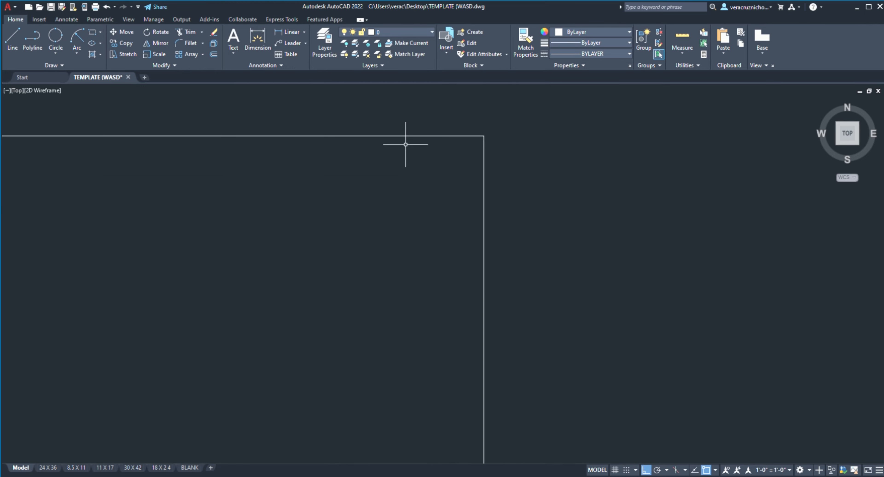
click(188, 43)
click(433, 136)
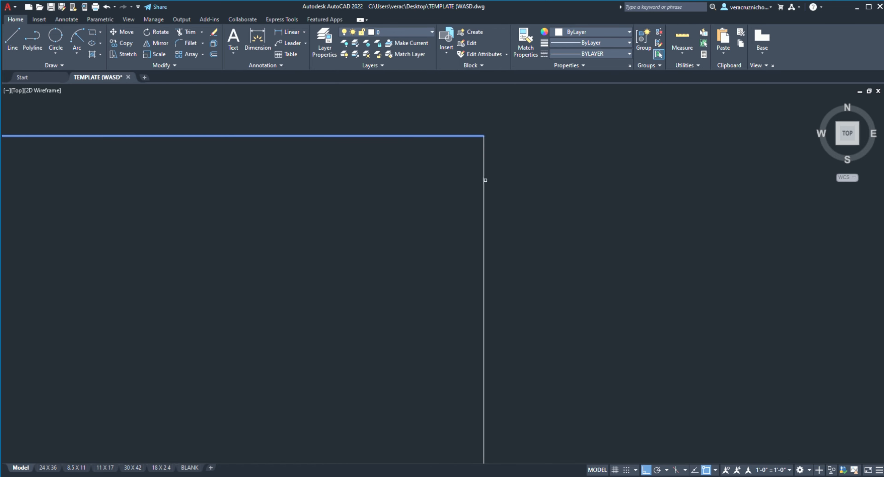
click(485, 180)
scroll(514, 208, down, 5)
scroll(356, 120, up, 5)
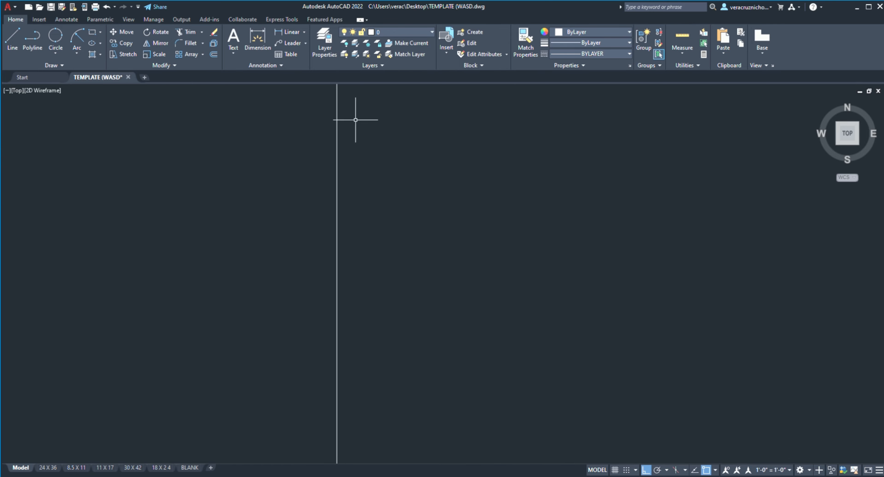
scroll(266, 154, down, 3)
middle_drag(266, 154, 342, 286)
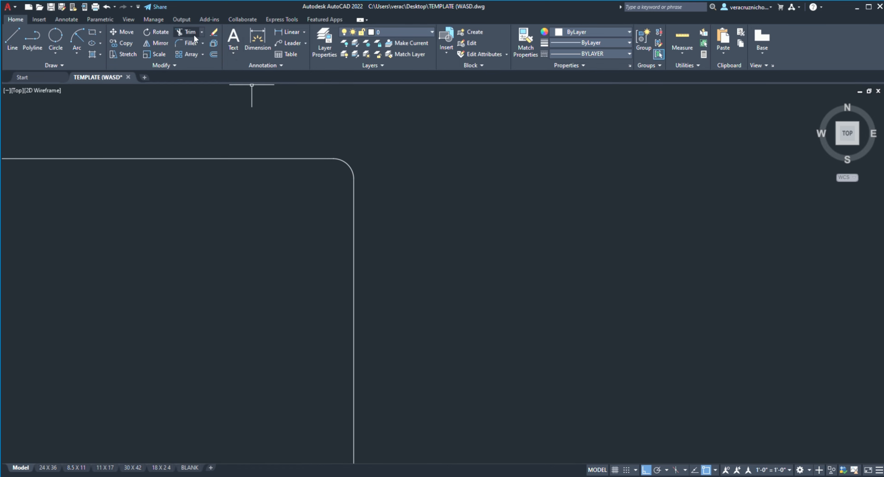
Step: Apply a chamfer to the rectangle's upper-right corner between its top and right edges
click(196, 73)
click(320, 158)
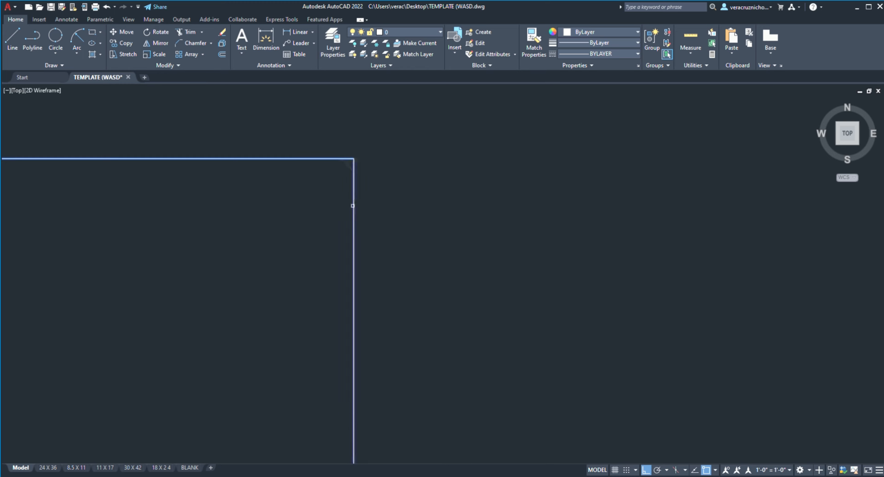
click(353, 206)
scroll(361, 201, down, 1)
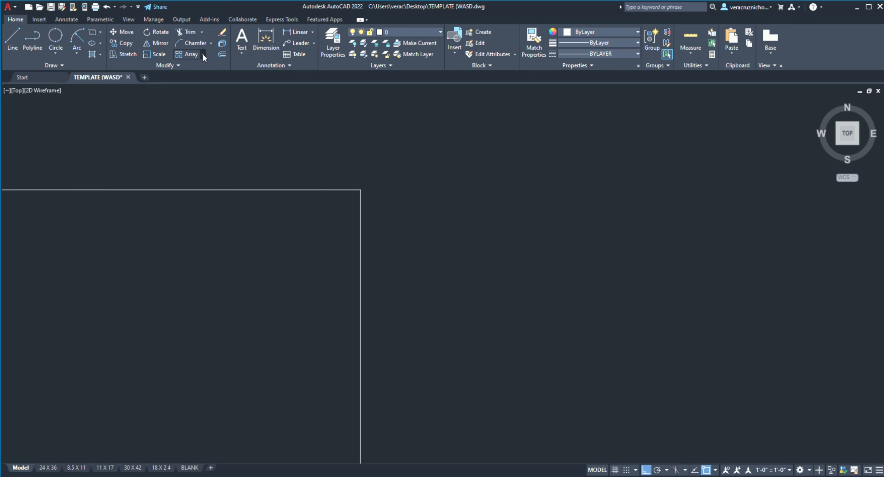
scroll(343, 151, down, 5)
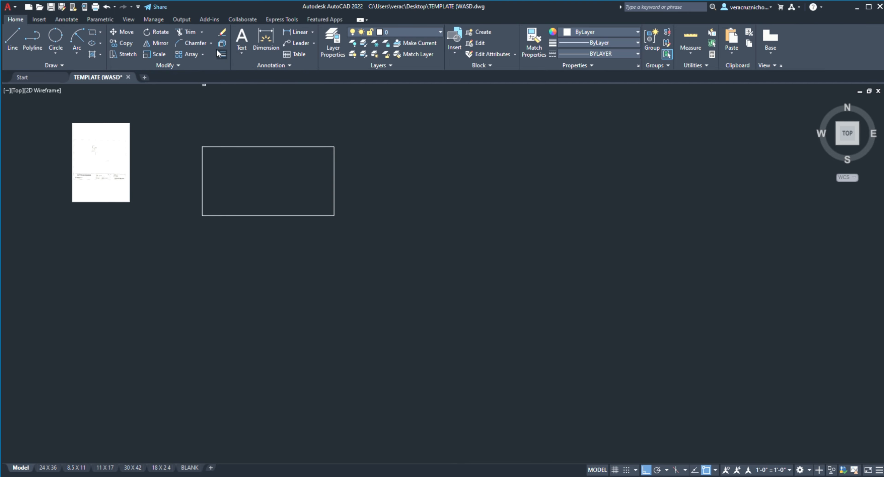
Step: Delete the rectangle's top, right and bottom edges, keeping only the left vertical line
scroll(242, 89, up, 2)
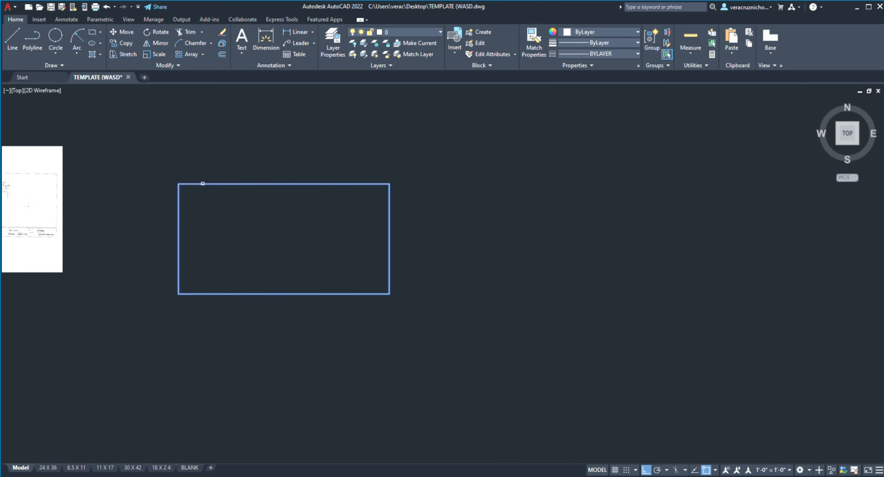
click(203, 183)
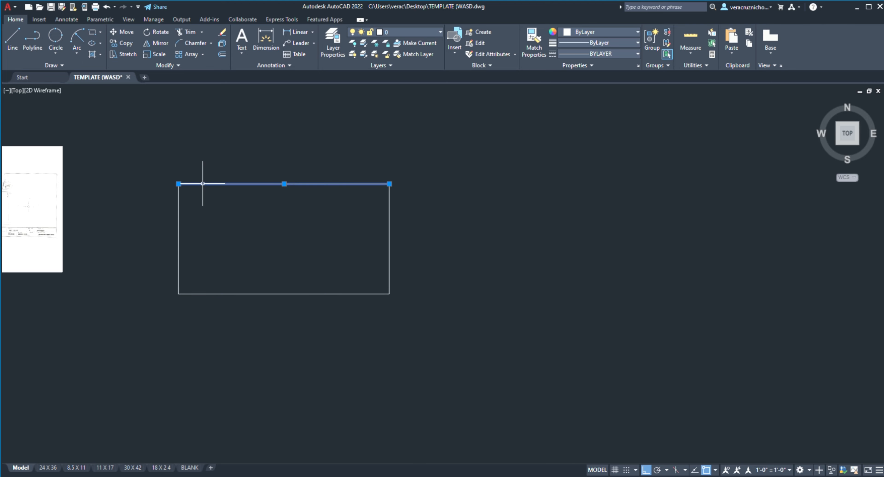
click(389, 252)
click(321, 293)
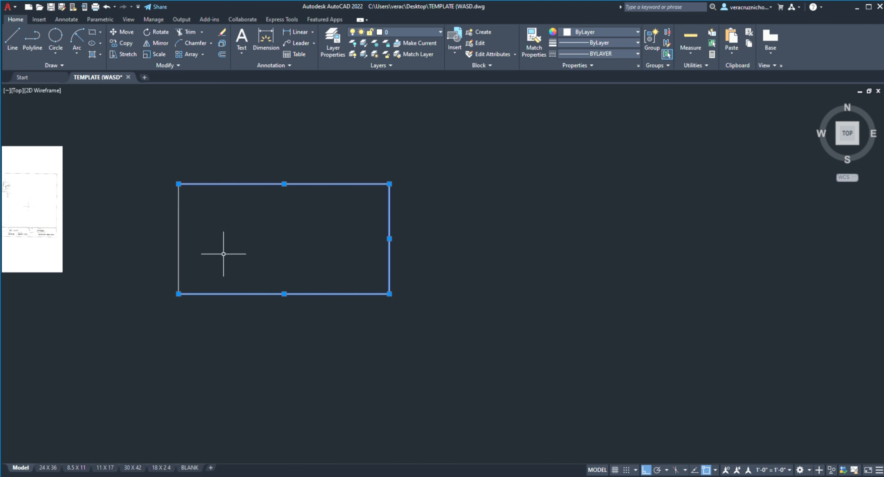
key(Delete)
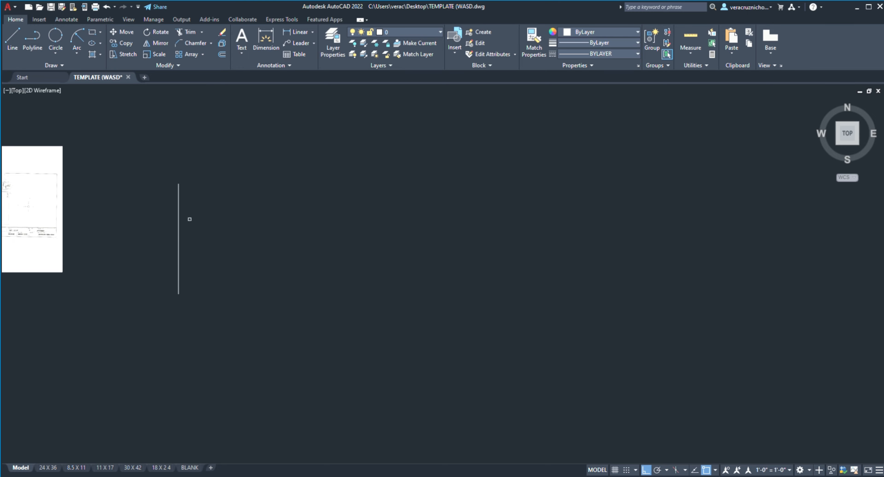
Step: Offset the remaining vertical line to the right to create a parallel copy
click(180, 236)
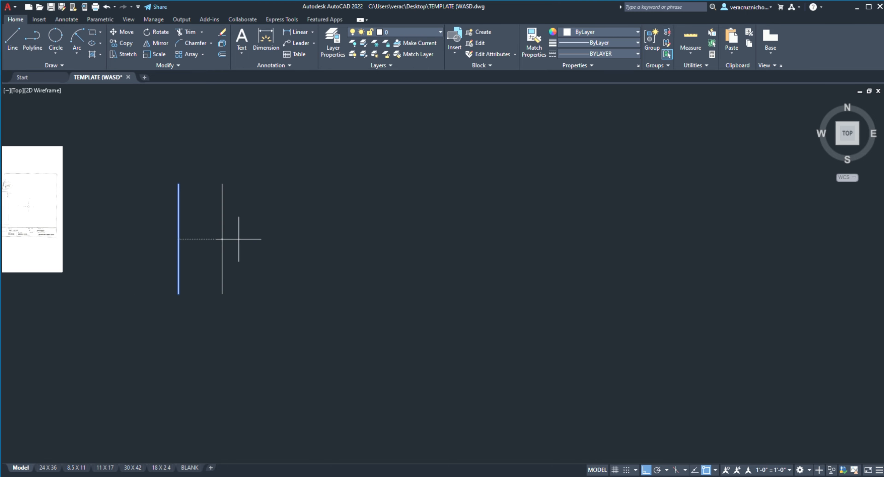
click(241, 230)
scroll(251, 210, up, 2)
middle_drag(266, 206, 409, 220)
scroll(374, 217, up, 2)
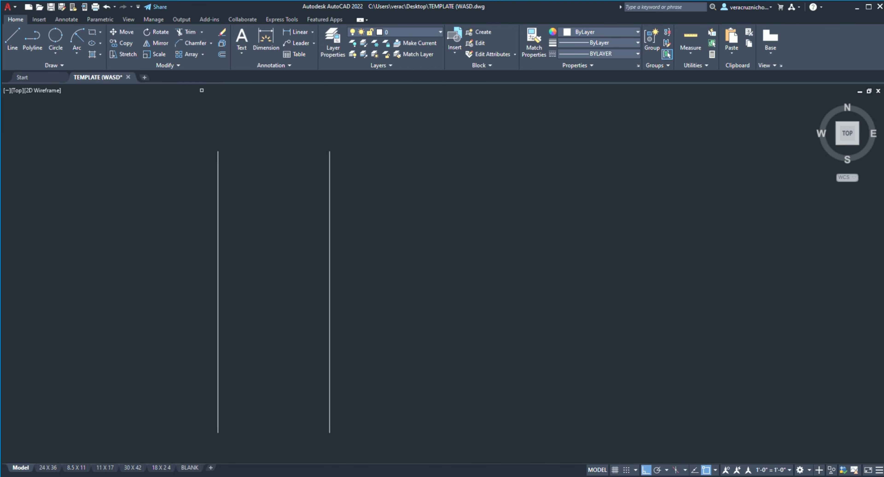
Step: Draw connected lines between the two verticals' endpoints and midpoints, forming crossed diagonals closed at the bottom and top
click(13, 39)
click(221, 152)
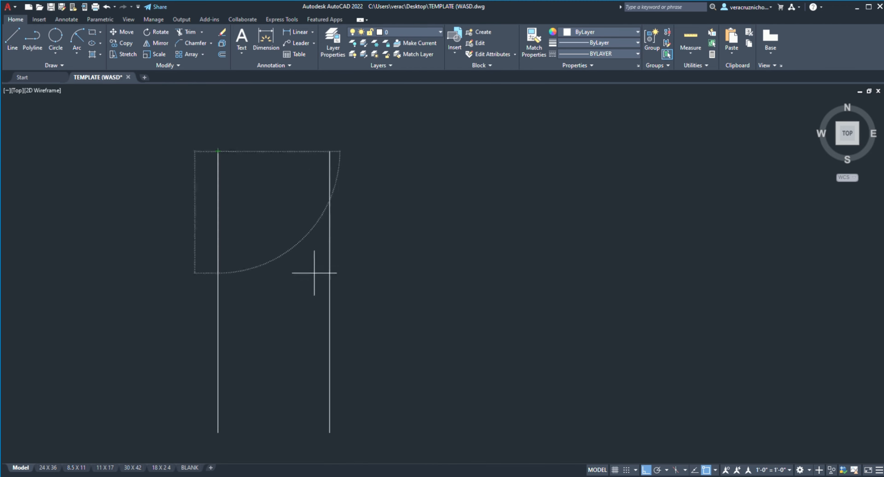
click(332, 285)
scroll(272, 316, down, 2)
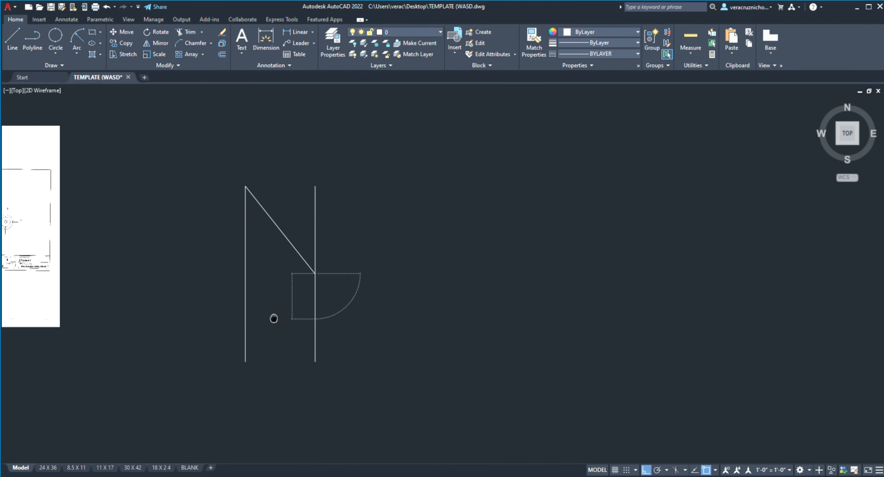
click(246, 361)
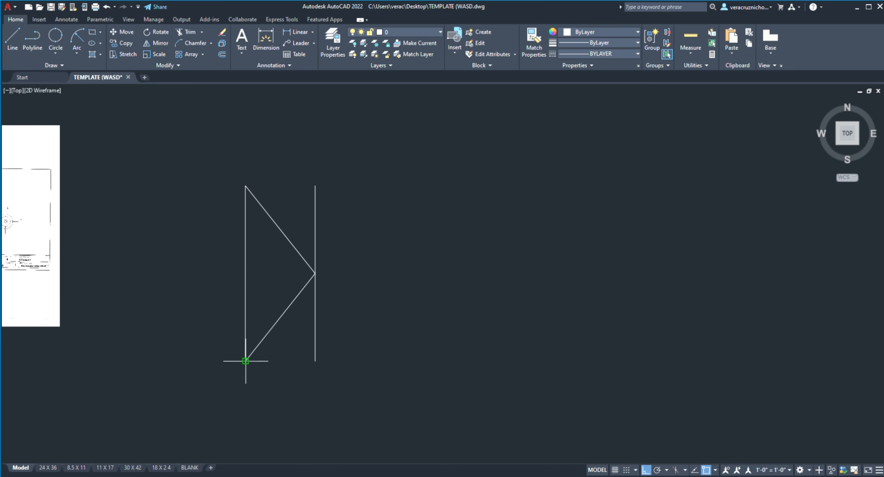
click(315, 361)
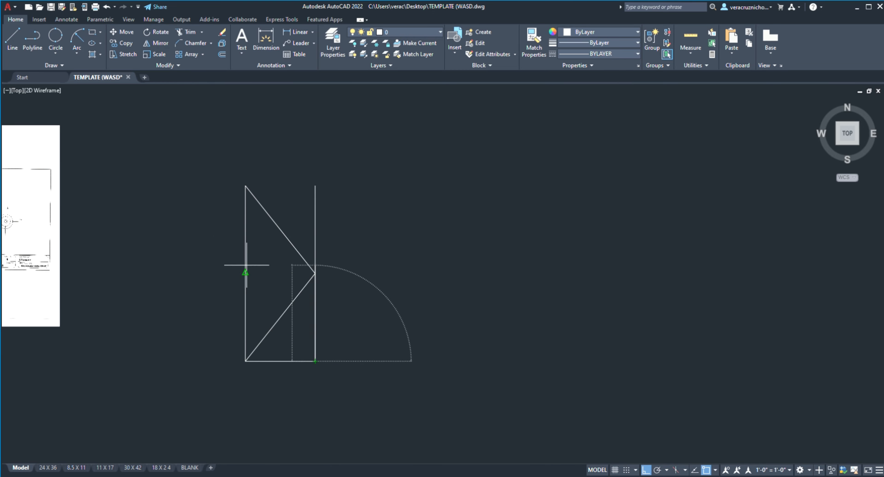
click(245, 274)
click(315, 185)
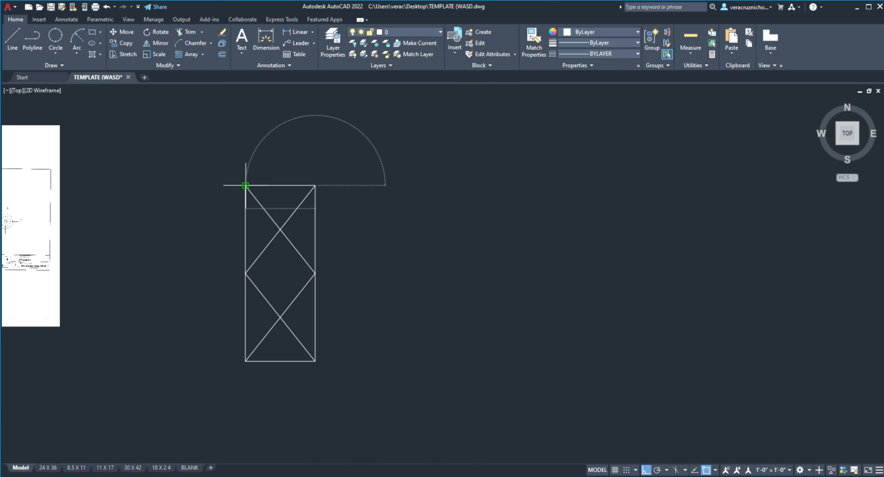
click(245, 186)
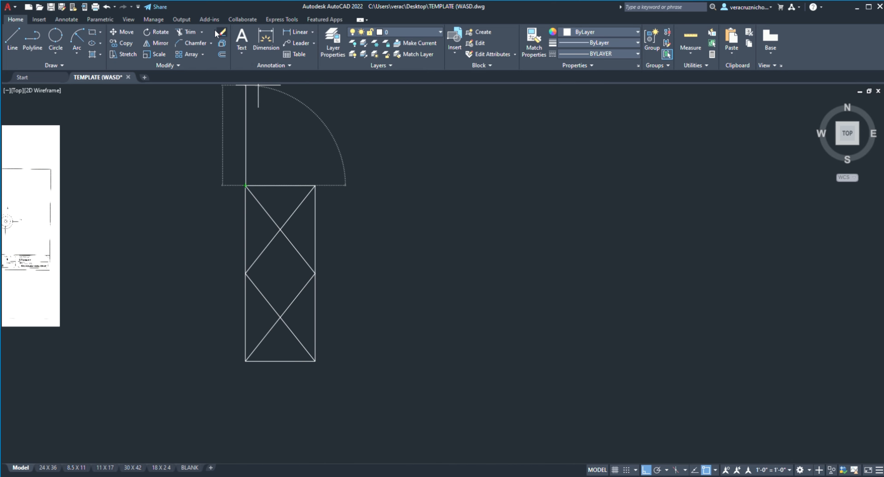
Step: Erase the two vertical lines together with all the diagonal and closing lines between them
click(221, 32)
click(217, 129)
click(342, 410)
key(Return)
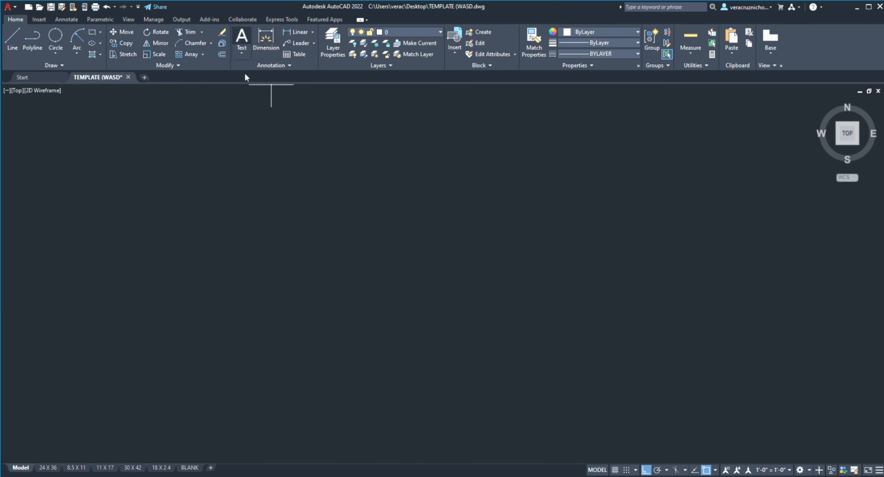
Step: Place a multiline text reading "WJLFNEROJ" in the empty area to the right of the sheet
click(241, 38)
click(234, 209)
click(459, 301)
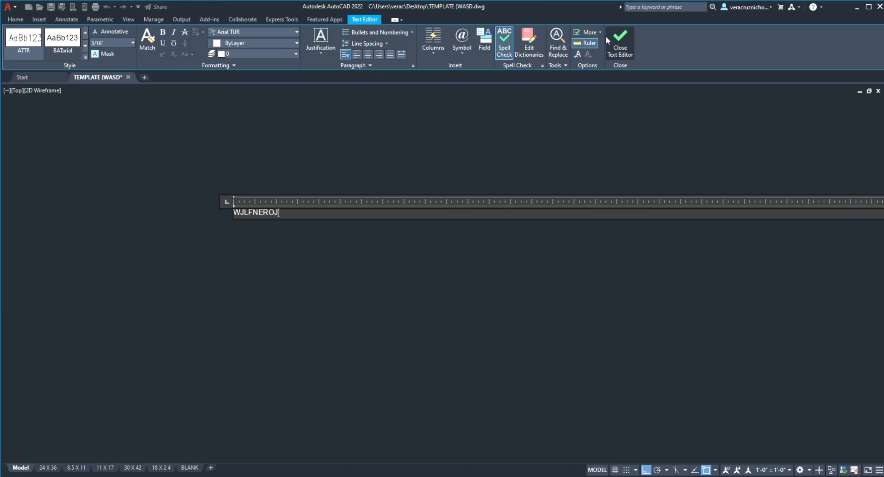
click(620, 37)
Step: Scale up the tiny WJLFNEROJ text from a base point beside it, sizing it by eye
scroll(283, 173, up, 2)
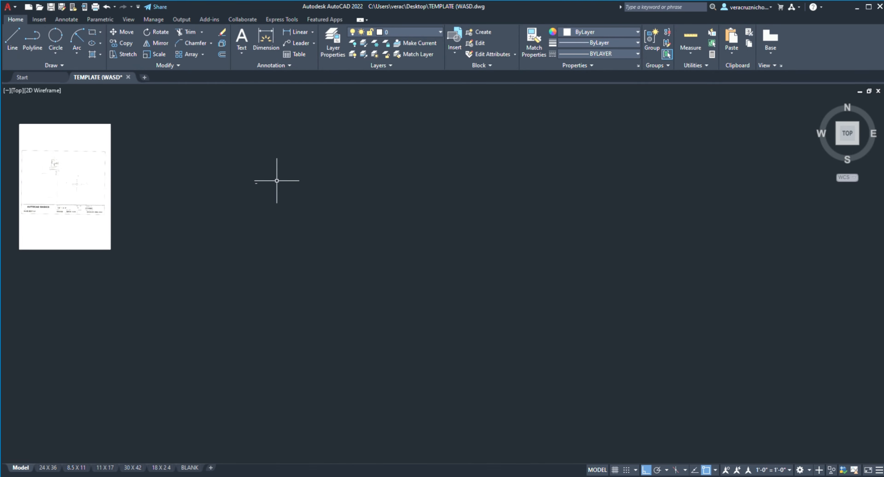
middle_drag(276, 181, 300, 168)
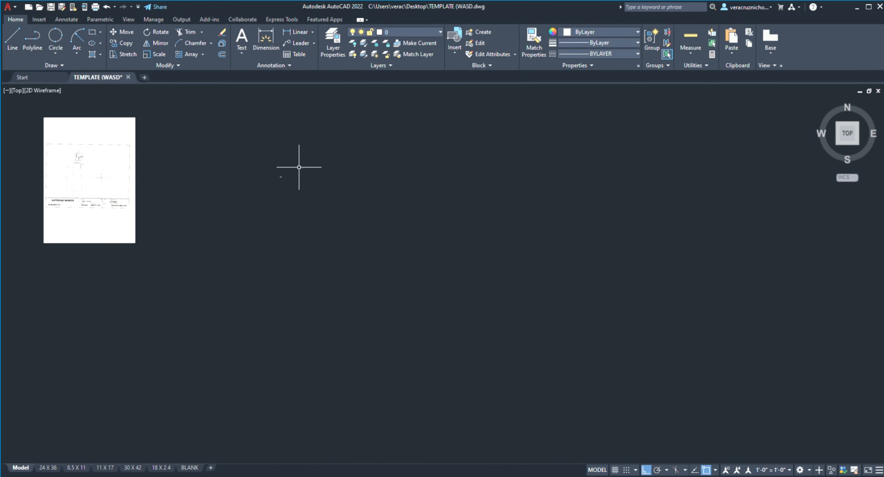
click(144, 57)
scroll(279, 176, up, 5)
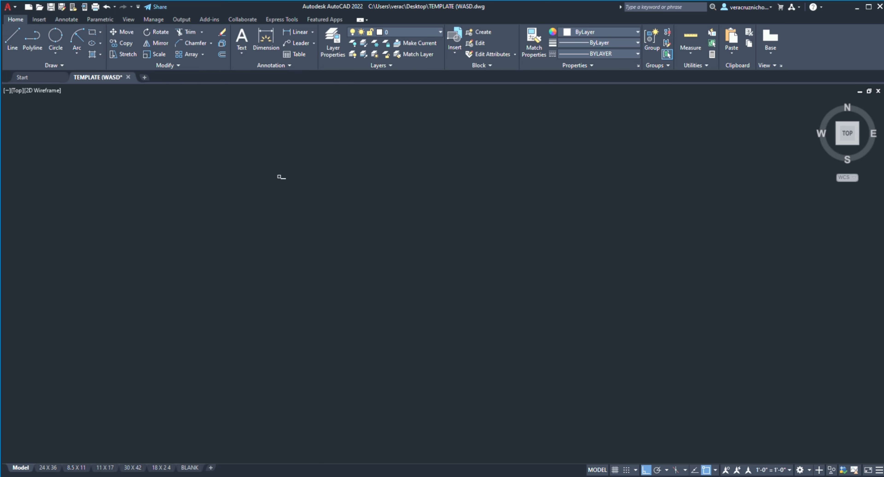
click(258, 199)
scroll(418, 176, down, 6)
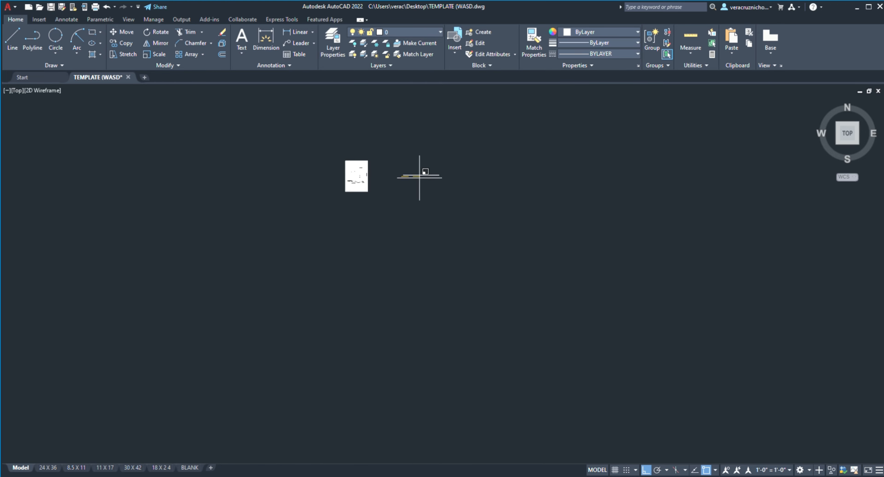
middle_drag(525, 182, 263, 283)
scroll(263, 283, down, 2)
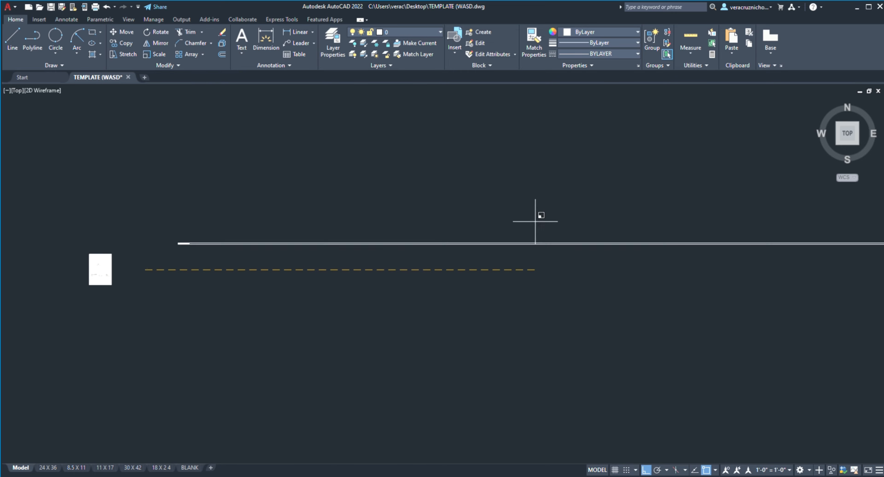
scroll(618, 229, down, 2)
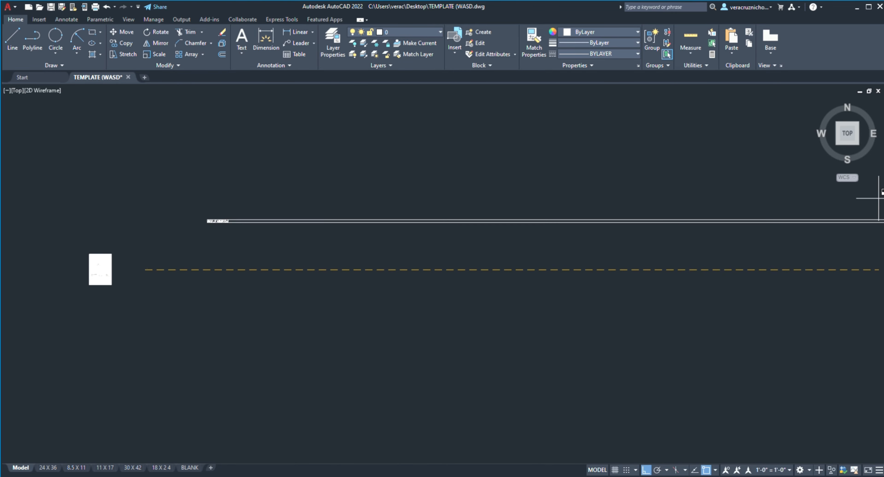
key(Escape)
scroll(220, 215, up, 8)
scroll(86, 252, down, 6)
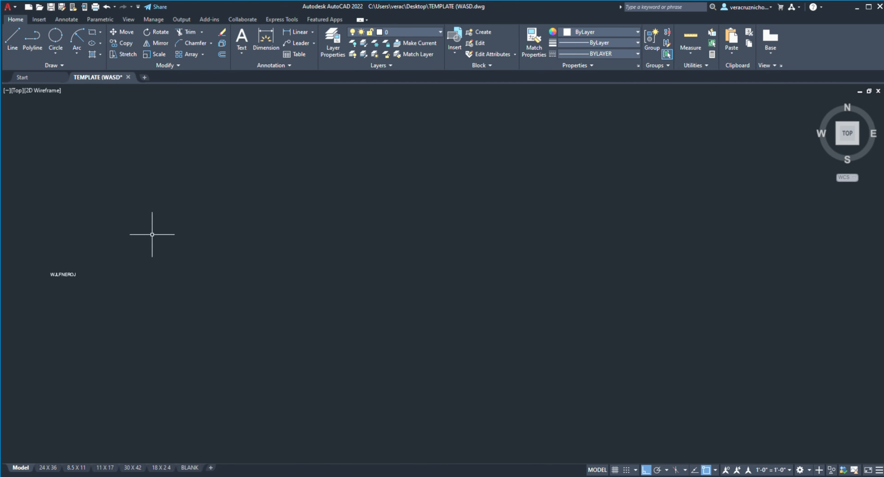
Step: Scale the WJLFNEROJ text up again by eye until it is far larger than the sheet
middle_drag(152, 235, 469, 219)
scroll(400, 267, up, 4)
scroll(388, 273, down, 8)
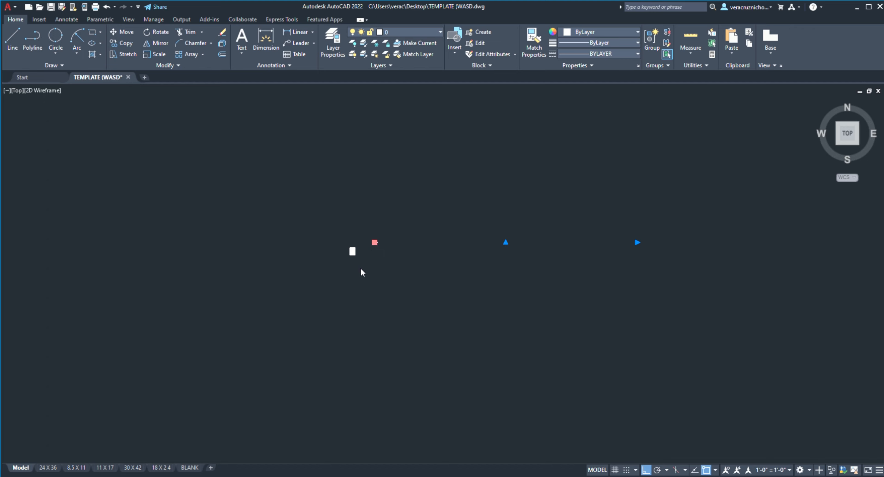
scroll(370, 240, up, 8)
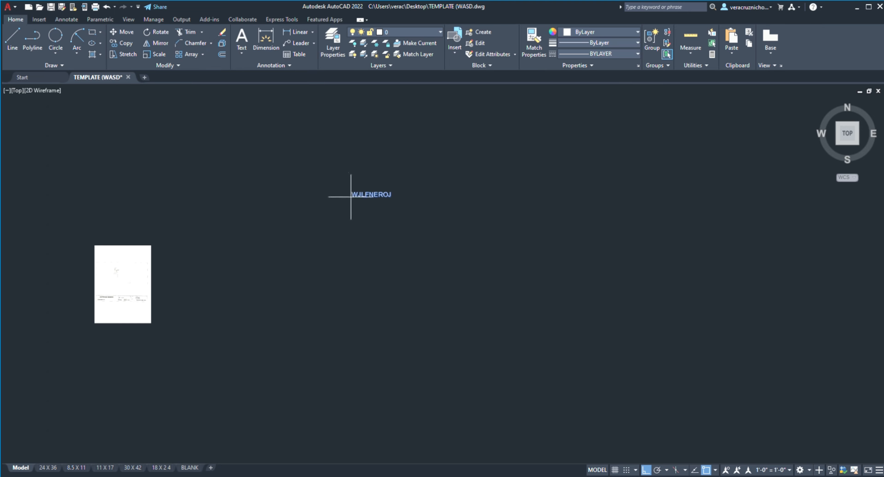
scroll(375, 192, up, 10)
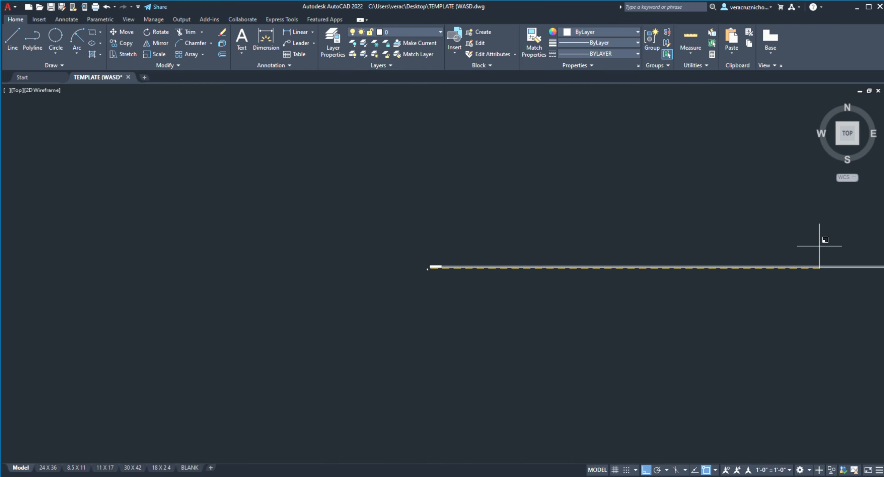
key(Escape)
scroll(527, 263, up, 7)
middle_drag(137, 241, 533, 263)
scroll(264, 299, up, 5)
scroll(267, 296, down, 2)
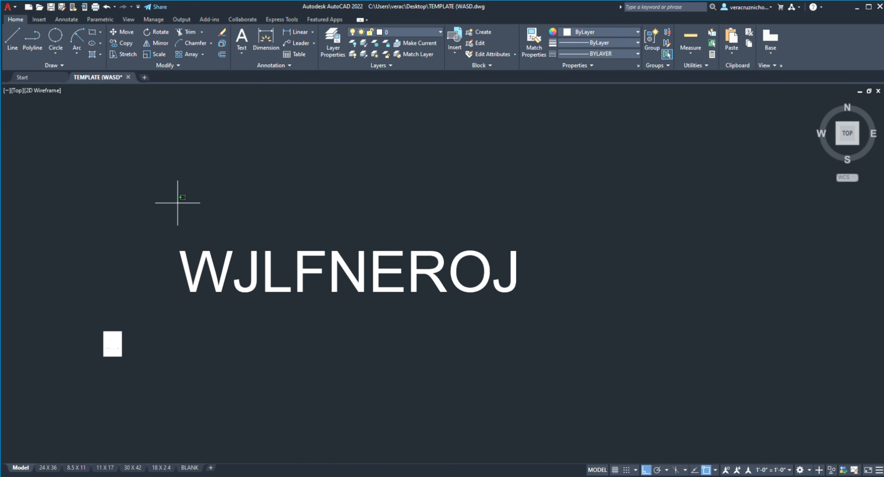
Step: Delete the enlarged WJLFNEROJ text
drag(178, 202, 572, 336)
key(Delete)
scroll(361, 138, down, 2)
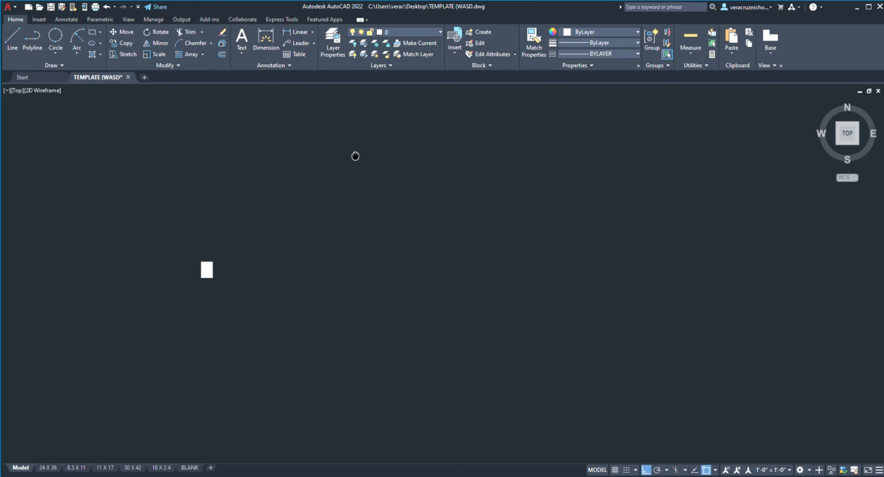
middle_drag(356, 156, 345, 162)
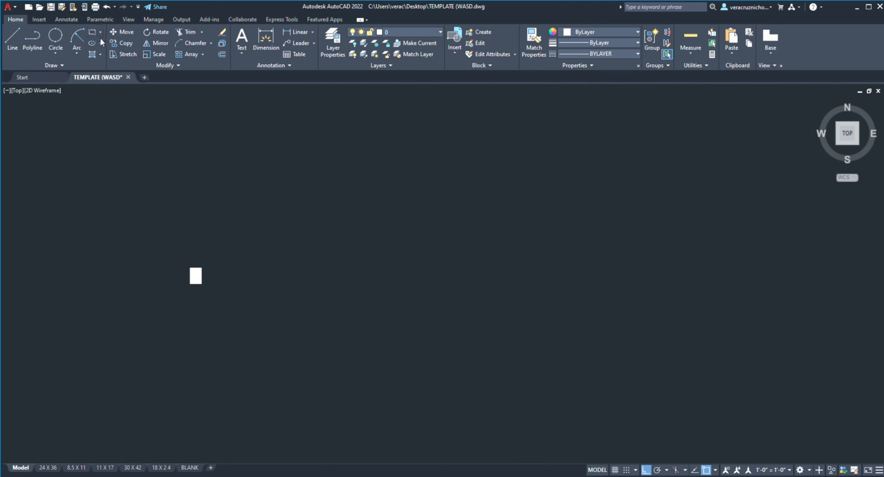
Step: Draw a wide rectangle to the right of the sheet
click(94, 20)
click(10, 21)
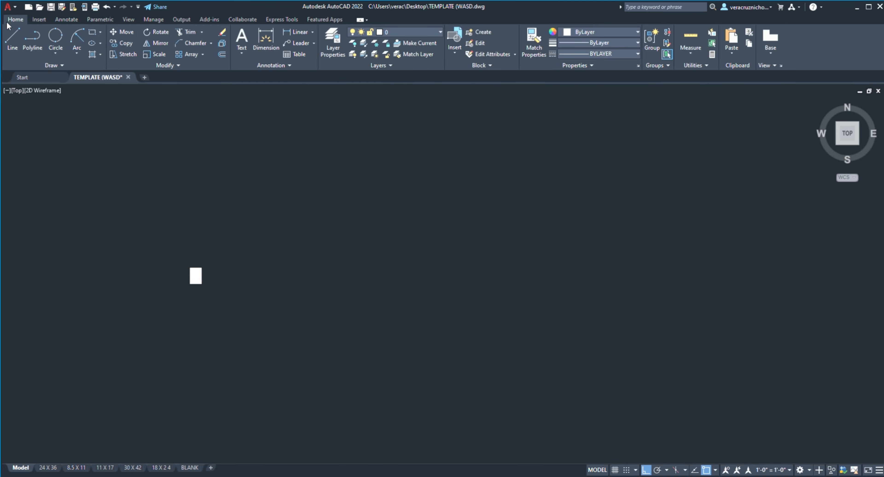
click(94, 34)
click(272, 194)
click(514, 298)
Step: Add a linear dimension across the rectangle's top edge, placing its dimension line above the rectangle
key(F8)
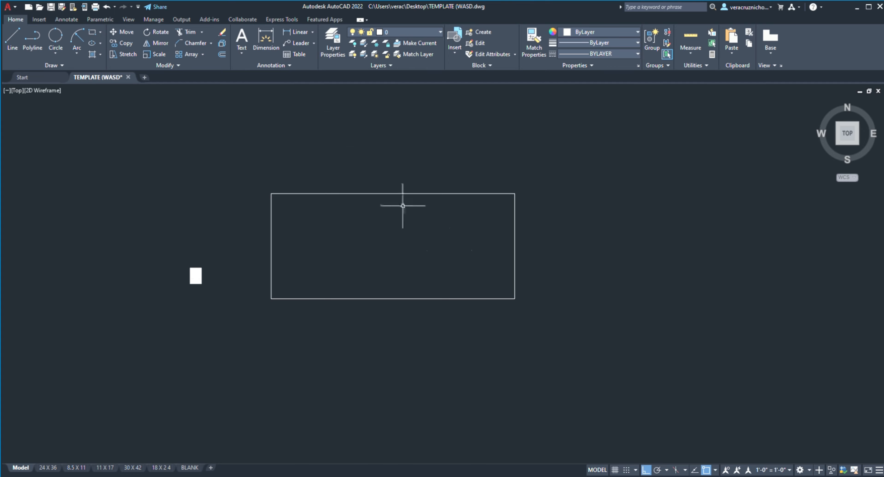
click(272, 194)
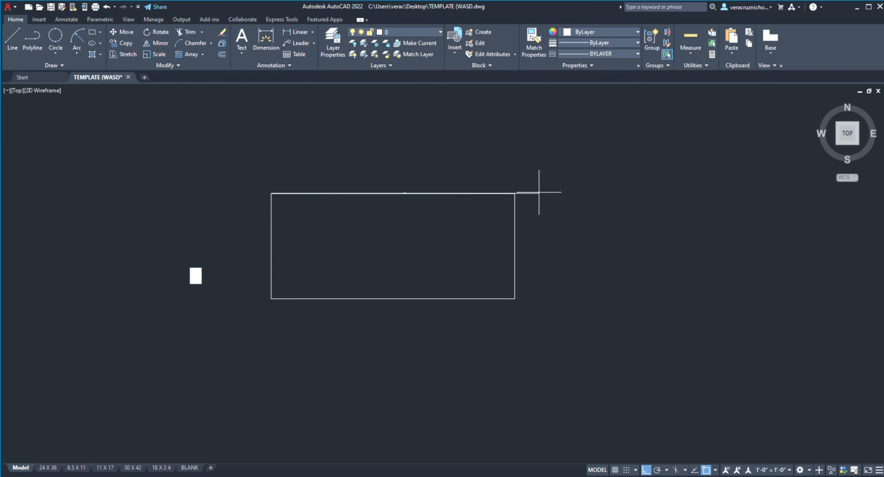
click(515, 152)
Step: Examine the tiny dimension text and the gap between the left extension line and the rectangle's upper-left corner
scroll(375, 162, up, 6)
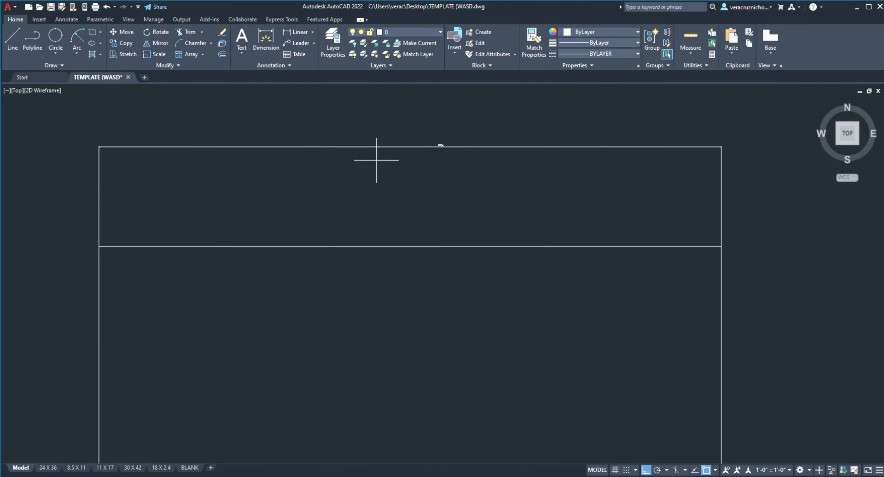
scroll(106, 227, up, 3)
scroll(124, 244, down, 3)
scroll(23, 286, up, 3)
scroll(62, 271, up, 10)
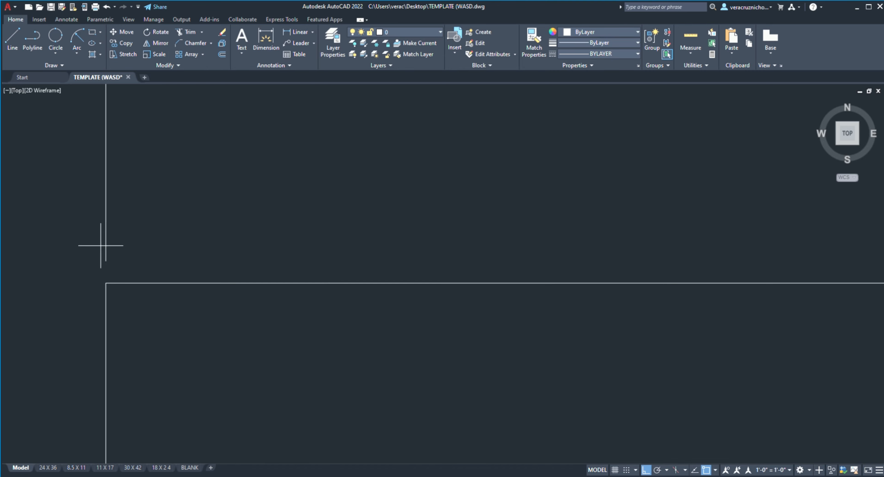
scroll(110, 247, up, 6)
scroll(136, 273, down, 2)
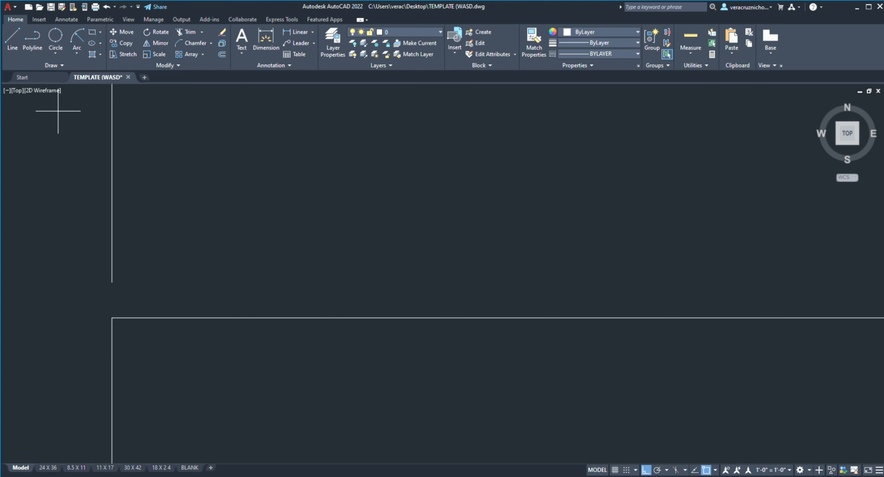
Step: Select the dimension and inspect its origin grips at the rectangle's upper-left and upper-right corners
click(112, 241)
scroll(142, 287, down, 5)
scroll(140, 306, up, 5)
scroll(140, 313, up, 4)
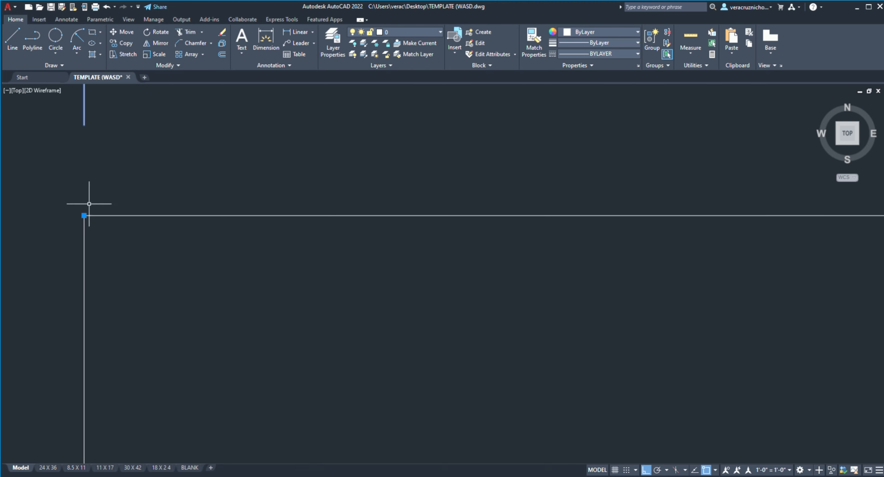
click(84, 215)
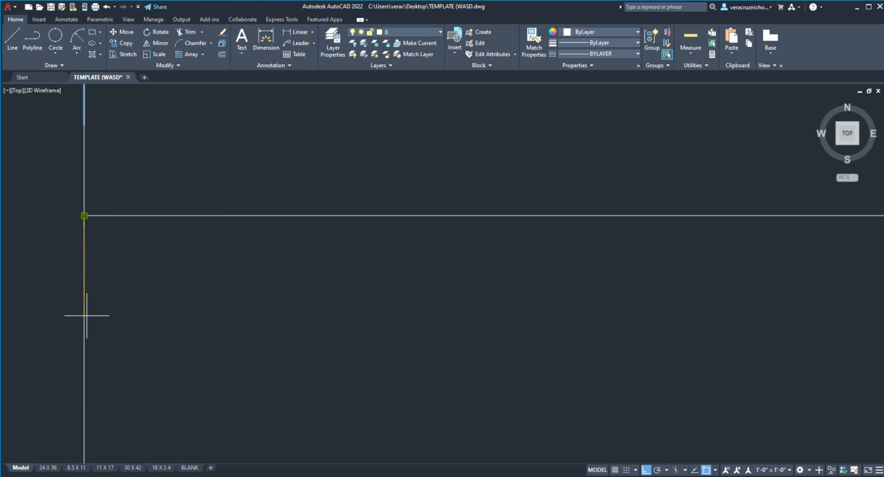
click(85, 216)
scroll(276, 211, down, 5)
middle_drag(277, 211, 45, 229)
scroll(609, 241, down, 5)
middle_drag(624, 251, 264, 257)
scroll(417, 240, up, 5)
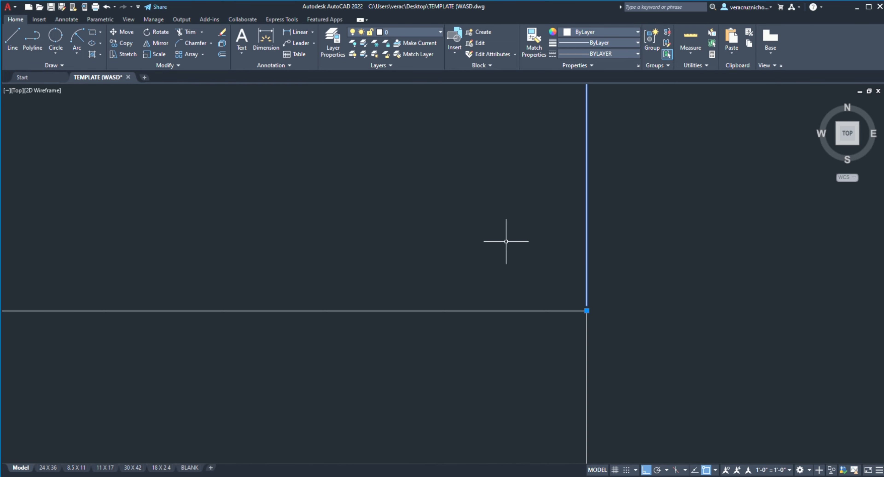
middle_drag(617, 311, 519, 342)
scroll(519, 341, down, 2)
scroll(493, 283, down, 5)
scroll(484, 278, up, 2)
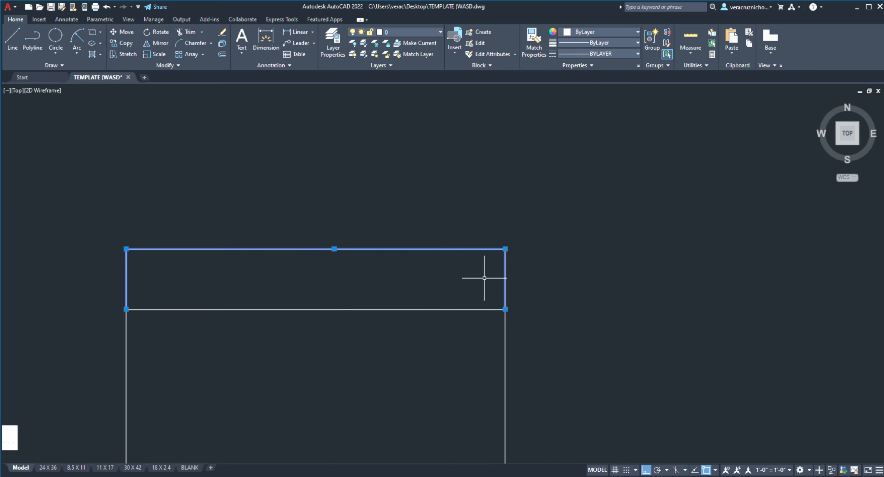
Step: Make the DIMENSIONS layer current and draw a vertical line beside the dimensioned rectangle, on its right side
key(Escape)
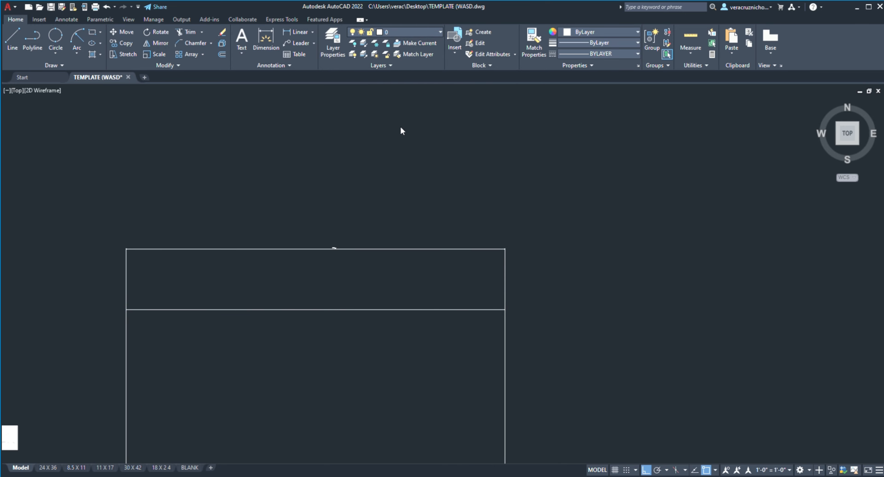
click(404, 120)
click(13, 40)
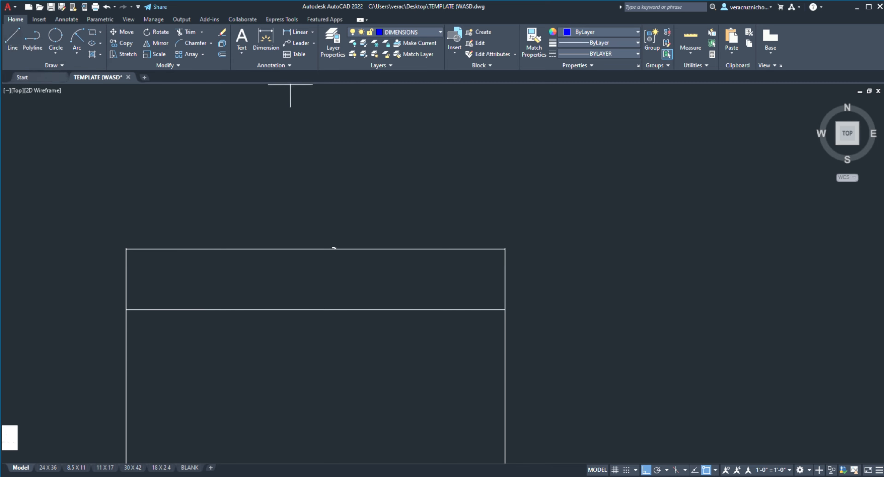
click(578, 203)
click(577, 340)
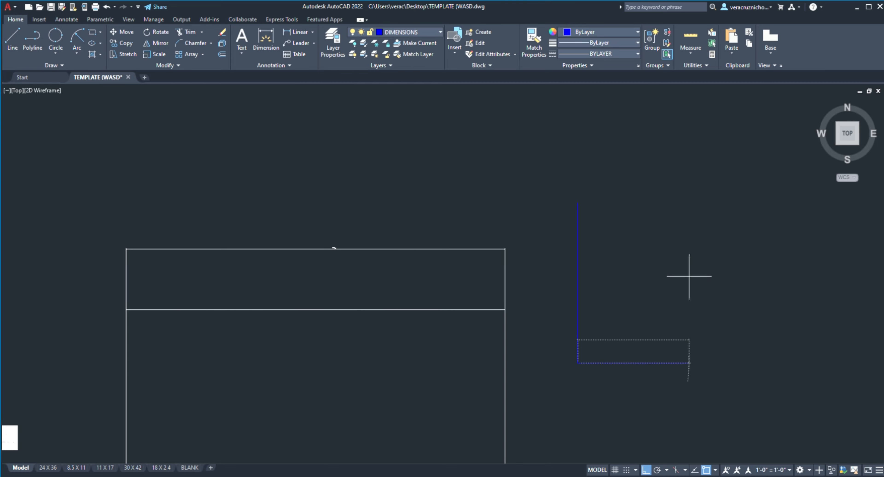
key(Escape)
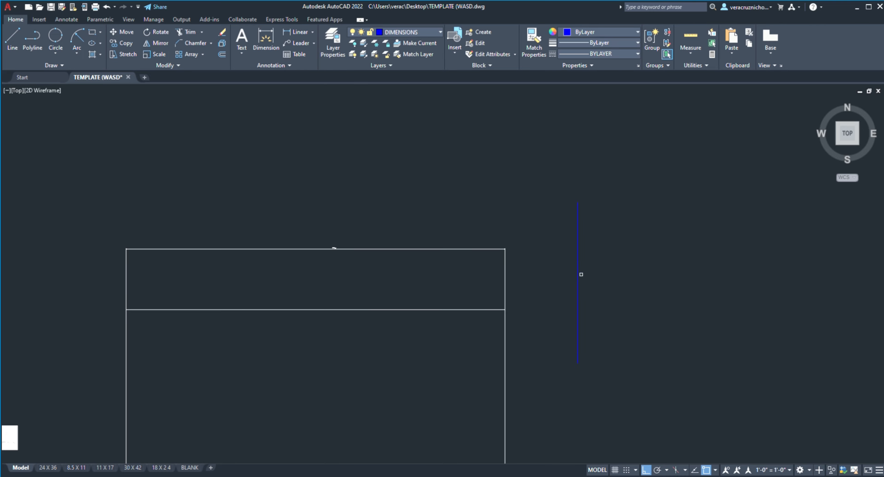
Step: Match the properties of the vertical blue line onto the dimension above the rectangle
click(578, 278)
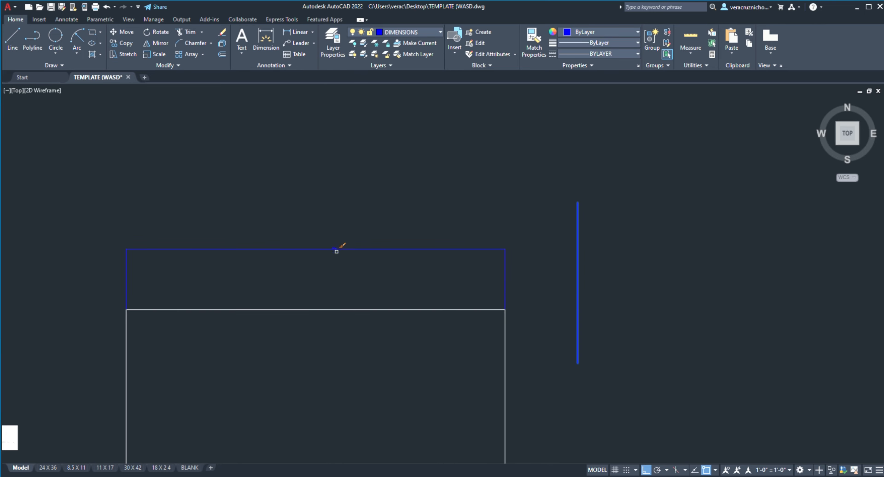
scroll(337, 251, up, 6)
scroll(312, 173, down, 4)
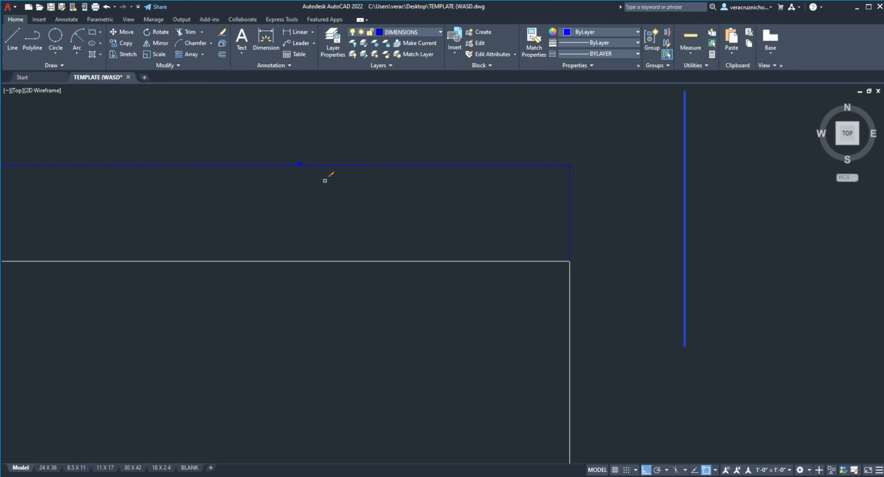
scroll(326, 180, down, 4)
scroll(469, 183, up, 2)
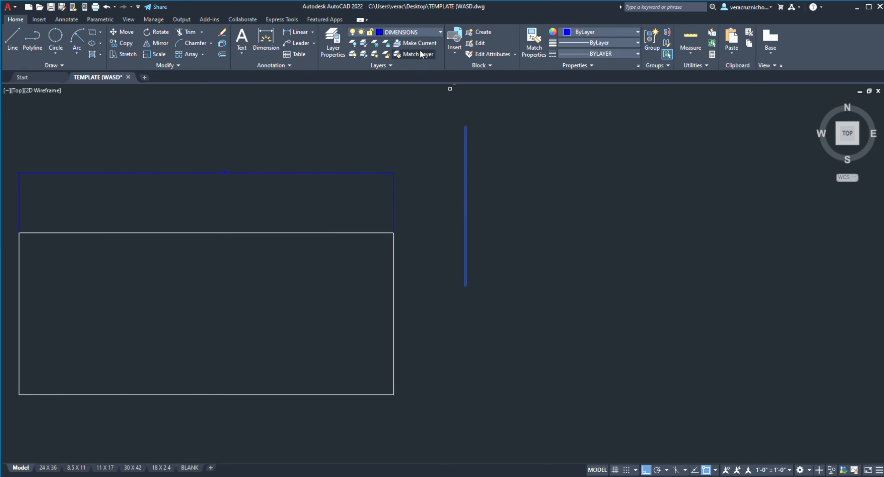
middle_drag(243, 223, 329, 217)
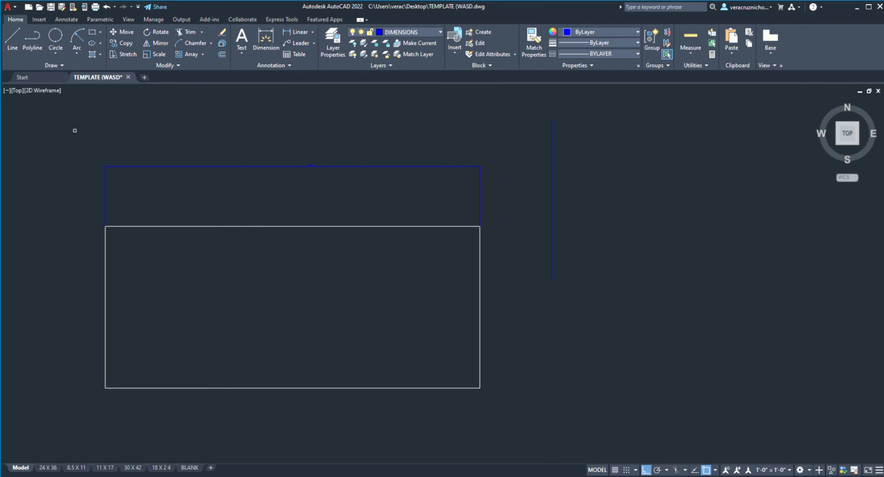
Step: Erase the rectangle with its dimension and the vertical line beside it
click(73, 133)
click(707, 422)
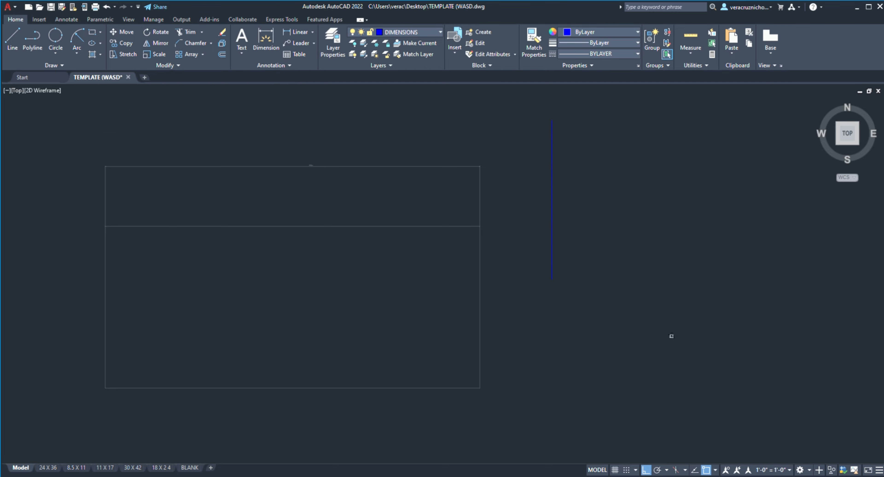
key(Delete)
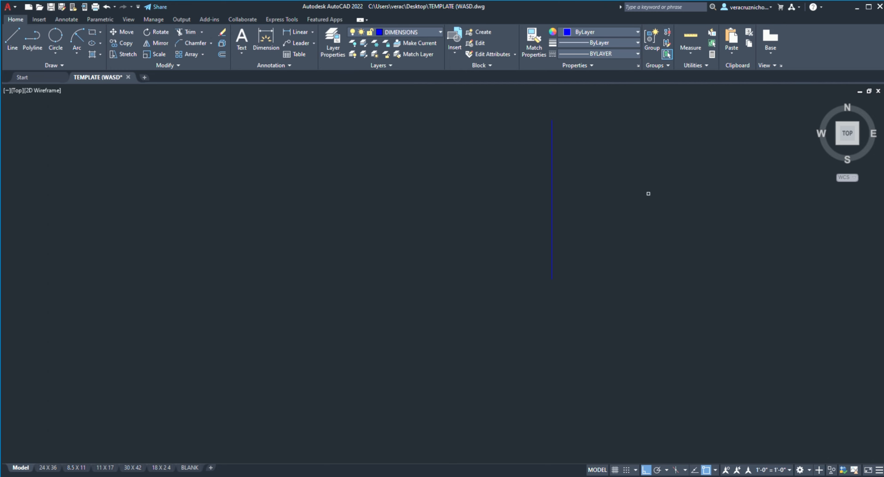
click(636, 190)
click(479, 229)
key(Delete)
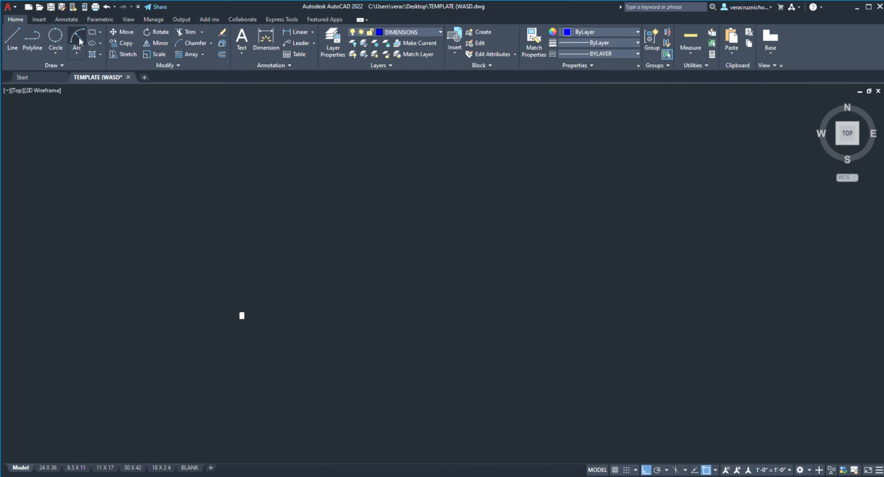
Step: Draw a new wide rectangle to the right of the reference sheet on the DIMENSIONS layer
click(93, 33)
click(293, 249)
click(494, 361)
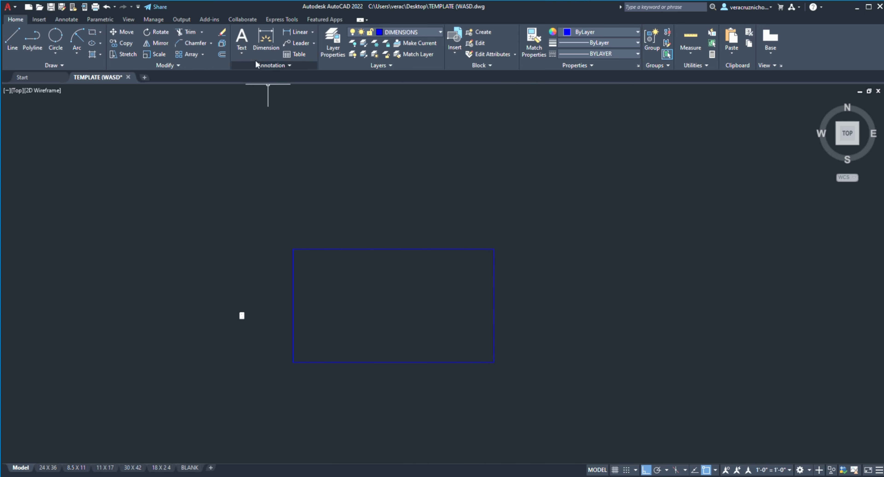
Step: Add a leader from the rectangle's upper-right corner extending to the right, with the text "GH5YTUHRTFG"
click(261, 45)
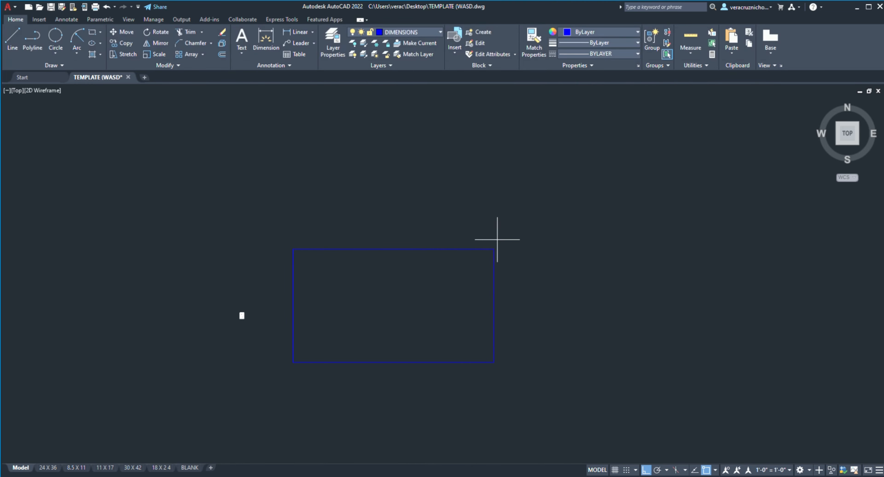
click(494, 249)
scroll(590, 252, up, 5)
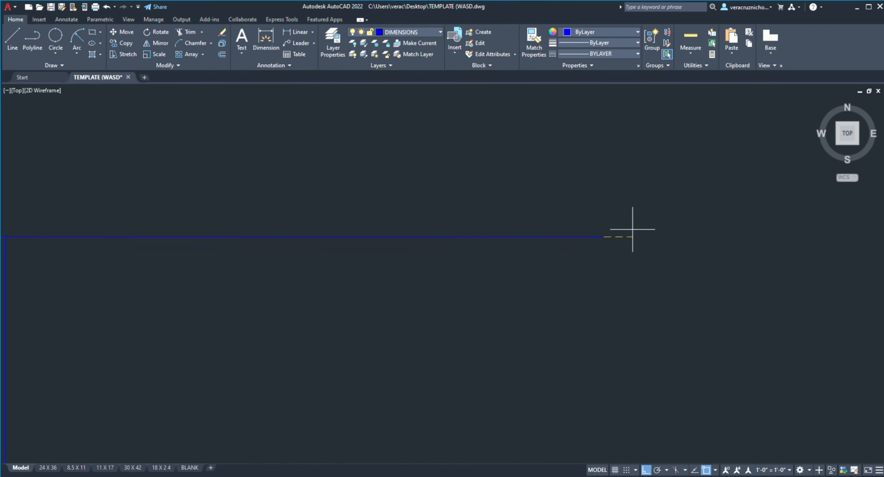
click(627, 229)
text(asdfasdf)
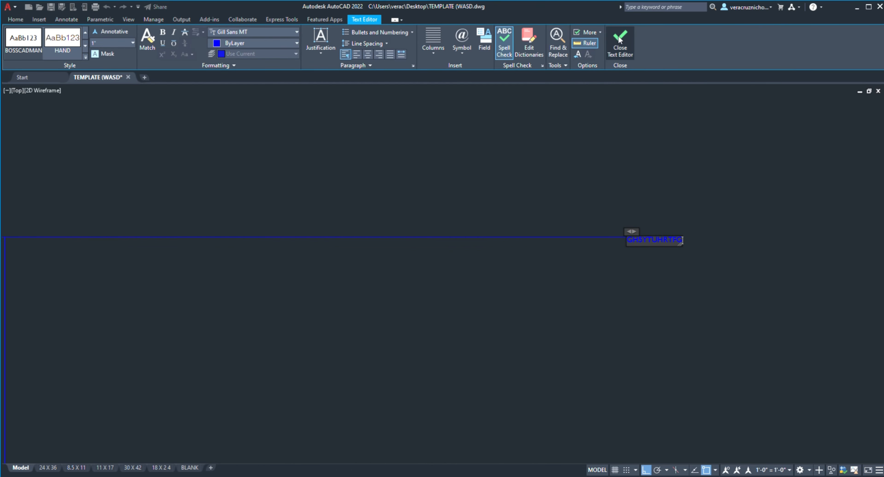
click(614, 39)
Step: Try to scale the leader using a base point on its text
scroll(662, 197, down, 4)
scroll(661, 201, up, 2)
middle_drag(658, 225, 600, 200)
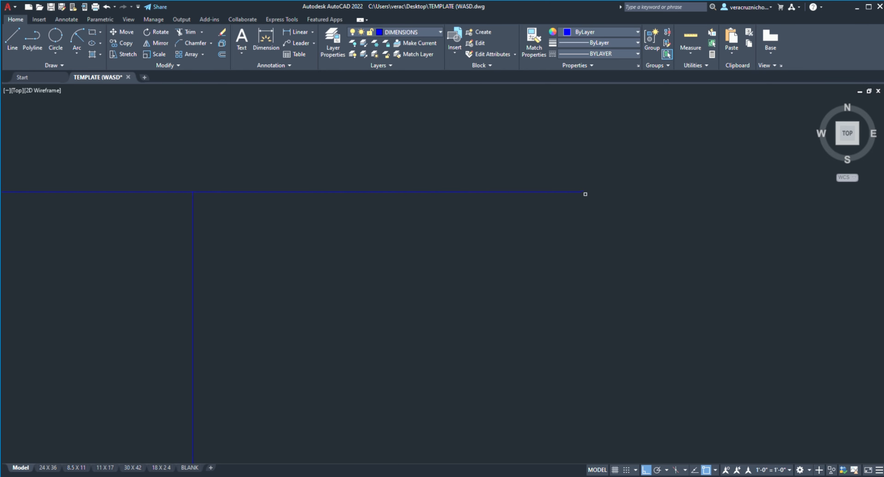
scroll(543, 162, down, 2)
middle_drag(543, 161, 536, 195)
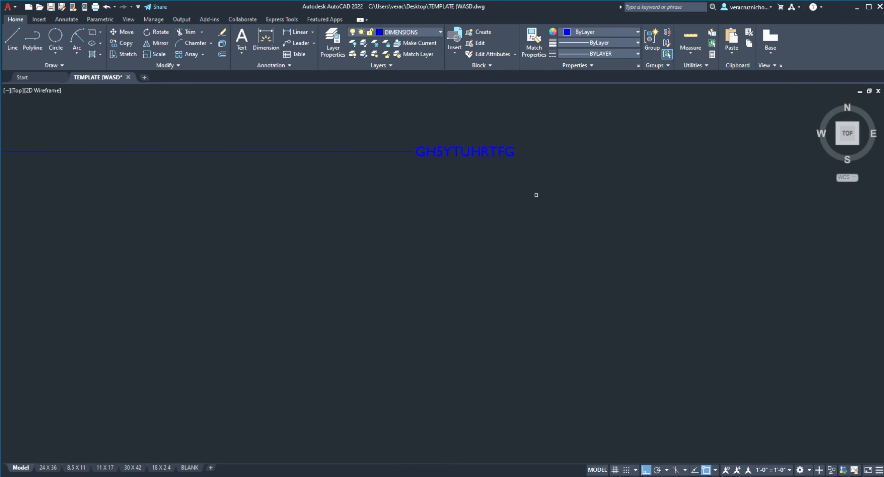
click(478, 154)
key(Return)
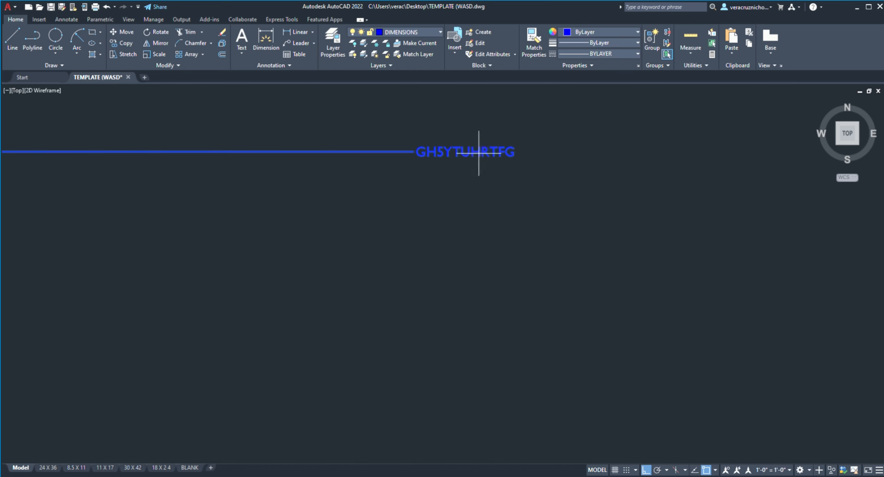
click(479, 154)
scroll(586, 163, down, 5)
scroll(635, 169, down, 3)
middle_drag(643, 178, 481, 206)
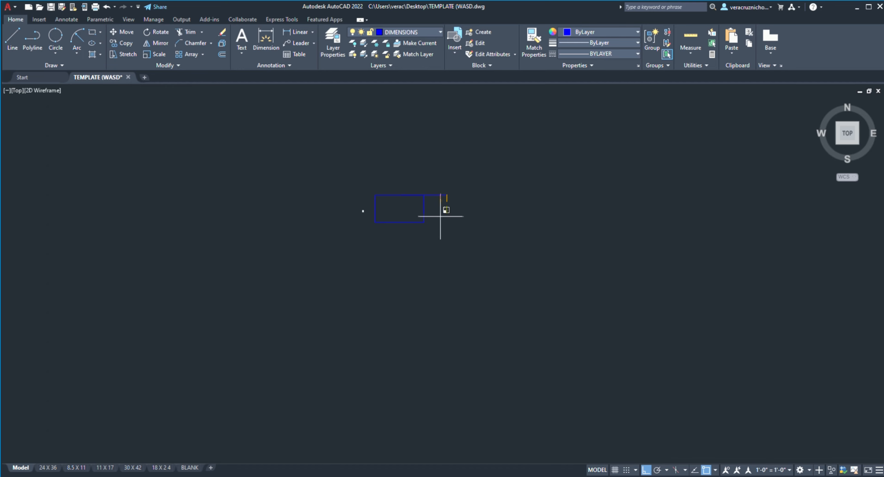
Step: Move the leader up and to the left from its text end, so that it sits just above the rectangle's top edge
scroll(433, 201, up, 6)
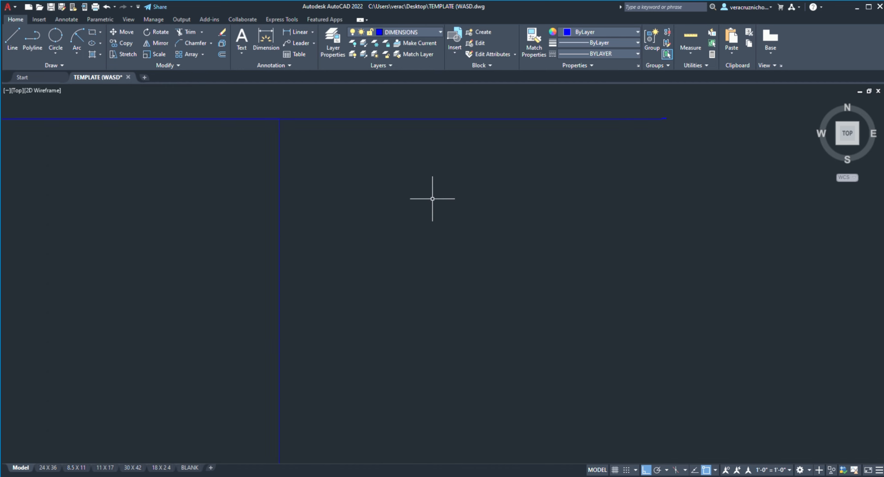
scroll(436, 186, up, 4)
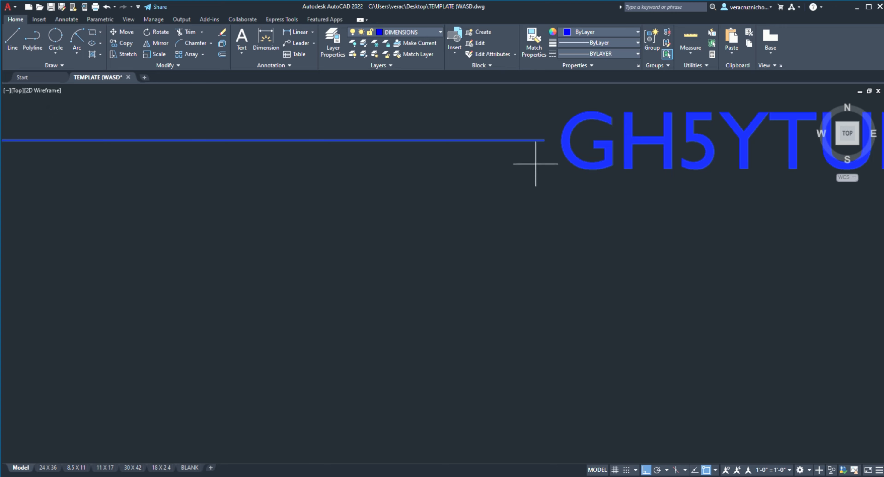
click(545, 140)
scroll(521, 108, down, 9)
middle_drag(511, 135, 500, 255)
scroll(505, 232, down, 3)
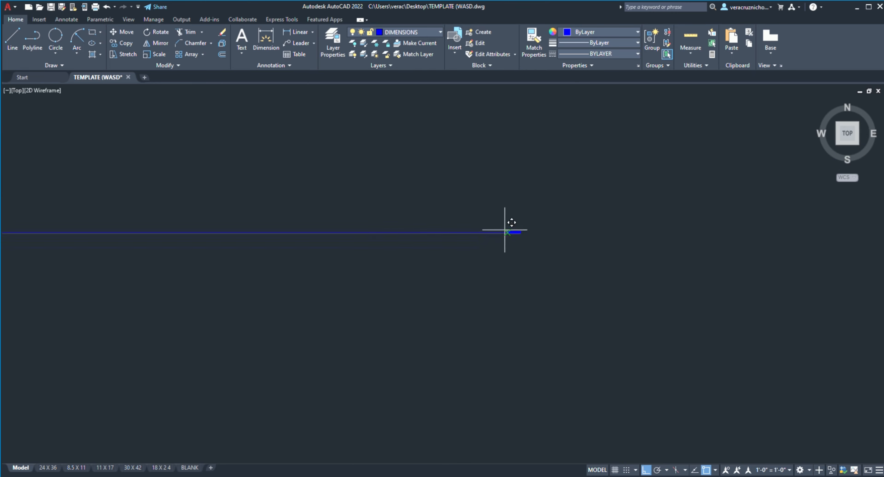
click(476, 174)
scroll(419, 237, down, 5)
middle_drag(420, 237, 818, 257)
scroll(818, 257, down, 2)
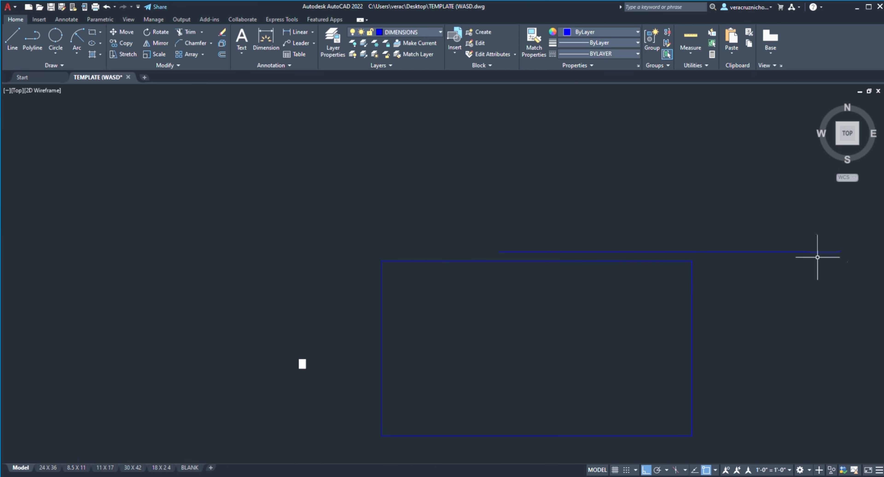
middle_drag(586, 226, 505, 192)
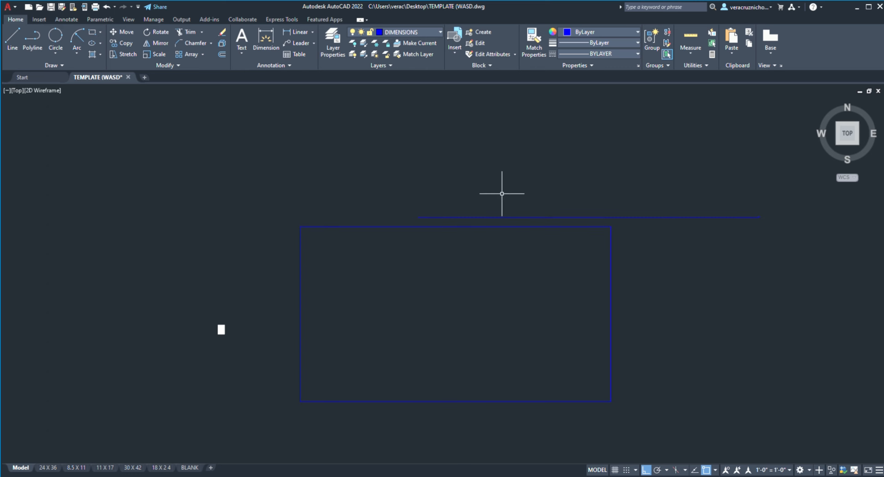
Step: Trim away the whole rectangle with two diagonal fence lines across it, and remove the remaining leader
click(271, 41)
click(264, 167)
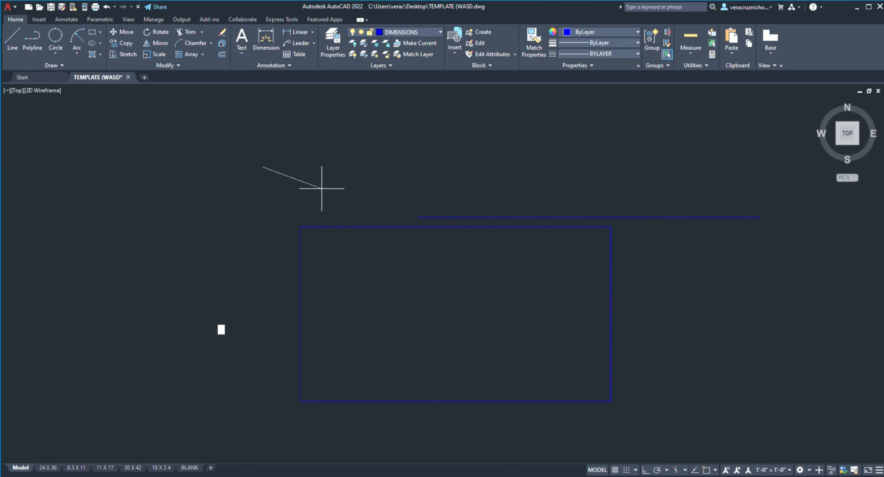
click(753, 418)
click(285, 217)
click(592, 442)
click(495, 188)
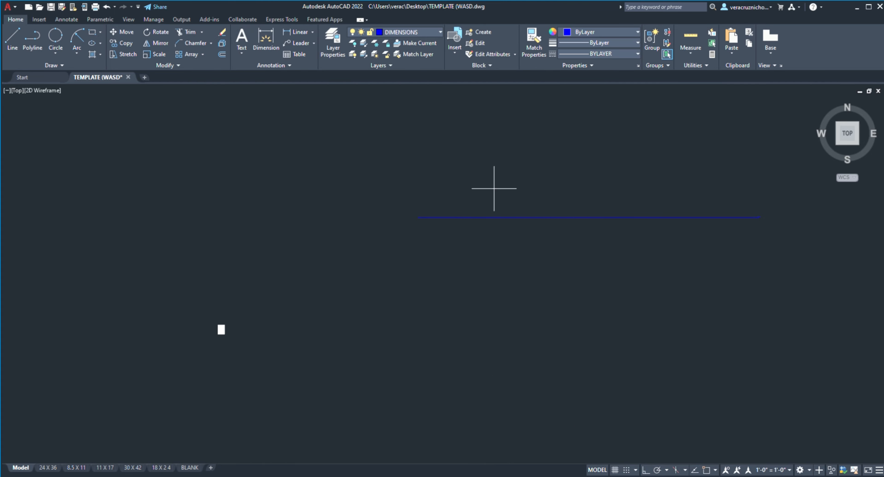
key(F8)
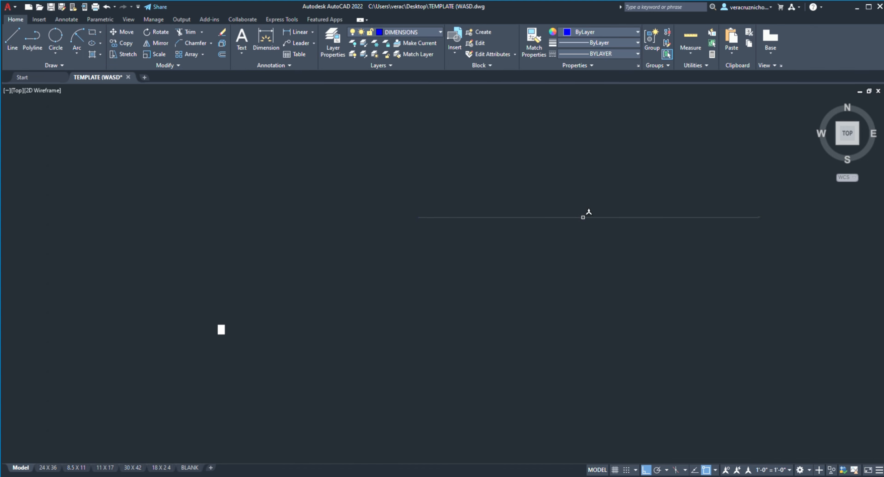
click(584, 217)
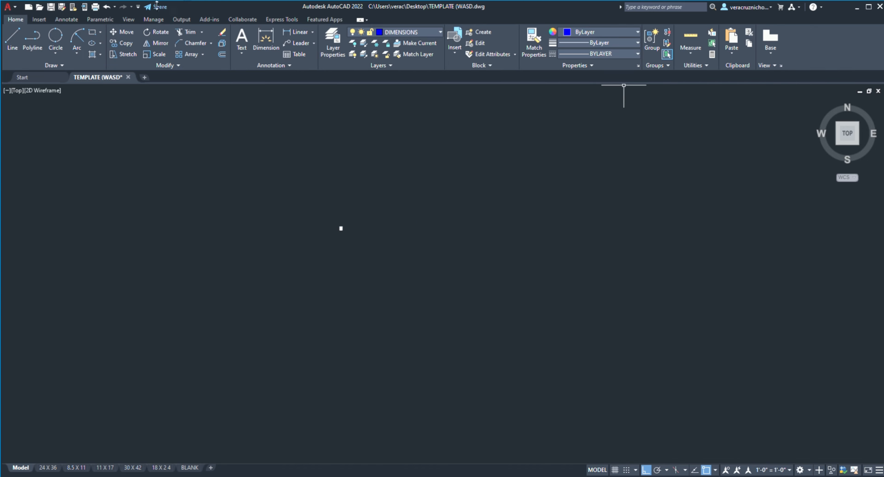
Step: Review the available Insert, Annotate, Parametric, View, Manage and Output tools, ending back at the basic drawing tools
click(41, 19)
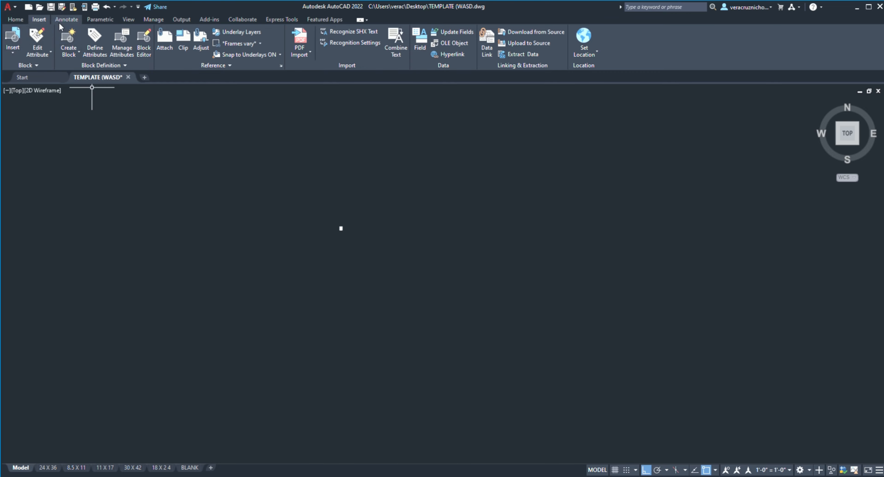
click(80, 19)
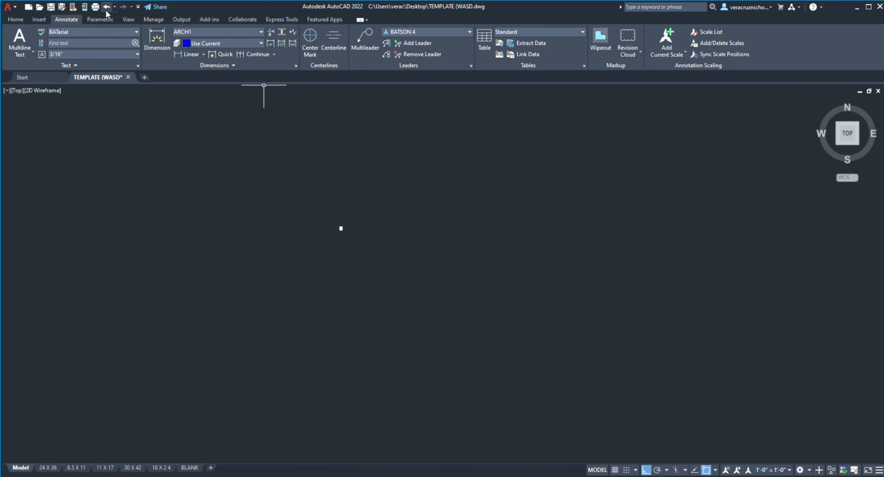
click(102, 21)
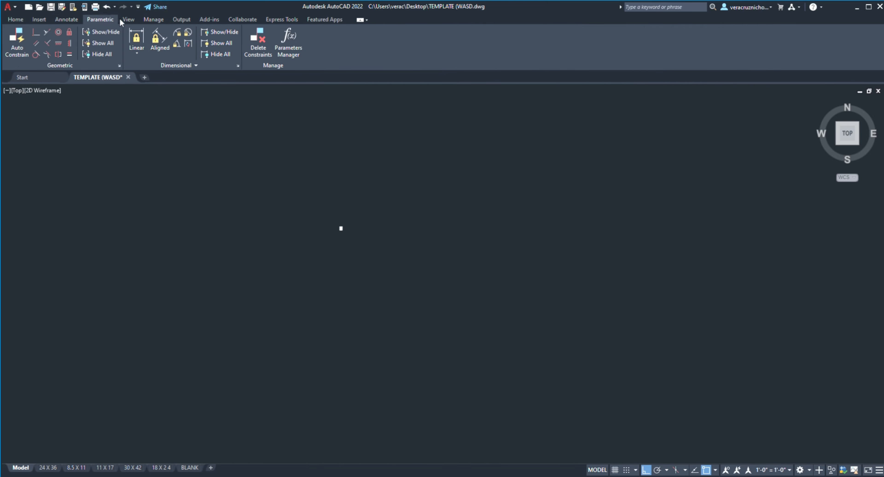
click(133, 19)
click(154, 19)
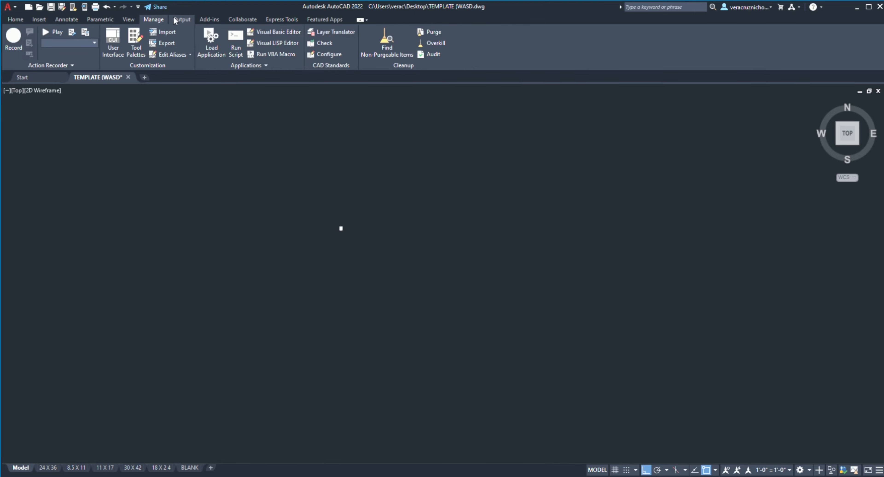
click(181, 20)
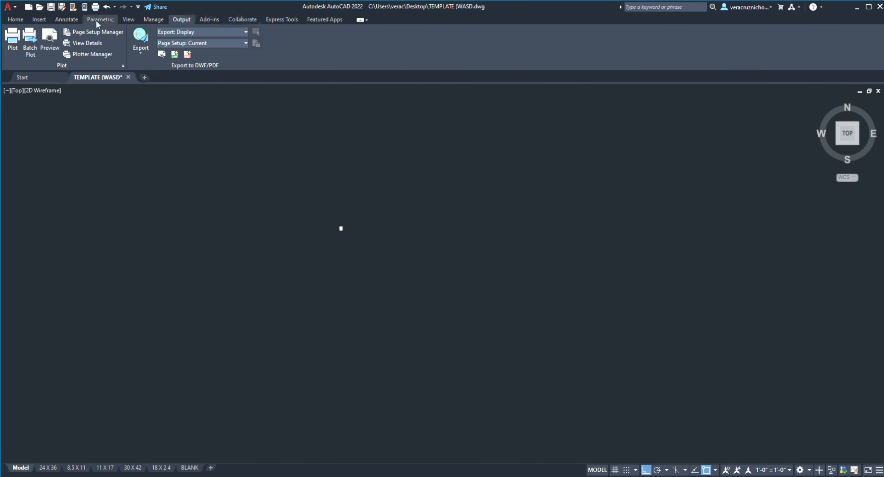
click(16, 19)
scroll(417, 220, up, 12)
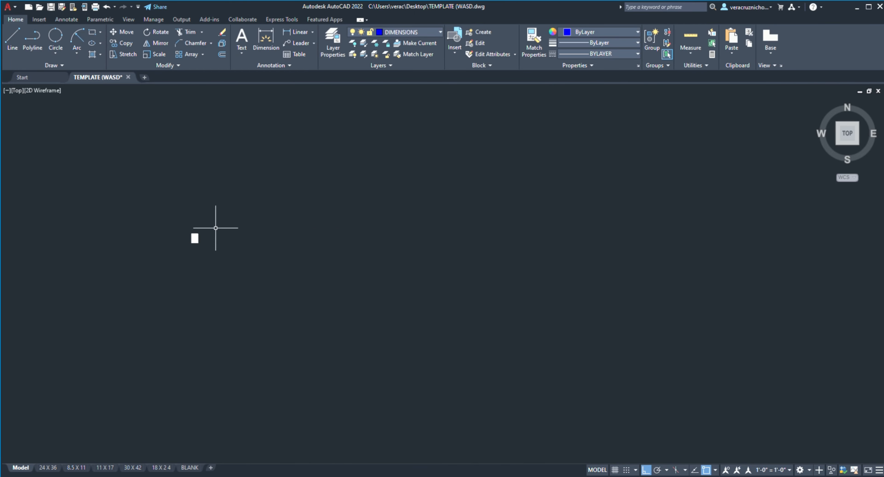
middle_drag(221, 240, 259, 259)
scroll(260, 258, down, 1)
scroll(283, 208, up, 2)
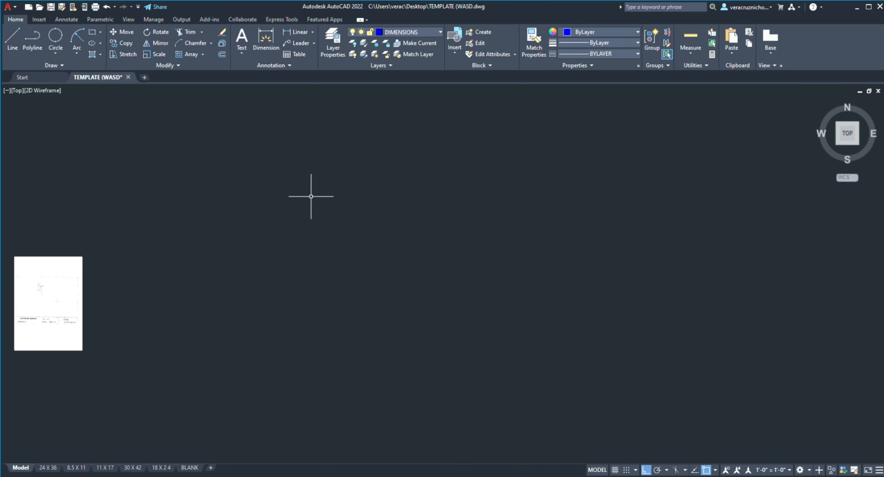
scroll(369, 165, down, 1)
middle_drag(368, 172, 386, 165)
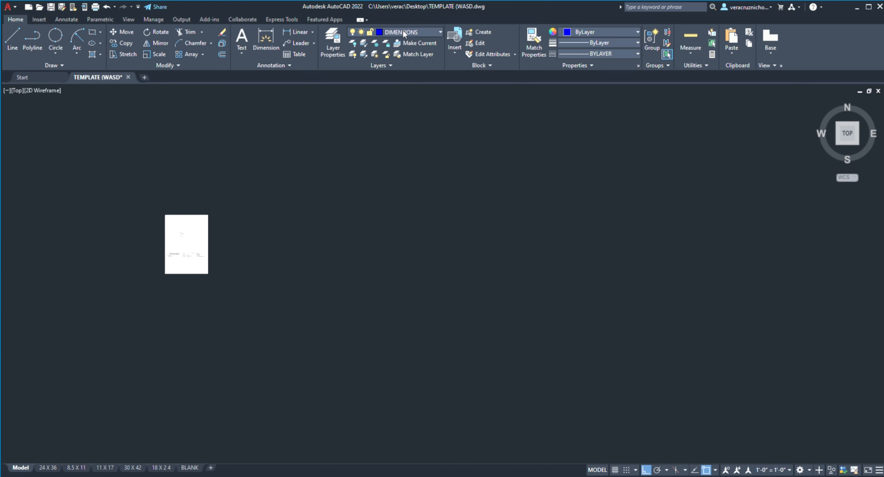
Step: Make GROUND LINE the current layer and draw a short horizontal line to the right of the reference sheet
scroll(341, 237, up, 2)
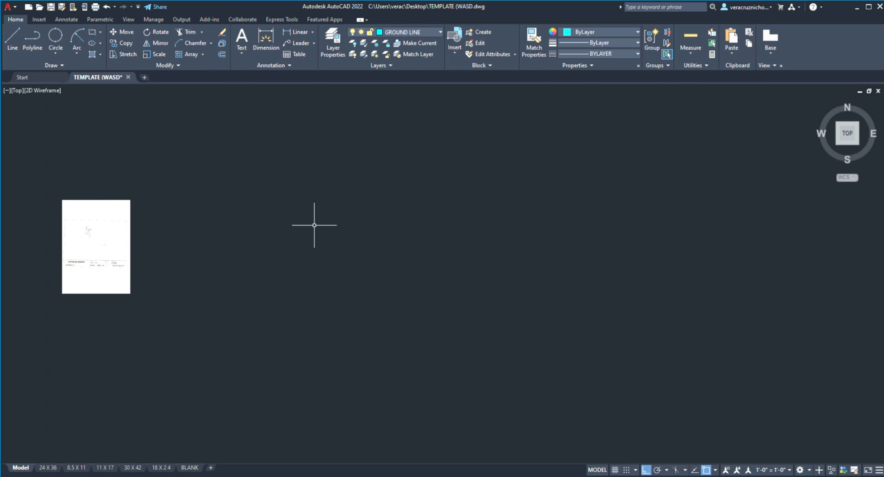
click(159, 286)
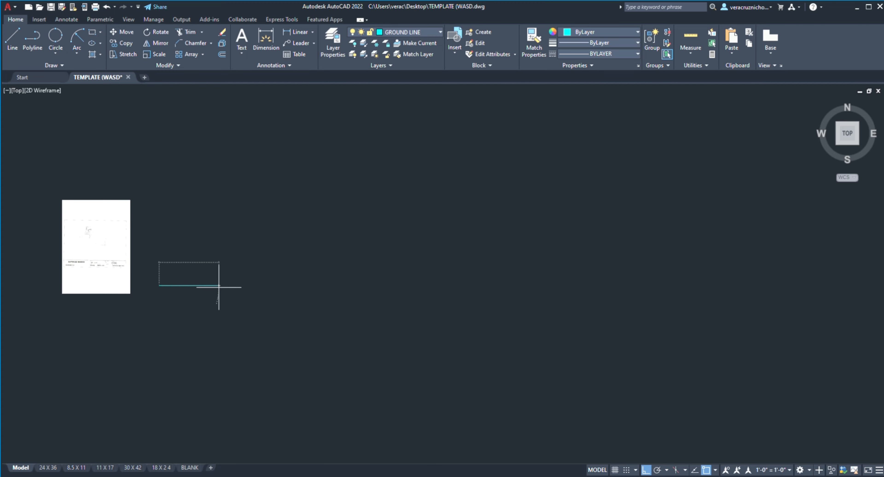
scroll(219, 288, up, 2)
middle_drag(231, 278, 326, 264)
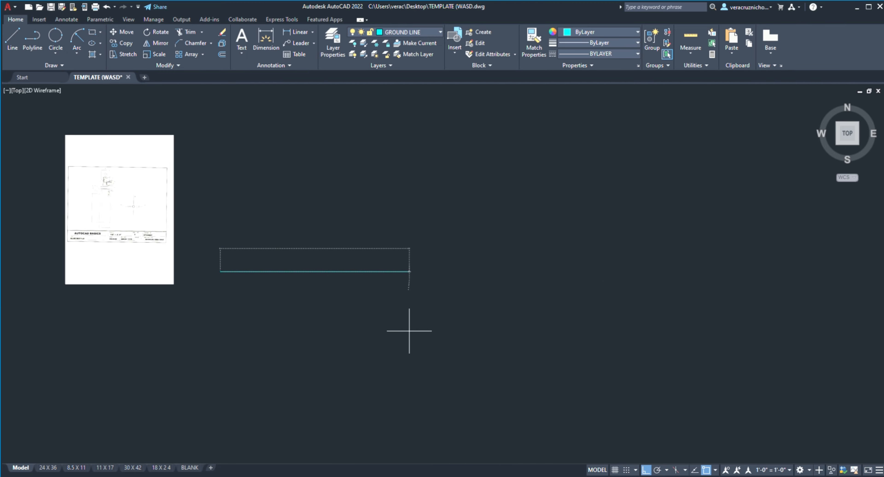
click(13, 39)
scroll(161, 169, up, 2)
scroll(286, 368, up, 4)
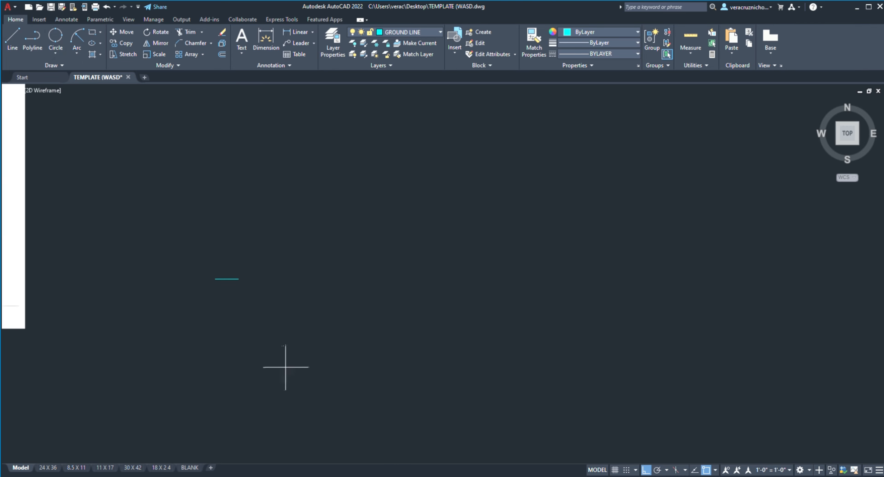
Step: Draw a second short horizontal line on the same layer, slightly lower and to the right of the first
click(278, 287)
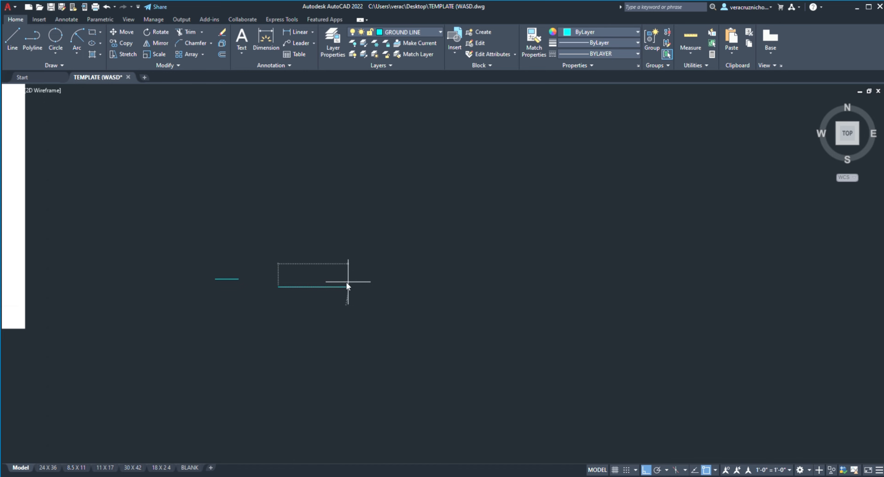
click(303, 287)
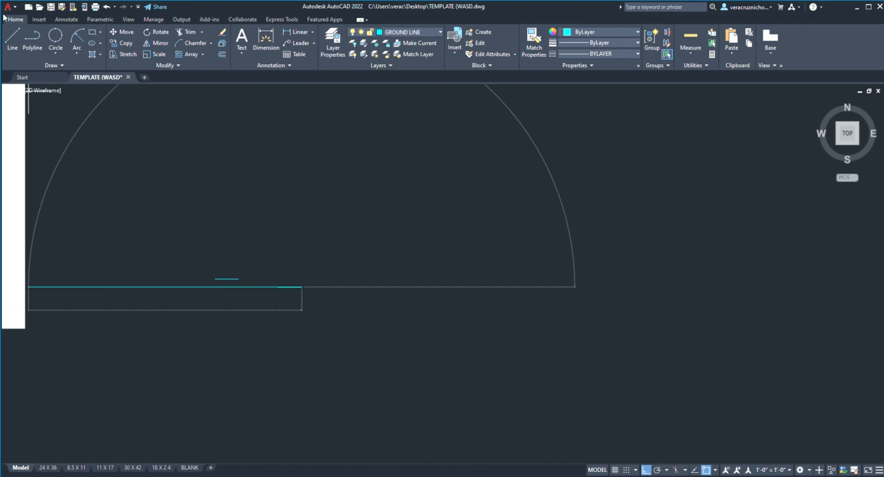
click(7, 37)
scroll(309, 285, down, 2)
mouse_move(325, 280)
middle_down()
mouse_move(365, 273)
mouse_move(159, 281)
middle_up()
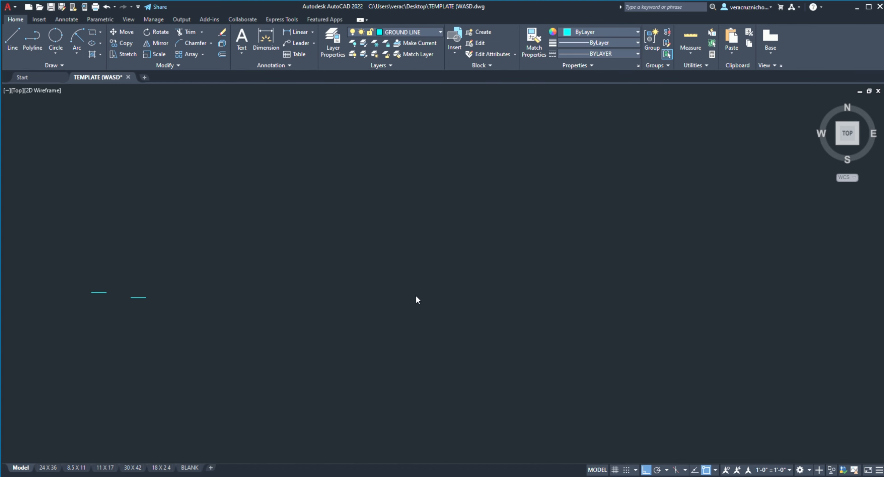
click(413, 285)
Step: On layer OBJECT 2, draw a tall, narrow U-shaped outline with two equal vertical sides and a short horizontal base
scroll(482, 232, down, 3)
middle_drag(482, 233, 377, 245)
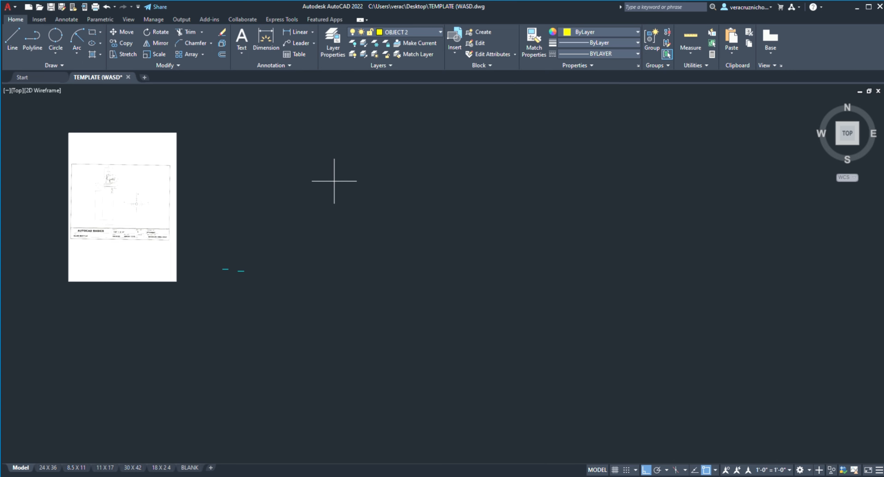
click(365, 169)
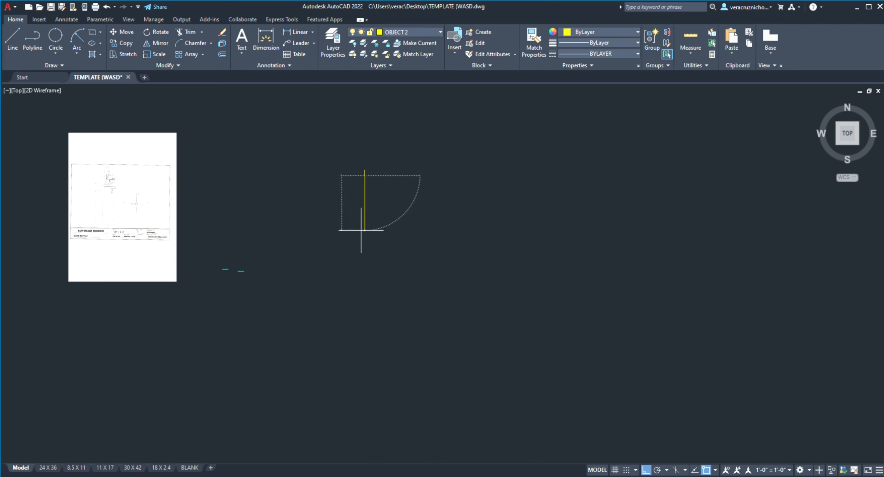
scroll(360, 196, up, 2)
scroll(365, 104, up, 3)
middle_drag(355, 226, 263, 327)
scroll(275, 314, down, 1)
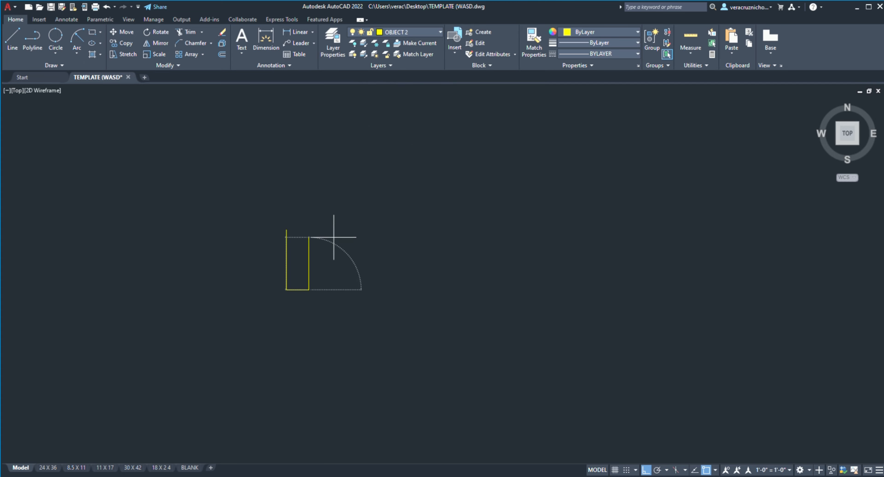
scroll(321, 235, up, 4)
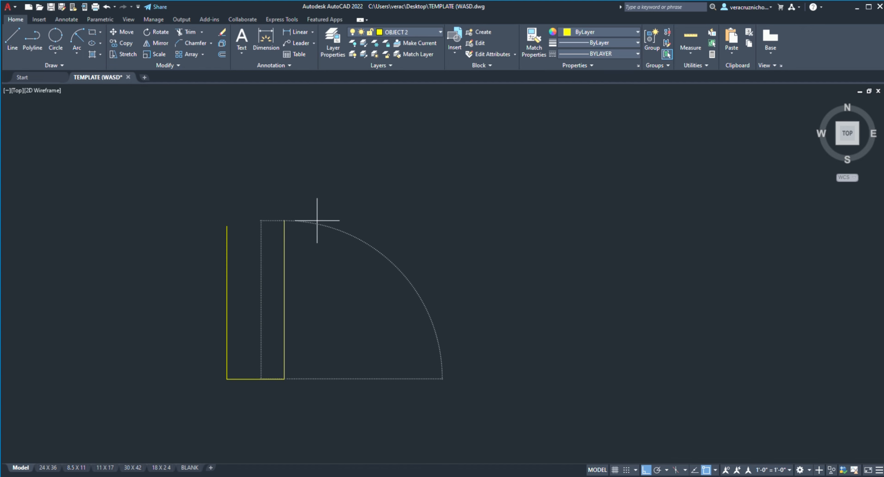
key(Return)
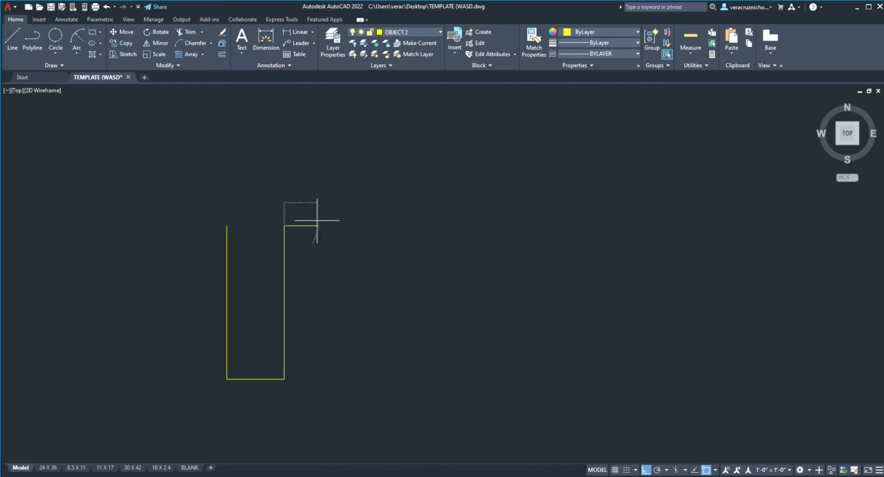
Step: Turn off Ortho mode to continue the outline at a free angle from the upper end of its right side
scroll(295, 205, up, 4)
middle_drag(278, 197, 527, 60)
middle_drag(510, 169, 424, 362)
key(F8)
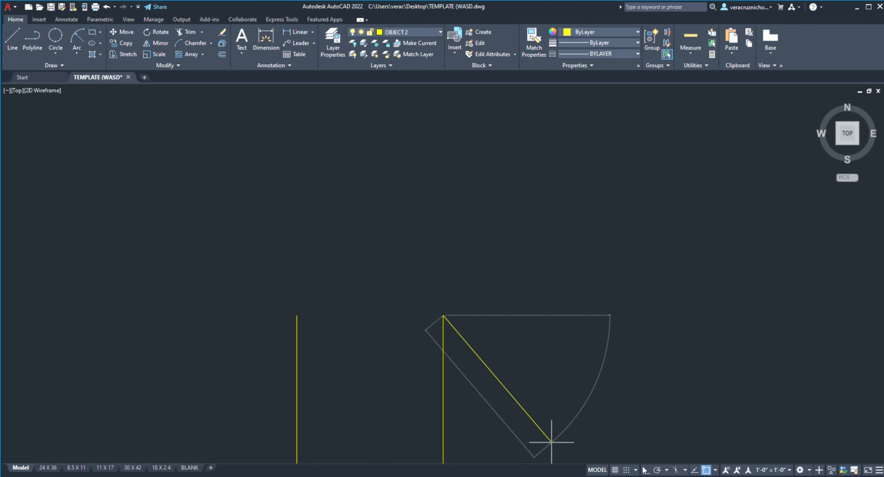
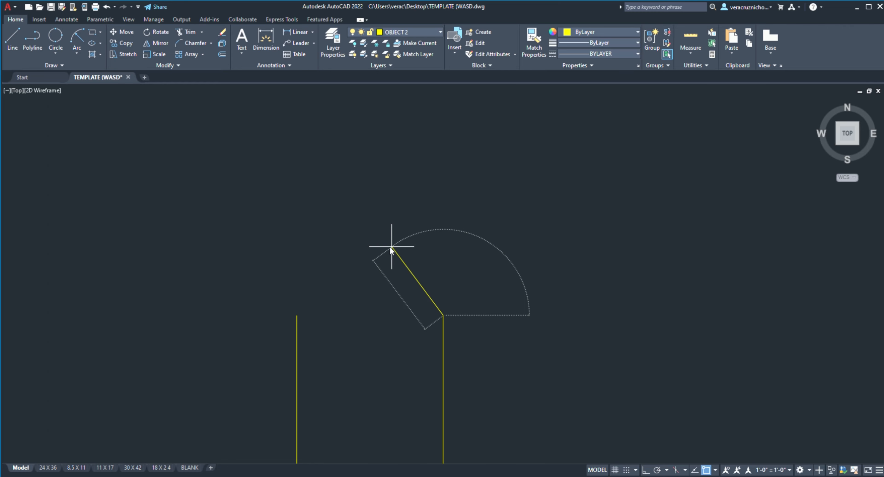
Step: Draw the shoulder line sloping up and inward from the upper end of the outline's right side
click(414, 277)
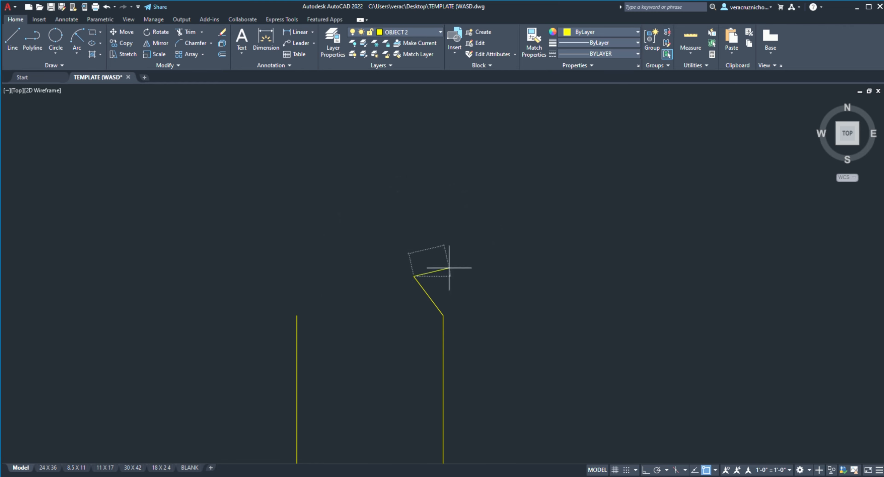
click(13, 41)
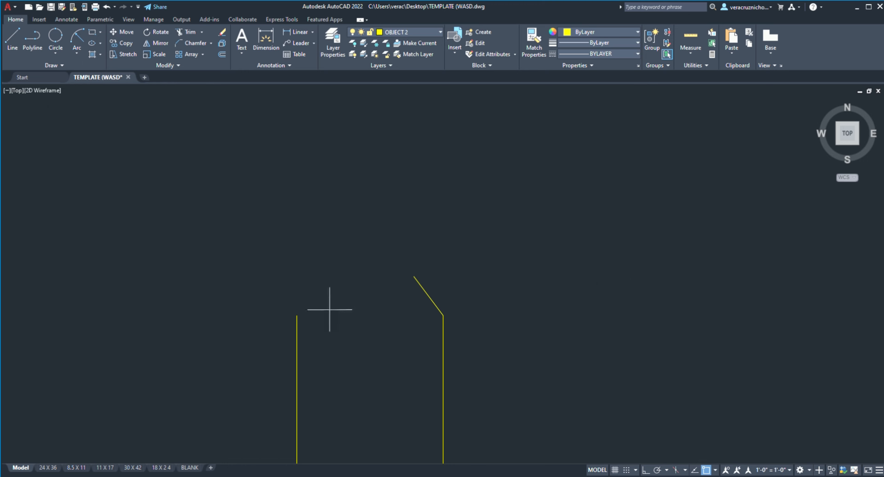
click(296, 315)
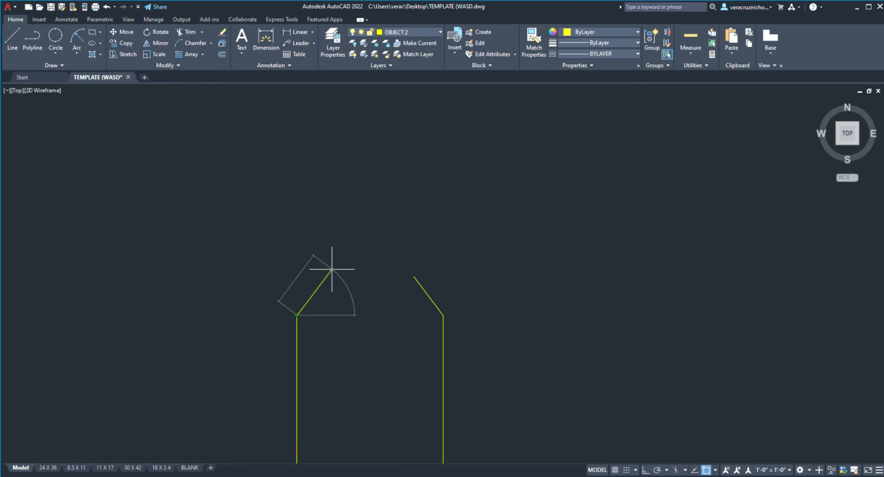
Step: With Ortho mode on, draw the right neck line, the short outward step, the cap's right side and its top edge
click(27, 53)
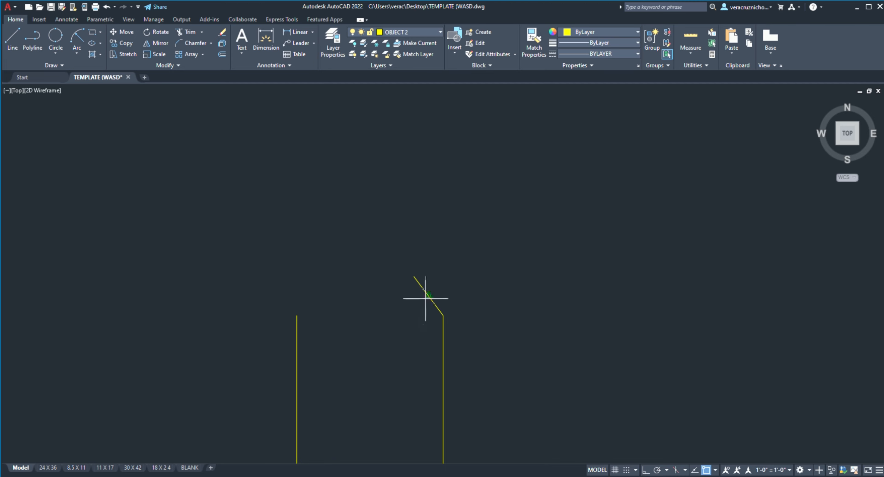
click(646, 471)
click(413, 276)
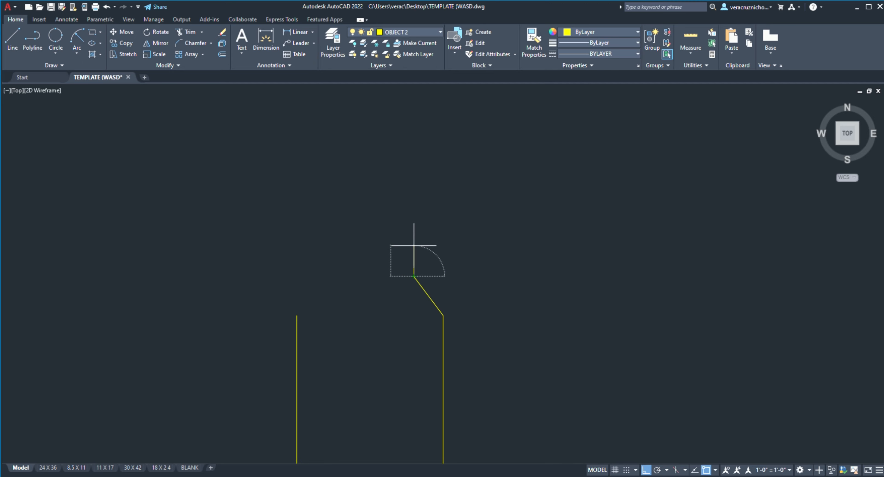
click(413, 255)
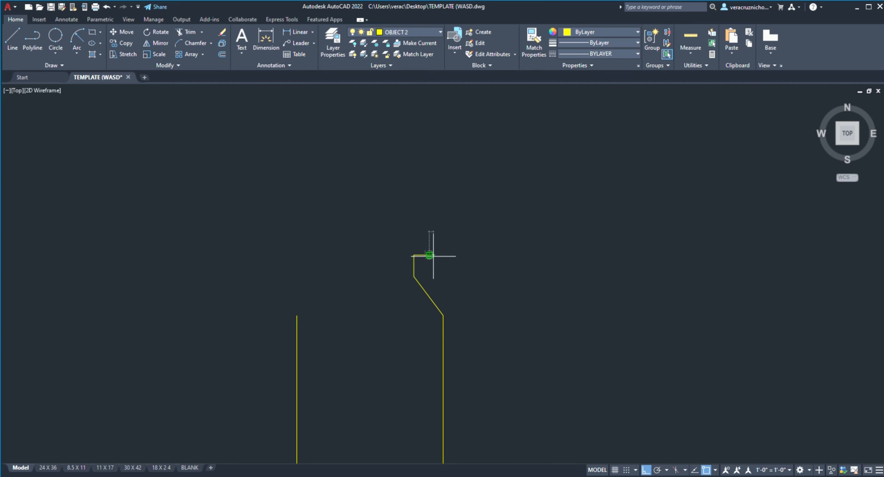
click(433, 255)
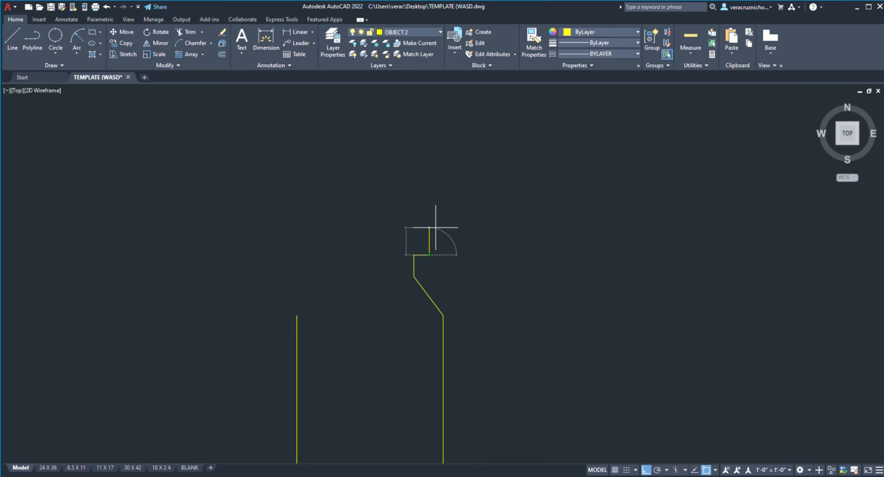
click(429, 206)
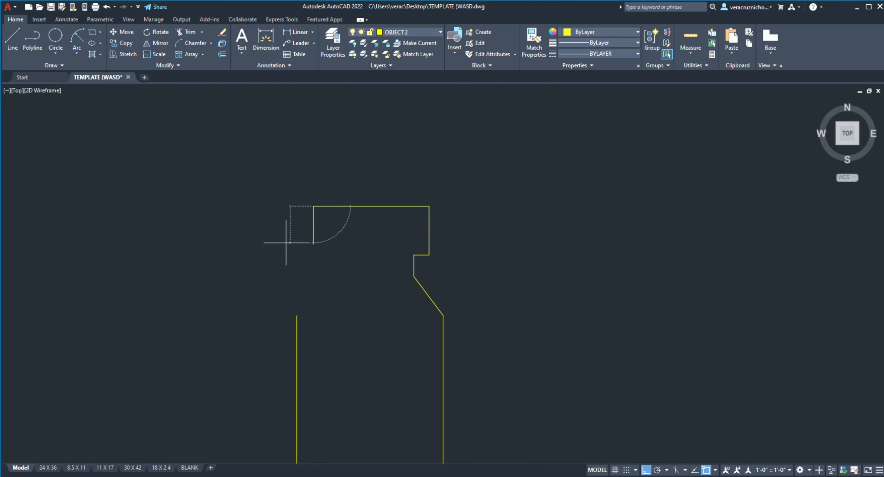
click(318, 257)
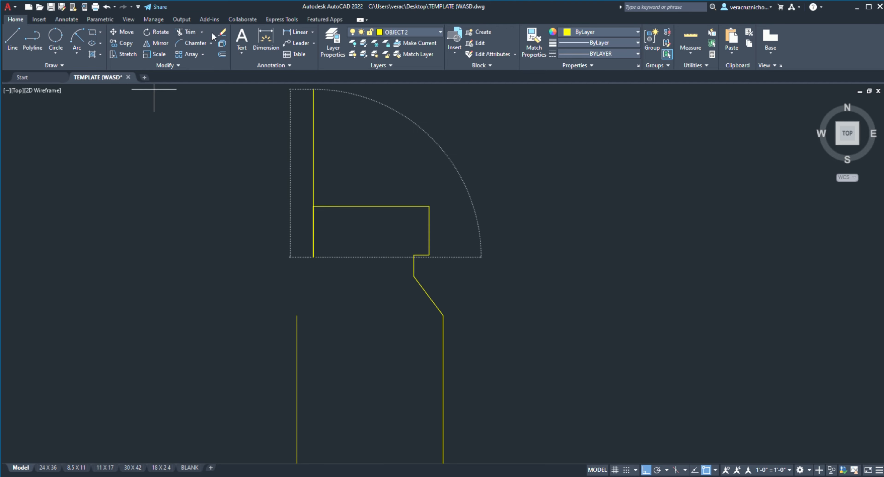
click(188, 30)
click(313, 226)
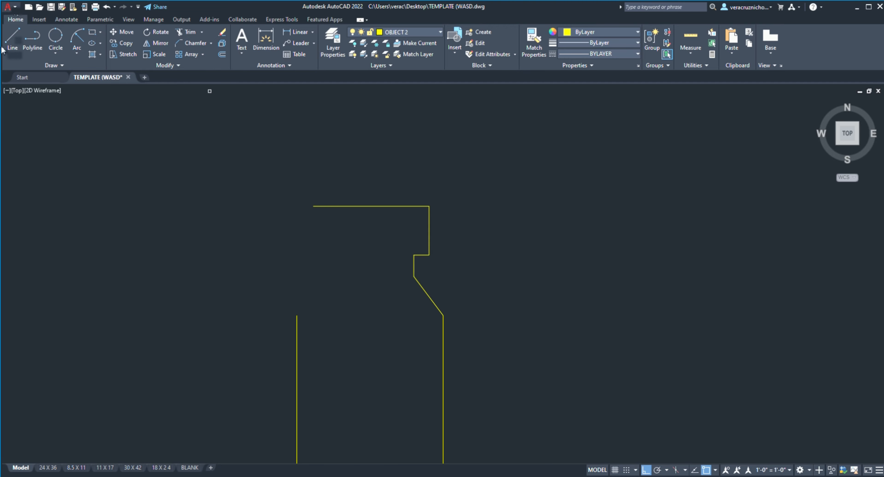
click(12, 48)
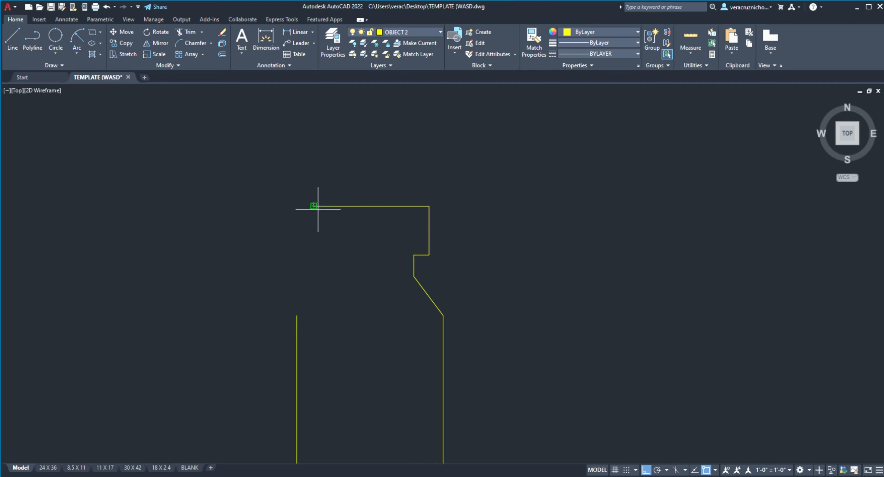
click(313, 206)
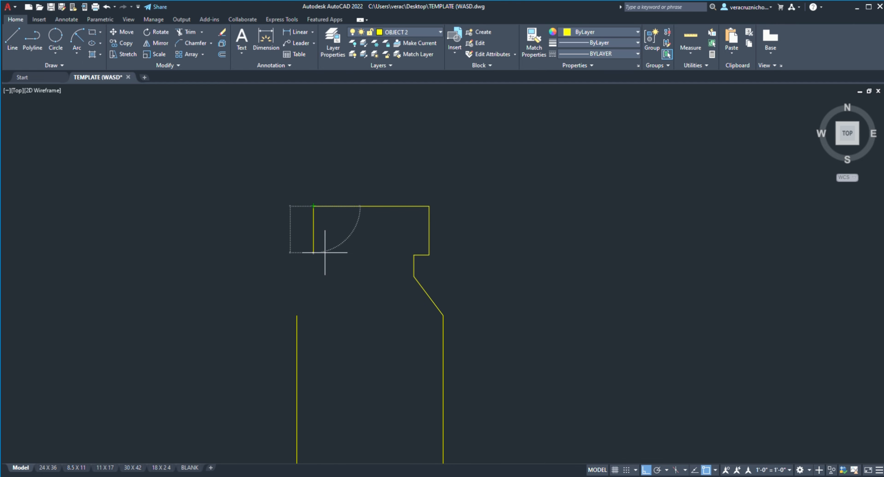
click(321, 238)
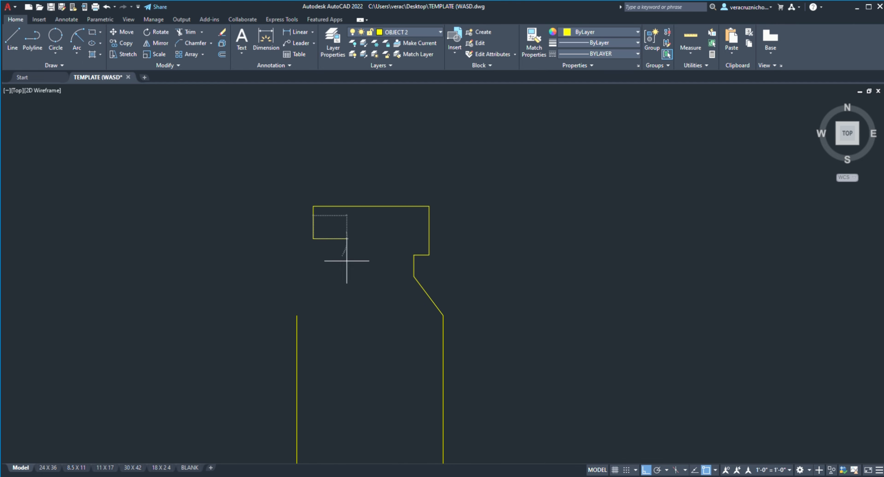
scroll(319, 249, up, 4)
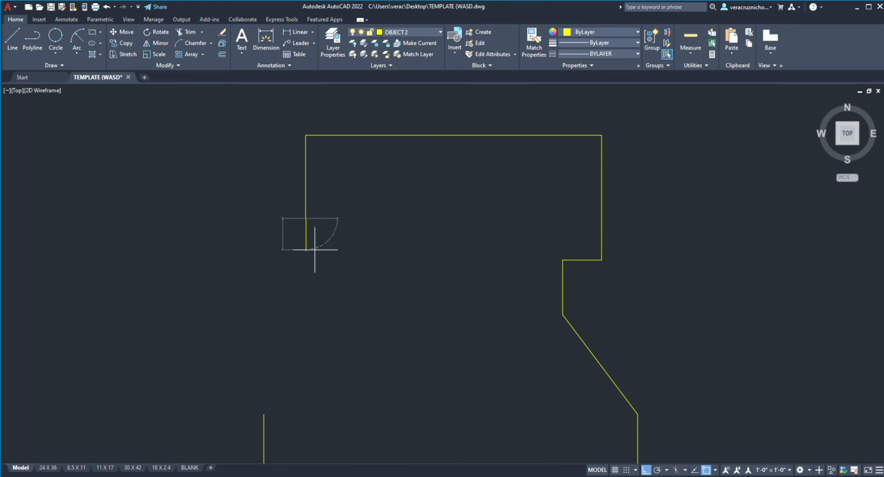
click(189, 31)
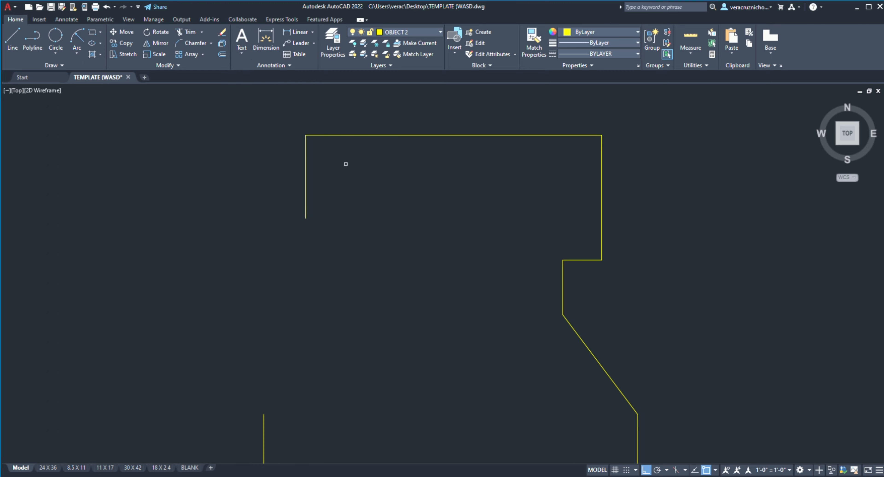
click(305, 165)
Step: Draw the cap's left side, the inward step, the left neck line and the sloping shoulder down to the body's left side
click(7, 39)
click(305, 135)
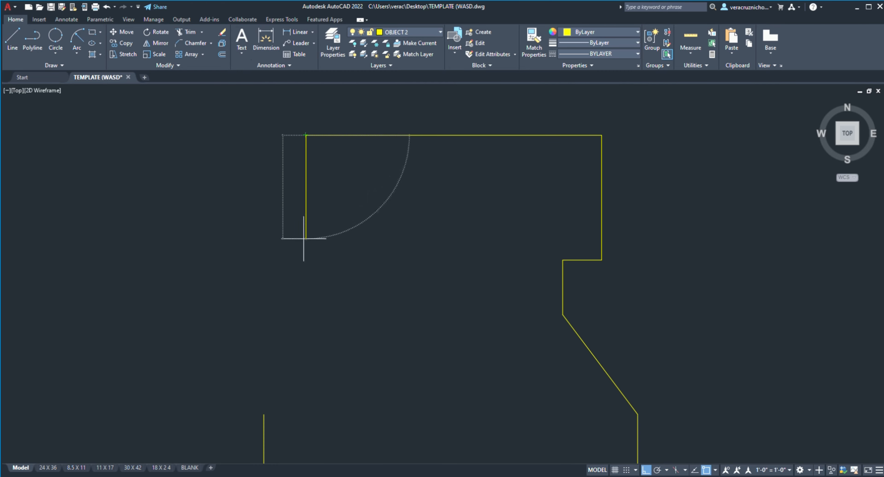
click(305, 257)
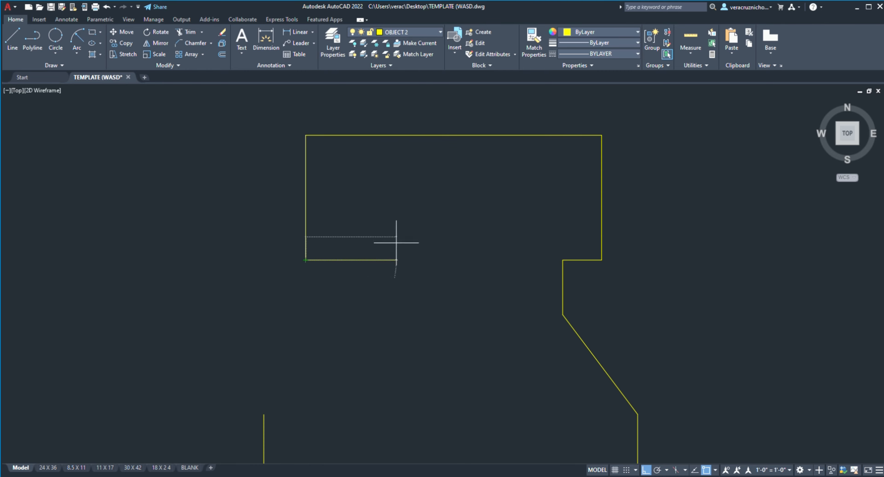
click(345, 260)
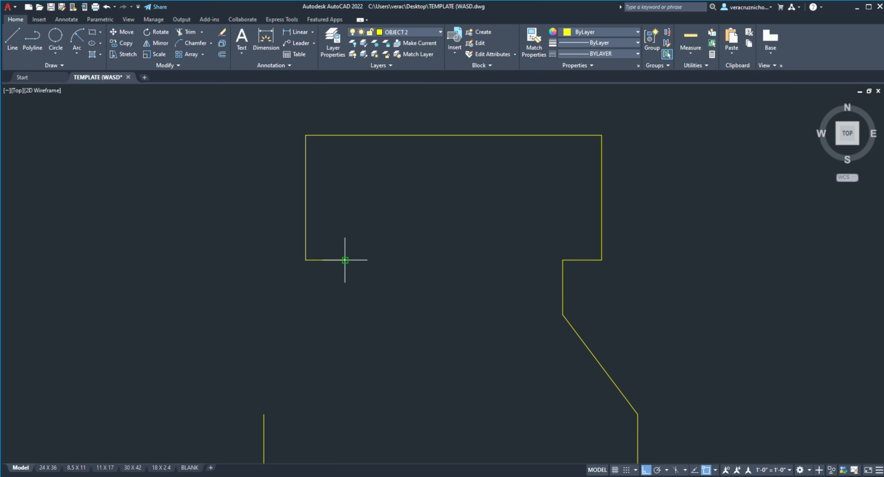
click(345, 314)
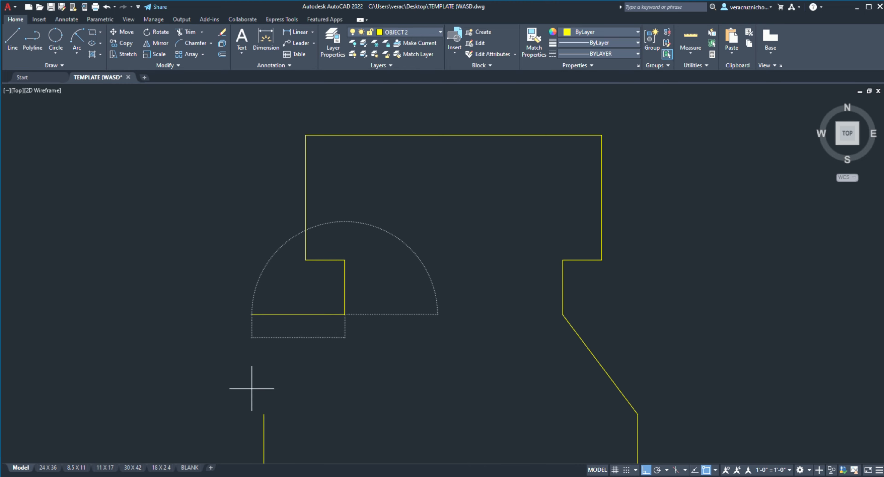
click(264, 414)
Step: Trim away the two short horizontal steps between the cap's sides and the bottle neck
scroll(379, 334, down, 3)
middle_drag(452, 336, 485, 215)
scroll(485, 215, up, 1)
click(12, 44)
scroll(450, 177, up, 4)
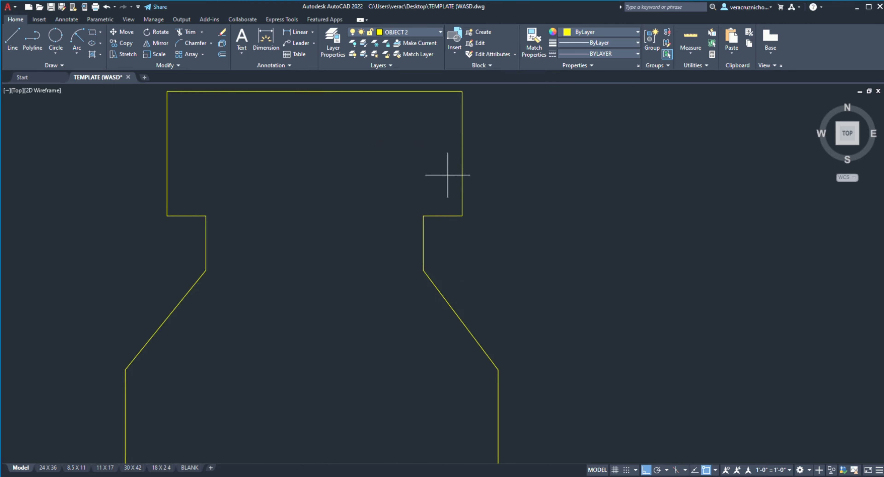
scroll(310, 174, down, 6)
scroll(338, 199, up, 2)
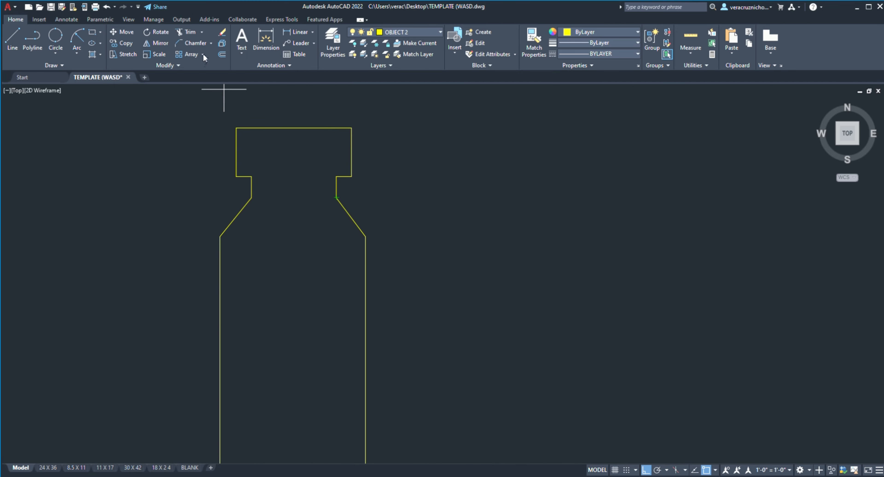
scroll(219, 114, up, 4)
click(282, 241)
click(274, 281)
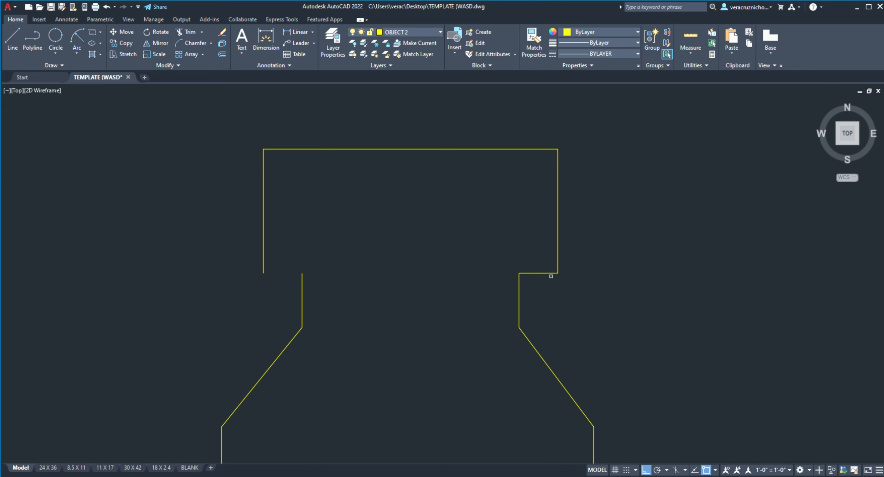
click(529, 262)
click(543, 317)
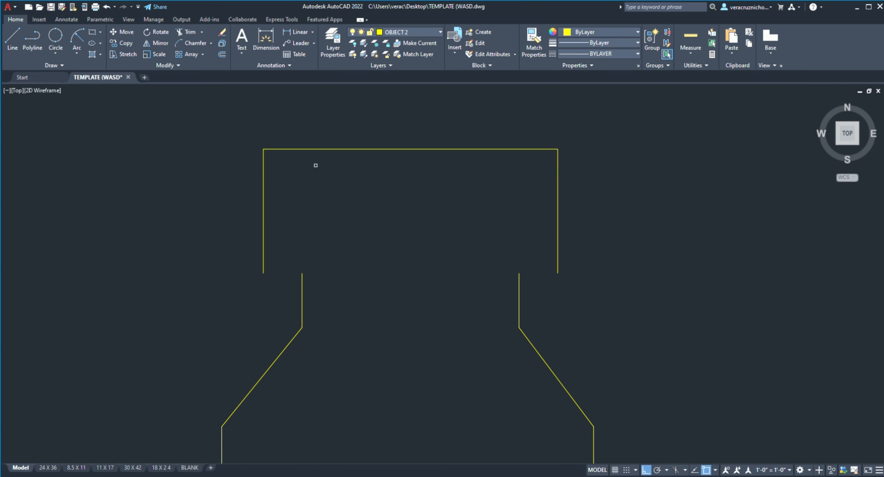
Step: Close the cap with one horizontal line joining the lower ends of its two sides
click(13, 48)
click(263, 274)
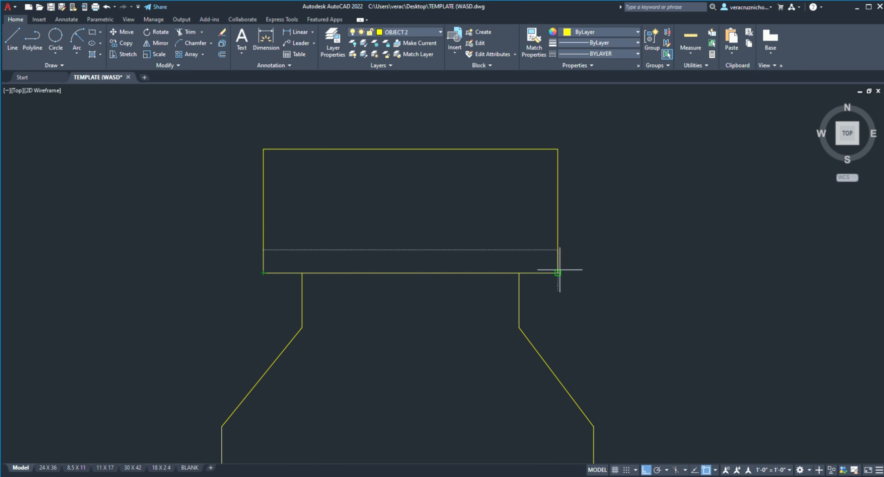
click(559, 271)
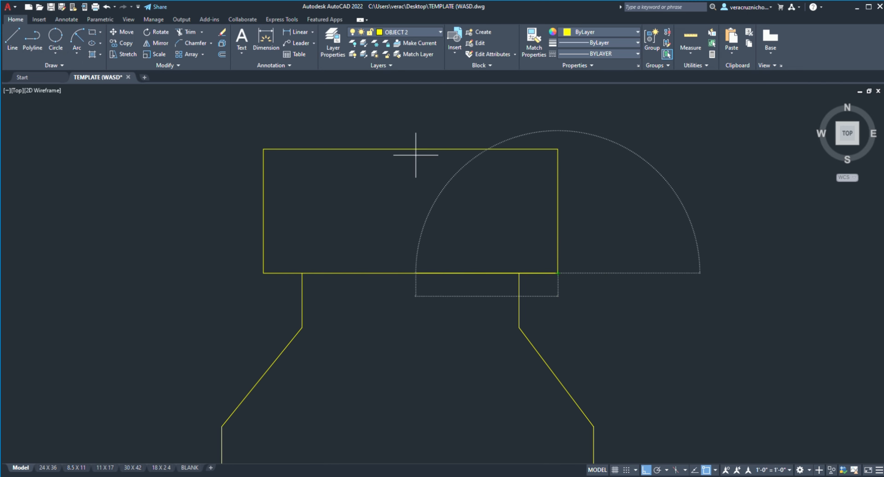
Step: Offset the cap's bottom edge upward and its top edge downward to form two narrow bands inside the cap
click(222, 55)
click(411, 274)
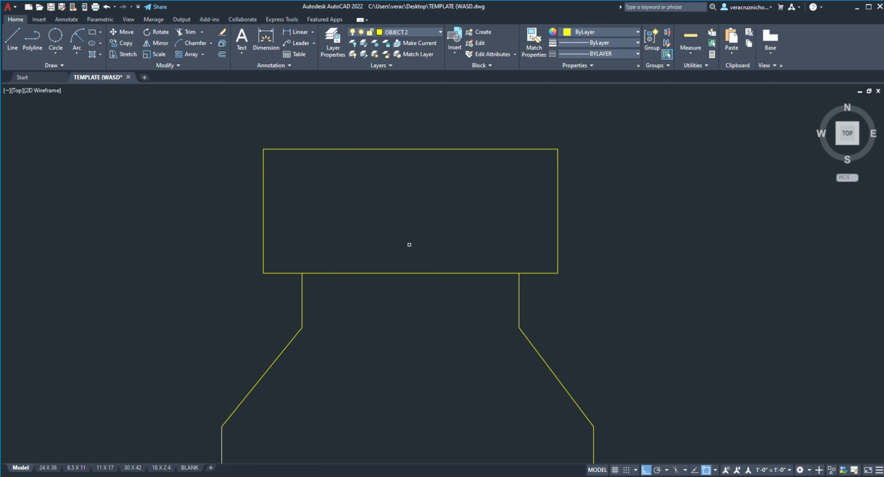
click(415, 274)
click(404, 220)
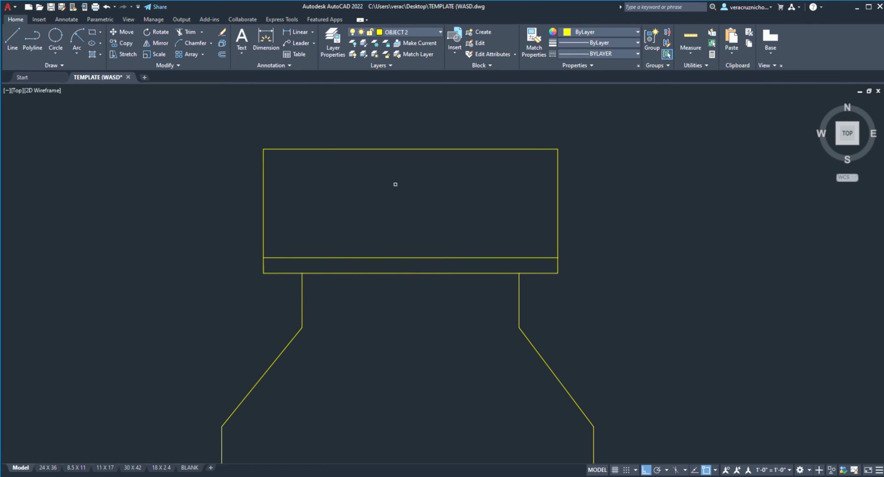
click(391, 149)
click(398, 230)
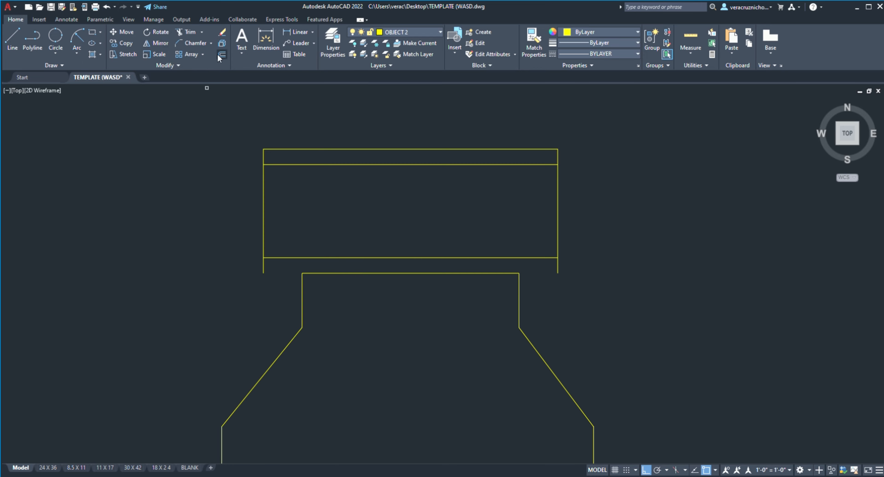
Step: Draw short horizontal lines from the neck's upper ends out to the cap's lower corners on both sides
click(13, 38)
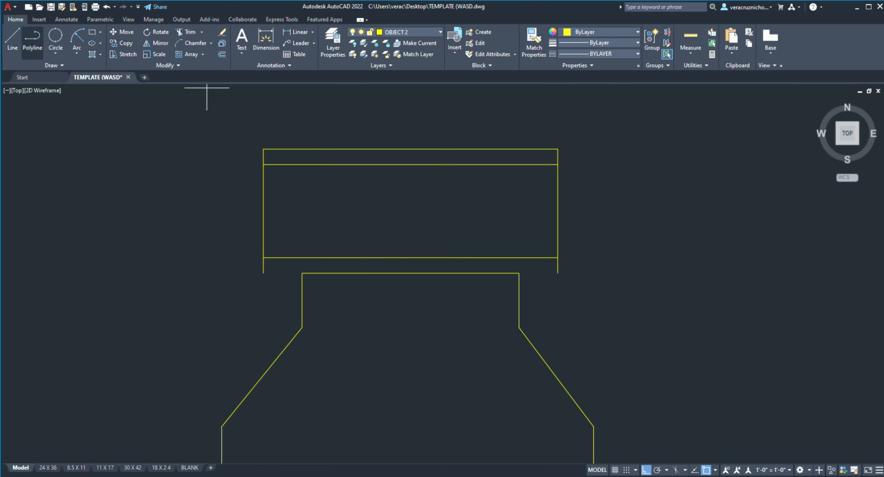
click(303, 274)
click(263, 274)
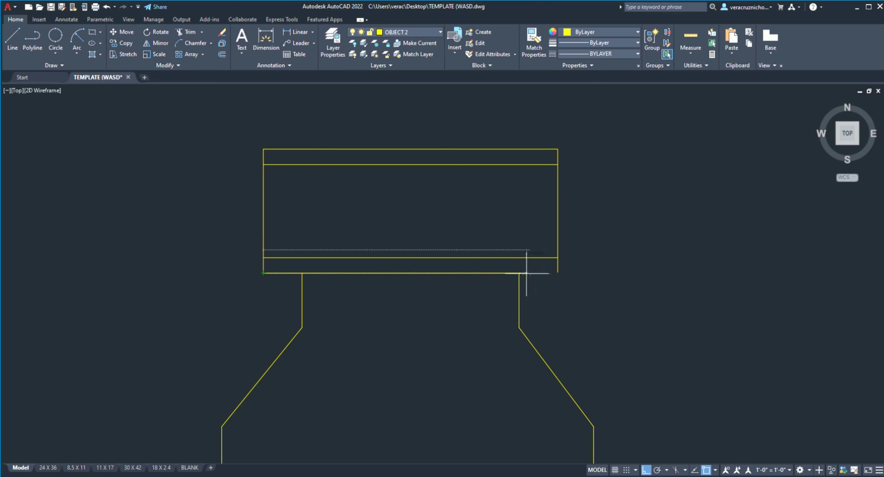
click(11, 41)
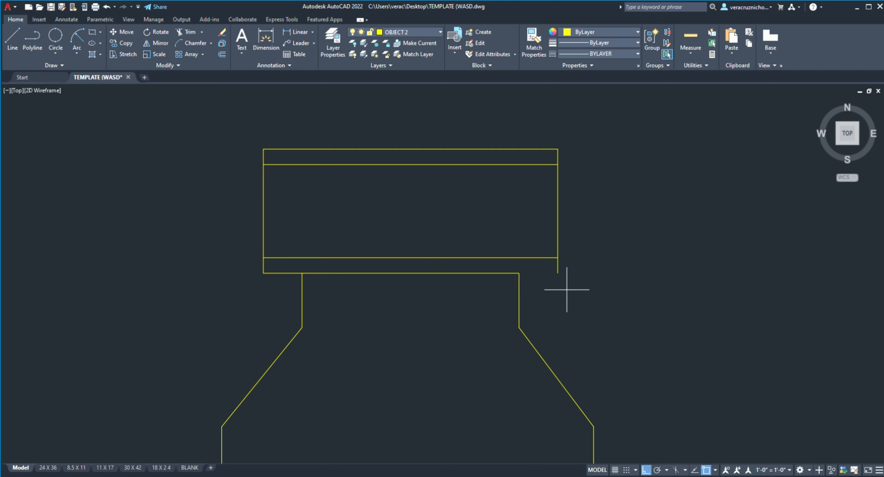
click(558, 274)
click(221, 55)
click(528, 274)
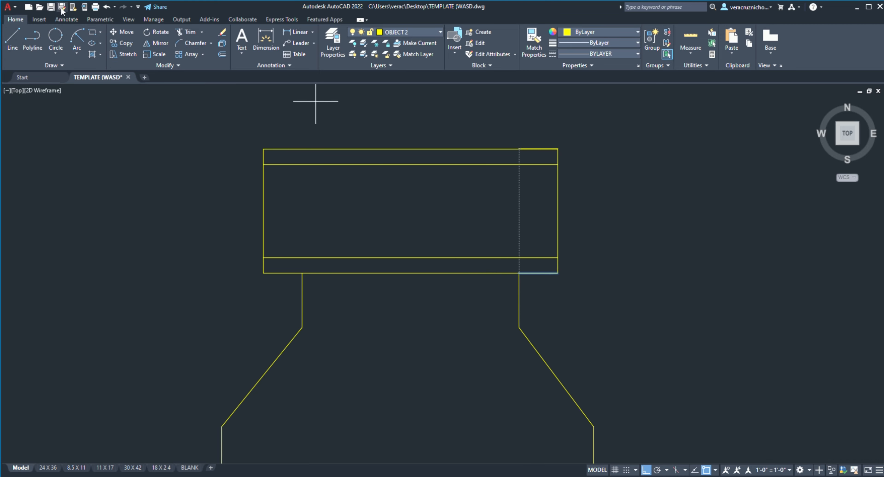
key(Escape)
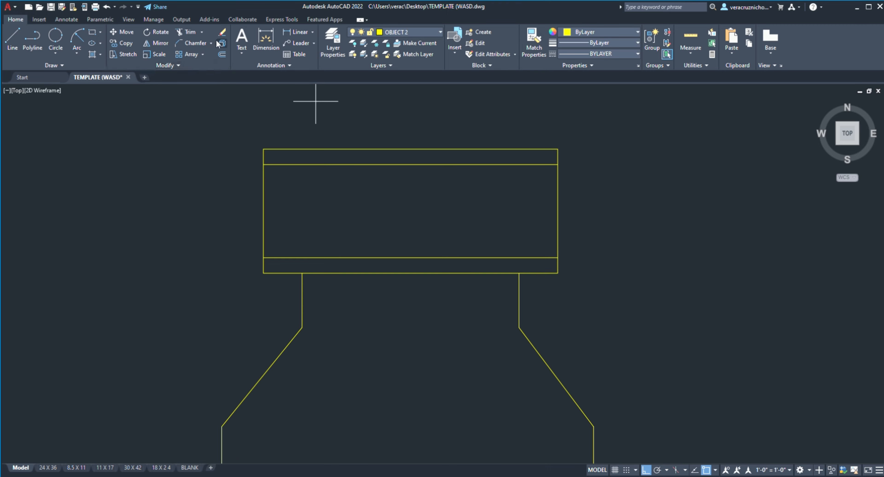
Step: Trim the cap's pieced bottom edge and redraw it as one line between the cap's lower corners
click(185, 33)
click(410, 274)
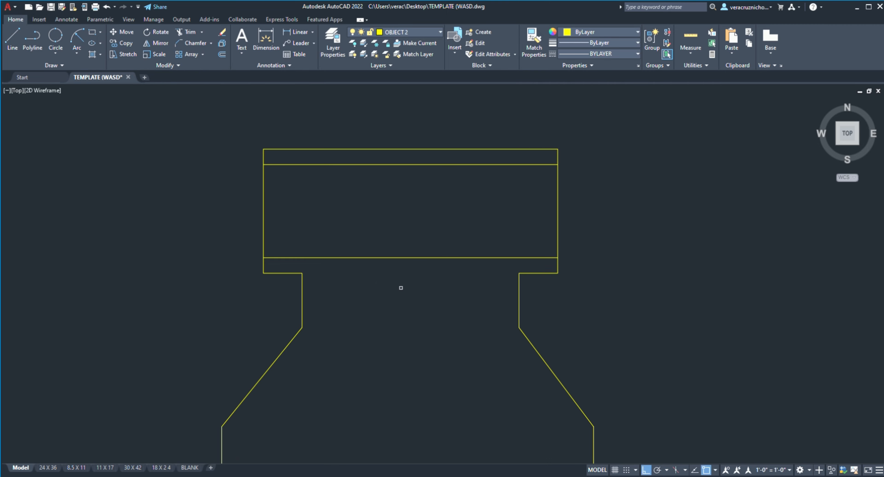
click(296, 272)
click(12, 38)
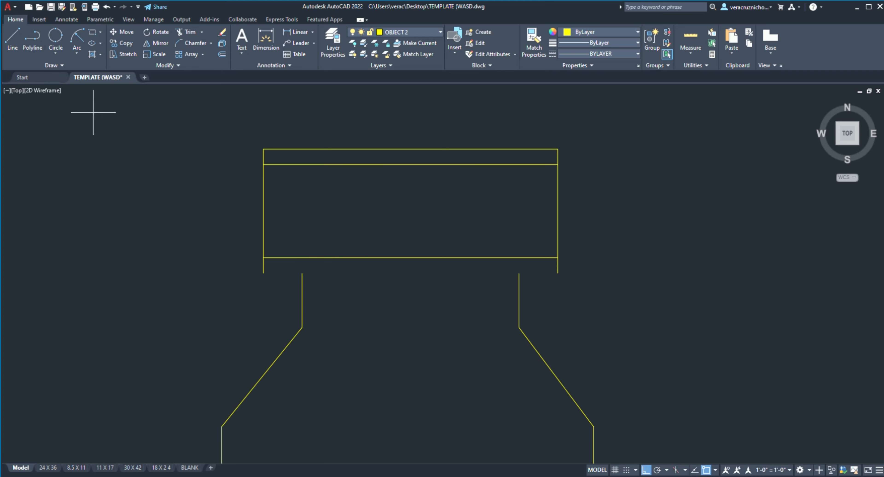
click(264, 274)
click(558, 273)
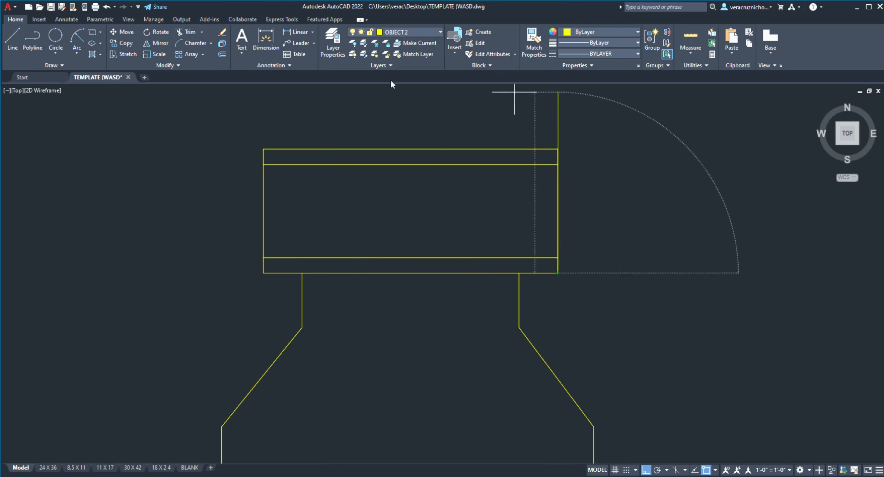
key(Escape)
scroll(463, 227, down, 4)
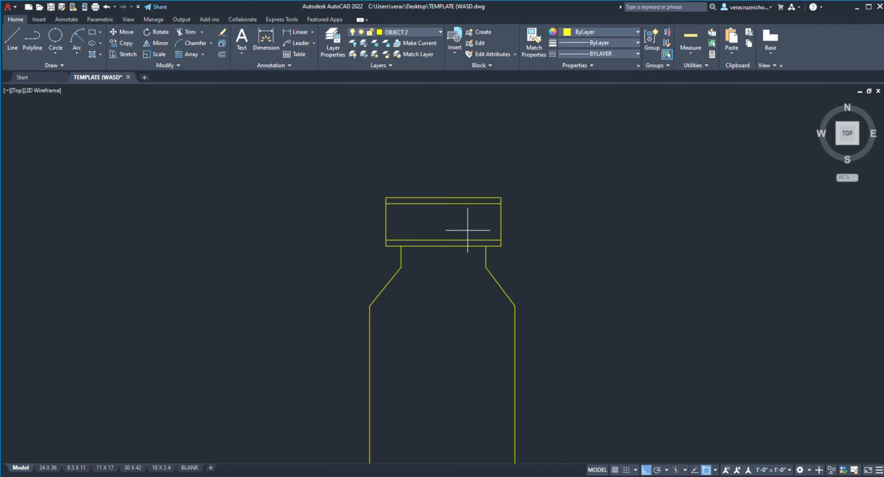
Step: Hatch the cap's middle area between the two bands with the ANSI31 pattern
scroll(516, 235, up, 4)
scroll(450, 192, down, 4)
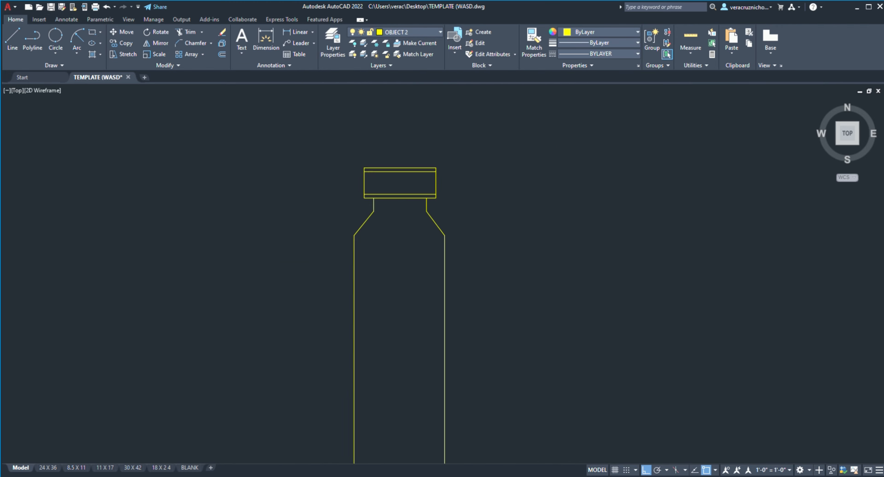
scroll(385, 250, up, 6)
scroll(397, 331, down, 2)
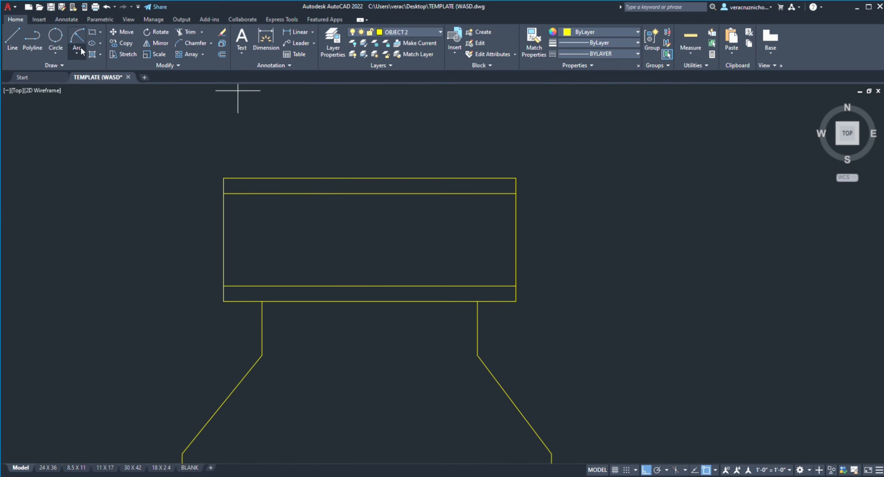
click(92, 54)
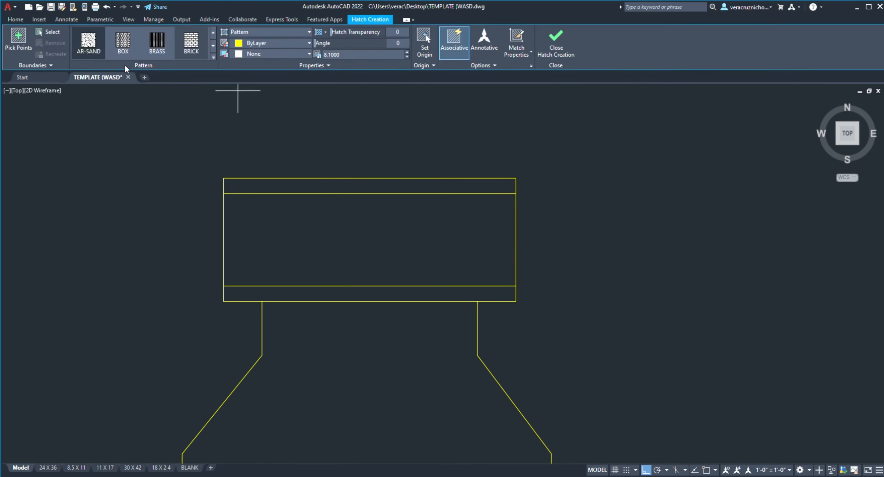
click(213, 32)
click(157, 42)
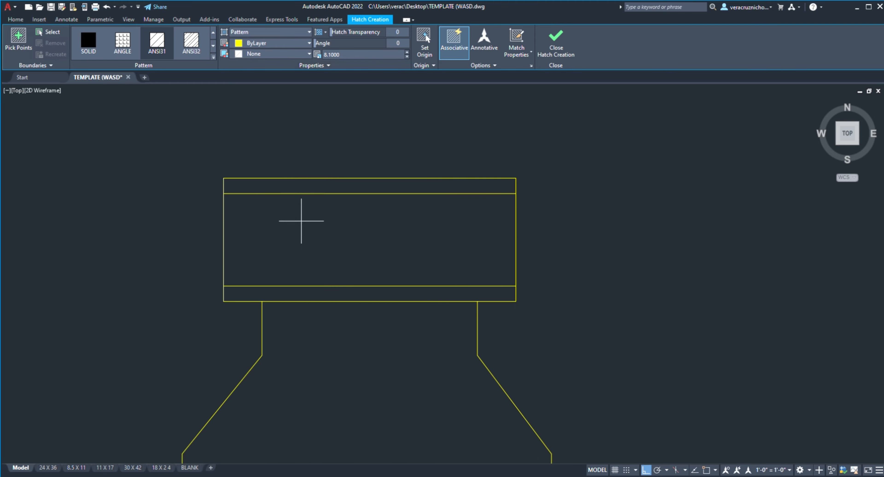
click(313, 240)
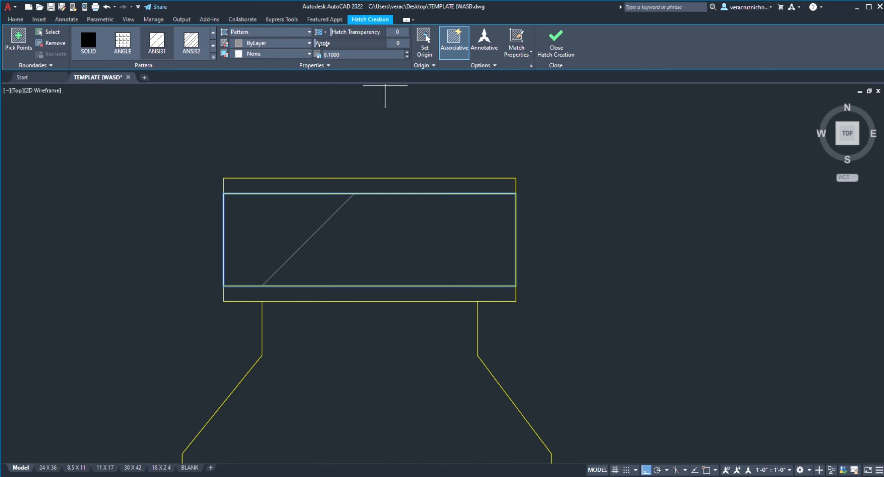
Step: Set the cap hatch's angle to 45 and its scale to 0.5, and finish the hatch
drag(321, 43, 338, 51)
click(407, 56)
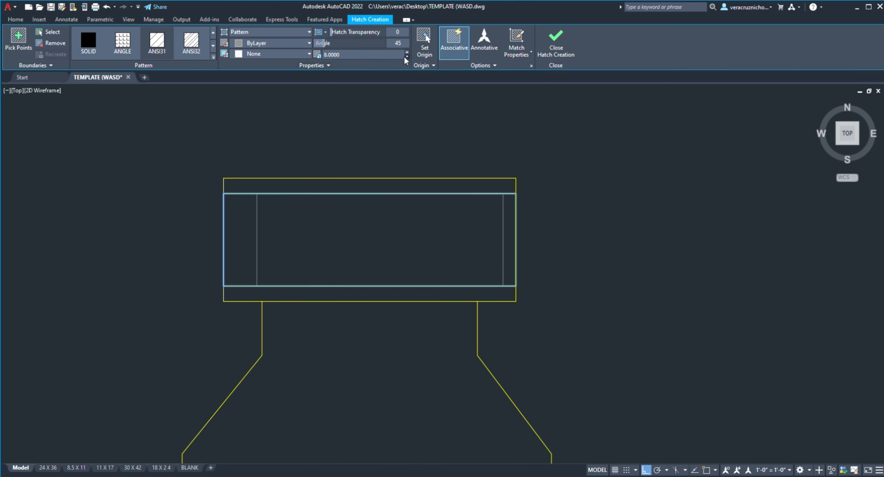
click(407, 57)
click(406, 57)
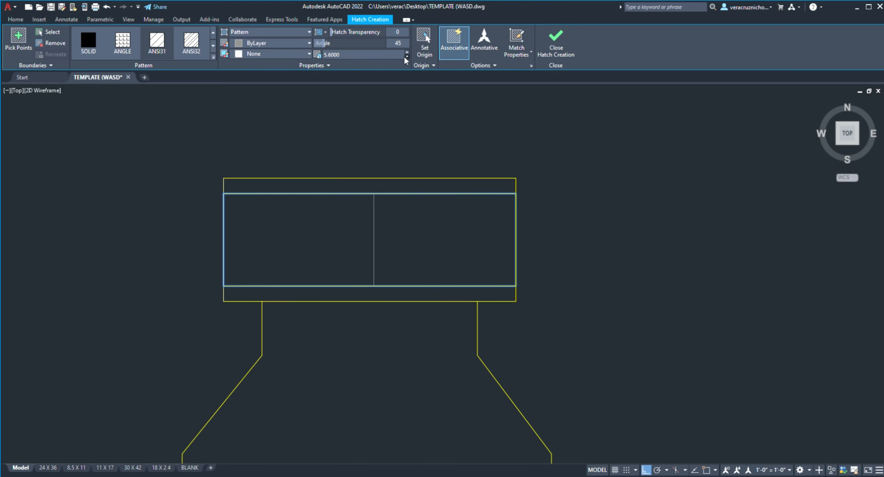
click(406, 57)
click(407, 56)
click(406, 57)
click(406, 57)
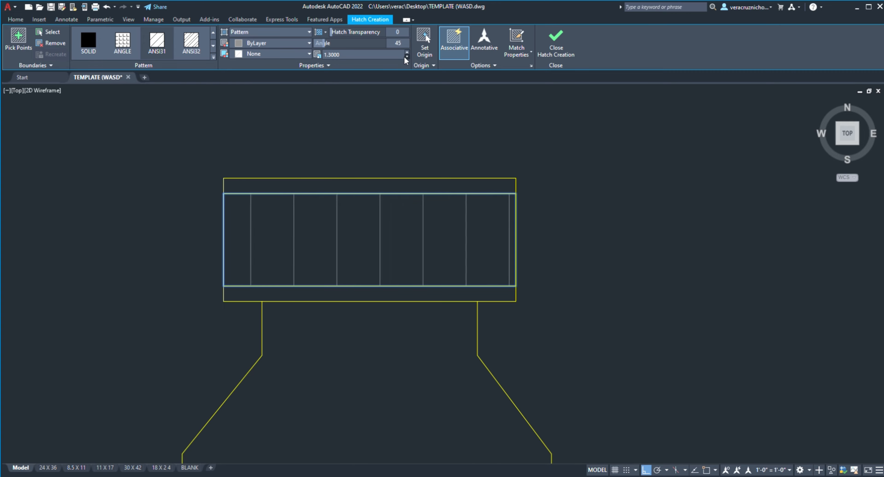
click(406, 57)
click(407, 57)
click(407, 56)
click(407, 57)
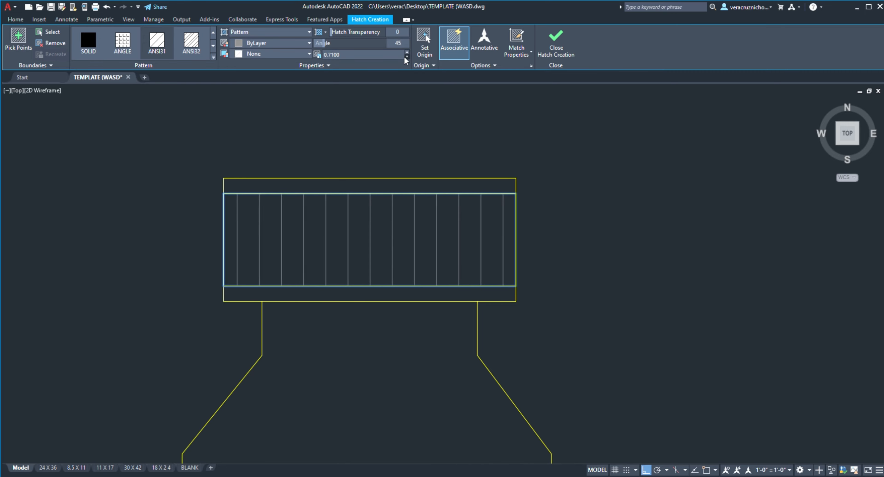
click(407, 57)
click(406, 57)
click(406, 57)
click(407, 57)
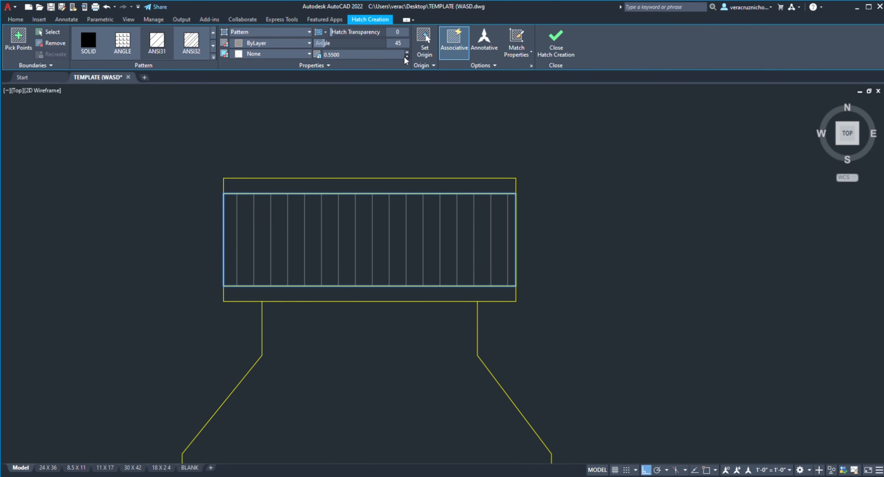
click(406, 57)
click(407, 57)
click(406, 57)
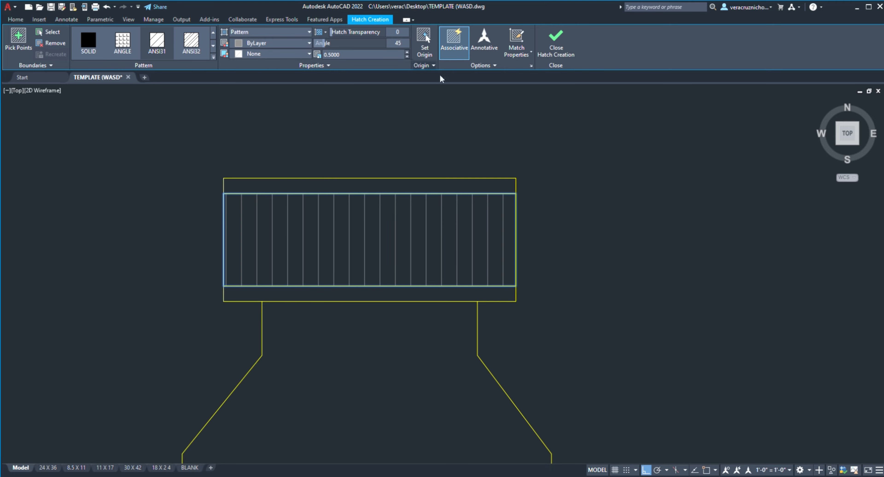
click(555, 54)
Step: Draw long vertical lines upward from both upper corners of the cap
scroll(537, 221, down, 3)
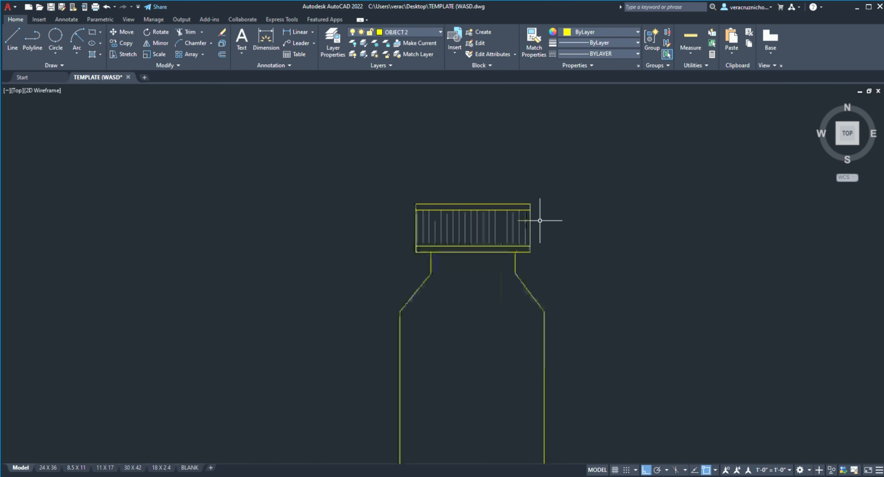
scroll(424, 239, up, 8)
scroll(319, 244, down, 8)
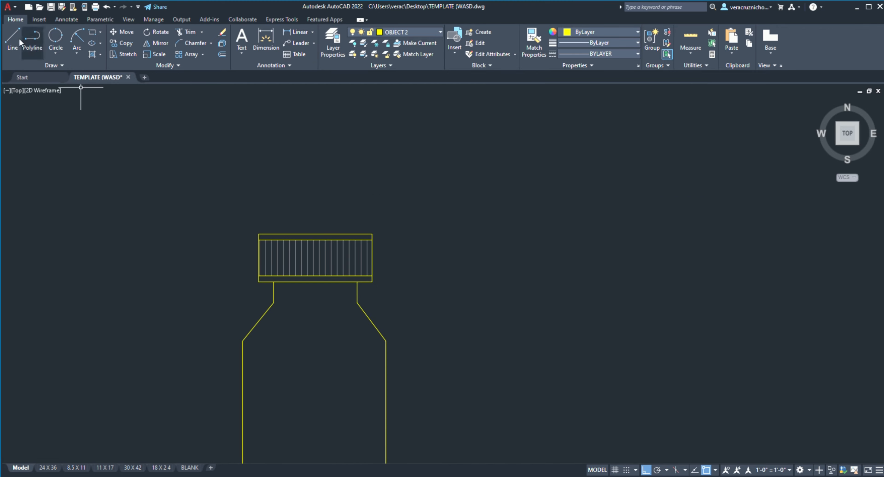
click(12, 41)
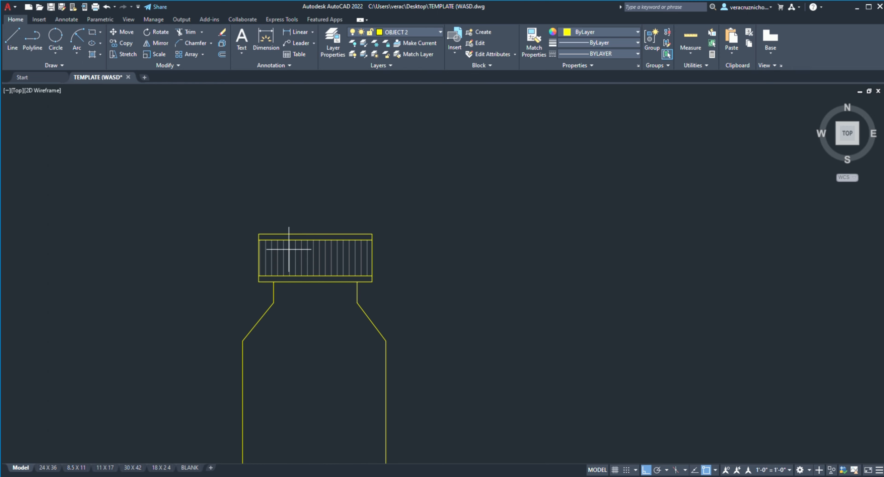
click(259, 234)
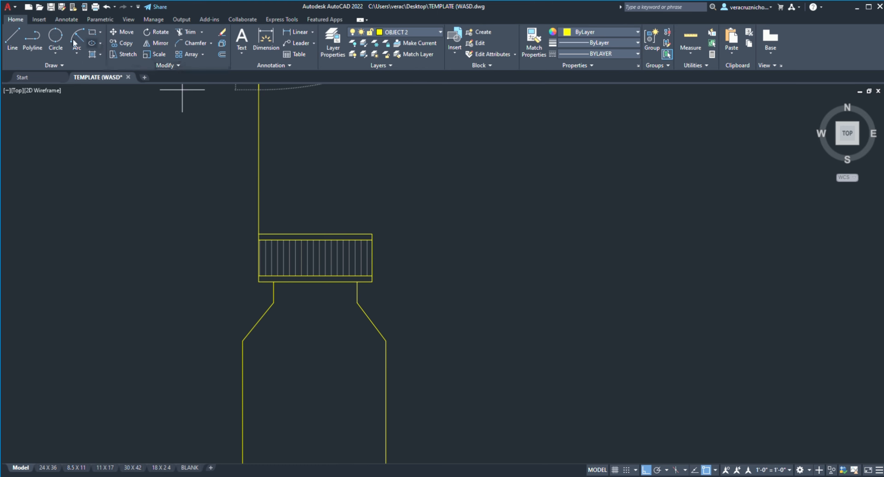
scroll(371, 240, down, 2)
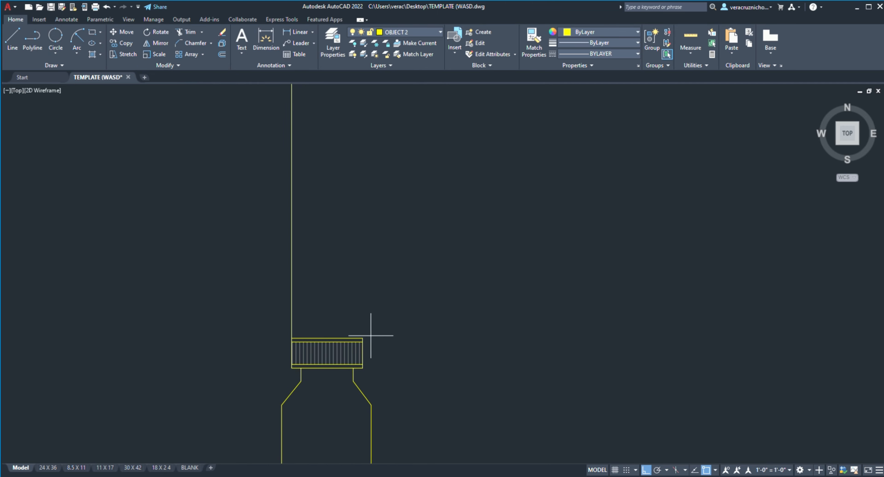
click(362, 338)
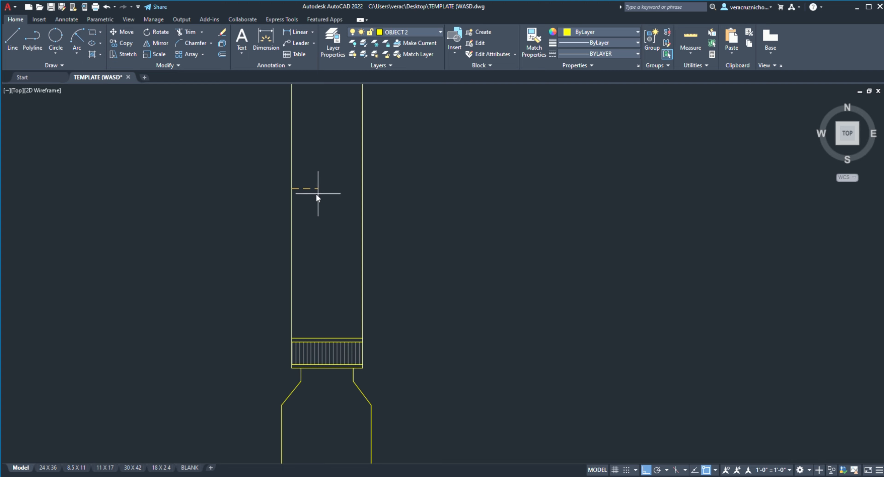
Step: Offset the two vertical lines above the cap inward by the same distance and remove the outer originals
key(Return)
click(293, 205)
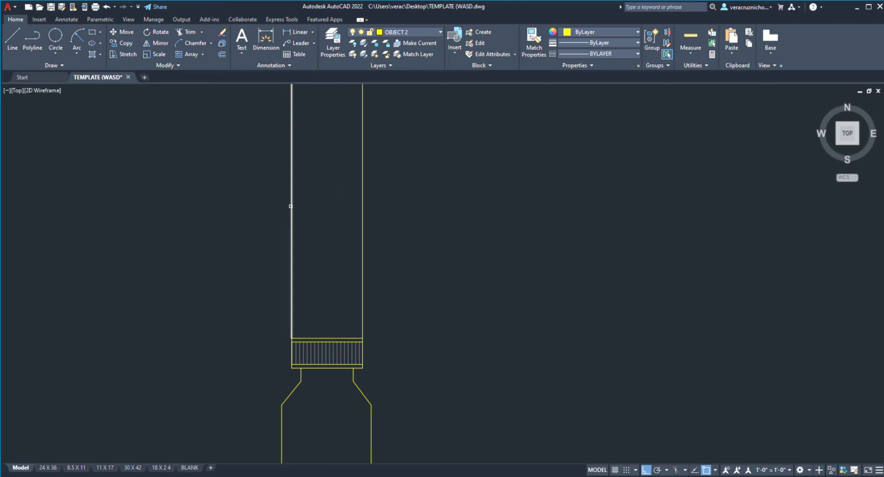
click(328, 203)
click(363, 205)
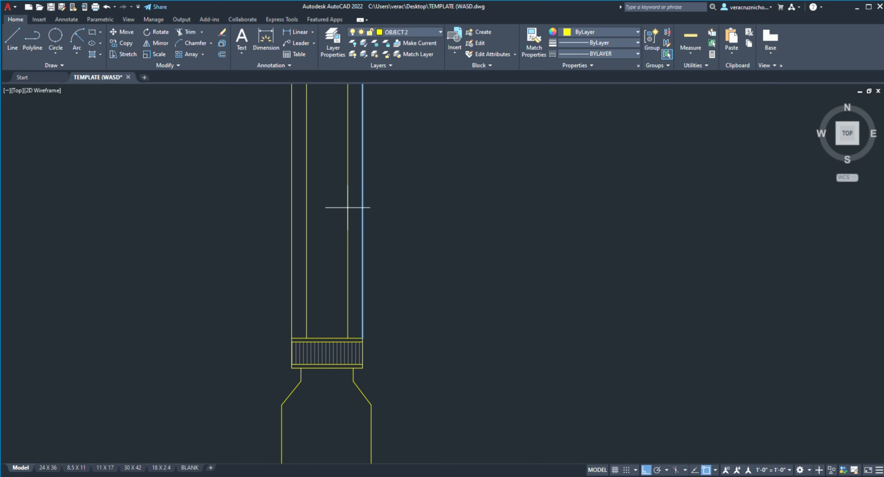
click(346, 207)
drag(400, 198, 359, 198)
drag(296, 197, 281, 202)
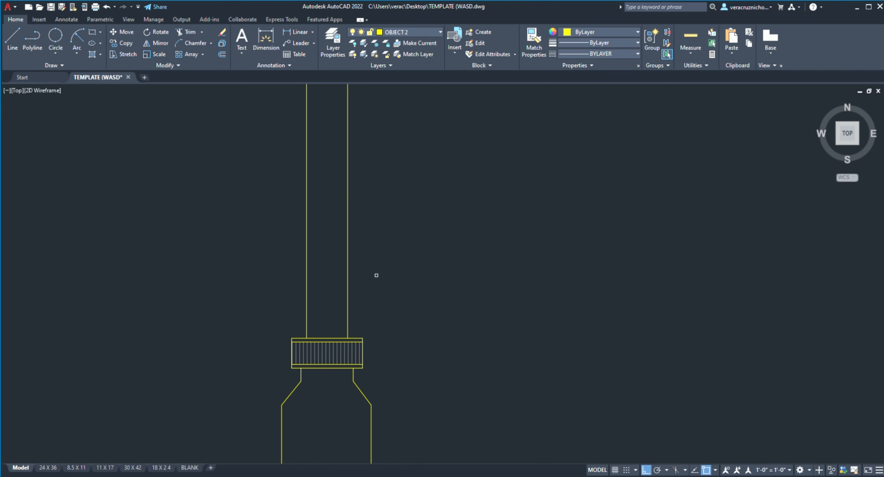
Step: With Ortho mode off, draw a slanted line leaning inward from the foot of the left vertical line on the cap
scroll(376, 275, up, 2)
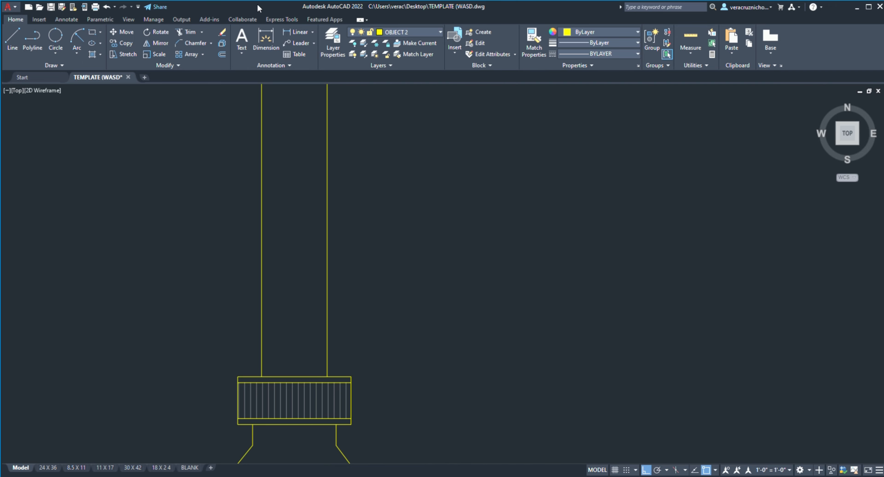
scroll(290, 234, up, 2)
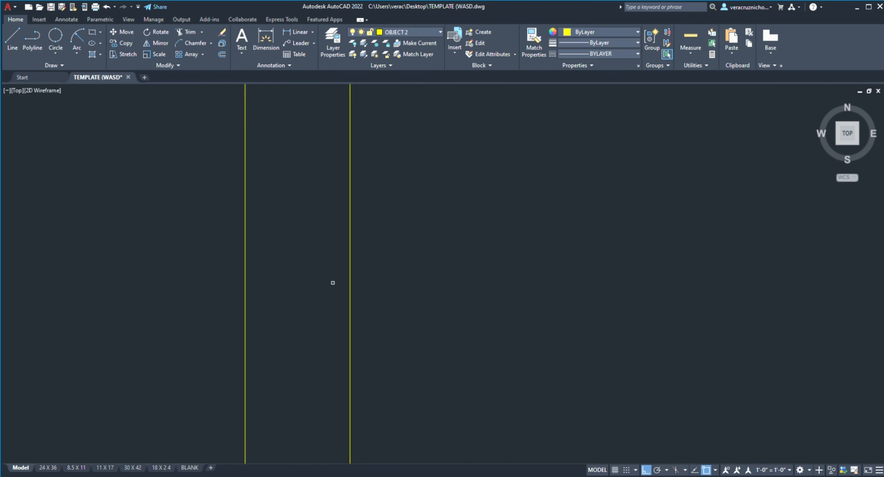
scroll(342, 223, down, 2)
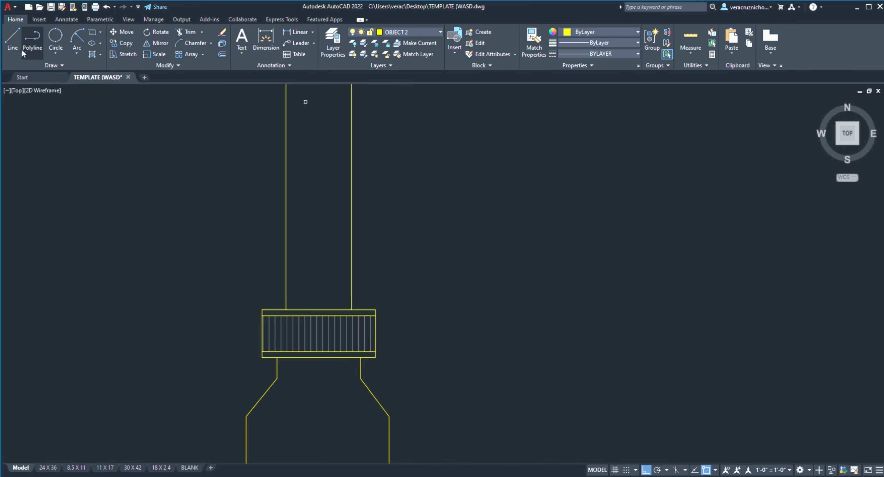
scroll(292, 314, up, 4)
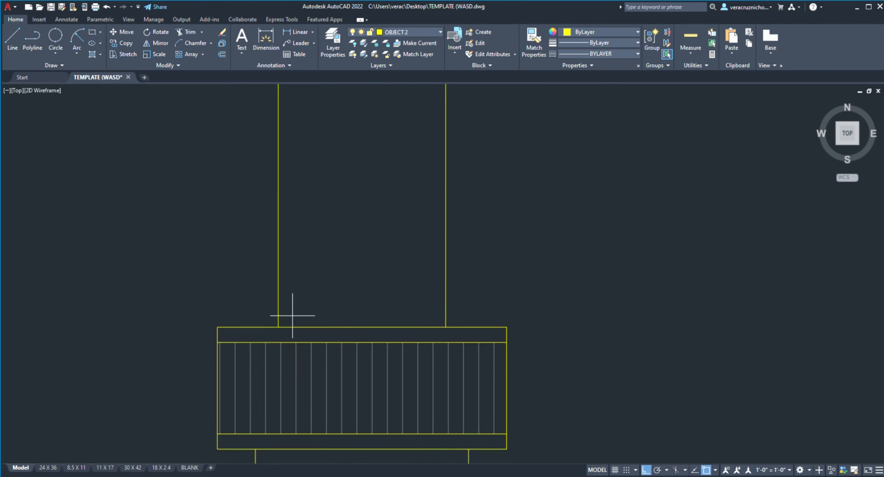
click(278, 326)
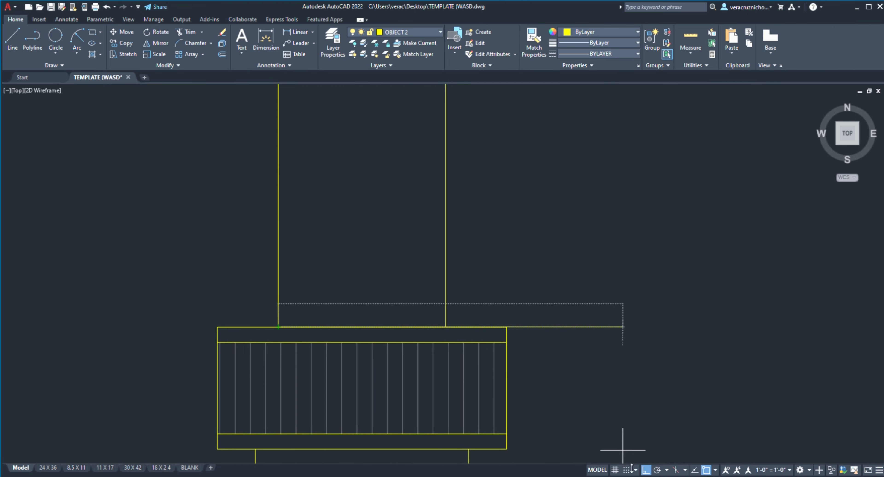
click(645, 470)
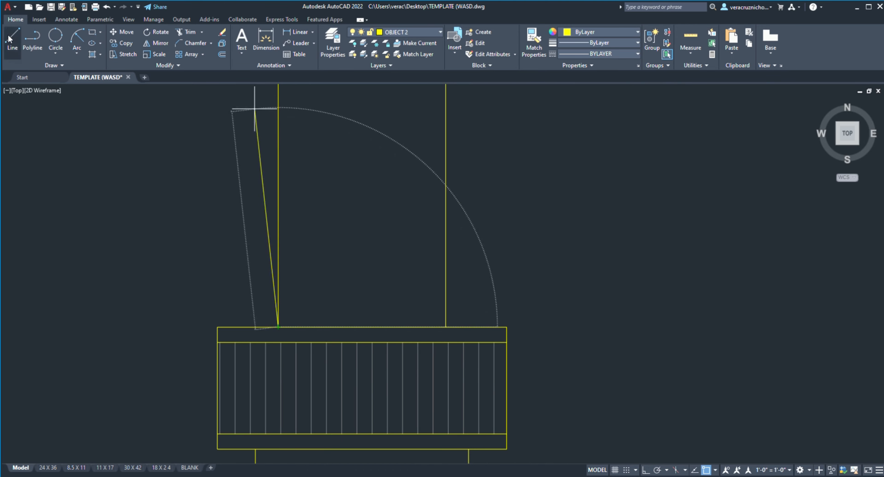
click(42, 44)
click(446, 327)
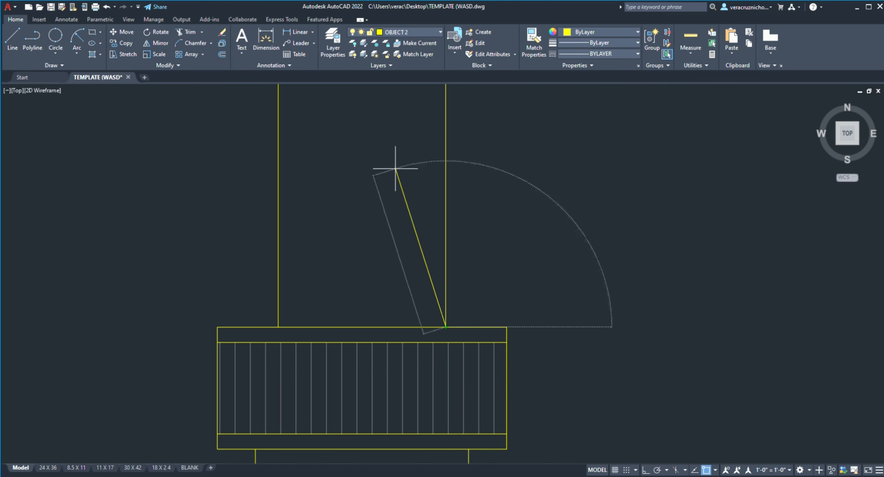
click(13, 41)
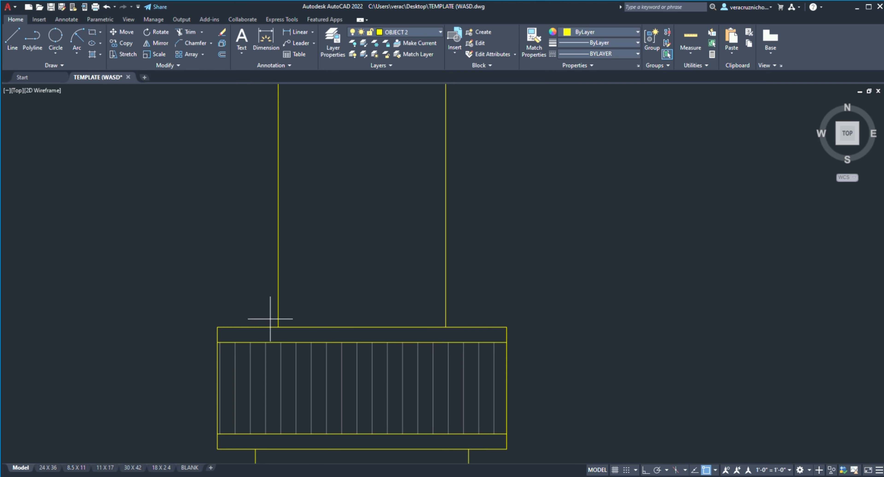
click(278, 327)
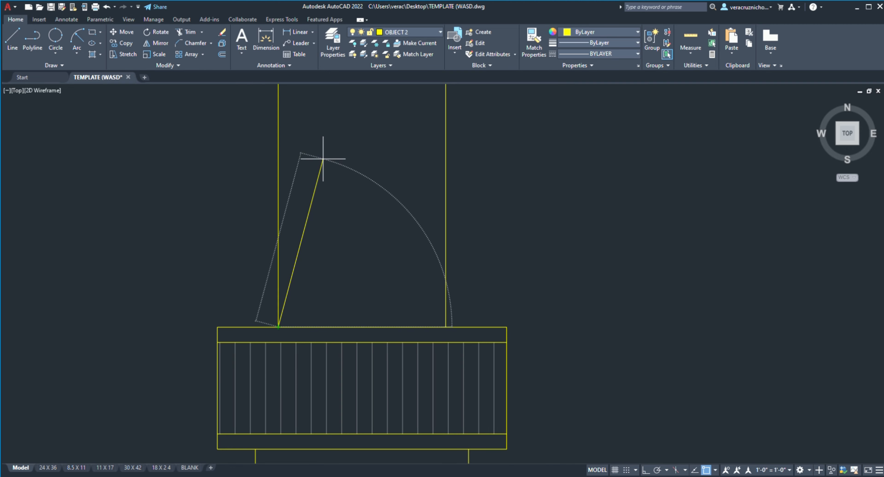
click(322, 160)
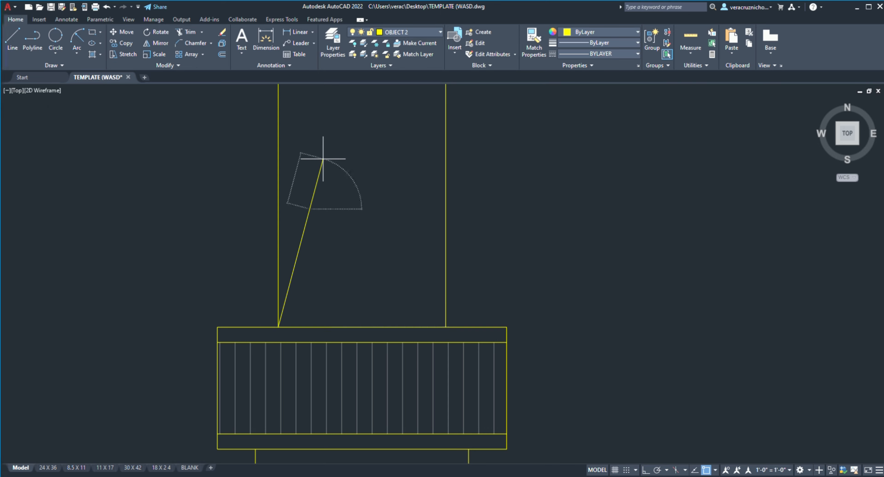
click(310, 209)
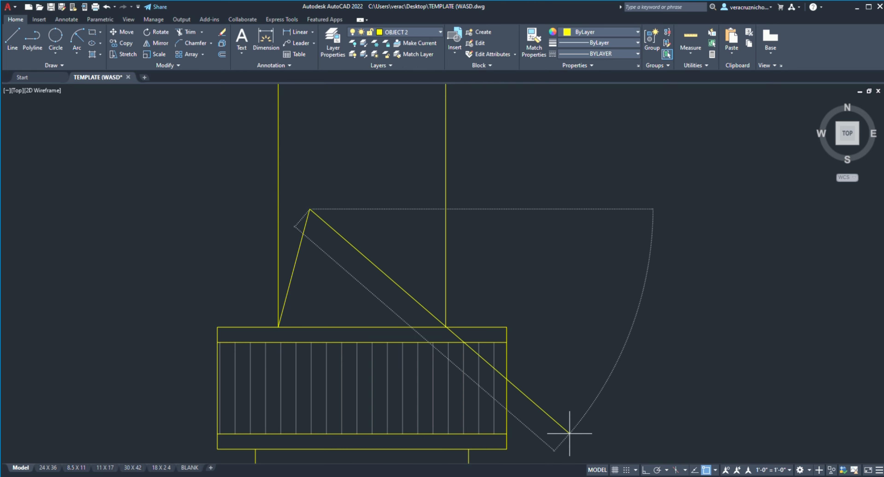
Step: Turn Ortho mode back on and draw a short horizontal line outward from the slanted line's upper end
click(646, 470)
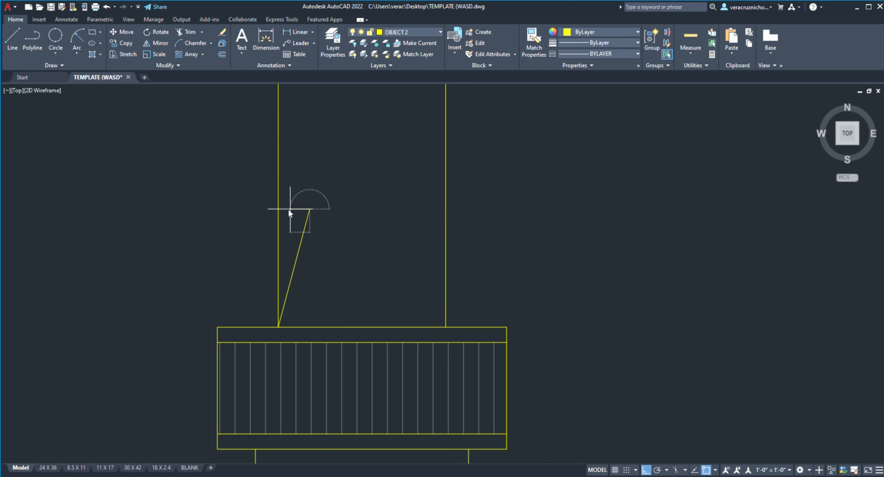
click(303, 208)
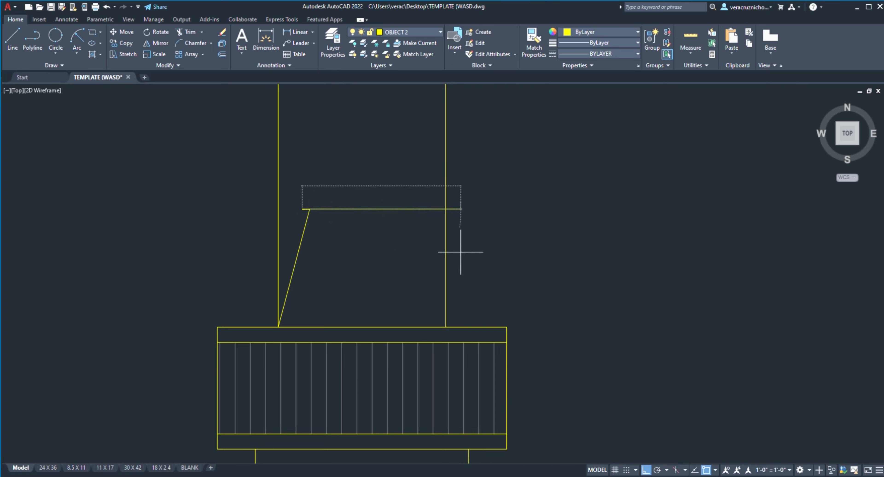
key(Escape)
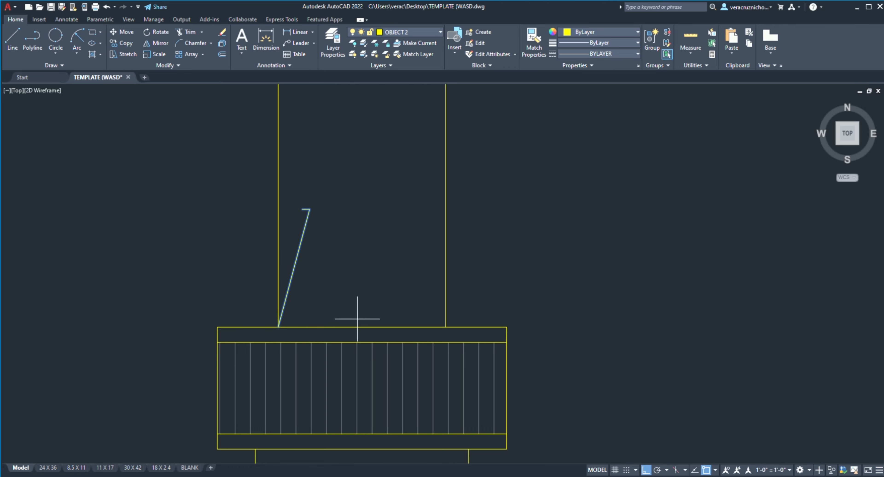
Step: Mirror the slanted line and its short horizontal stub about a vertical axis through the cap's top midpoint, keeping the originals
click(362, 327)
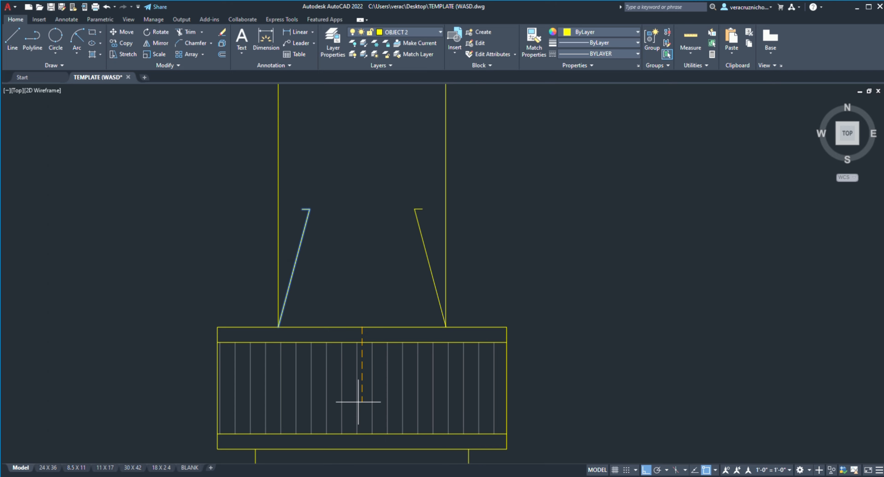
key(Return)
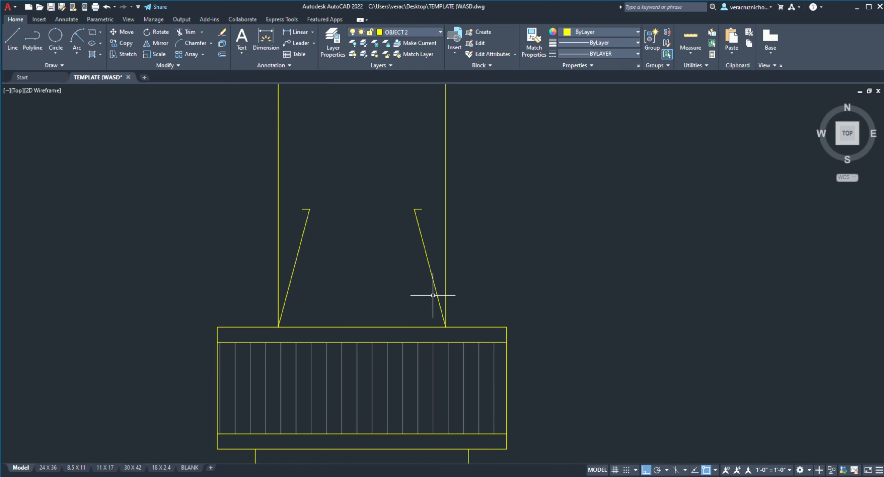
scroll(478, 223, up, 2)
scroll(479, 223, down, 1)
middle_drag(496, 227, 579, 264)
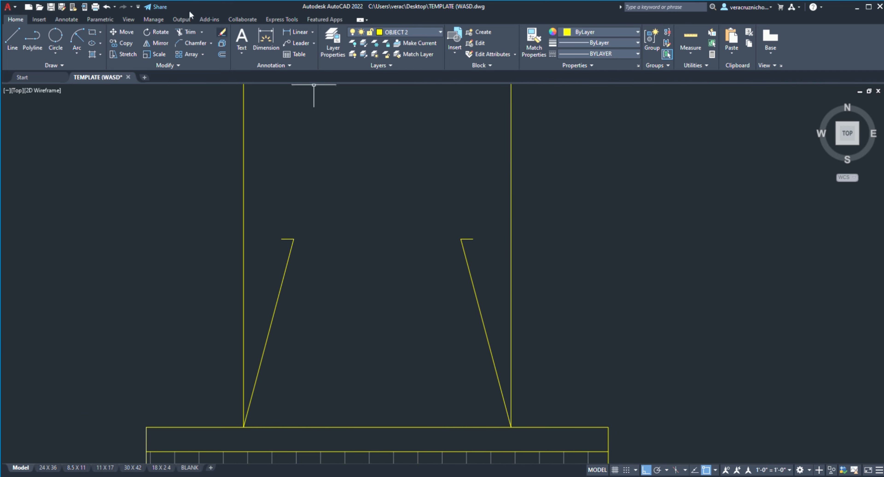
Step: Draw a horizontal line joining the outer ends of the two short stubs above the slanted lines
click(16, 37)
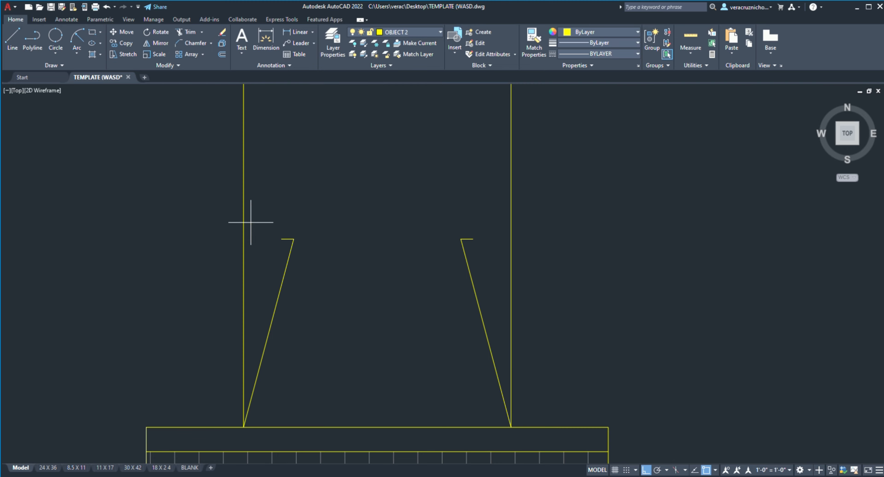
click(294, 239)
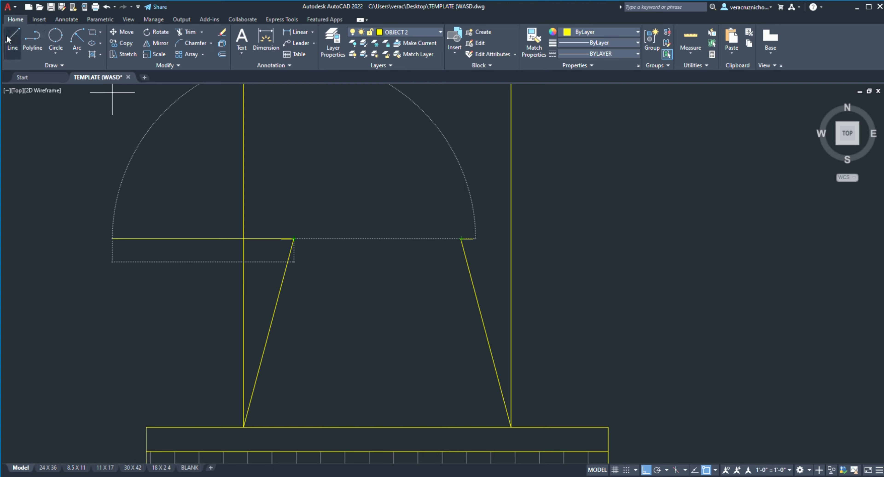
click(14, 38)
click(282, 239)
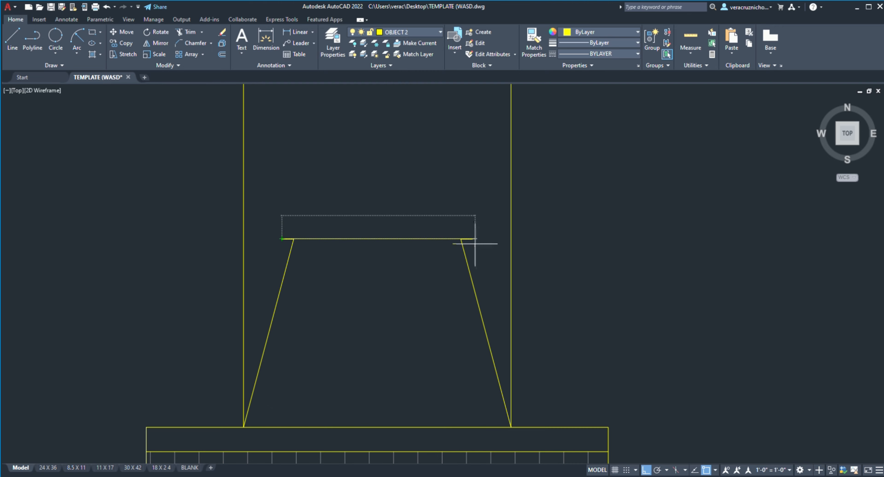
click(473, 238)
scroll(344, 190, up, 4)
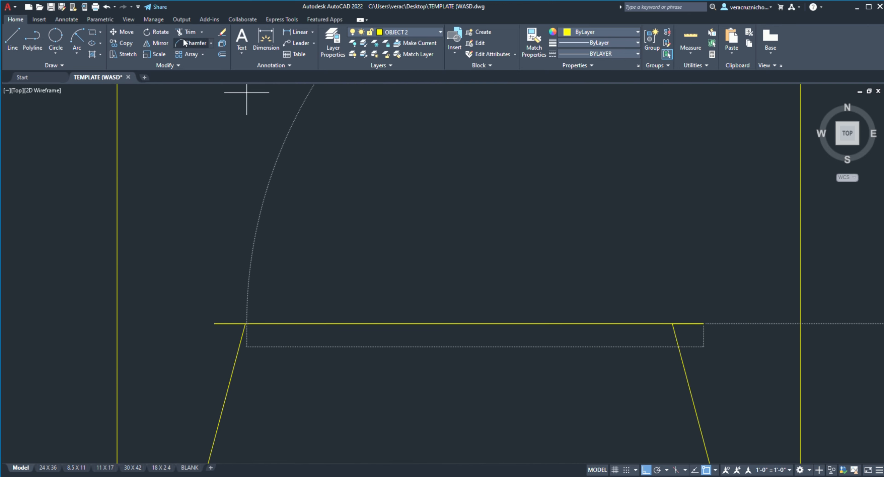
key(Escape)
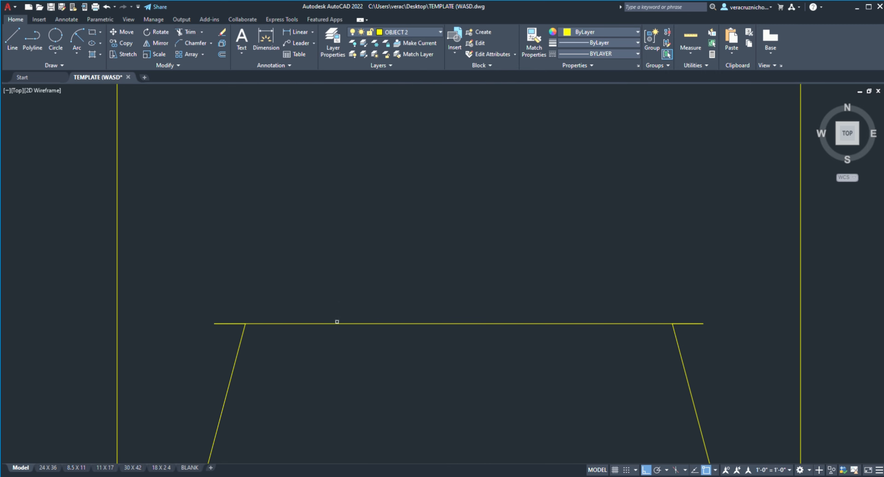
Step: Move the long horizontal line by its midpoint a short distance straight up, off the two stubs
click(338, 324)
key(Return)
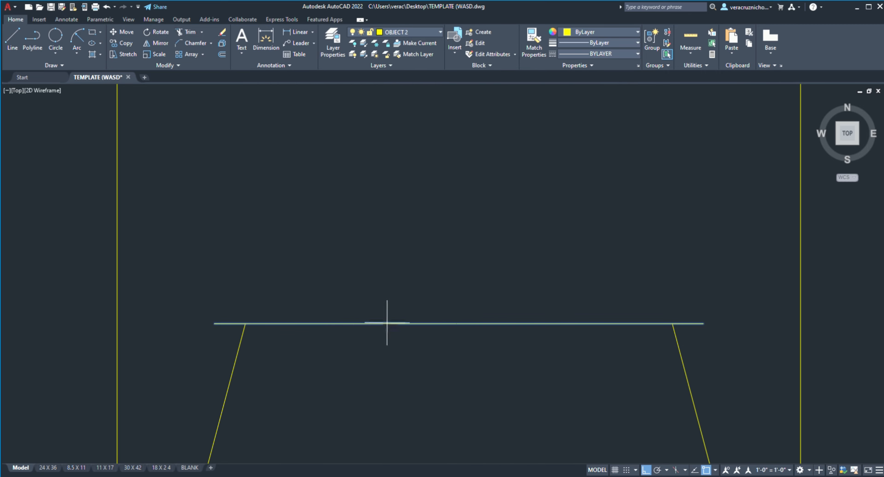
click(459, 324)
click(464, 305)
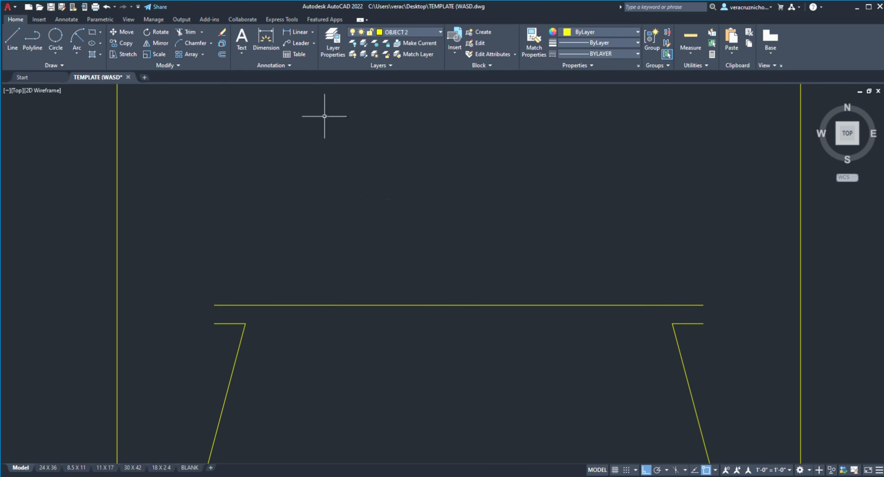
Step: Draw a line joining the upper ends of the slanted lines and a vertical helper line down from its midpoint
click(11, 44)
click(245, 324)
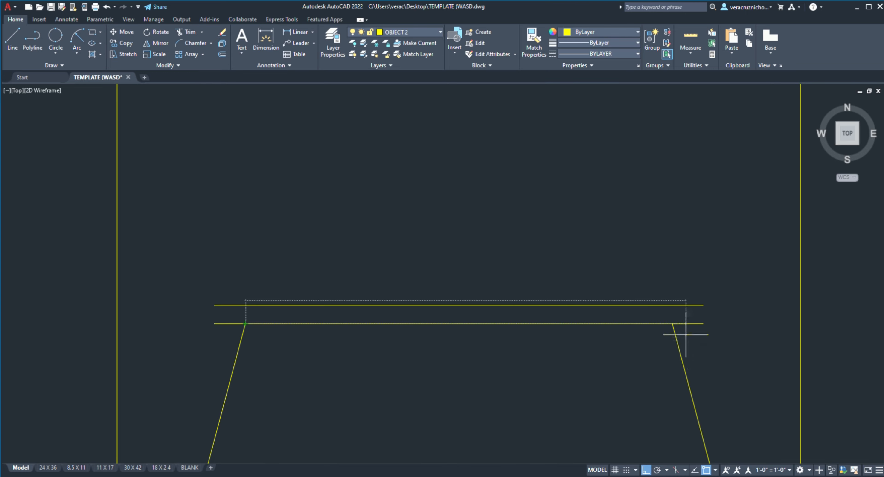
click(672, 323)
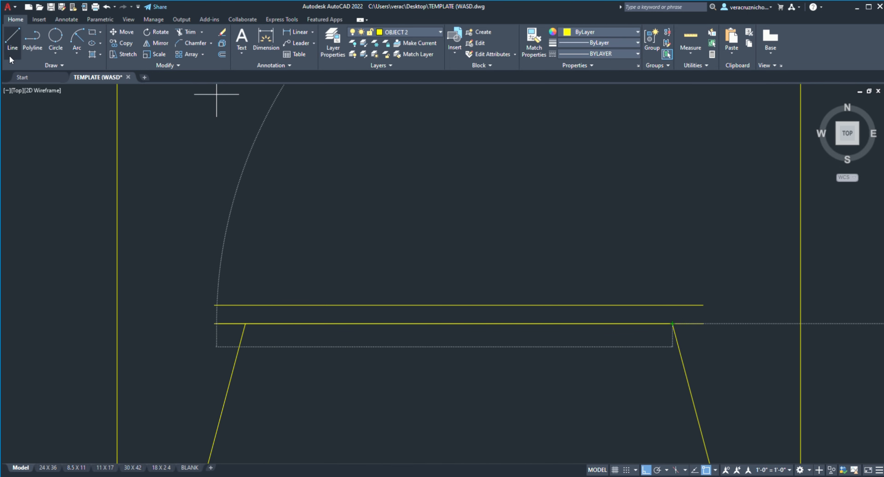
click(12, 45)
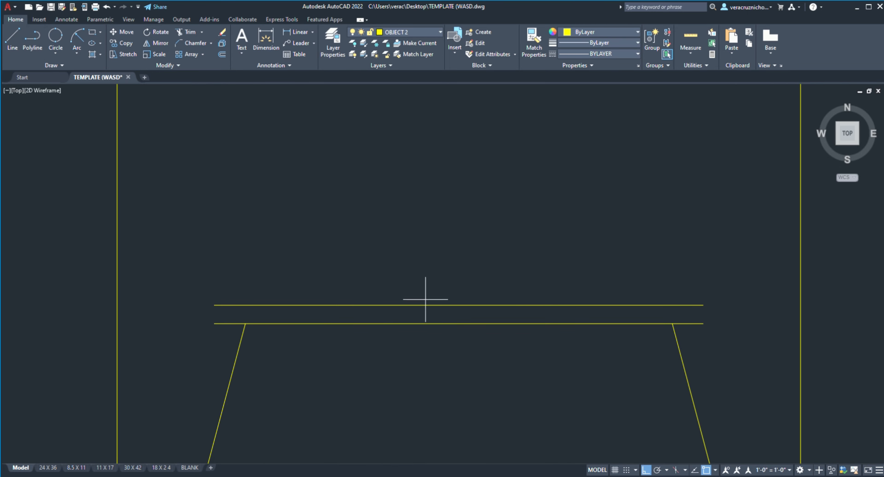
click(459, 323)
click(459, 404)
Step: Trim away the connecting line and both stubs at the tops of the slanted lines, leaving the vertical helper line
click(189, 32)
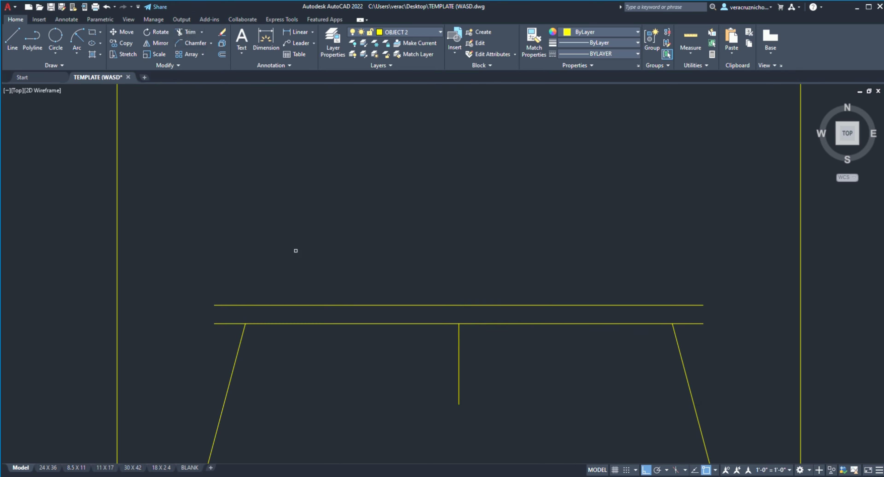
click(315, 323)
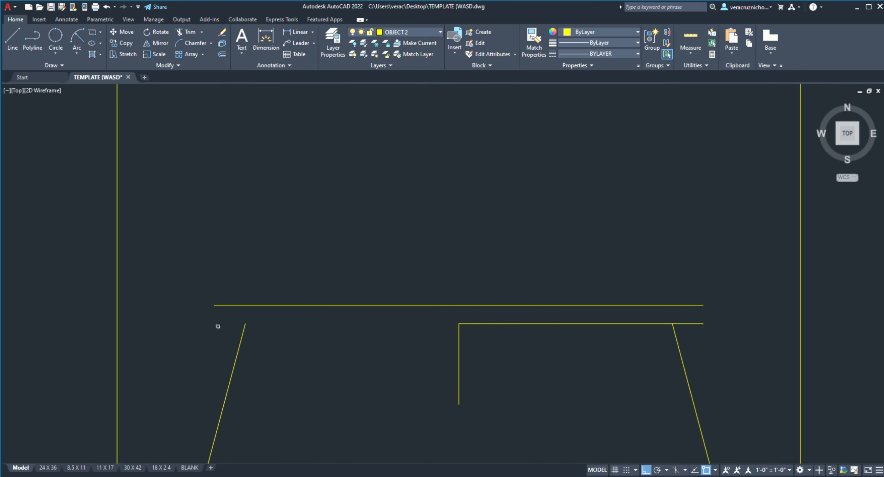
click(536, 322)
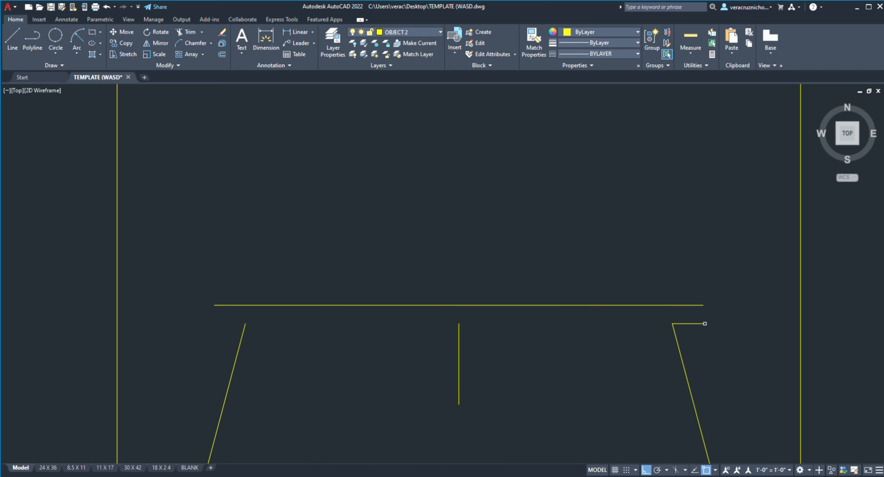
click(690, 323)
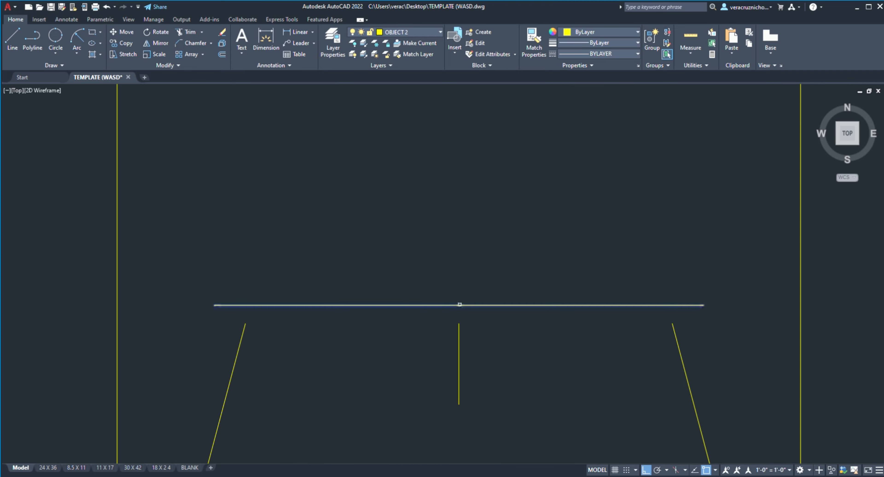
Step: Move the long horizontal line by its midpoint down onto the helper line's upper end and delete the helper line
click(459, 304)
click(459, 323)
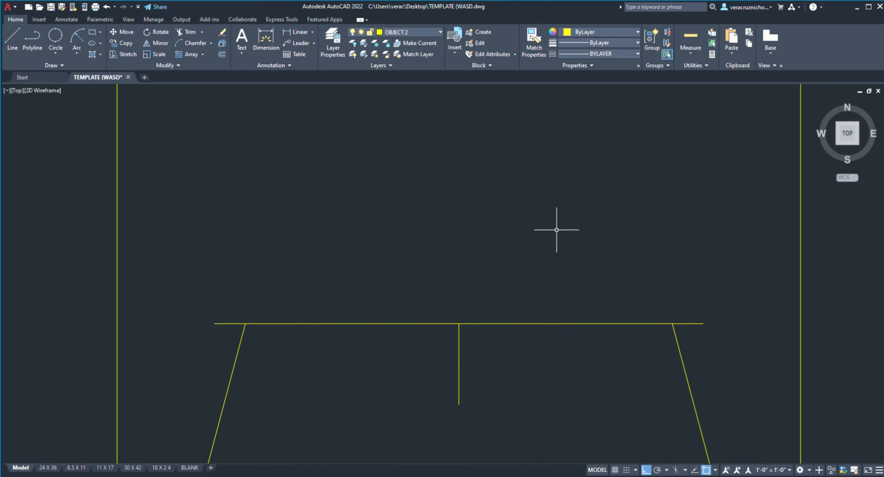
scroll(462, 329, down, 6)
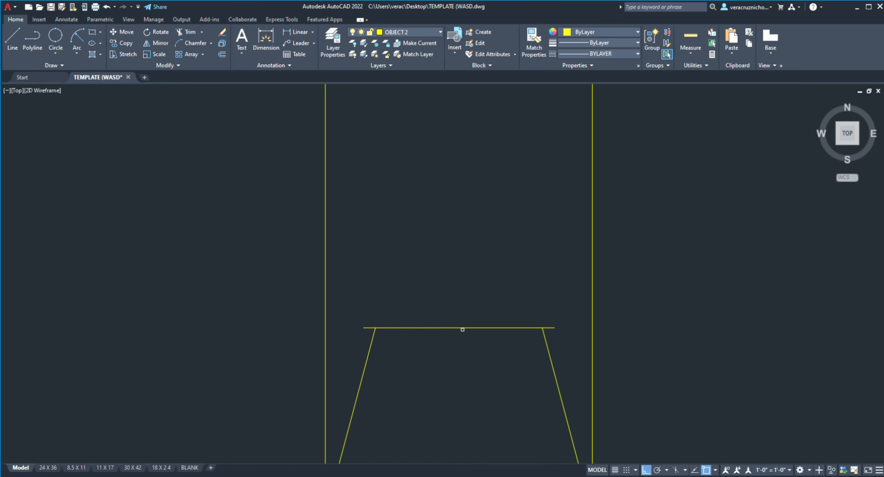
scroll(414, 323, up, 8)
scroll(417, 316, down, 4)
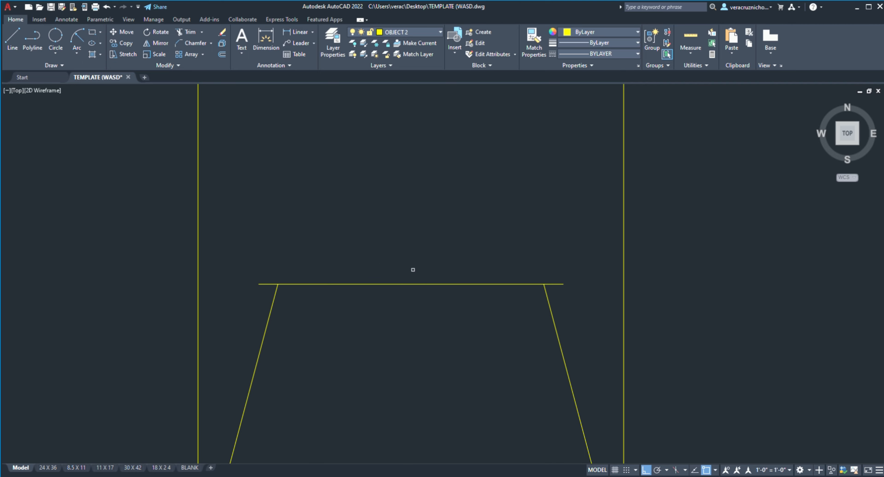
Step: Offset the horizontal line on top of the slanted lines a short distance upward
click(433, 284)
click(430, 260)
scroll(453, 264, down, 10)
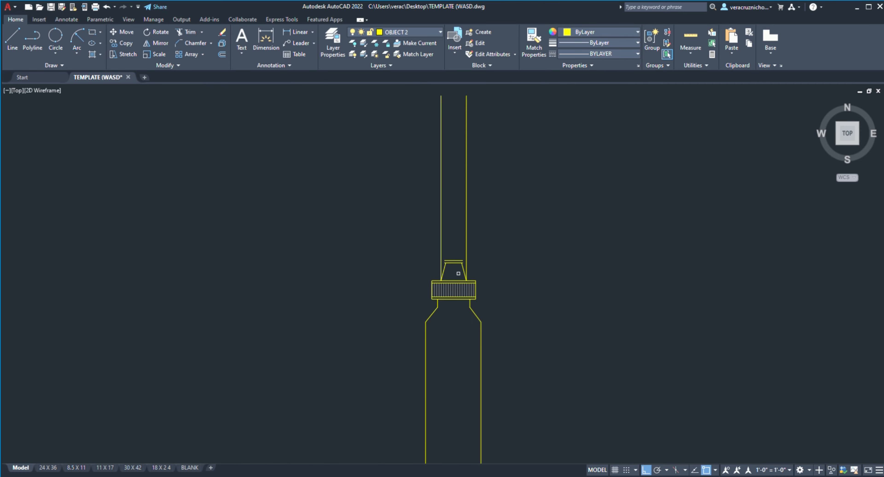
scroll(442, 278, down, 3)
scroll(465, 232, up, 3)
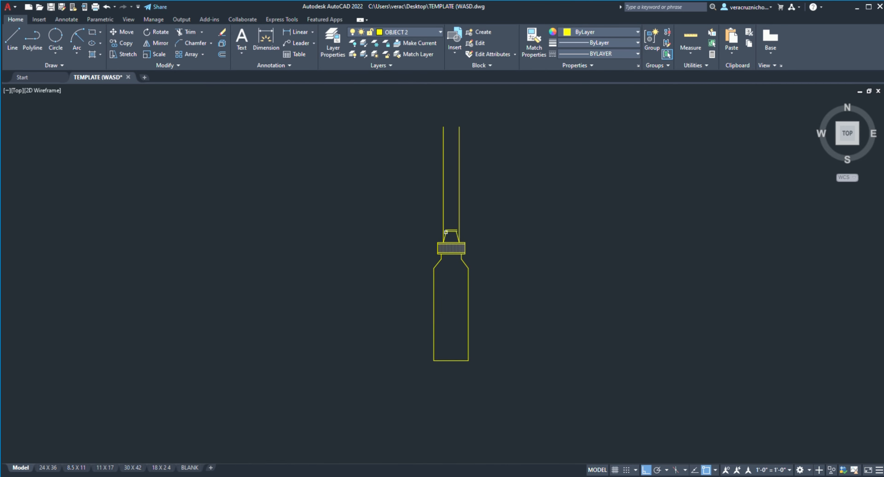
Step: Close both ends of the two parallel horizontal lines with vertical lines to form a thin rectangle
scroll(465, 233, up, 7)
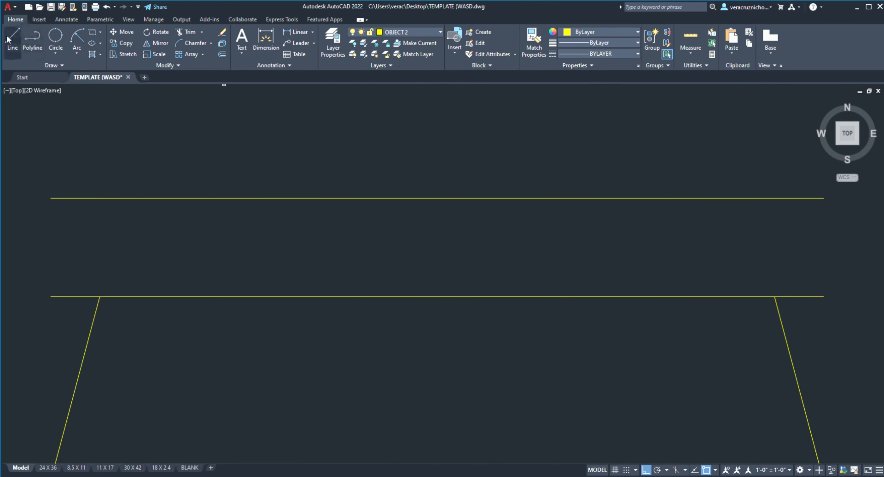
click(51, 198)
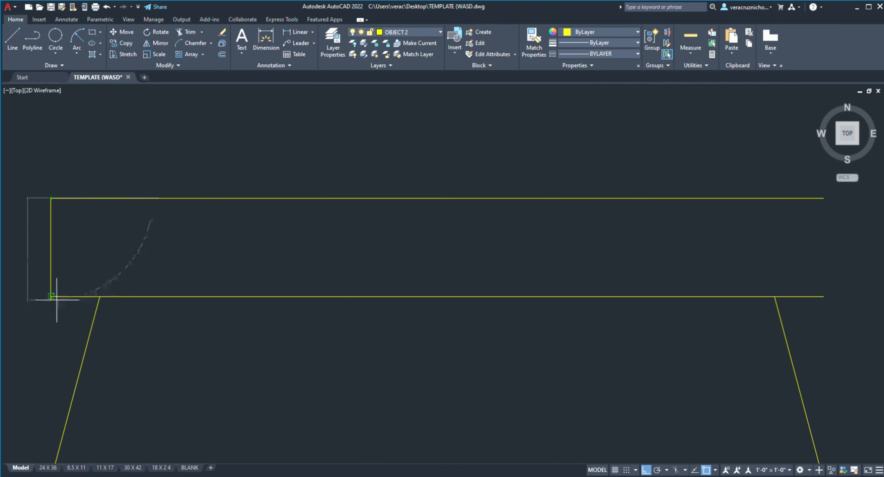
click(51, 296)
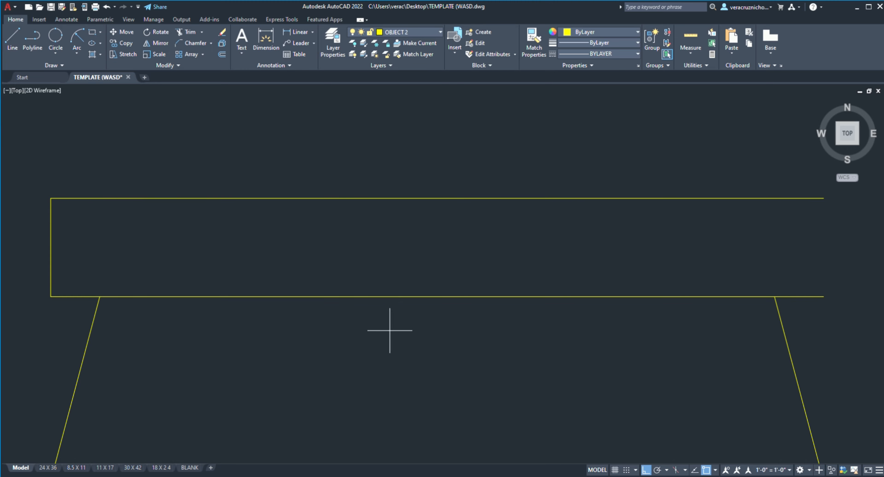
click(437, 296)
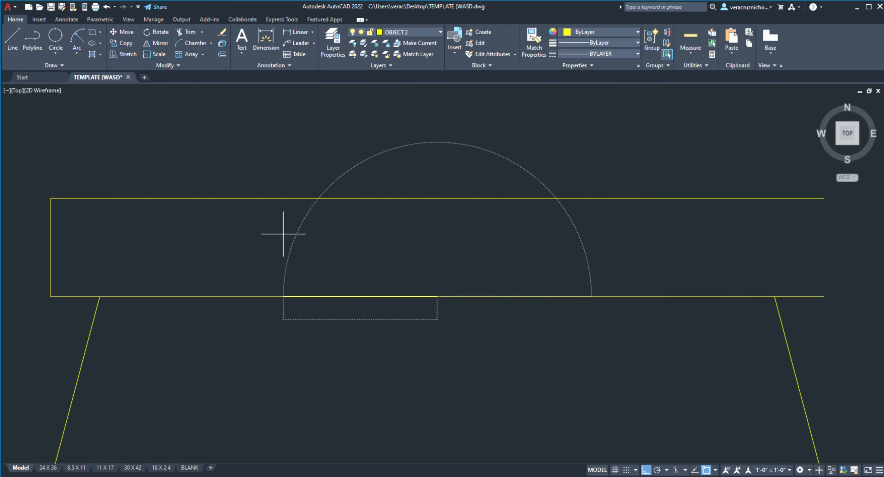
click(13, 39)
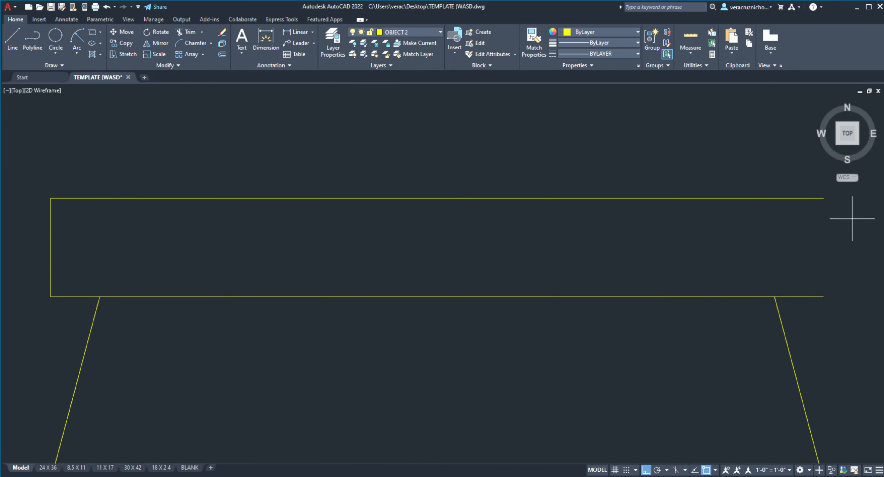
click(824, 198)
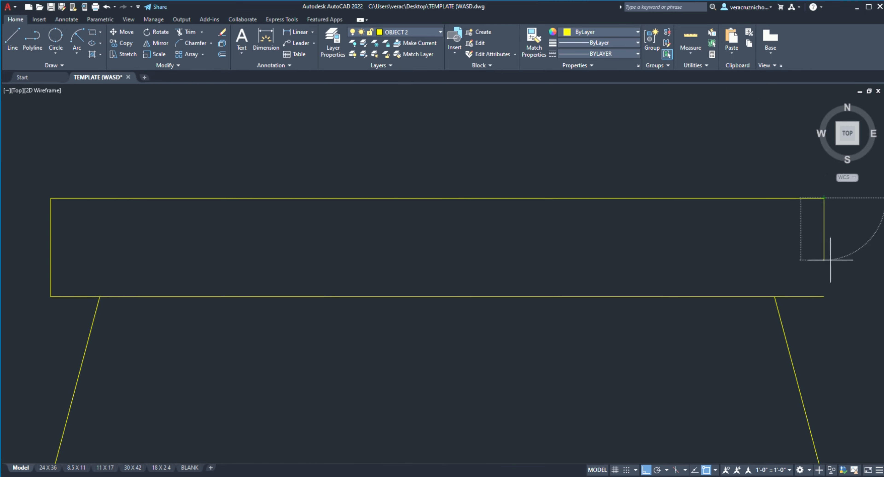
click(824, 296)
scroll(589, 228, down, 6)
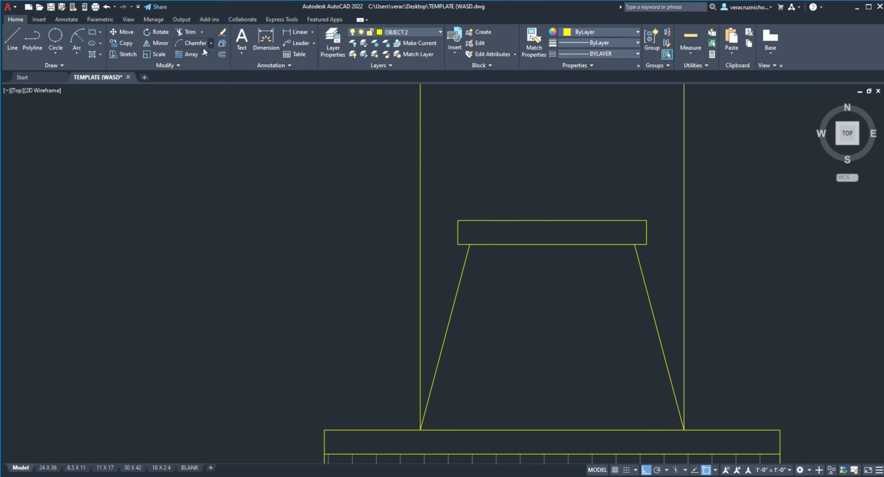
Step: Fillet the left ends of the rectangle's upper and lower lines into a semicircular end
click(211, 43)
click(195, 56)
scroll(616, 270, up, 4)
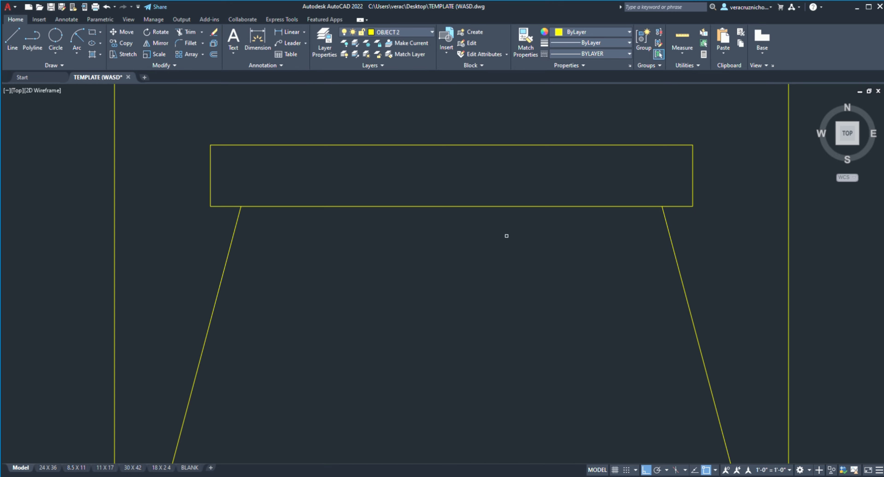
scroll(336, 171, down, 2)
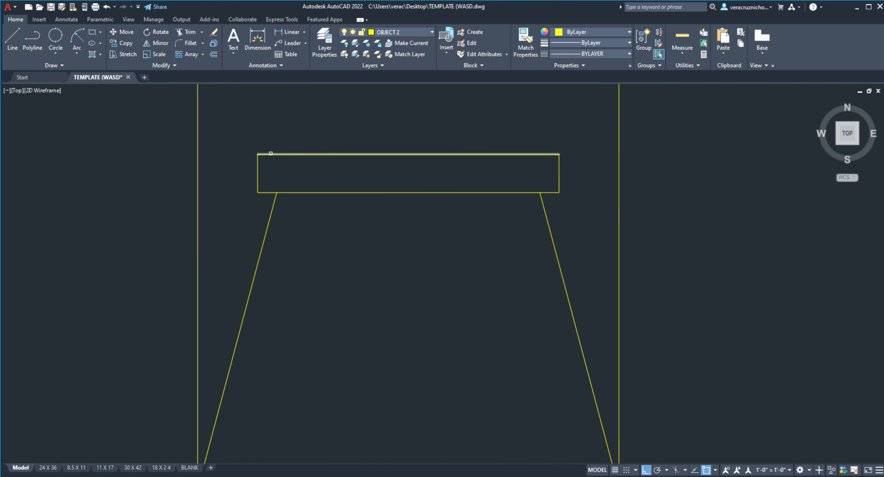
click(270, 155)
click(269, 192)
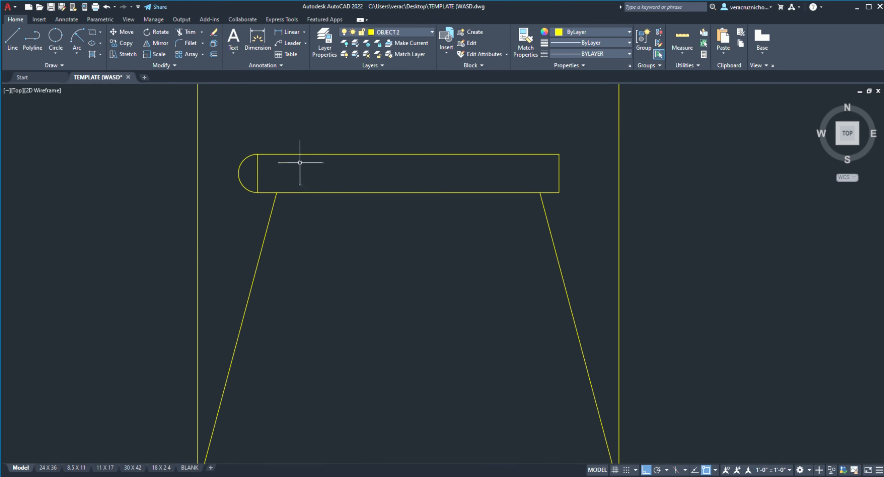
Step: Fillet the right ends of the rectangle's upper and lower lines into a matching semicircular end
scroll(300, 162, up, 2)
click(666, 147)
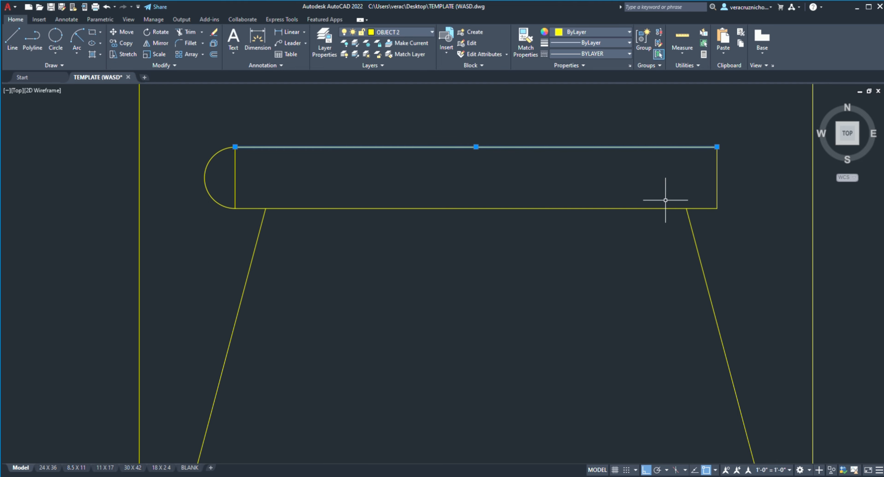
click(179, 42)
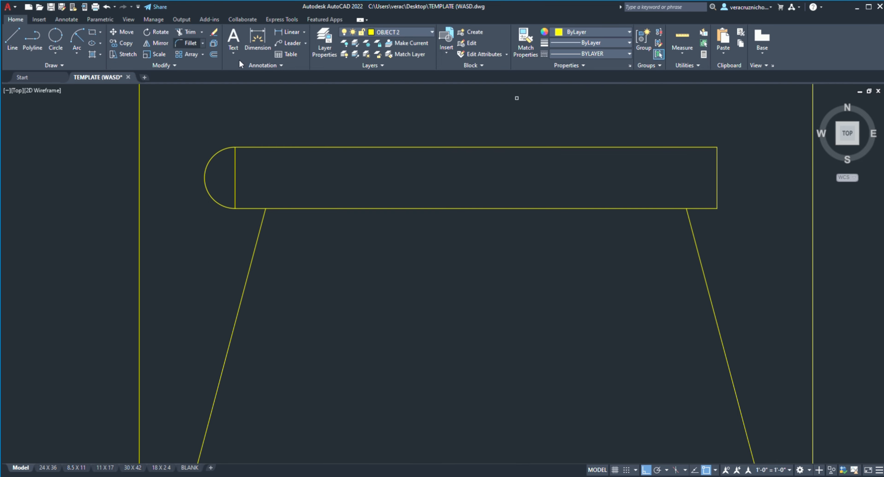
click(641, 147)
click(675, 208)
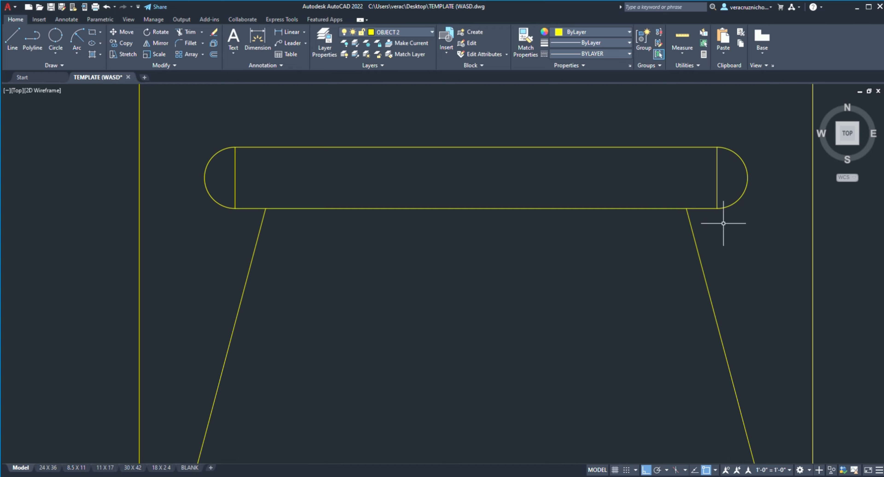
Step: Trim away the vertical lines inside both rounded ends to leave a single slot-shaped rim
click(191, 34)
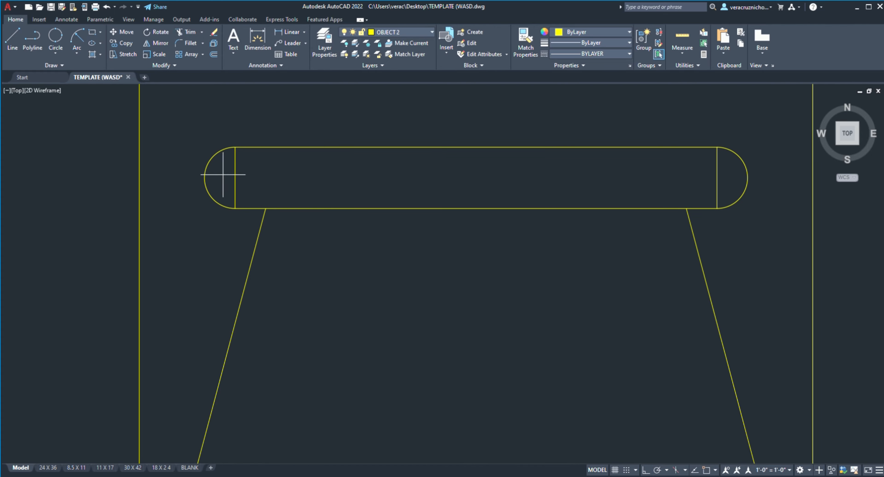
drag(223, 175, 725, 175)
scroll(595, 206, down, 4)
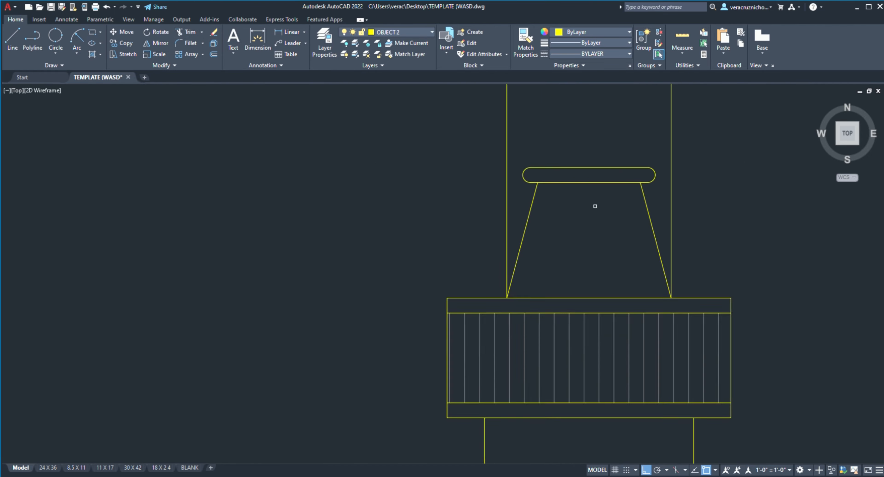
Step: With Ortho off, draw lines continuing the left and right slanted nozzle sides across the rim to its upper edge
middle_drag(595, 206, 439, 263)
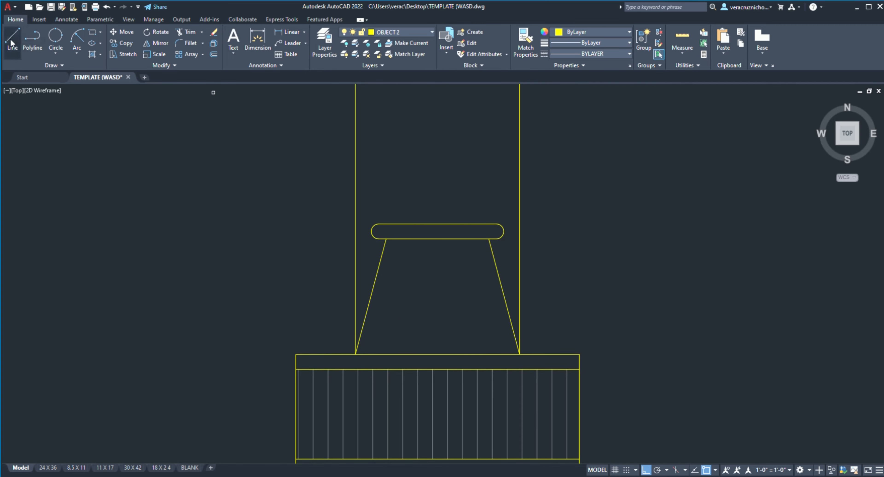
scroll(433, 235, up, 6)
click(239, 247)
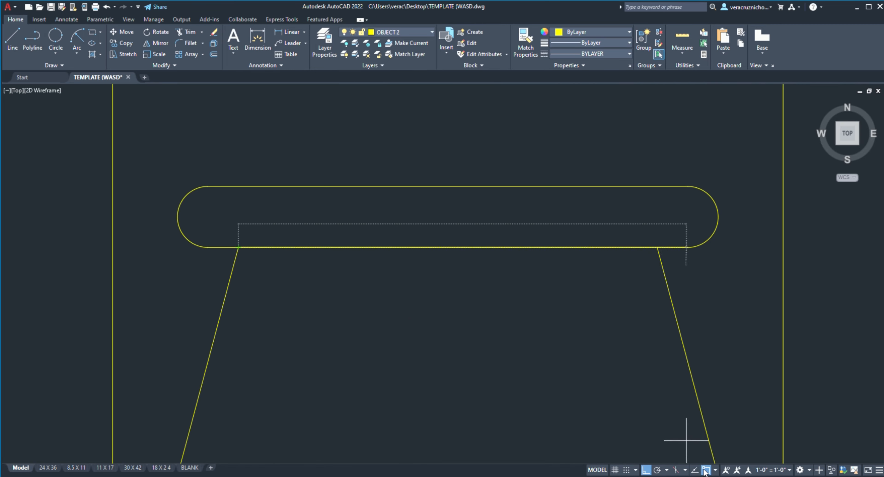
click(646, 471)
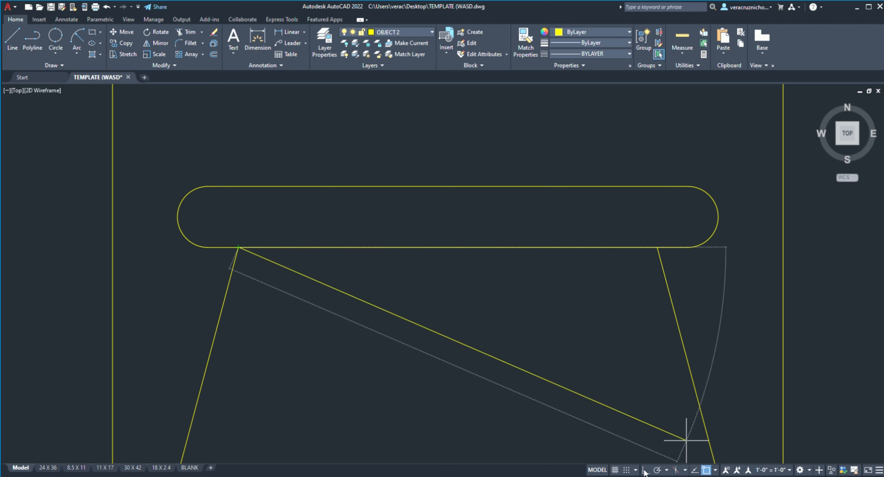
click(255, 186)
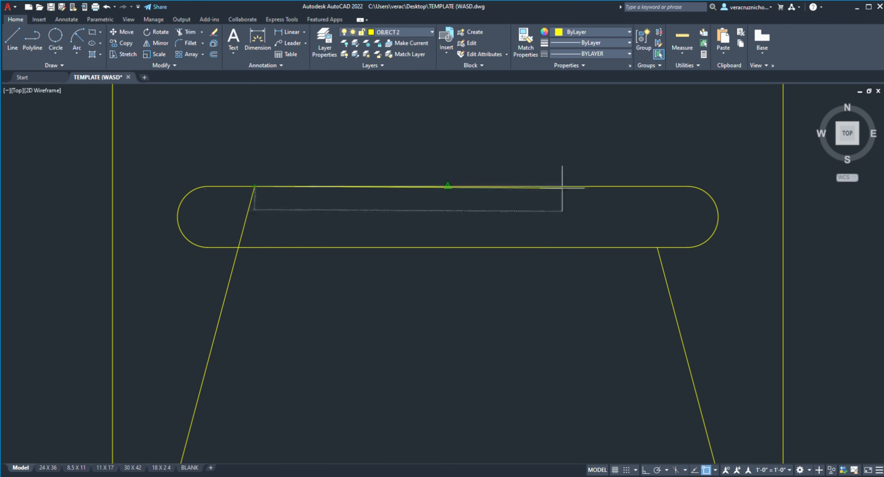
key(Escape)
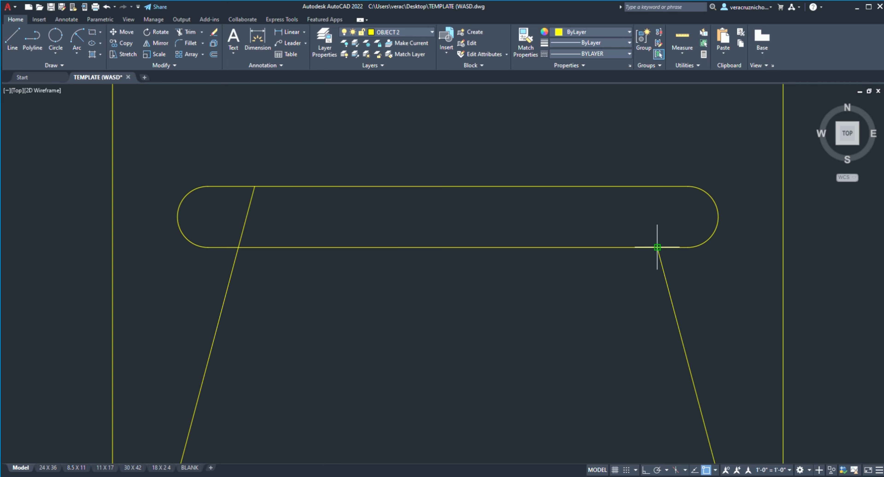
click(658, 247)
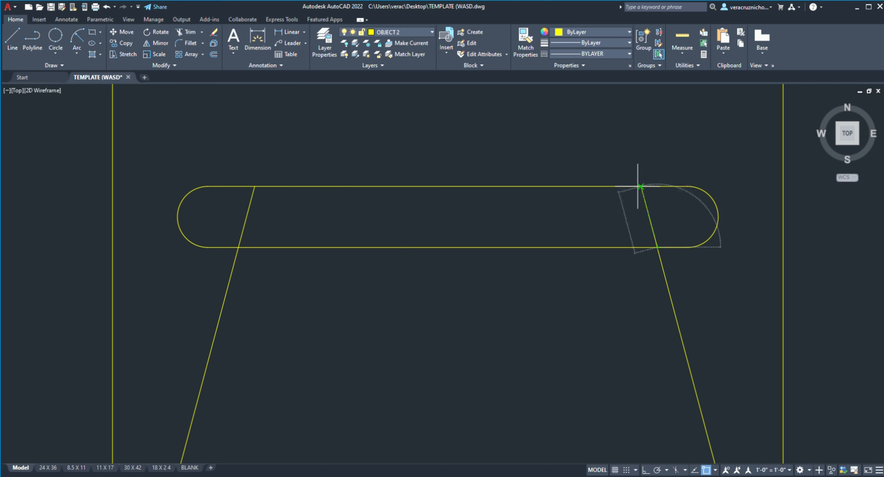
Step: Draw a line continuing the left slanted nozzle side upward from the rim's upper edge
click(8, 41)
middle_drag(373, 169, 346, 276)
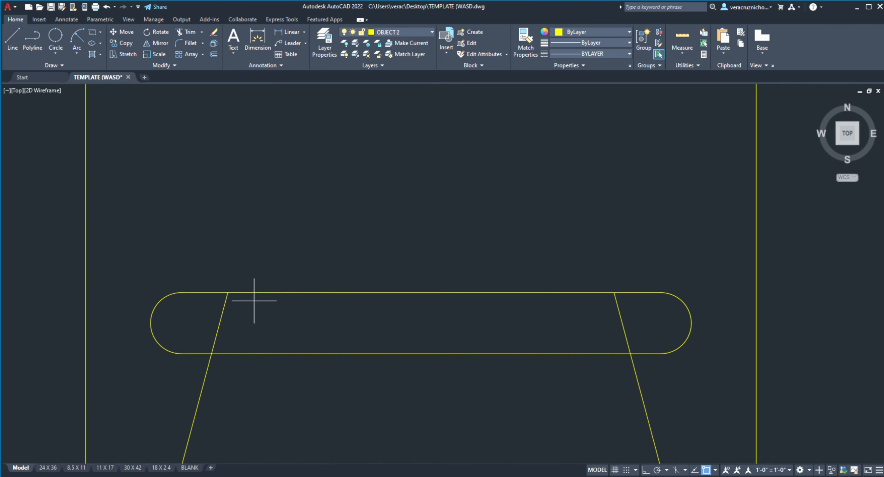
click(228, 292)
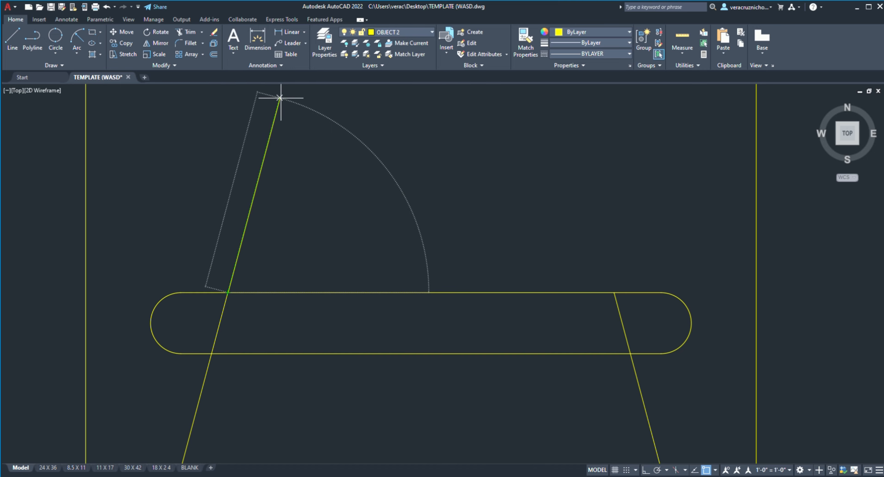
click(280, 98)
scroll(290, 118, down, 3)
middle_drag(362, 161, 306, 315)
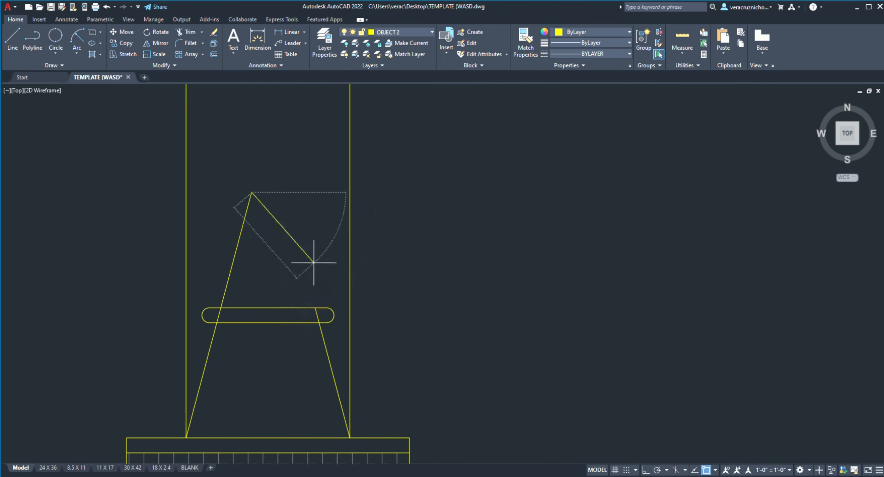
Step: Continue the right slanted side above the rim with a line of length 8 and close the nozzle tip horizontally
scroll(317, 249, up, 1)
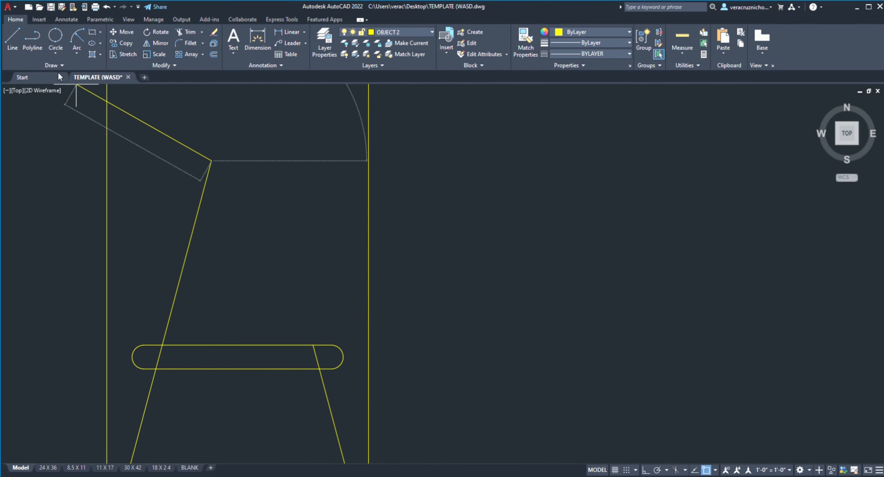
click(313, 345)
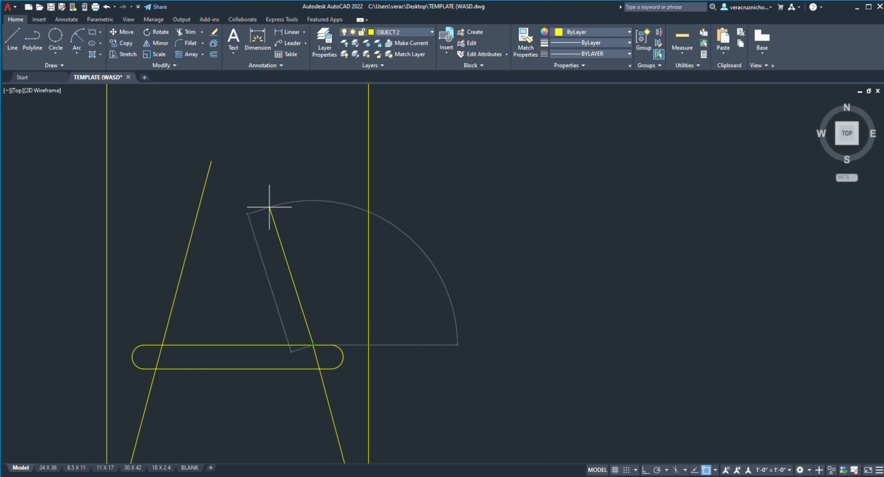
text(8)
key(Return)
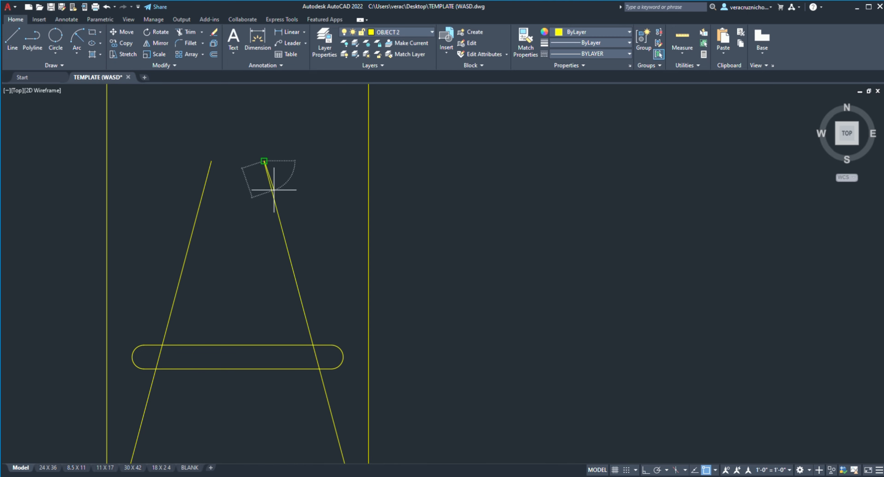
click(212, 161)
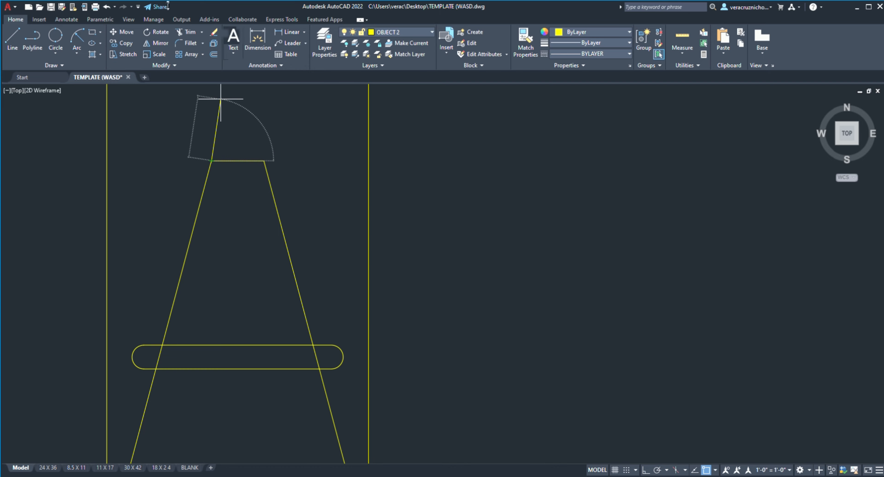
Step: Trim the slanted line segments inside the rim and remove the two vertical guide lines beside the nozzle
click(187, 31)
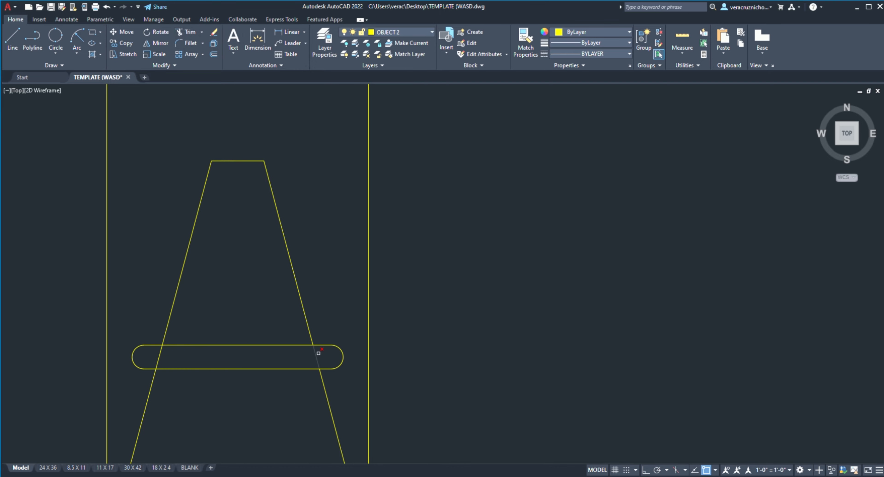
drag(319, 353, 158, 353)
drag(411, 256, 309, 236)
drag(108, 188, 105, 188)
scroll(398, 295, down, 9)
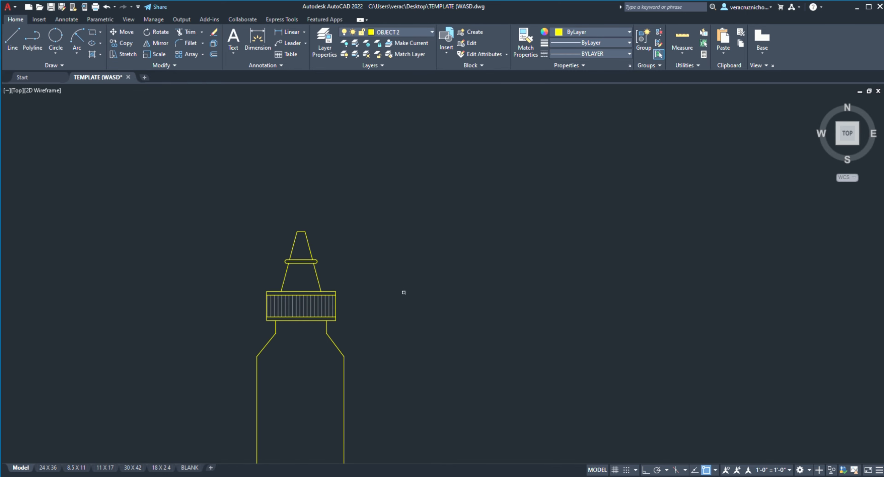
Step: Examine the completed glue bottle and its location relative to the reference sheet and ground lines
middle_drag(362, 319, 367, 266)
scroll(359, 256, up, 12)
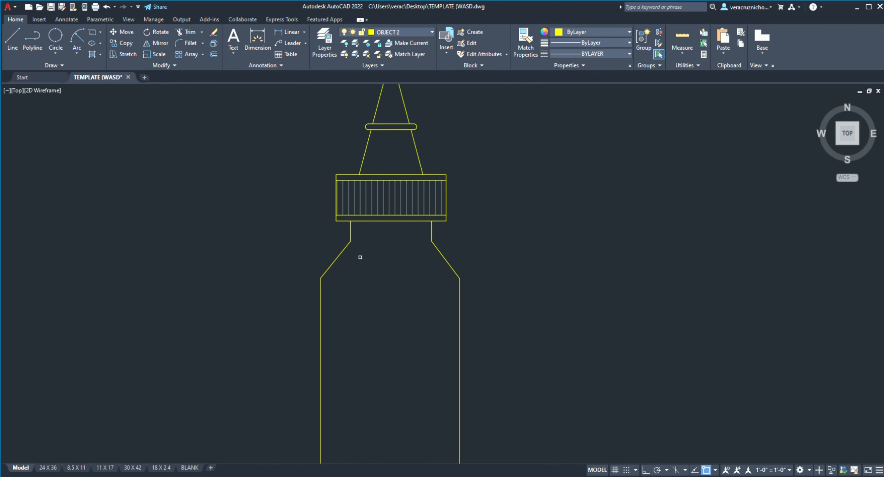
scroll(348, 247, down, 8)
scroll(348, 247, down, 5)
scroll(354, 259, up, 5)
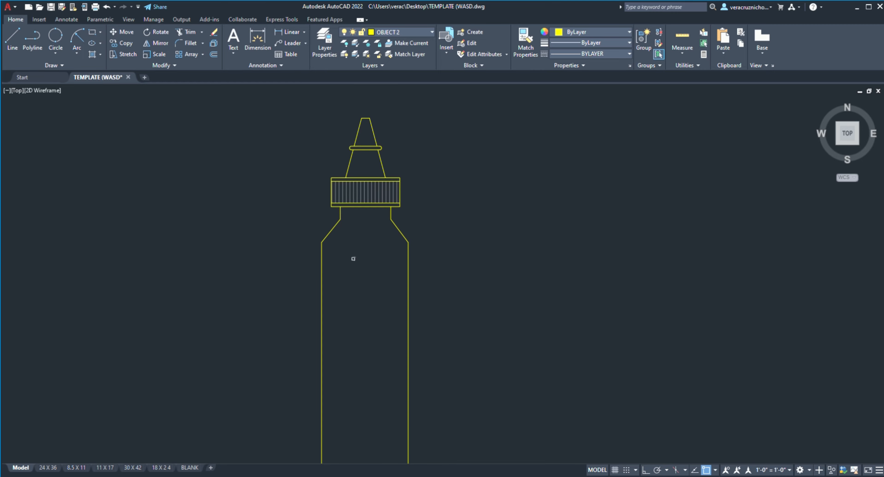
scroll(357, 247, down, 4)
scroll(361, 237, up, 9)
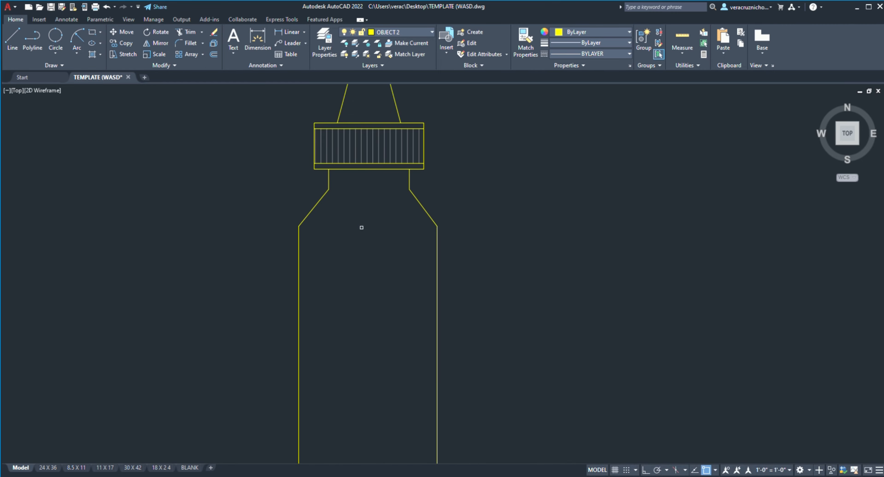
scroll(359, 229, down, 5)
scroll(365, 234, down, 8)
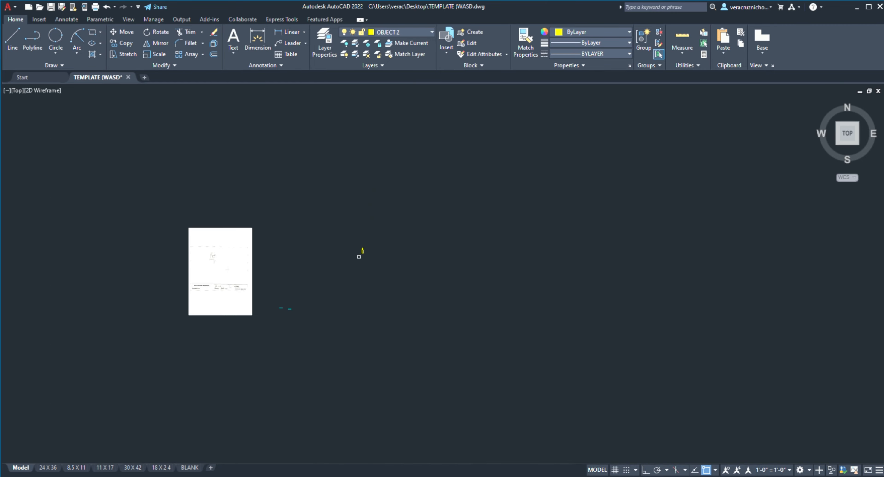
scroll(183, 294, up, 8)
scroll(385, 223, down, 4)
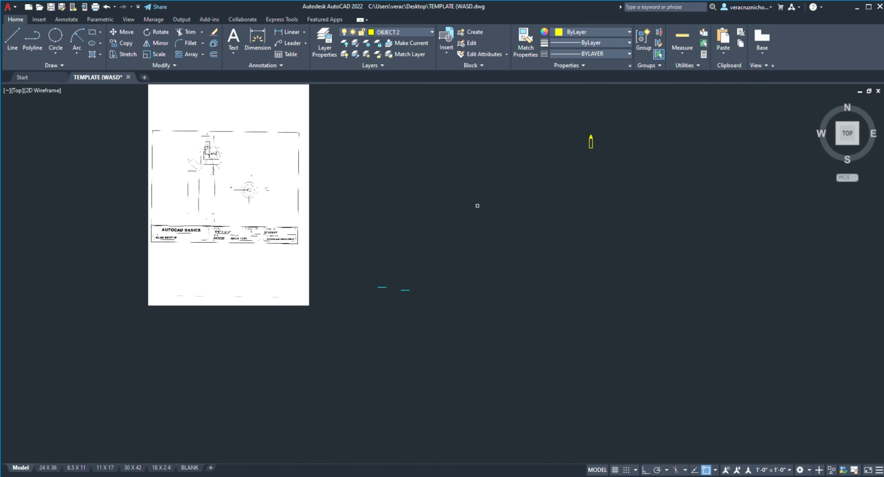
Step: Move the whole bottle so its lower right corner sits on the left end of the right cyan ground line
middle_drag(548, 140, 422, 190)
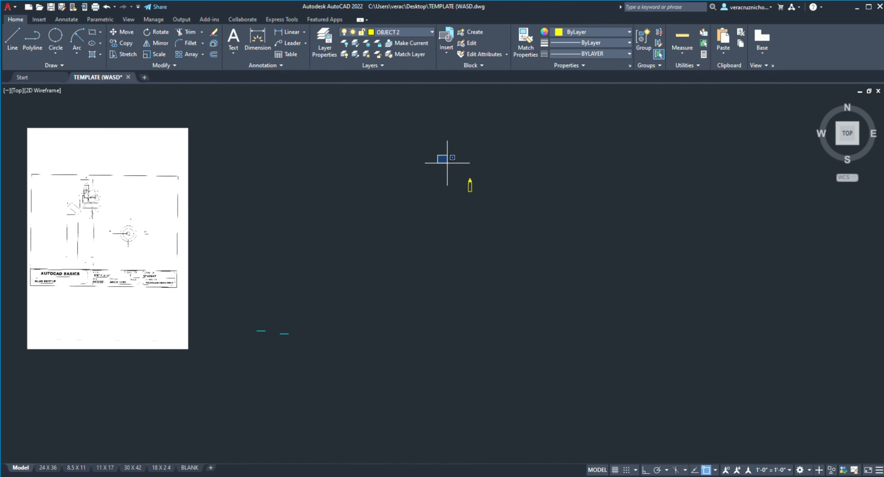
drag(441, 156, 502, 213)
click(472, 191)
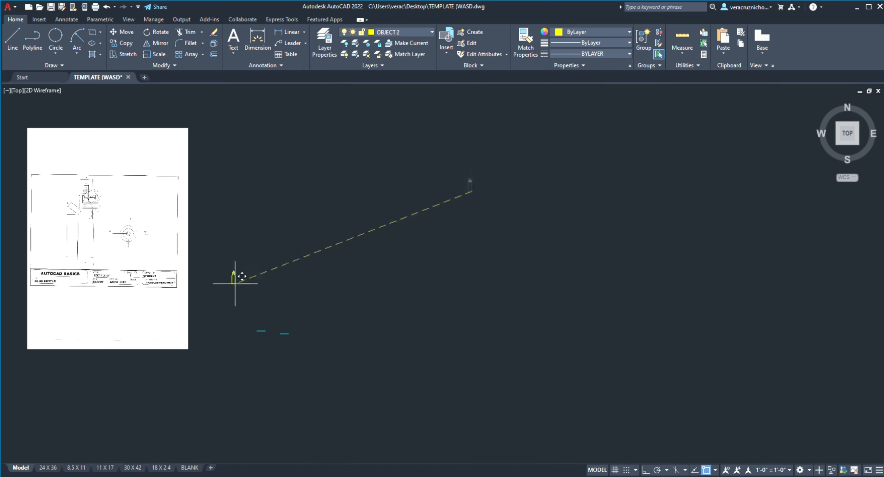
scroll(239, 288, up, 9)
middle_drag(353, 344, 336, 197)
scroll(447, 275, down, 4)
scroll(481, 433, up, 6)
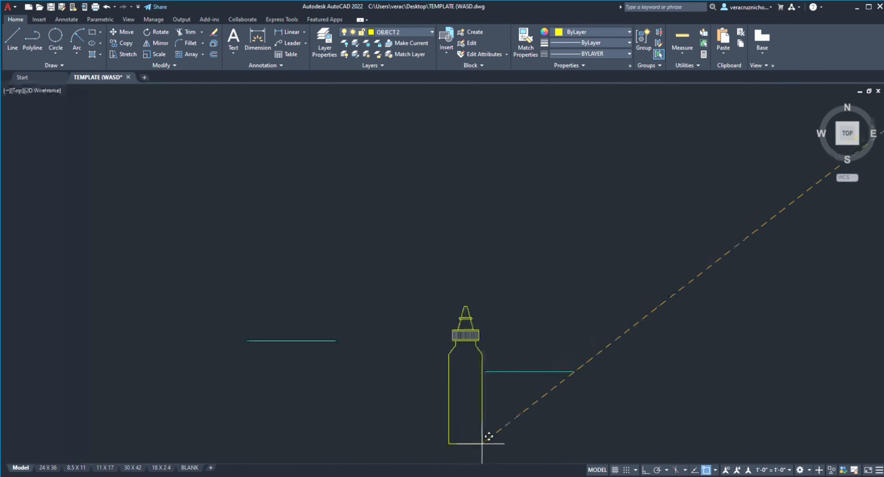
click(478, 351)
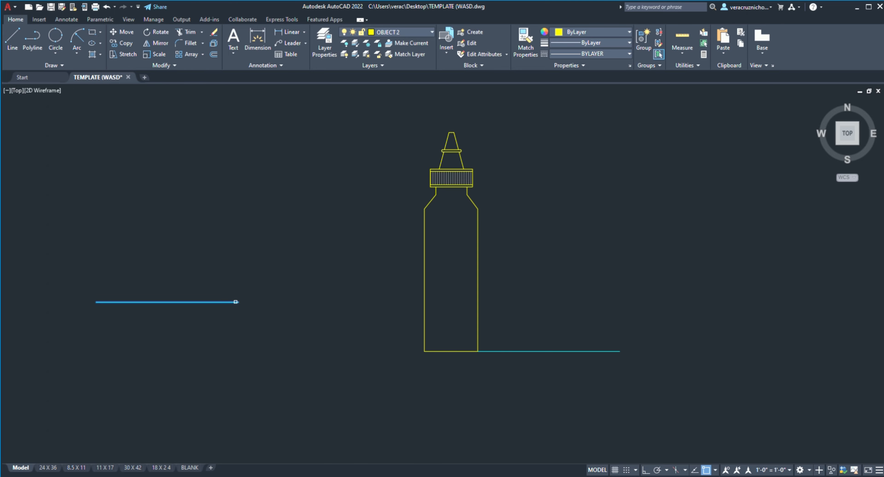
Step: Move the other cyan ground line so its right end meets the bottle's lower left corner
click(239, 301)
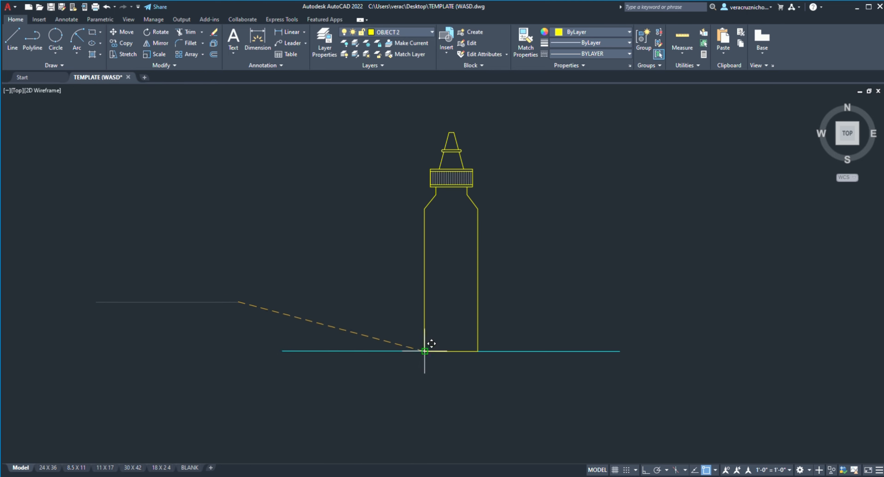
click(425, 351)
scroll(524, 292, down, 2)
middle_drag(514, 289, 405, 297)
scroll(406, 284, down, 4)
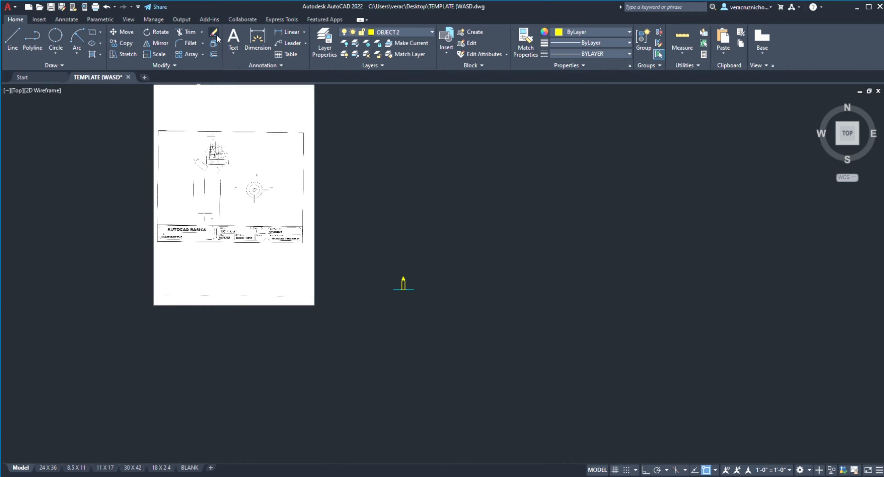
scroll(282, 221, up, 2)
scroll(180, 103, up, 4)
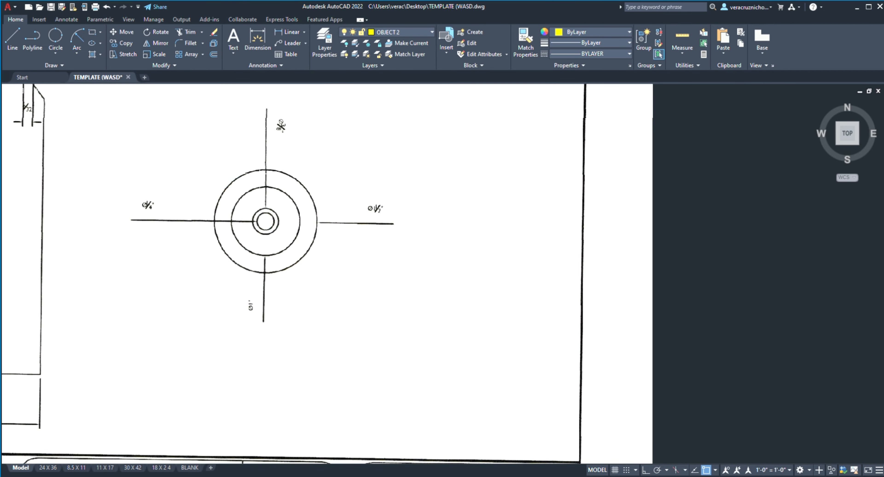
scroll(337, 230, down, 5)
middle_drag(484, 254, 369, 229)
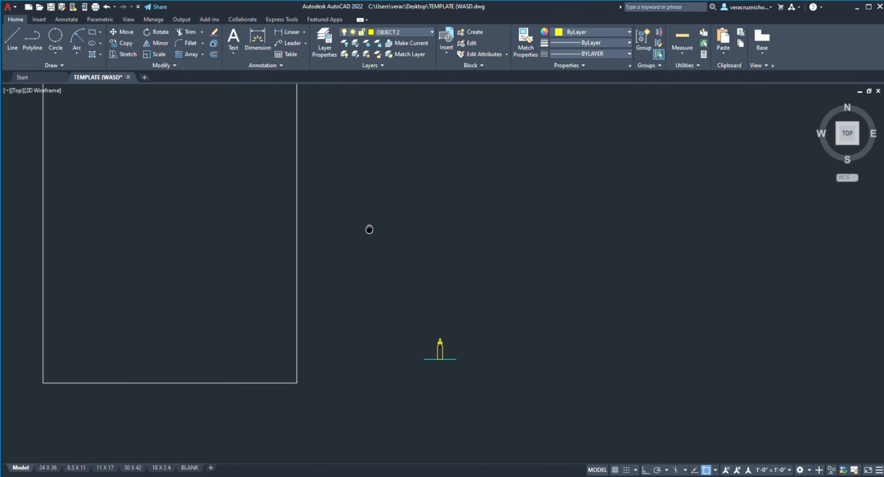
scroll(466, 338, up, 4)
scroll(466, 338, up, 4)
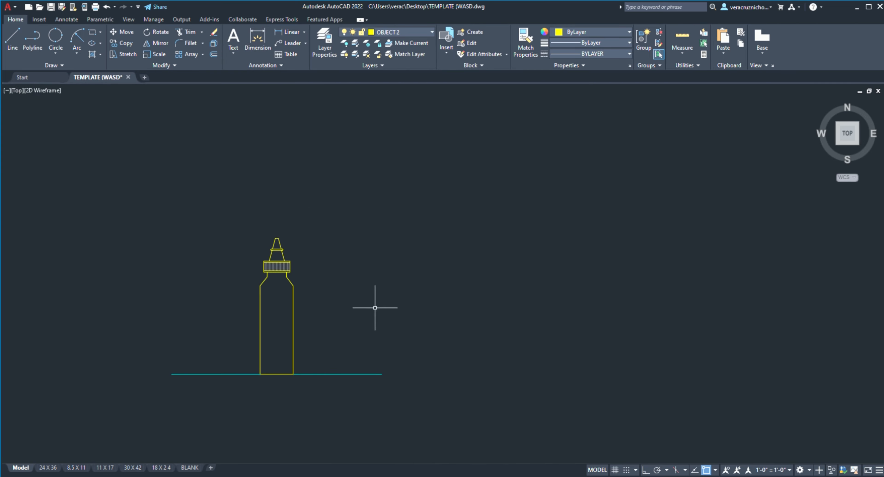
Step: Try adding a multiline text label starting with SIDE below the bottle's ground line on layer OBJECT 2
middle_drag(375, 306, 315, 266)
click(234, 40)
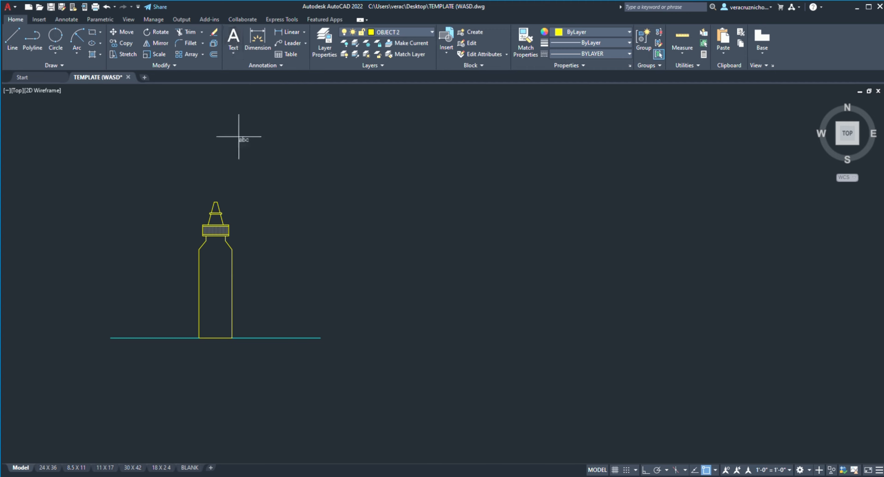
click(172, 349)
click(263, 368)
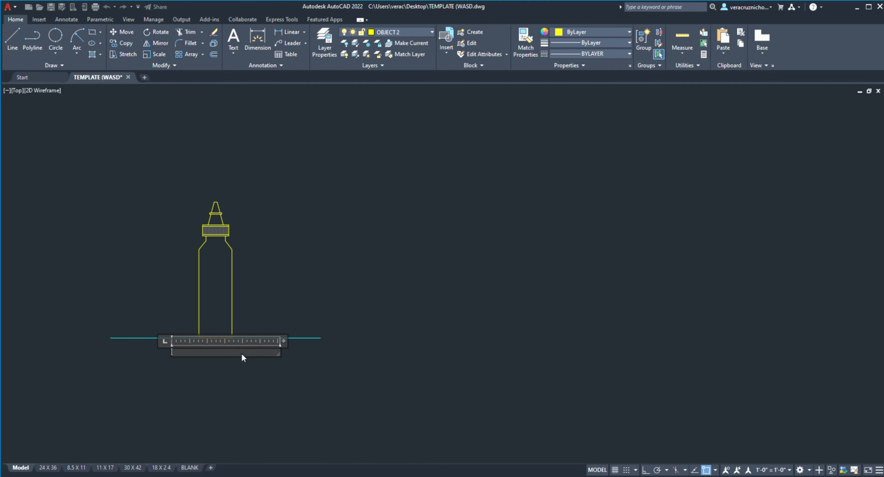
middle_drag(325, 379, 352, 382)
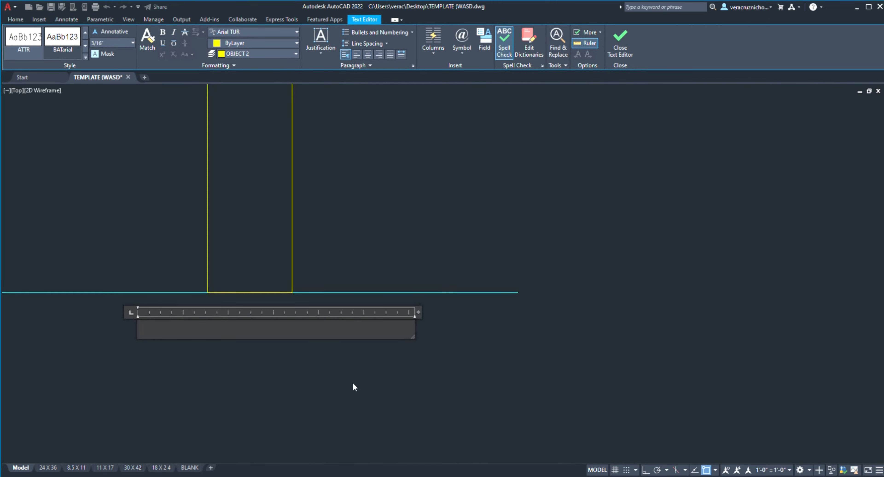
text(SIDE)
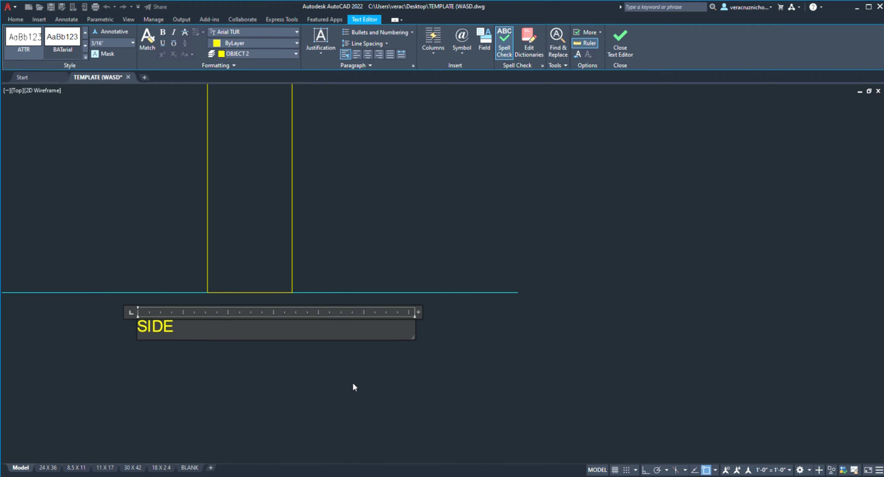
click(621, 43)
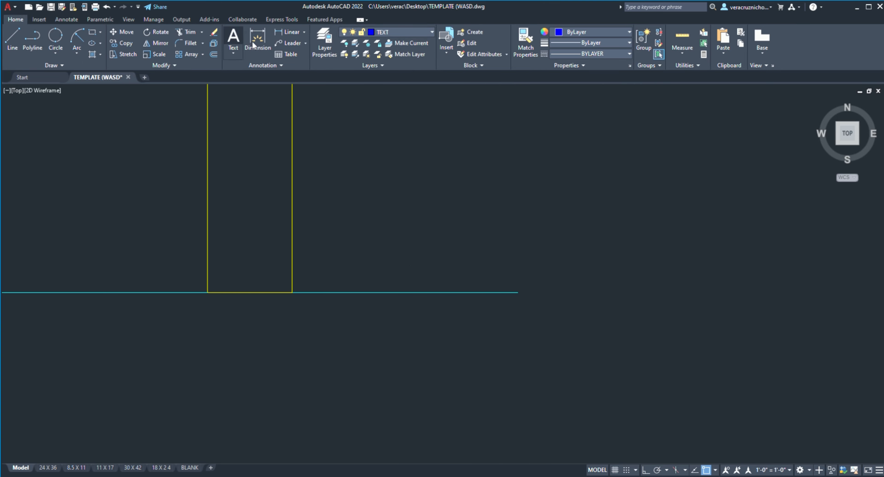
Step: Add the multiline text label SIDE VIEW below the bottle's ground line on layer TEXT
click(238, 44)
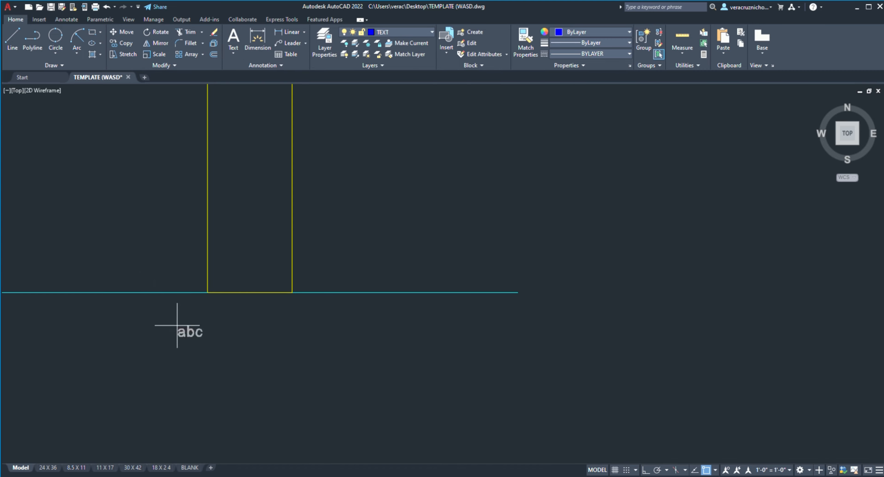
click(202, 314)
click(329, 364)
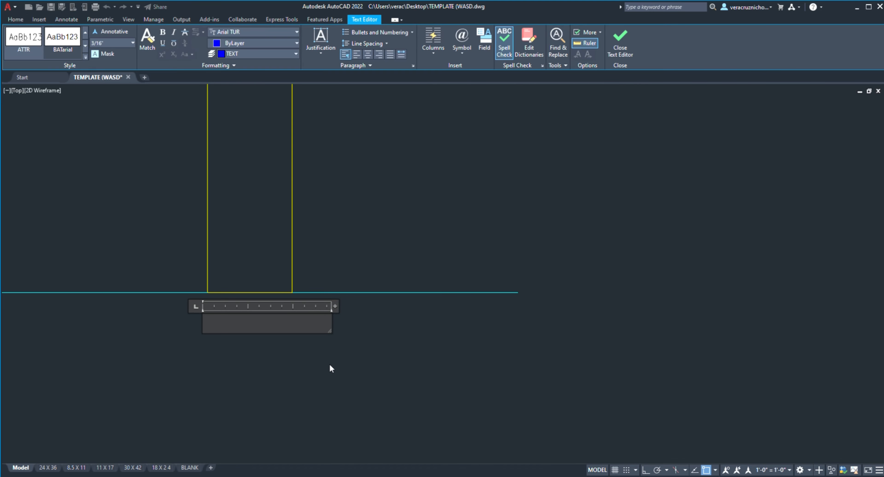
text(SIDE VIEW)
click(358, 353)
scroll(382, 350, down, 2)
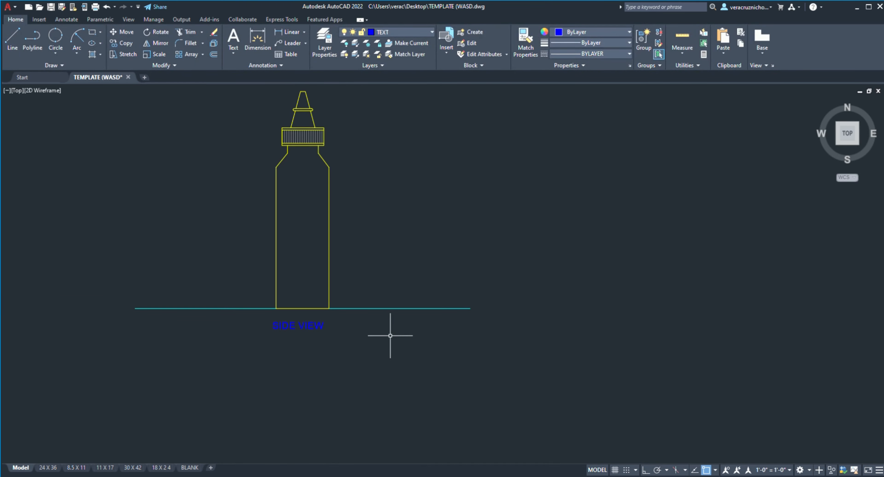
Step: Add the multiline text label TOP VIEW below the right ground line, level with the side view's label
middle_drag(395, 339, 238, 340)
click(266, 324)
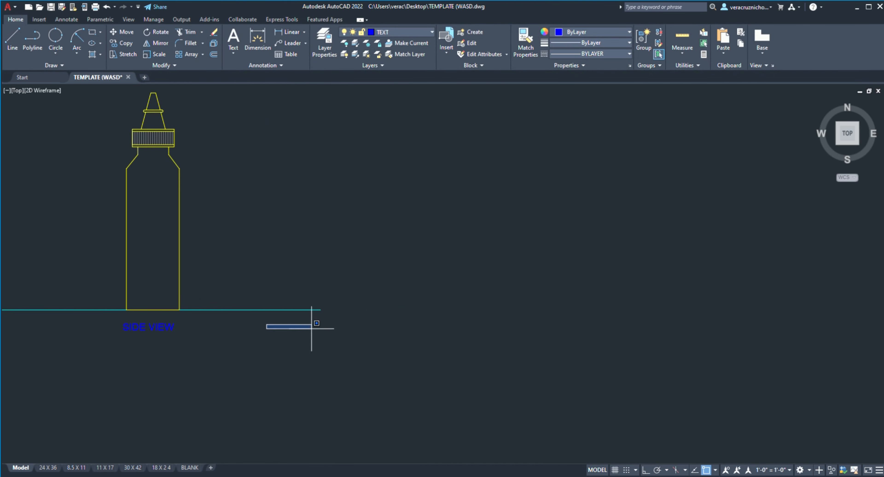
click(234, 44)
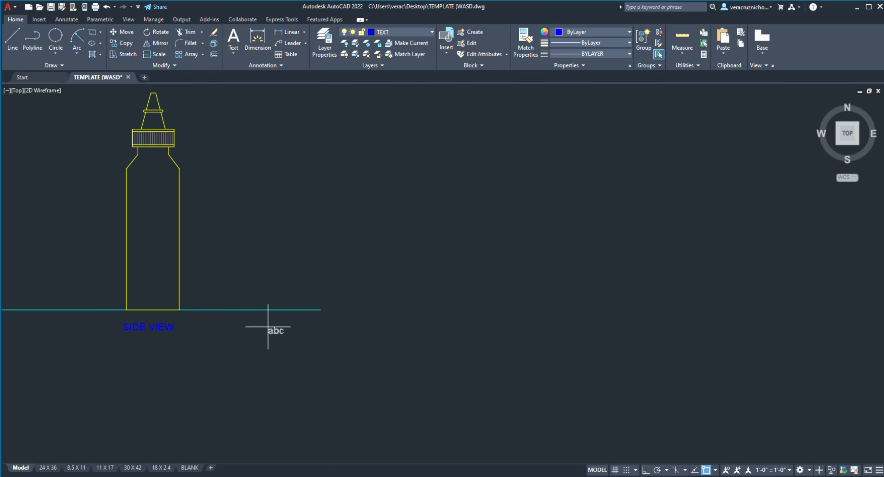
click(256, 324)
click(352, 338)
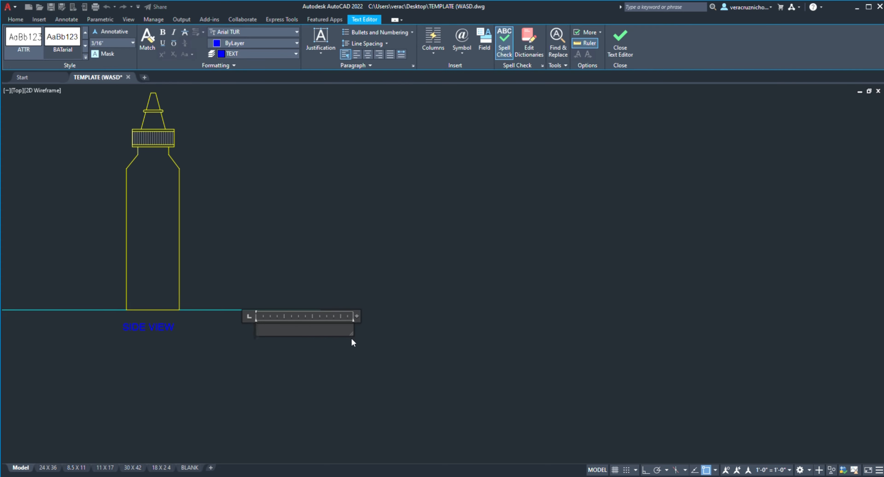
text(TOP VIEW)
click(374, 324)
middle_drag(355, 296, 371, 319)
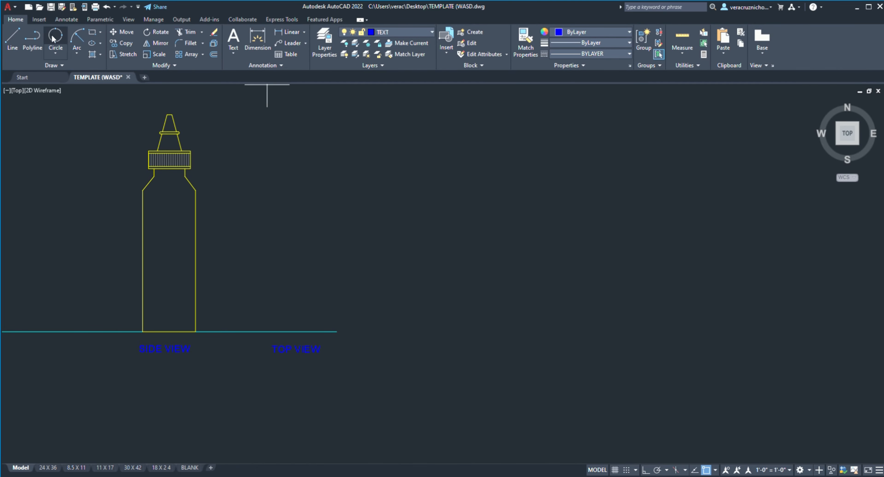
click(56, 56)
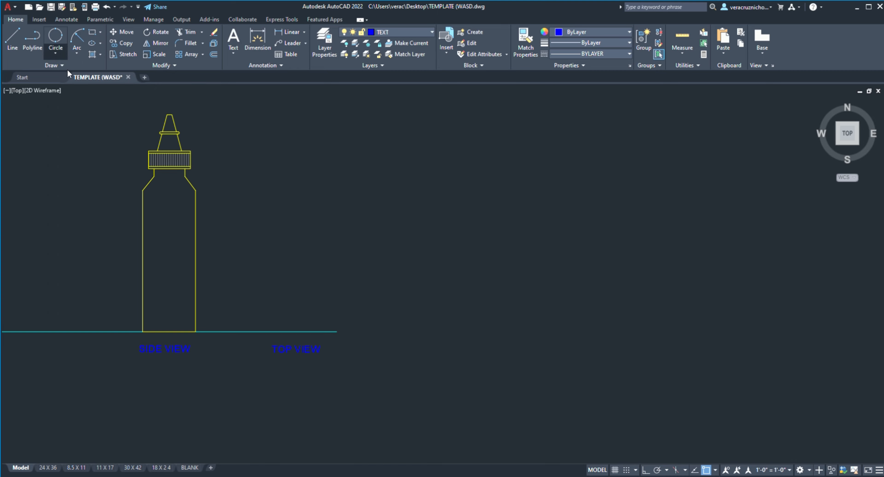
click(67, 69)
click(277, 242)
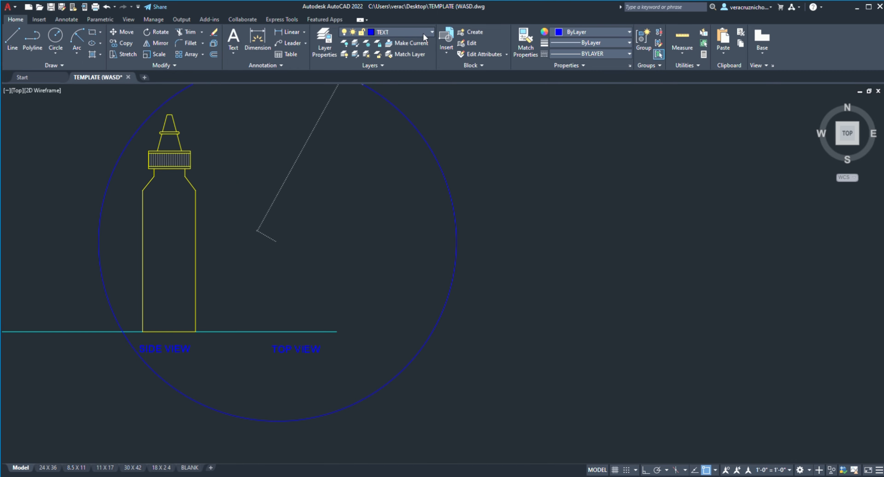
key(Escape)
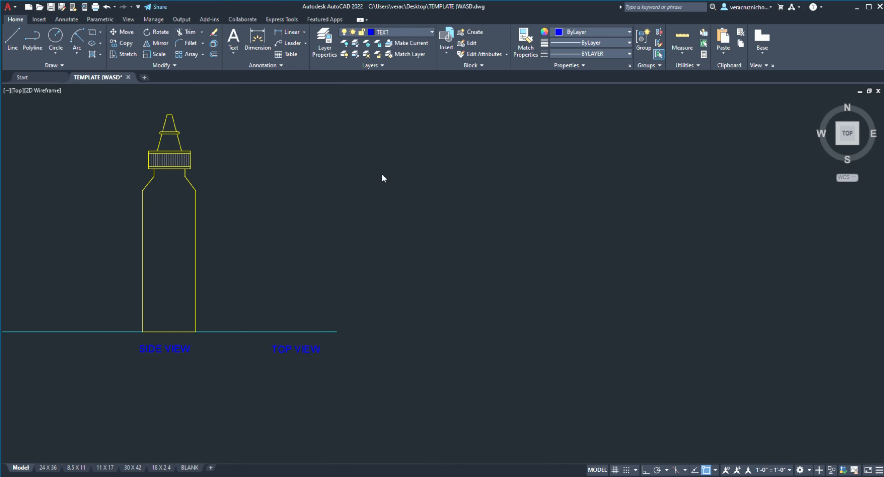
Step: On layer OBJECT 2, draw the top view's outer circle beside the bottle and shift it horizontally farther from the bottle
click(387, 285)
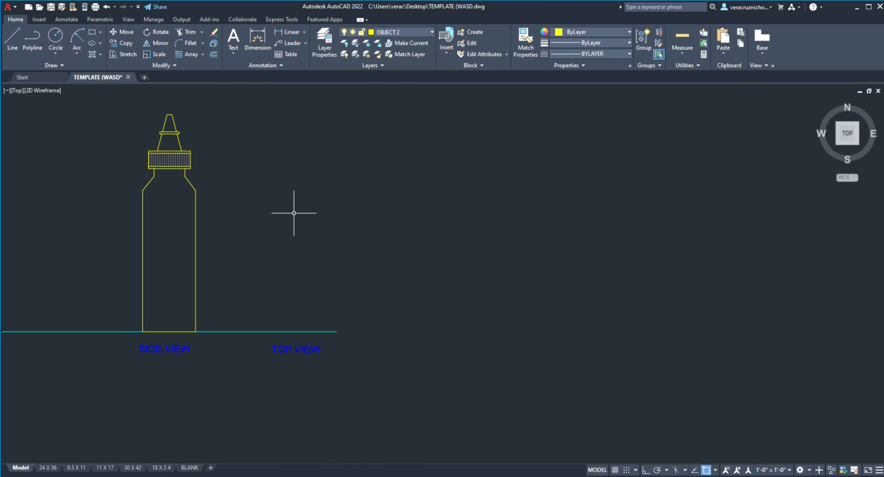
click(287, 231)
click(47, 36)
click(279, 255)
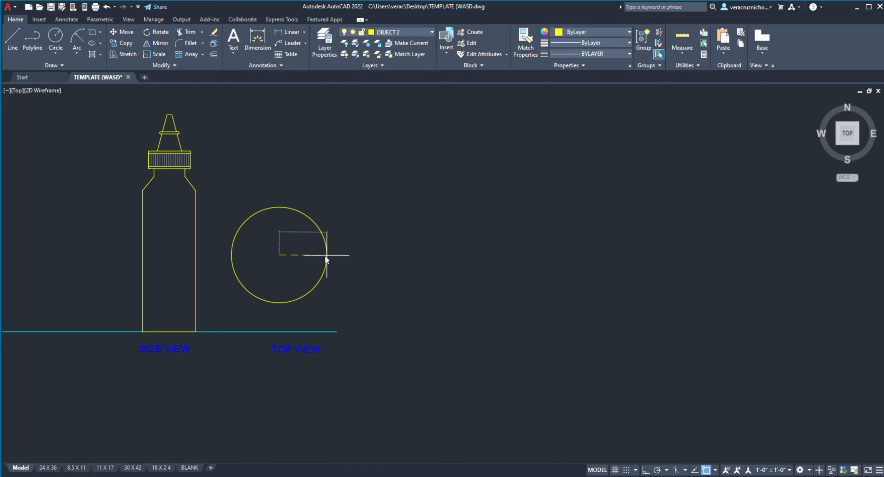
click(332, 254)
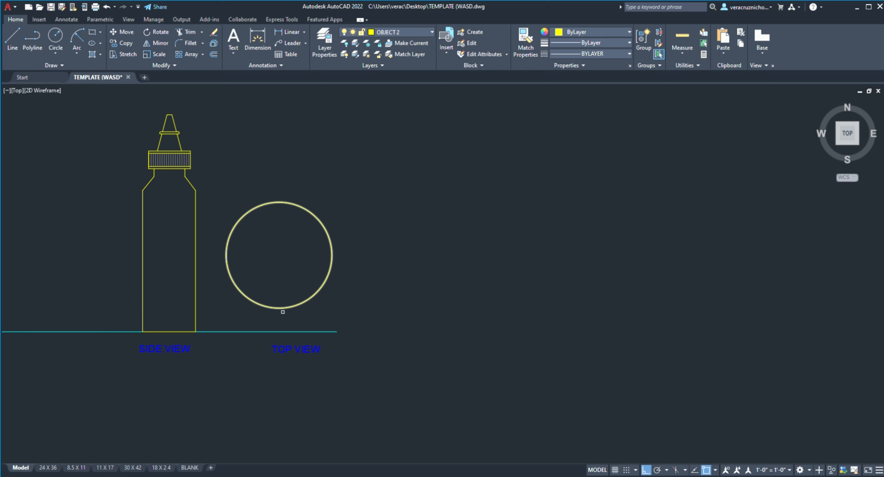
click(283, 308)
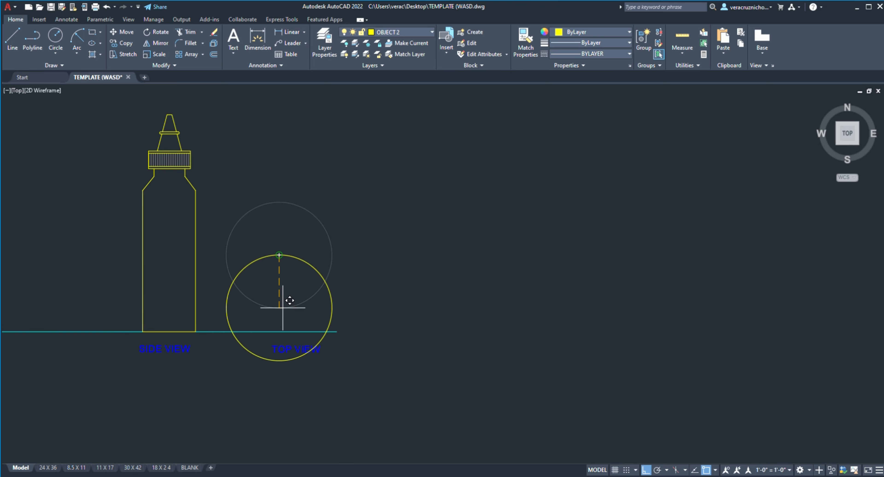
click(345, 279)
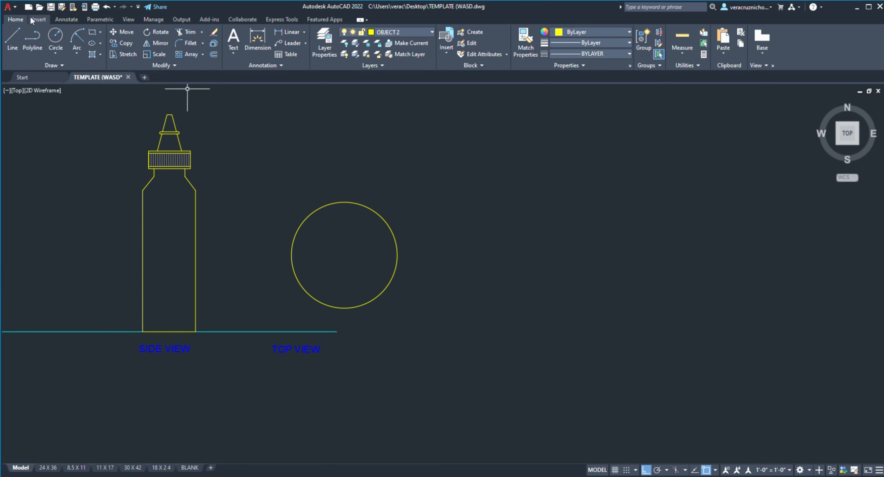
Step: Try shifting the right ground line horizontally away from the bottle so it runs beneath the circle
click(12, 39)
scroll(336, 289, down, 2)
middle_drag(337, 289, 381, 240)
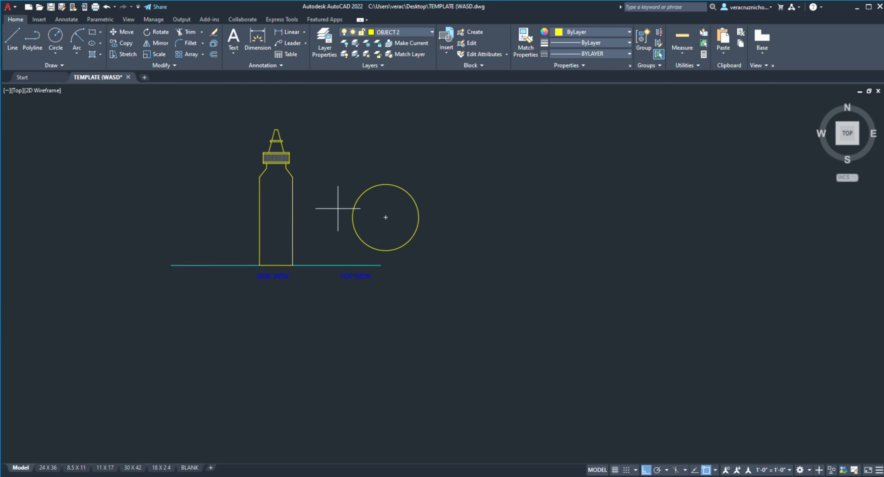
scroll(277, 156, up, 2)
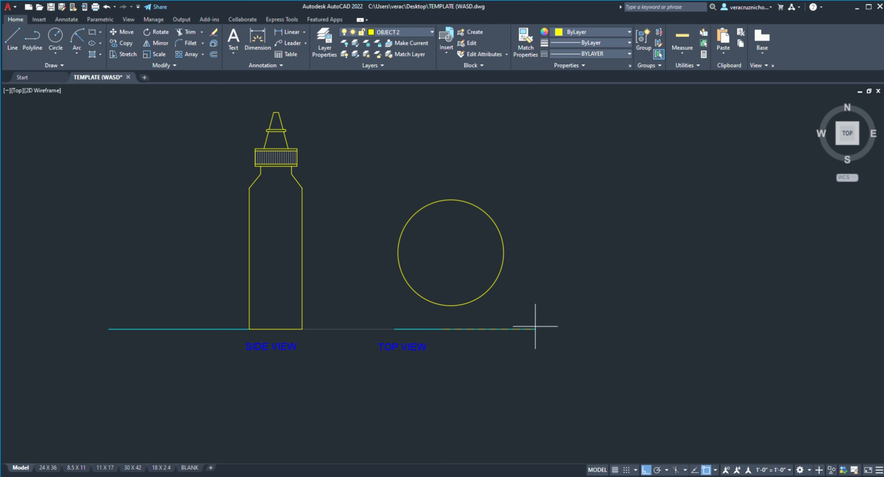
key(Escape)
Step: Erase the ground line segment beneath the circle
click(13, 38)
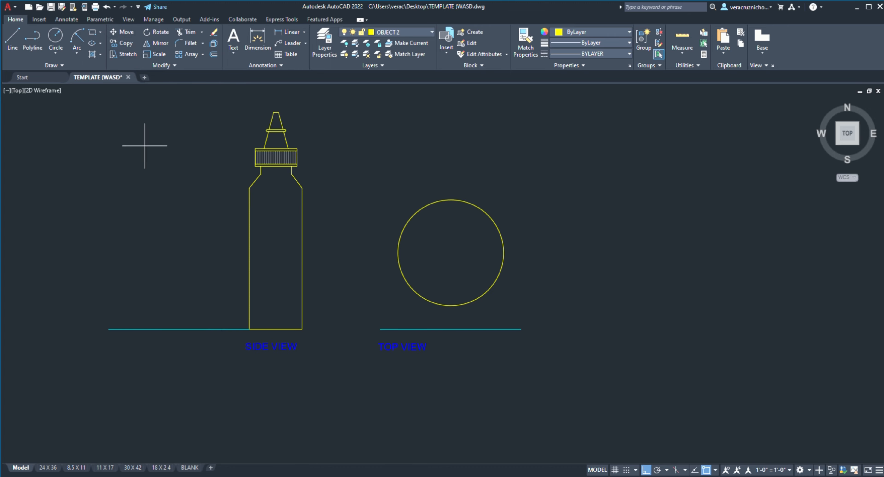
click(188, 34)
click(477, 329)
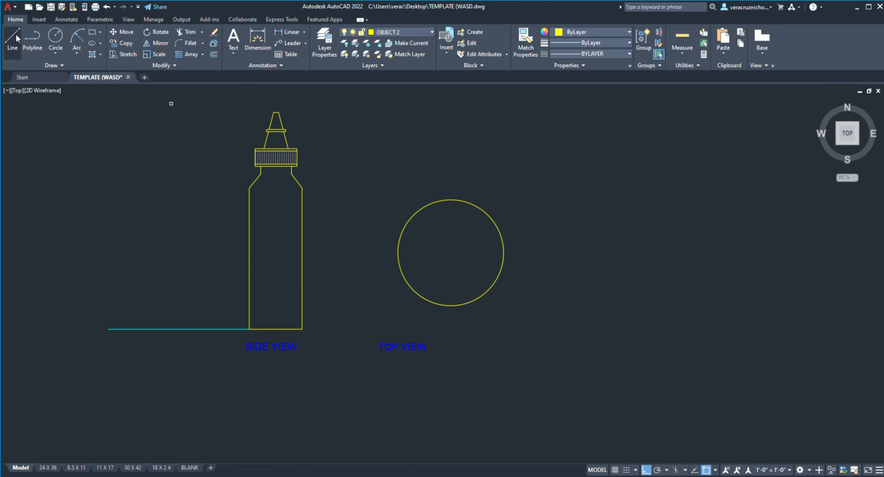
Step: Draw a horizontal line from the bottle's lower right corner past the circle and match its properties to the left cyan ground line
click(302, 330)
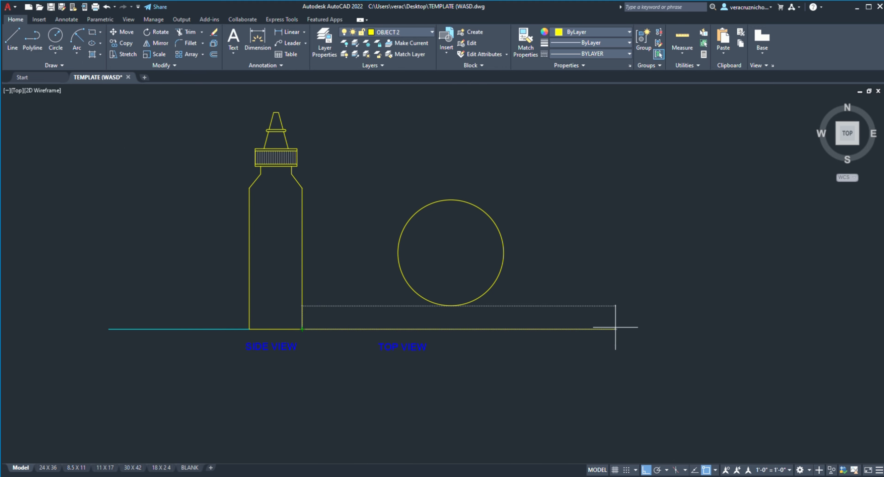
click(615, 330)
key(Escape)
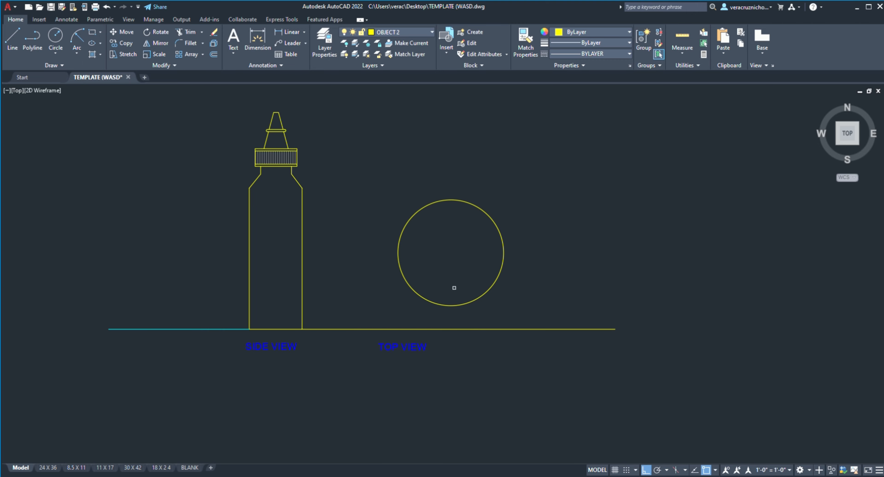
click(186, 330)
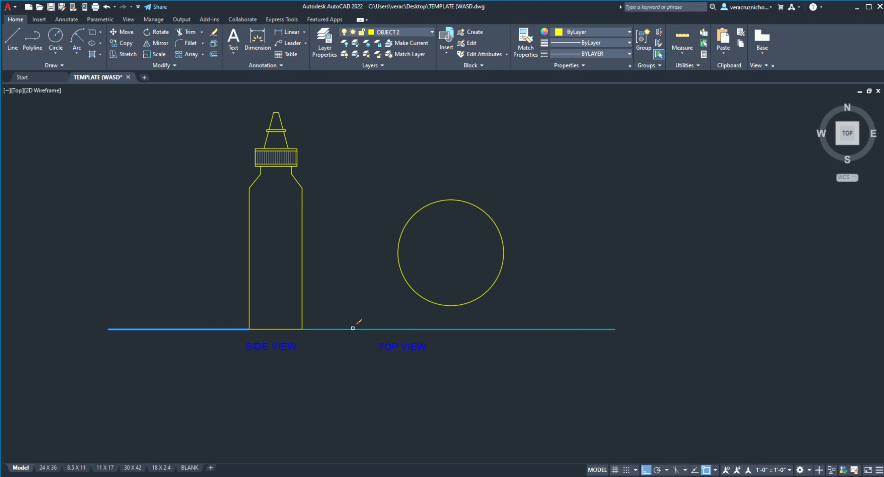
key(Escape)
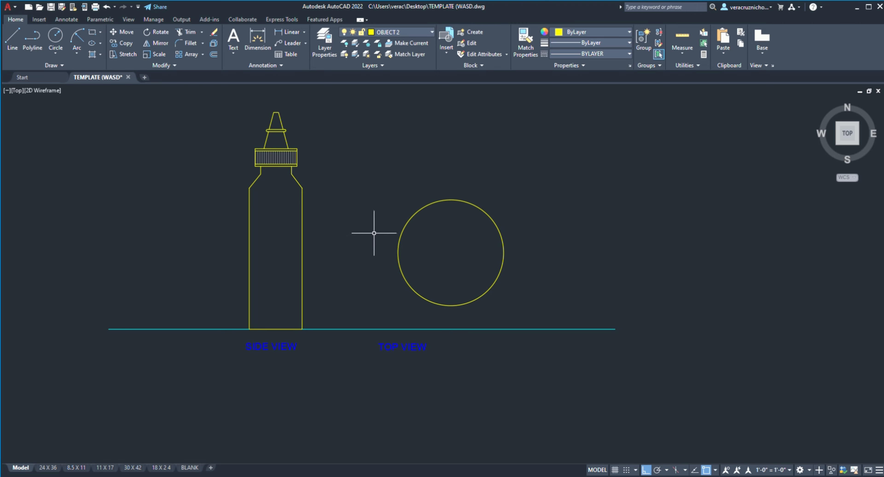
Step: Move the TOP VIEW label horizontally so it is centred beneath the circle
click(415, 344)
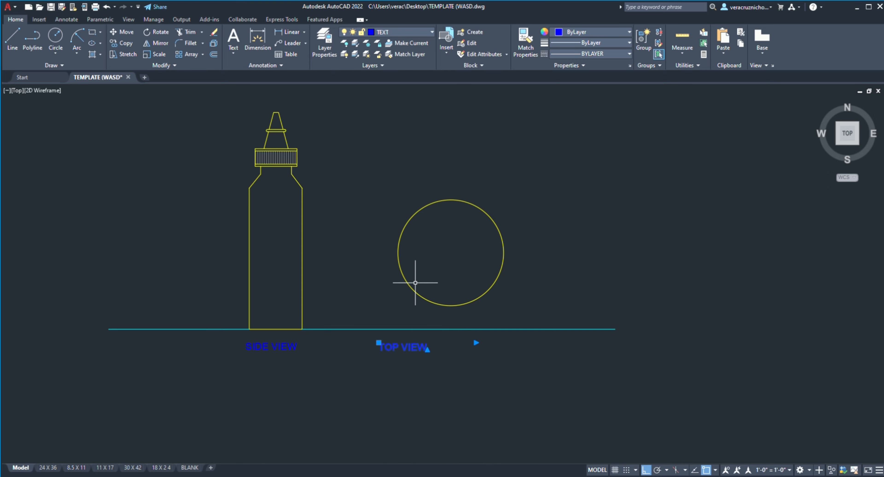
click(122, 32)
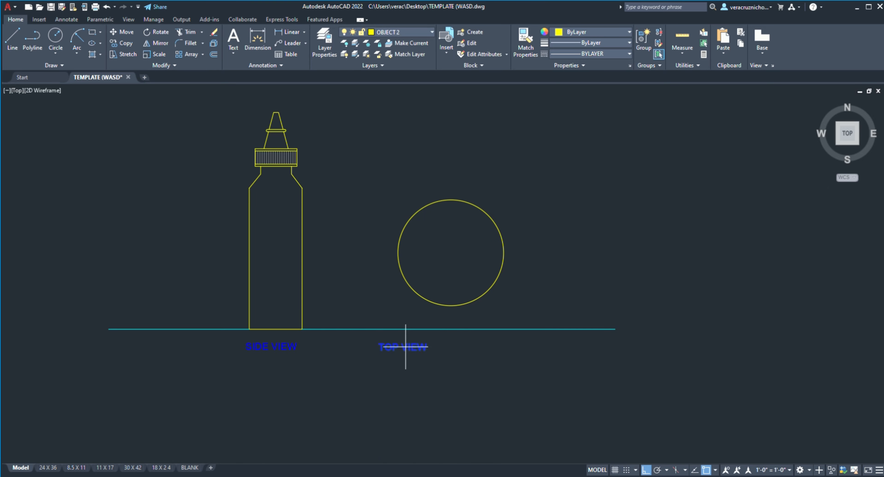
click(450, 349)
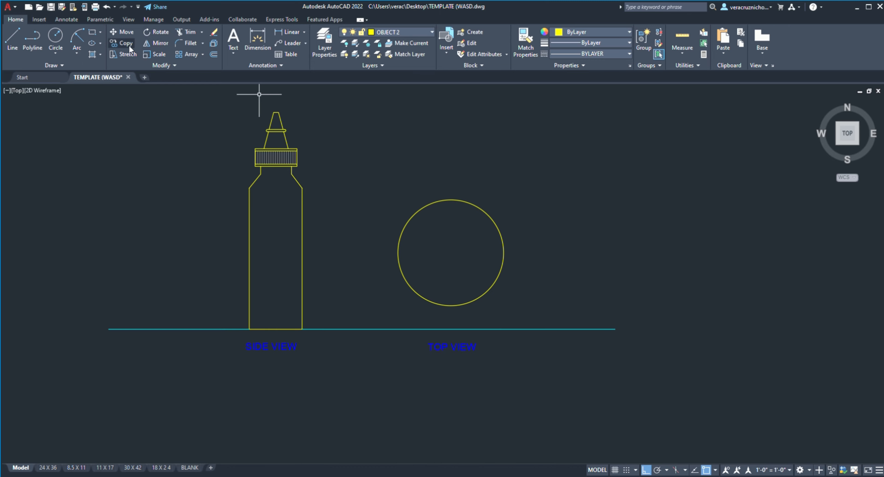
Step: Draw two smaller circles concentric with the outer circle, one about two thirds and one about a quarter of its diameter
click(56, 37)
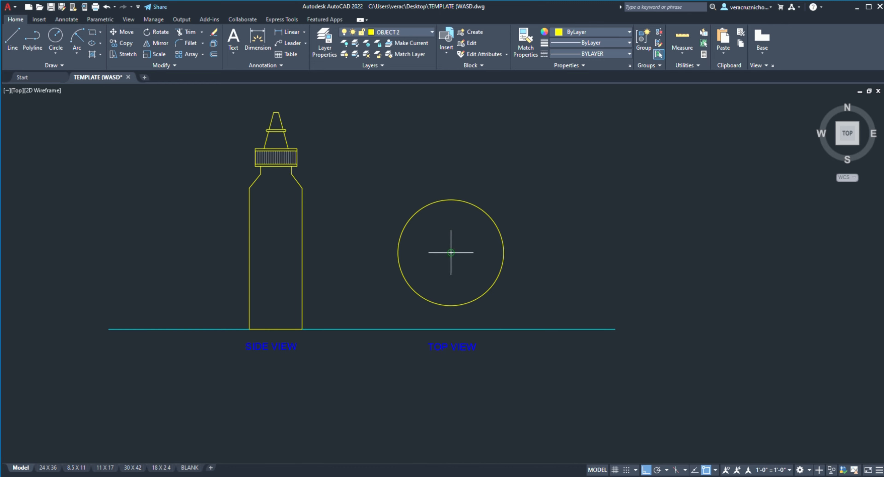
click(451, 253)
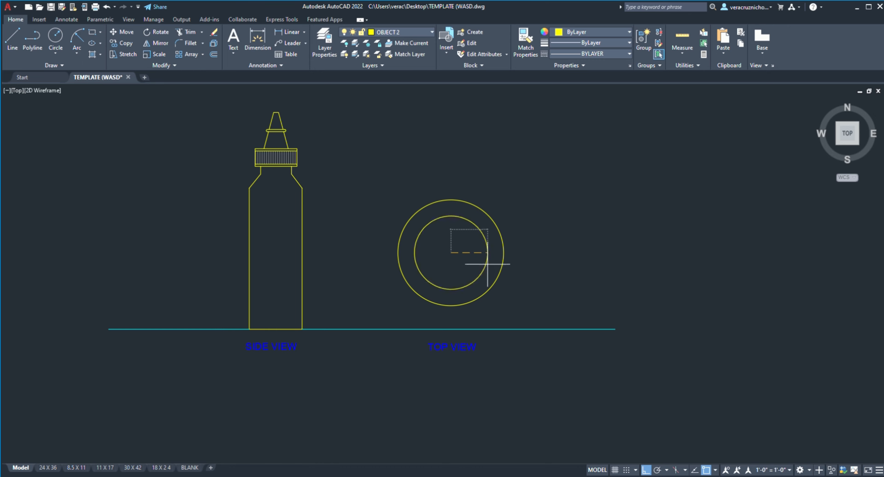
click(486, 264)
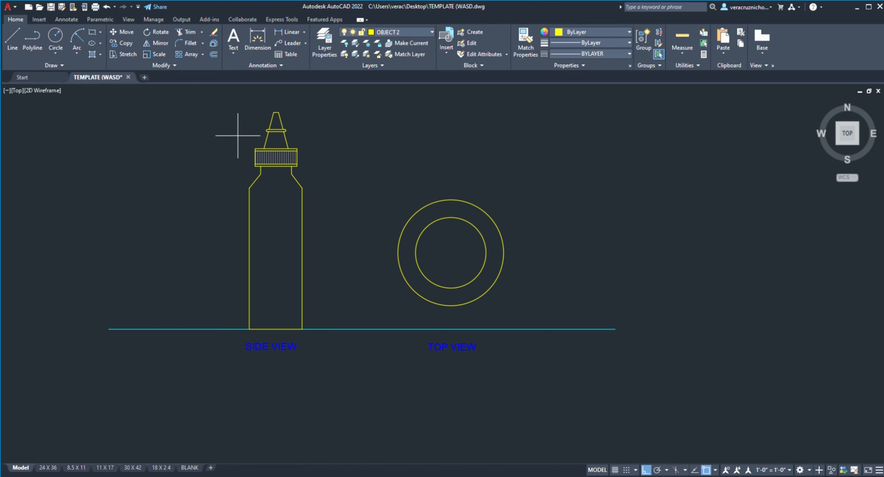
click(451, 253)
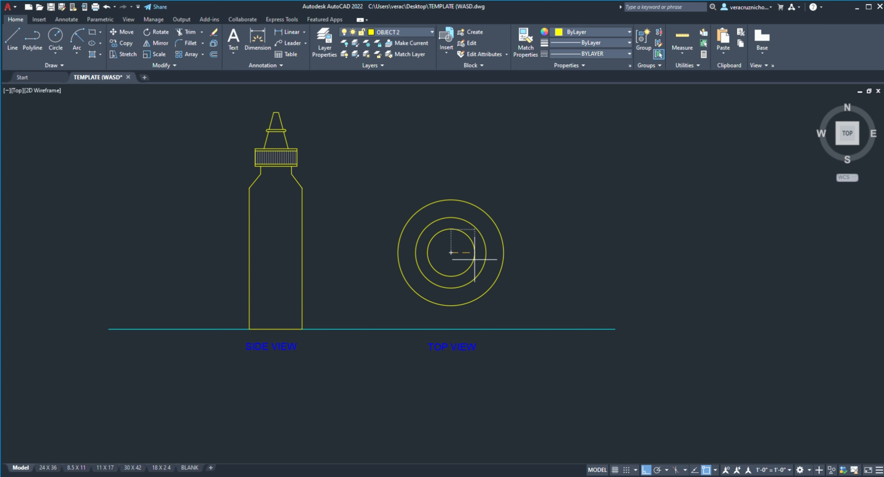
key(Return)
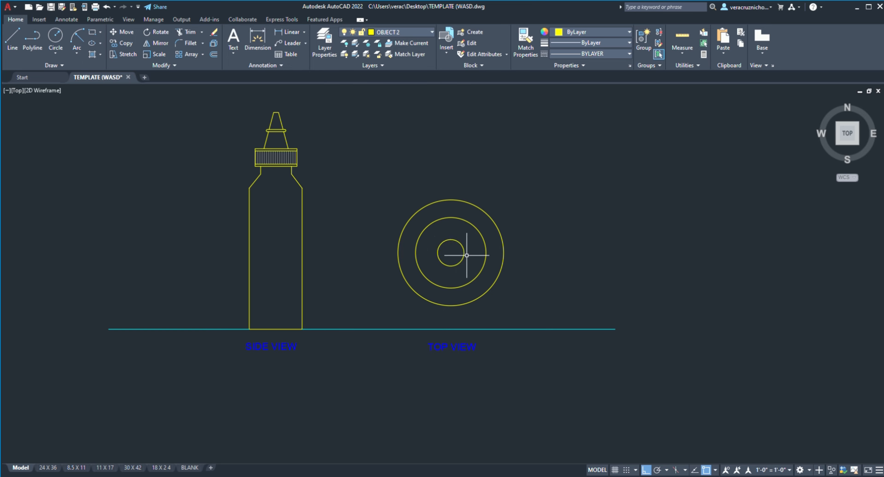
Step: Draw a fourth concentric circle just inside the top view's smallest circle
scroll(460, 255, up, 6)
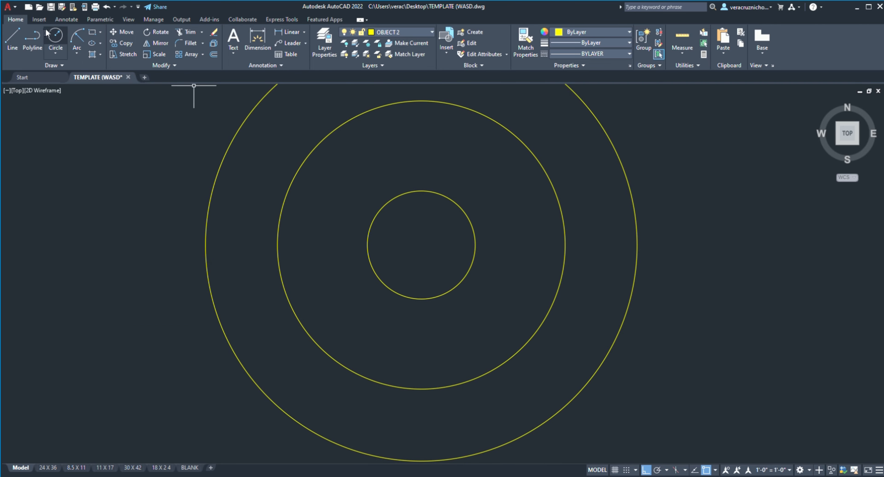
click(54, 34)
click(421, 244)
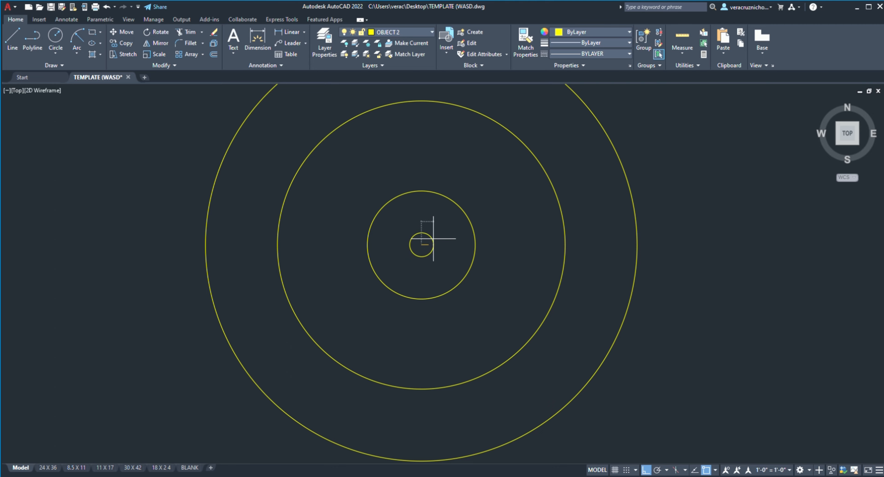
click(458, 239)
scroll(457, 242, down, 8)
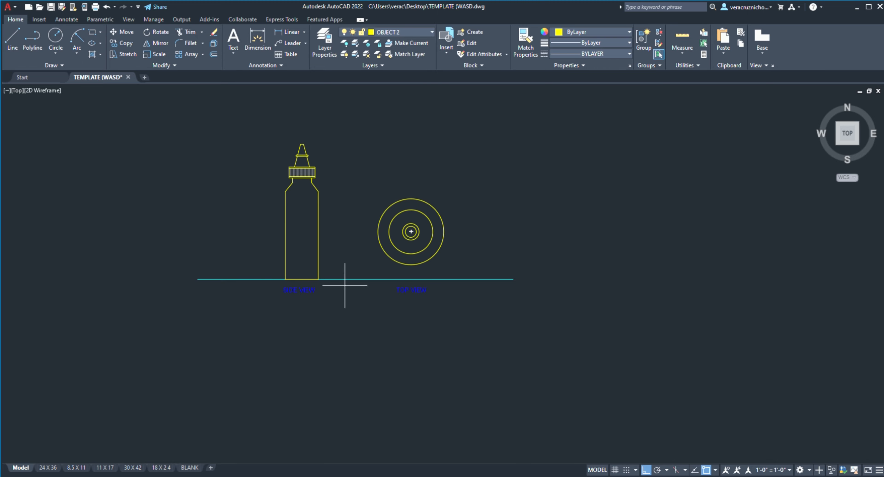
scroll(417, 236, up, 2)
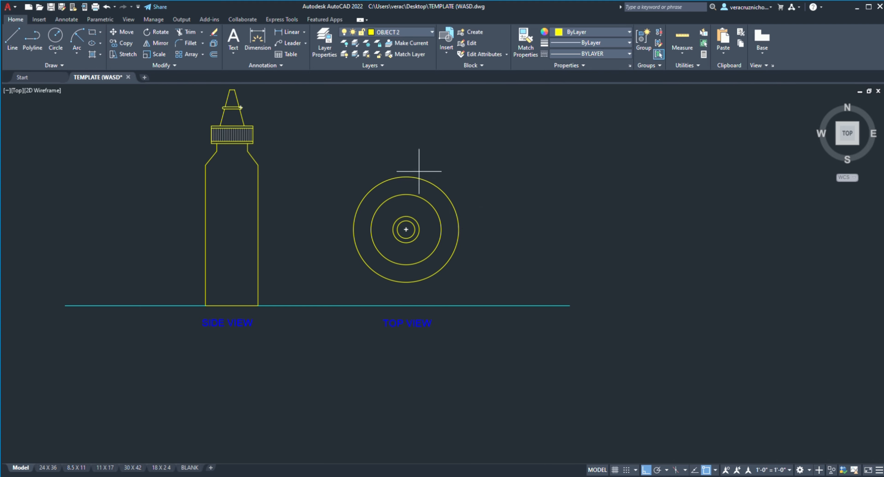
scroll(361, 154, down, 2)
scroll(351, 152, up, 4)
scroll(359, 148, down, 4)
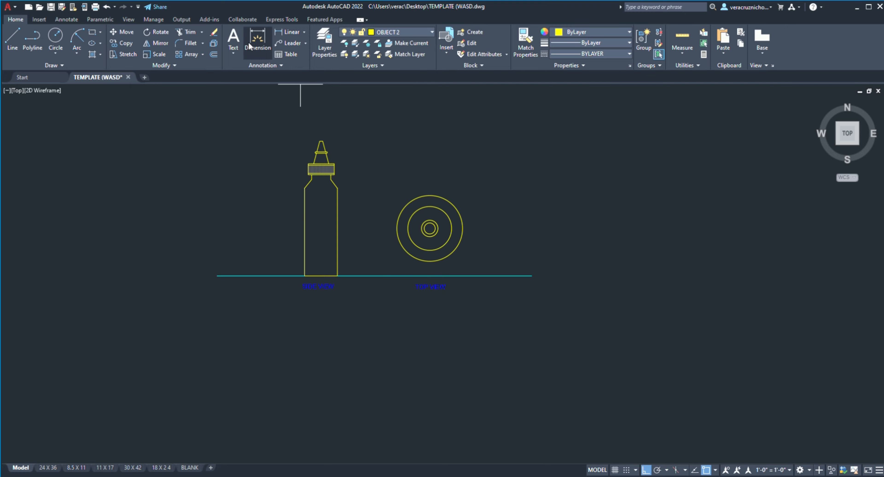
Step: Make the DIMENSIONS layer current and add a linear dimension for the bottle body's straight side, placed outside its left edge
scroll(306, 237, up, 4)
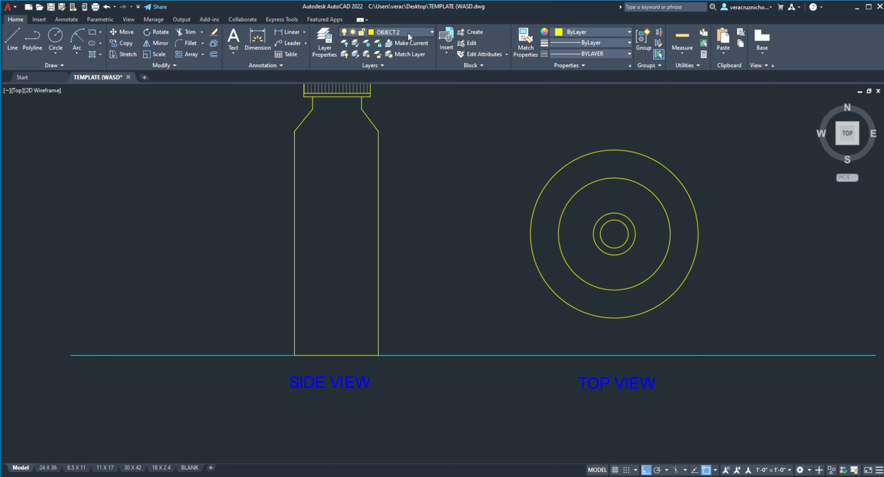
click(399, 66)
click(295, 131)
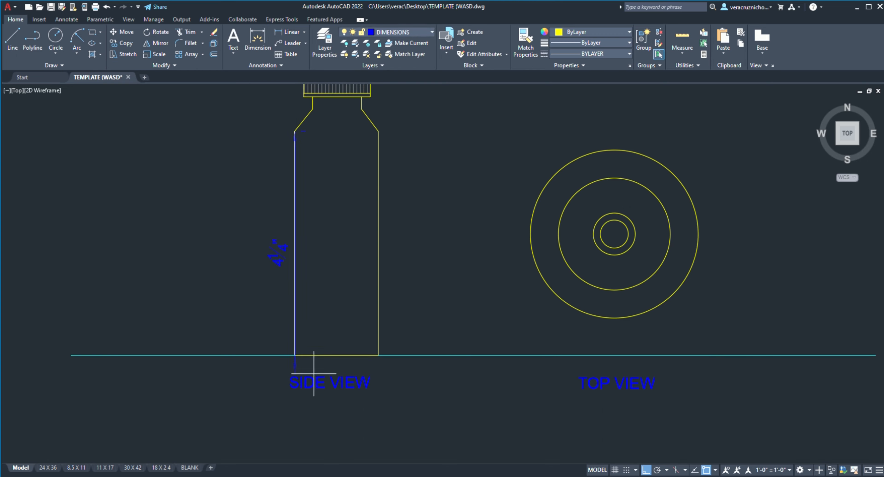
click(295, 355)
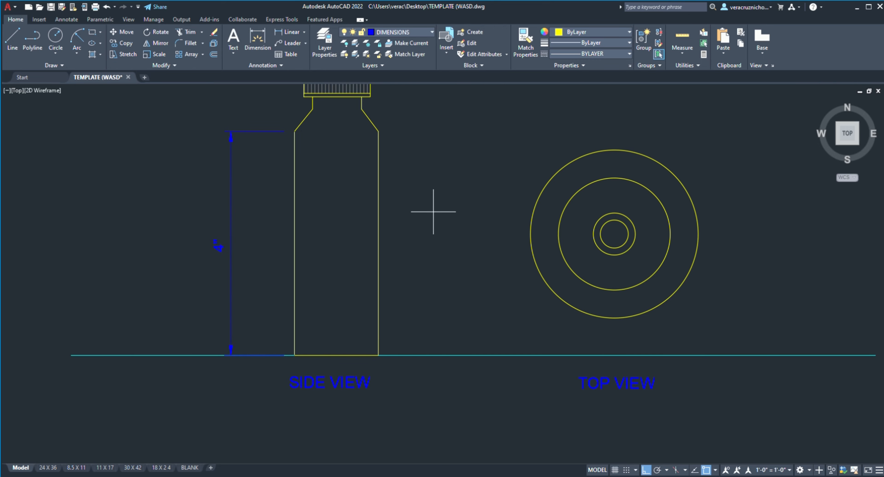
Step: Dimension the width of the bottle cap, placing the dimension line above the nozzle tip
scroll(398, 262, down, 3)
scroll(314, 214, up, 3)
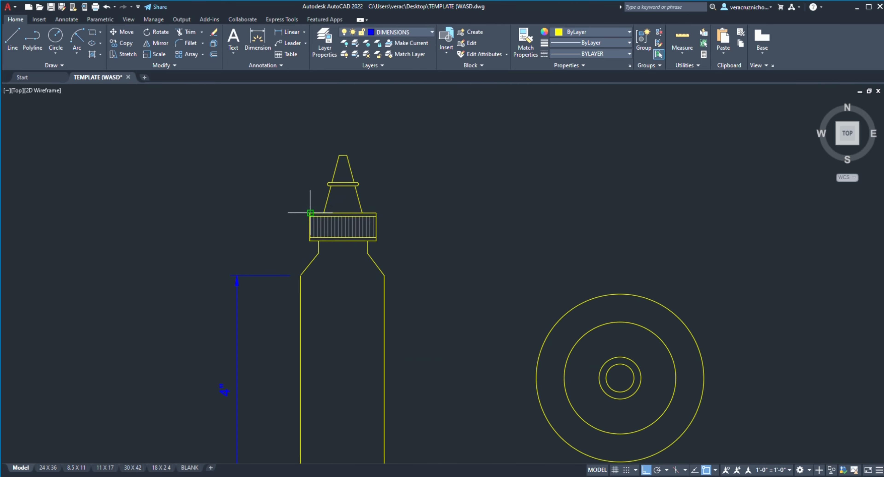
click(311, 213)
click(376, 212)
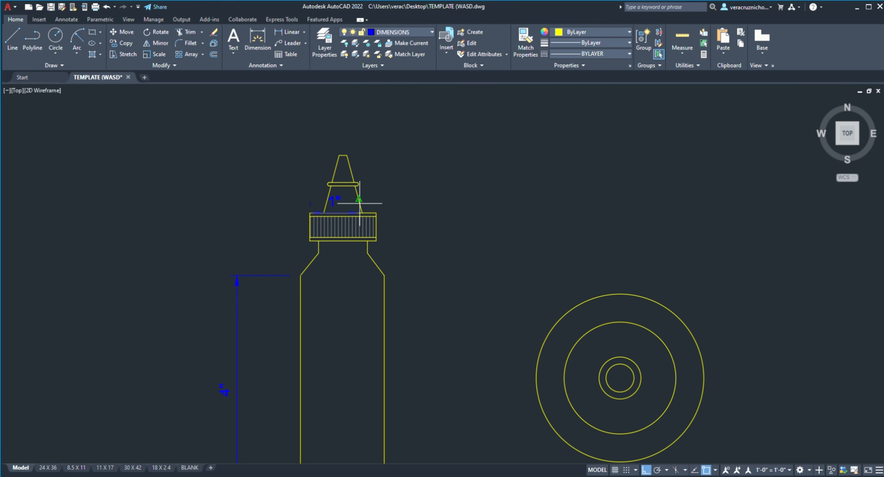
click(349, 126)
Step: Examine the scanned glue bottle reference sheet to see which parts of the side and top views are dimensioned
scroll(398, 149, down, 6)
middle_drag(452, 168, 831, 257)
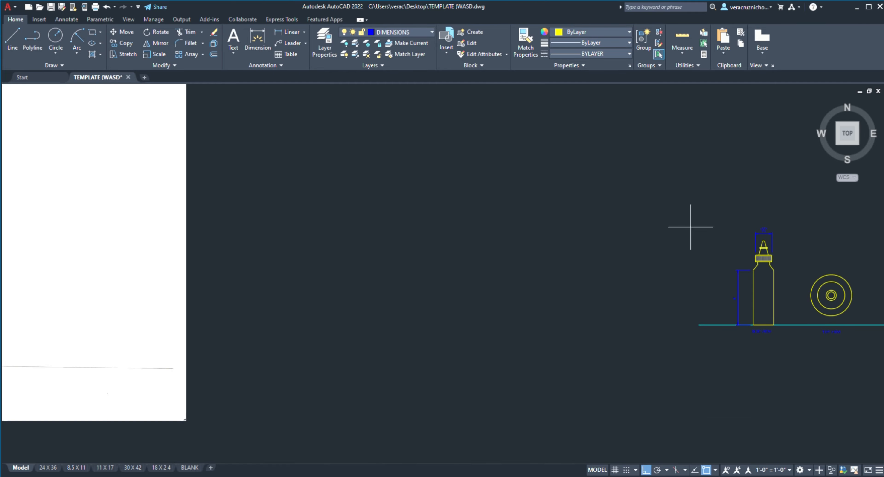
scroll(623, 234, down, 4)
middle_drag(497, 220, 656, 369)
scroll(304, 166, up, 6)
scroll(320, 338, down, 8)
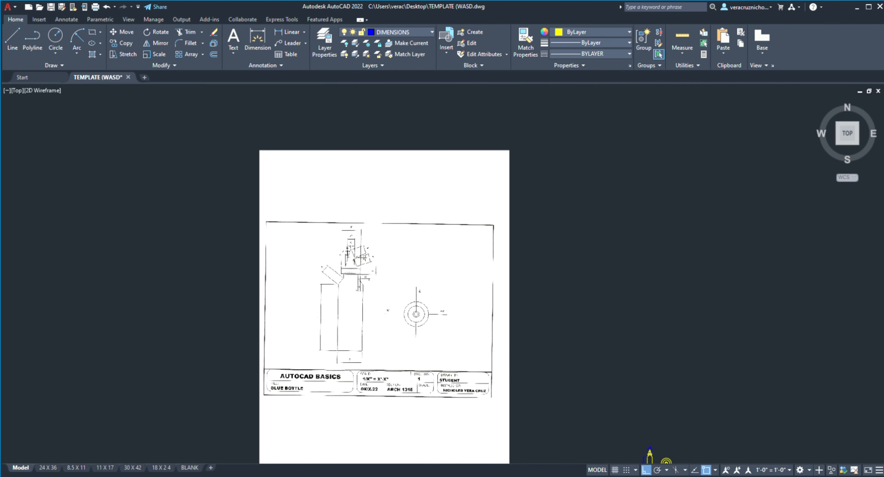
scroll(334, 240, up, 5)
middle_drag(329, 239, 314, 150)
middle_drag(406, 254, 415, 187)
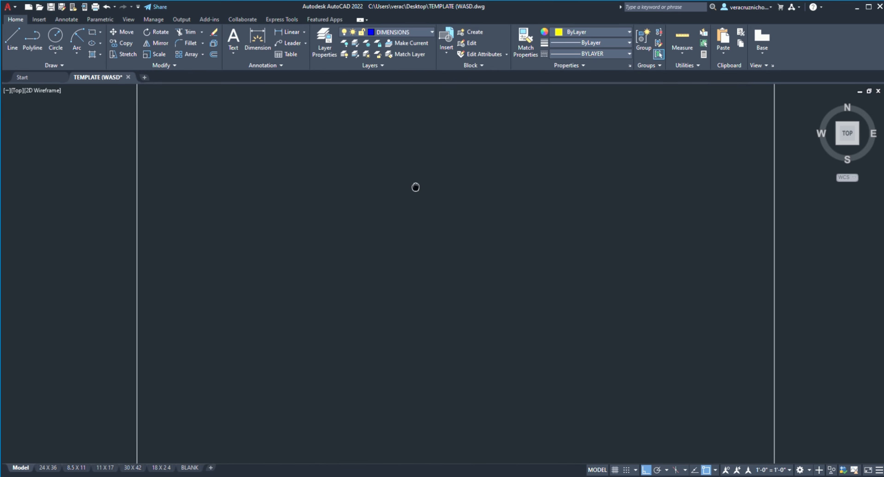
scroll(393, 205, down, 4)
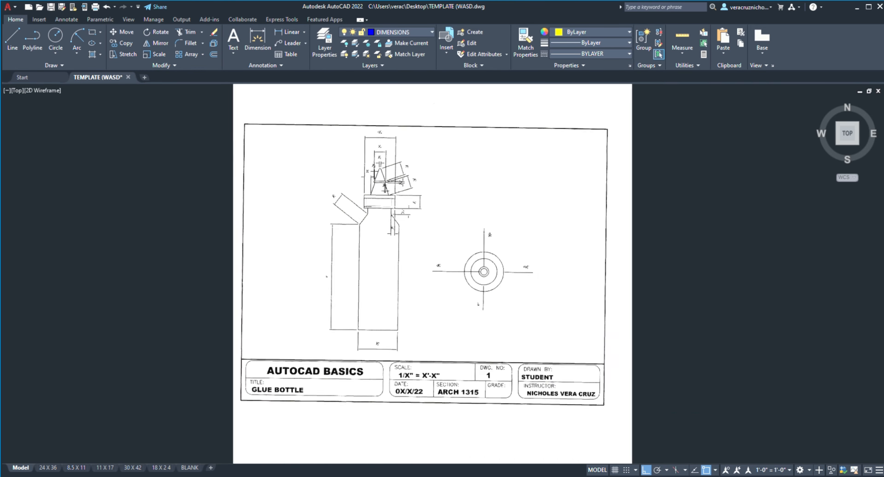
scroll(391, 209, up, 4)
scroll(386, 206, up, 3)
scroll(415, 186, down, 5)
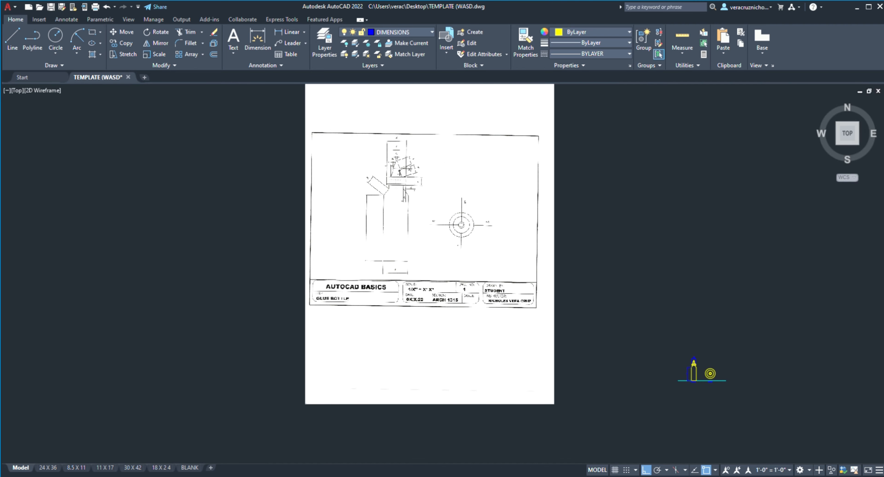
scroll(423, 182, up, 2)
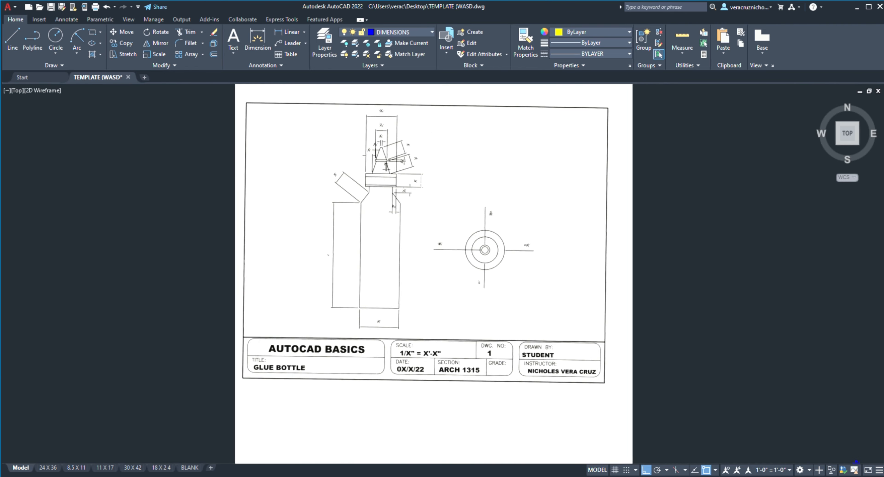
scroll(425, 186, down, 4)
middle_drag(511, 251, 389, 224)
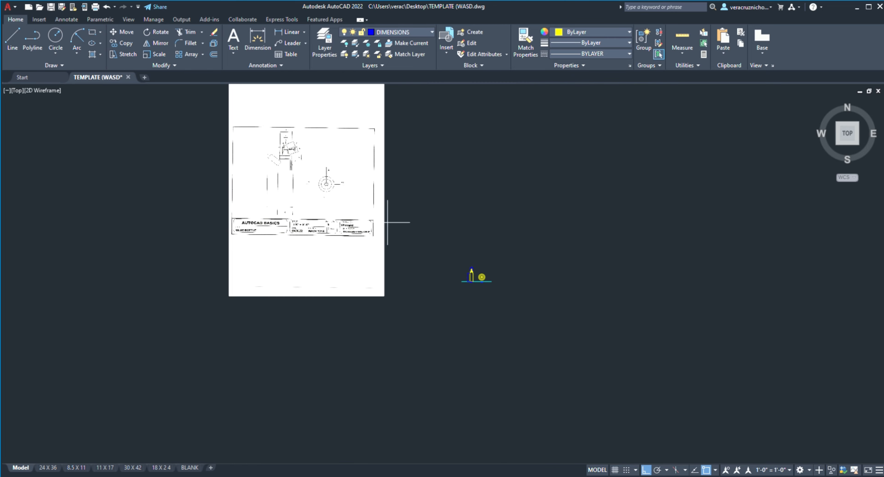
Step: Dimension the width of the bottle's base, placing the dimension line below the ground line
scroll(484, 268, up, 12)
scroll(461, 332, up, 4)
scroll(454, 198, down, 5)
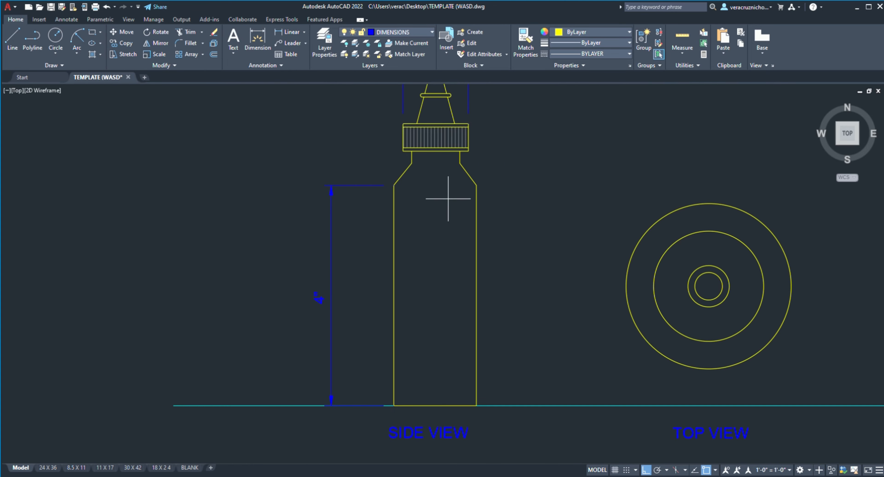
middle_drag(470, 199, 432, 287)
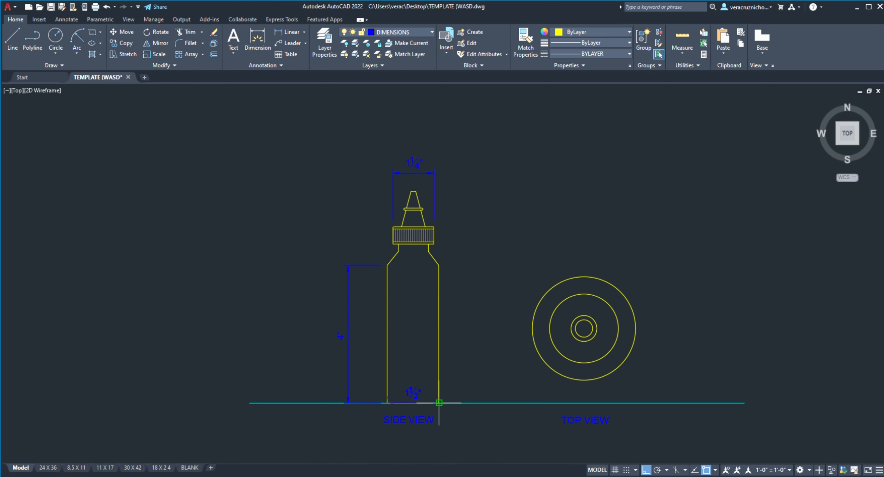
click(434, 403)
middle_drag(412, 408, 421, 337)
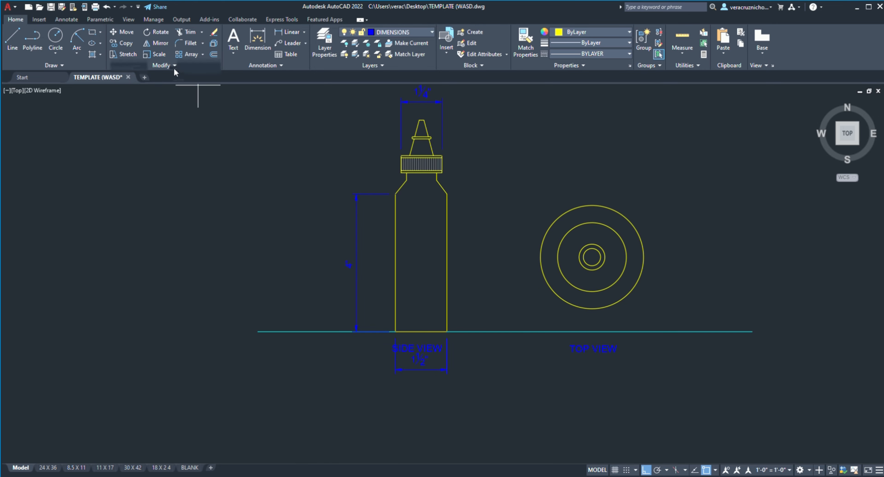
Step: Move the SIDE VIEW label straight up so it sits above the cap width dimension
key(space)
click(429, 353)
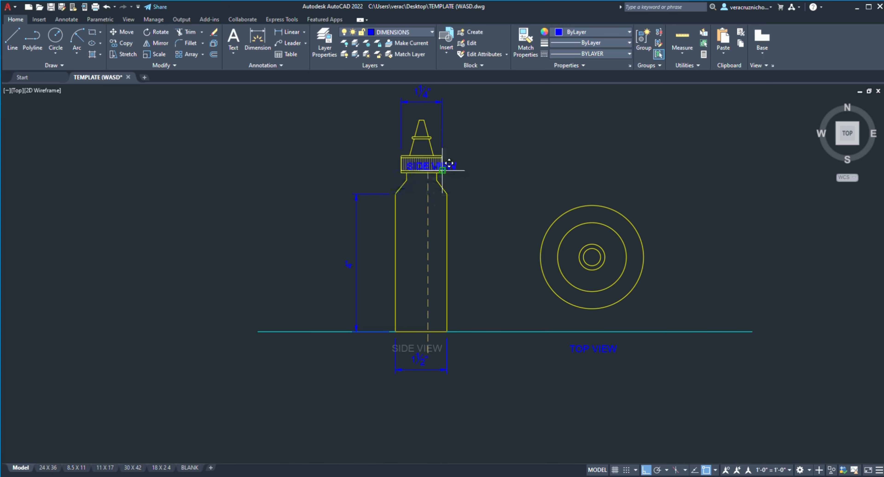
middle_drag(443, 170, 371, 343)
click(361, 239)
scroll(460, 225, down, 4)
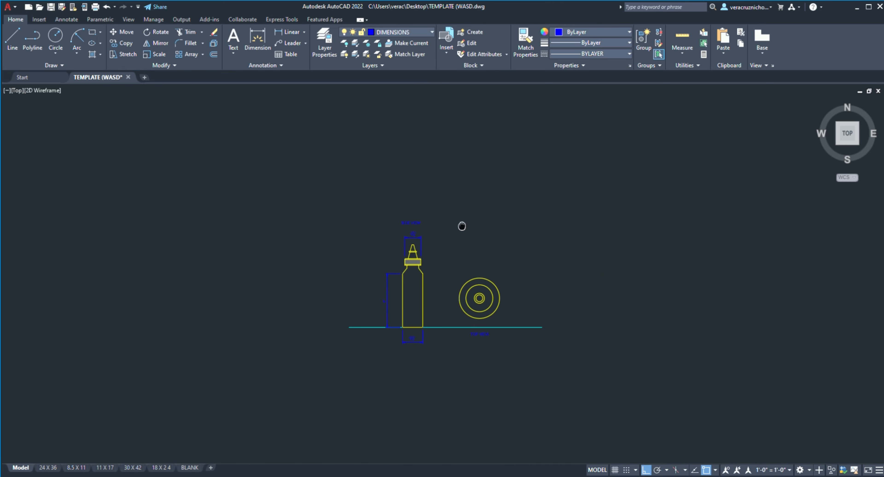
Step: Move the TOP VIEW label straight up to about the height of the SIDE VIEW label
scroll(482, 343, up, 2)
click(480, 313)
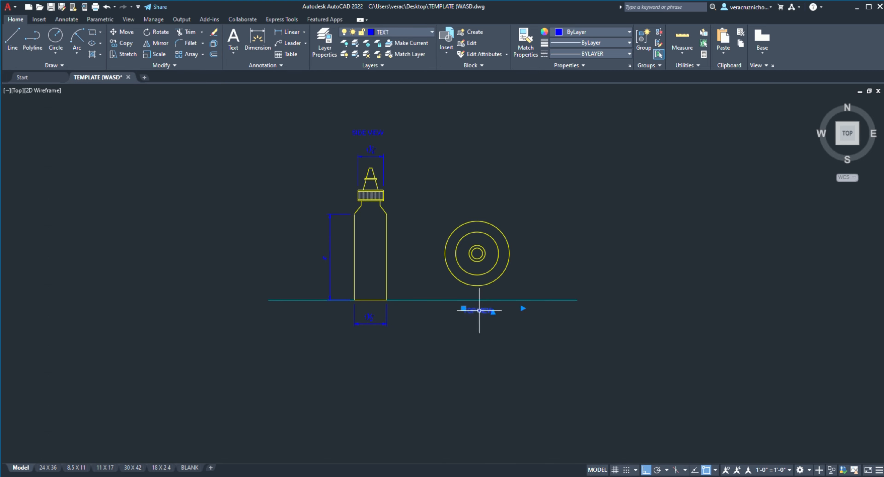
click(122, 31)
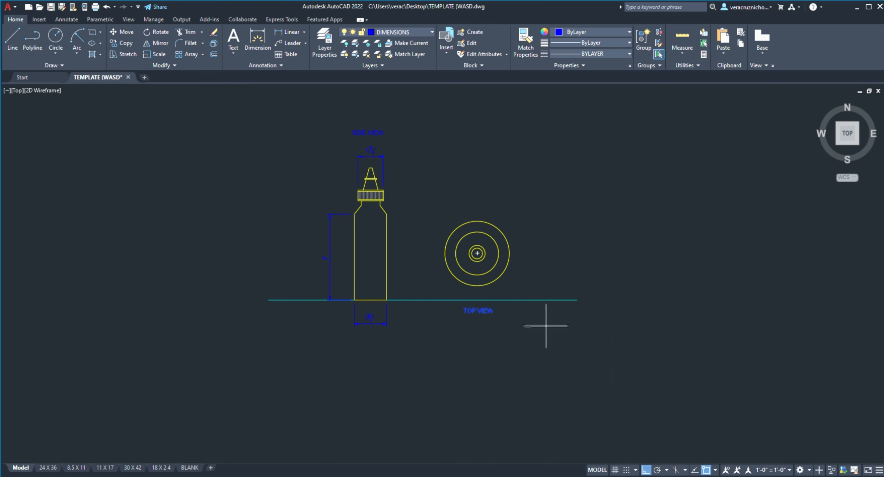
click(478, 313)
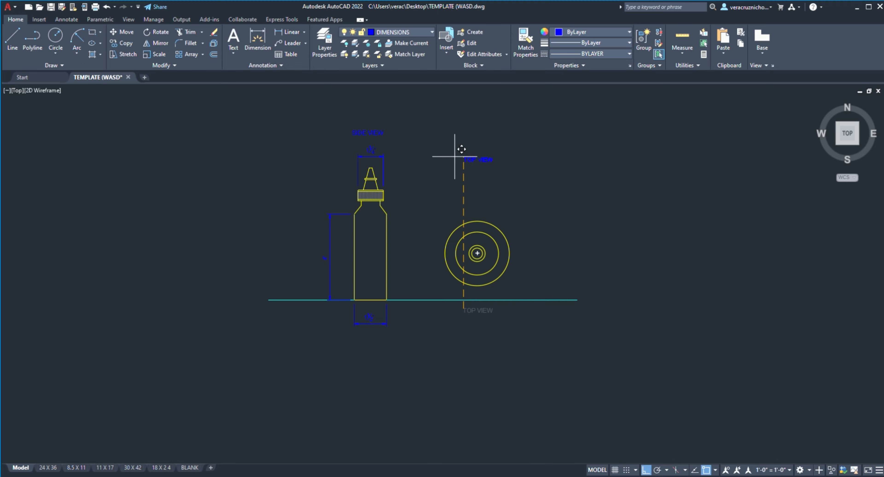
click(451, 127)
scroll(488, 144, up, 2)
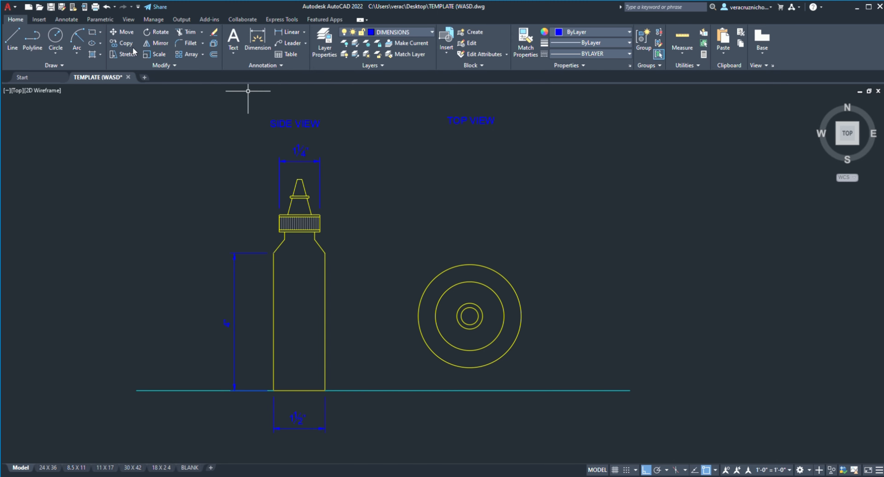
Step: Move the TOP VIEW label vertically so it sits just above the top view's outer circle
scroll(455, 234, down, 2)
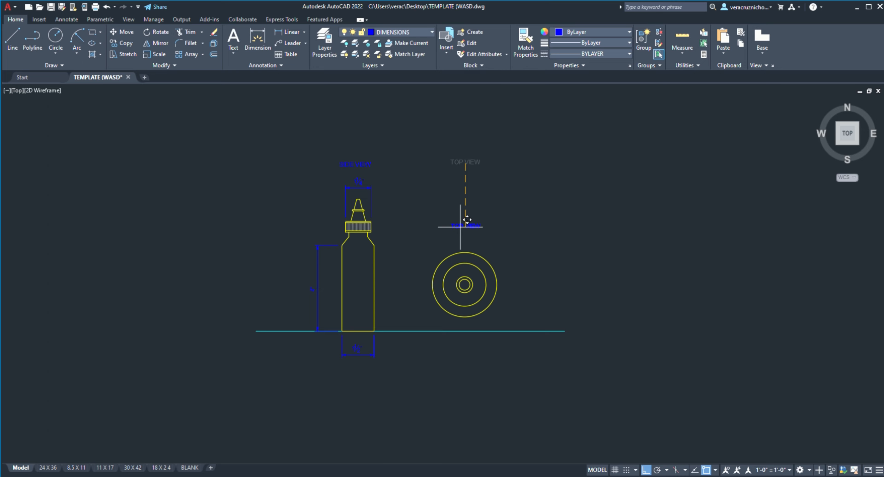
click(466, 226)
scroll(517, 217, down, 2)
scroll(517, 218, up, 4)
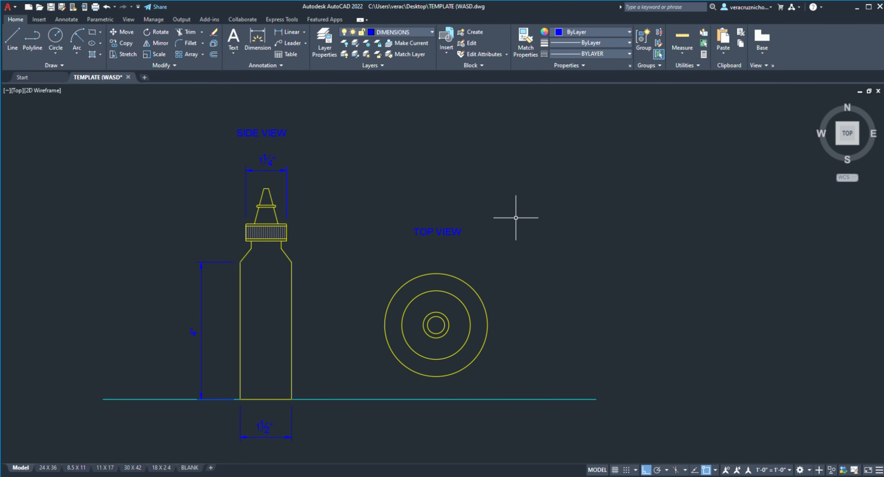
scroll(517, 218, down, 2)
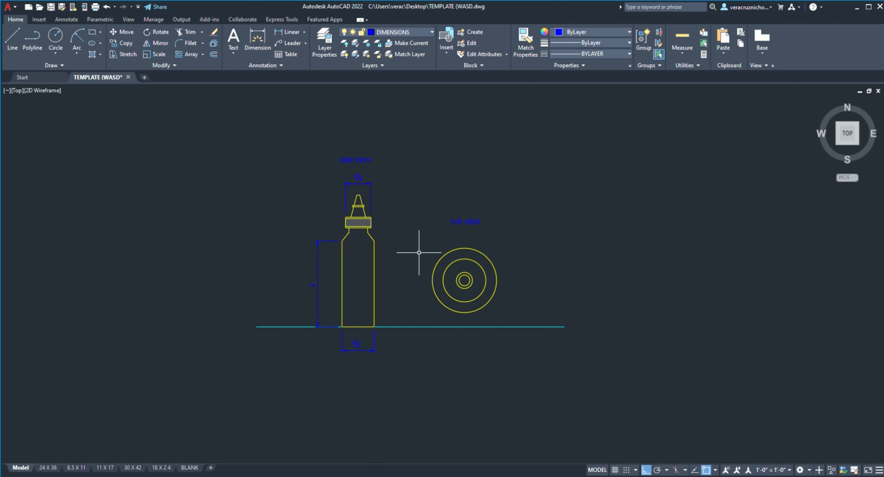
Step: Add diameter dimensions to the top view's outer circle and second-largest circle, placing their texts outside to the right
scroll(413, 253, up, 2)
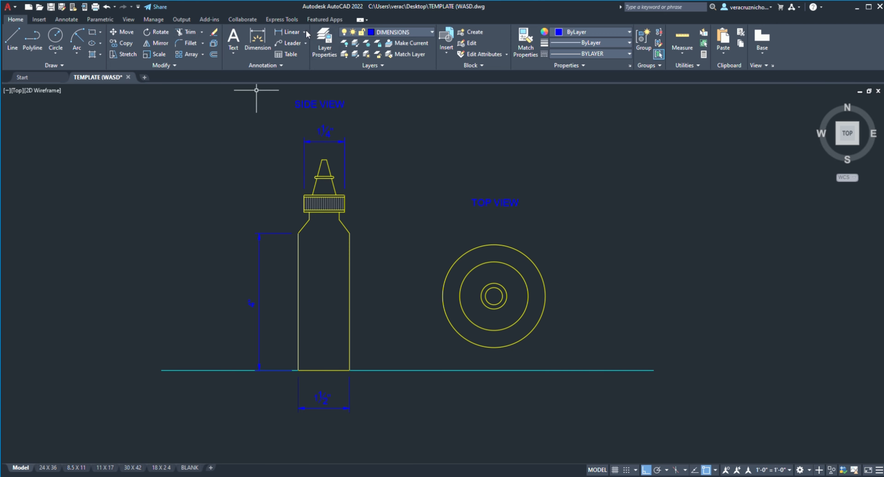
click(301, 146)
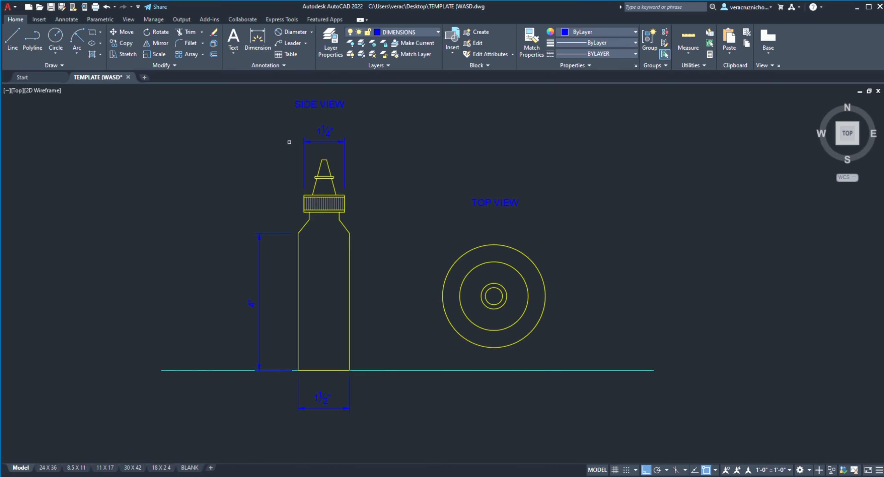
click(535, 265)
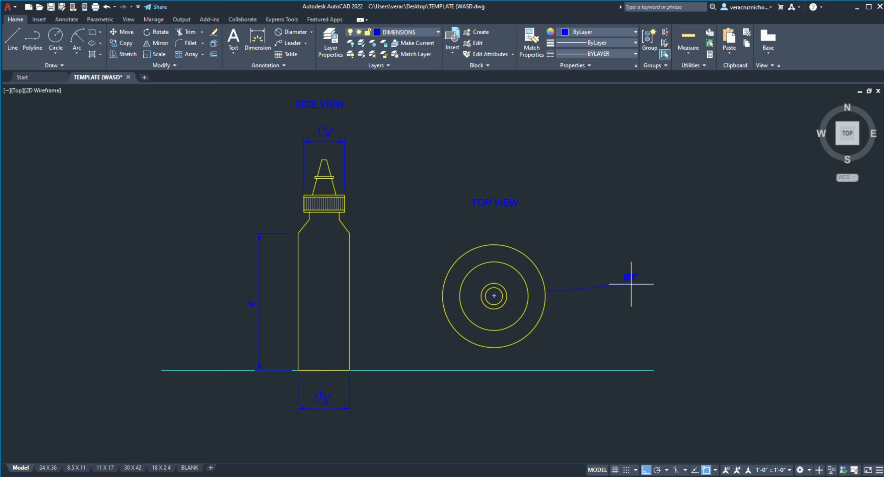
scroll(673, 298, up, 4)
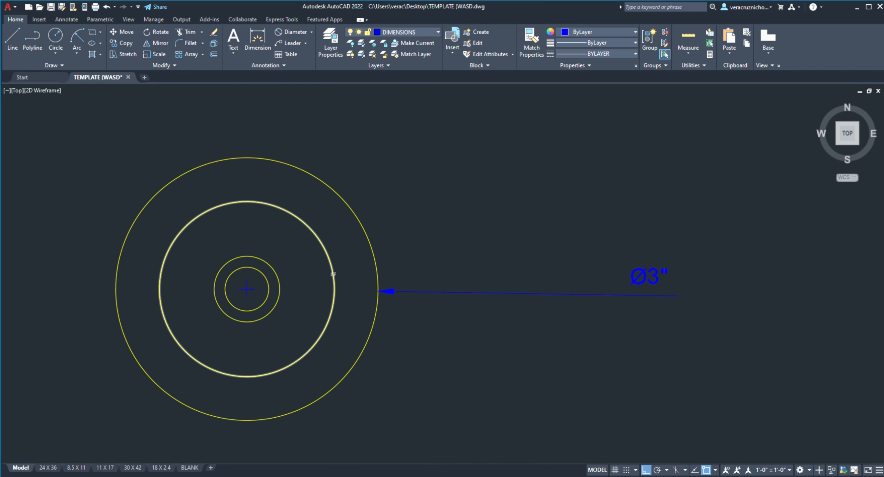
click(333, 271)
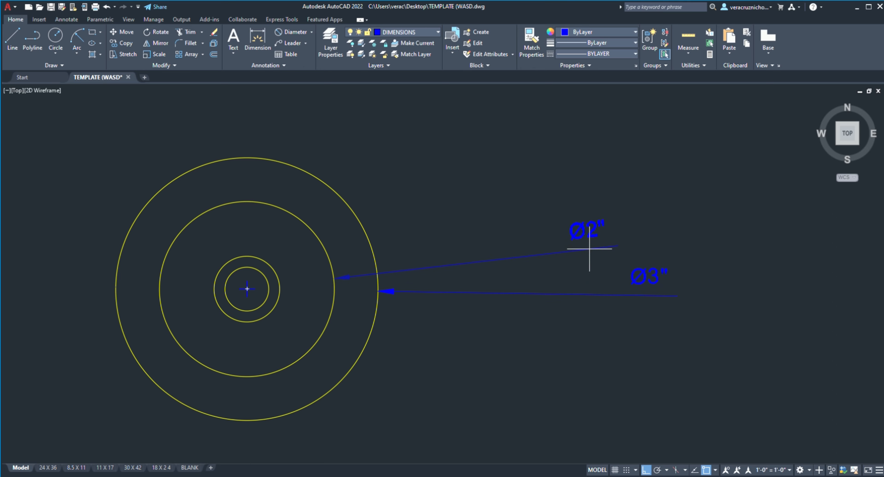
click(589, 243)
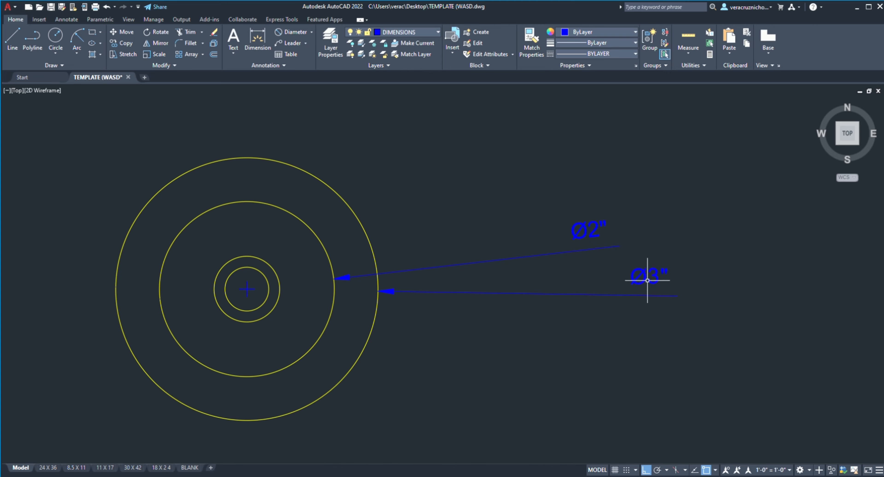
Step: Add diameter dimensions to the top view's two innermost circles, fanning their leaders toward the upper right
click(295, 32)
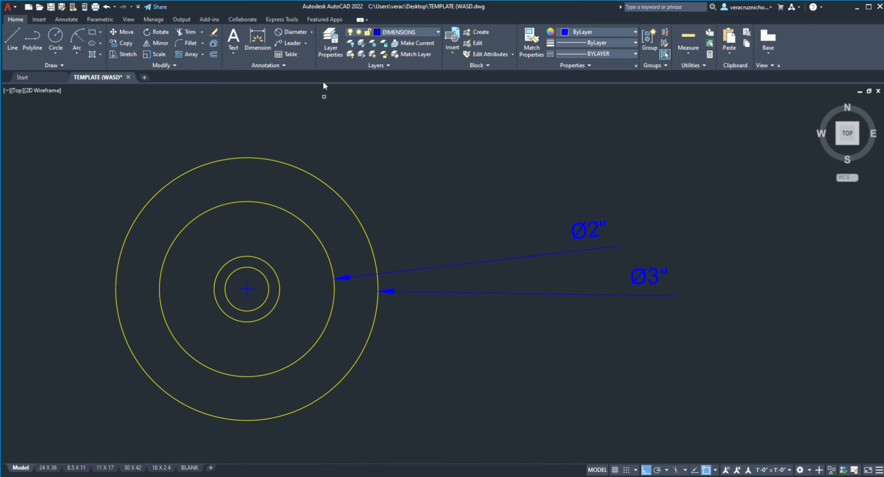
click(278, 273)
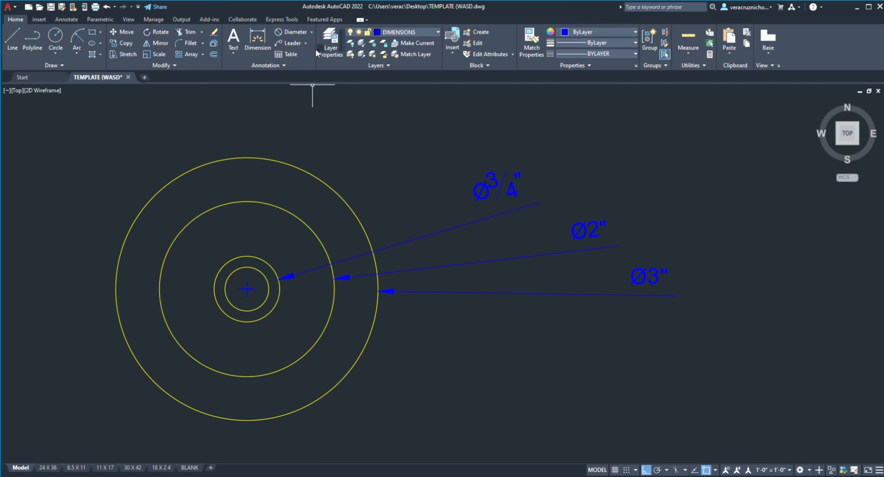
click(299, 34)
click(263, 274)
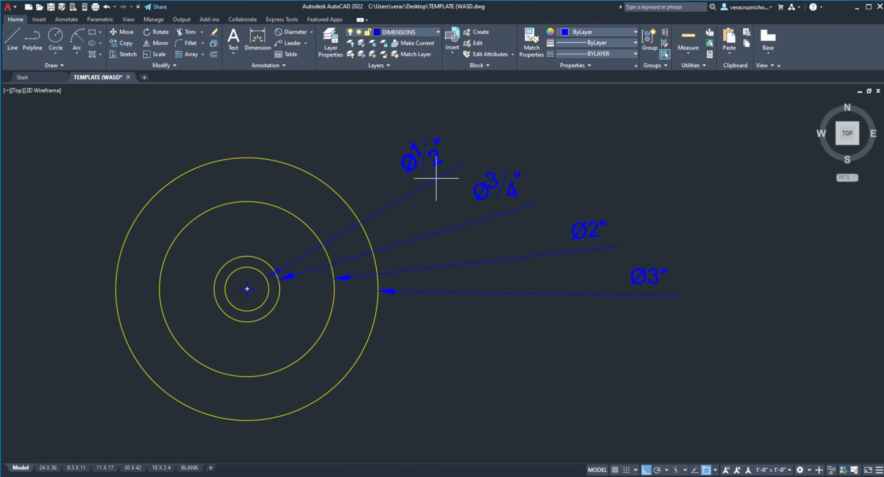
click(446, 180)
Step: Move the innermost circle's diameter dimension slightly straight up, away from the neighbouring leader
scroll(617, 230, down, 3)
scroll(515, 230, up, 5)
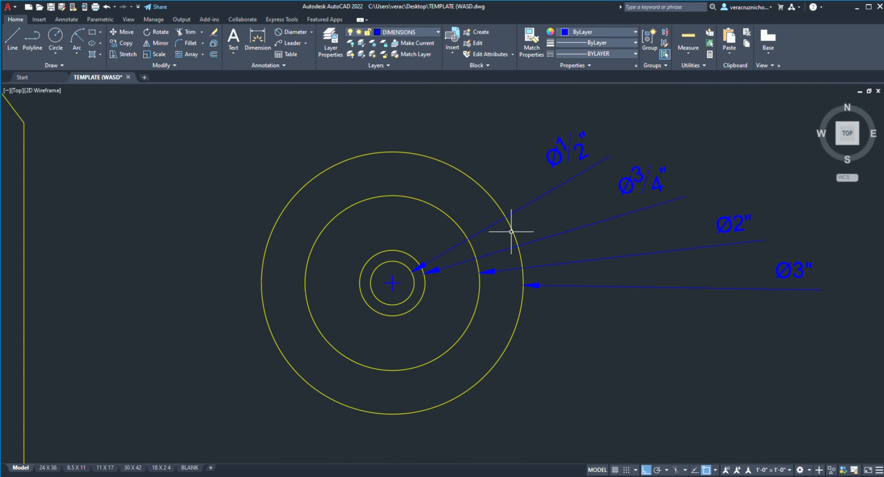
click(556, 172)
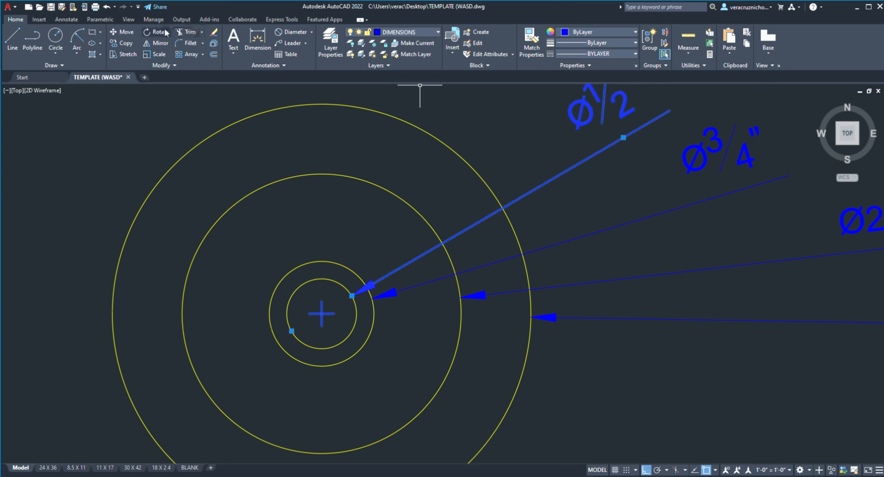
click(122, 32)
click(522, 196)
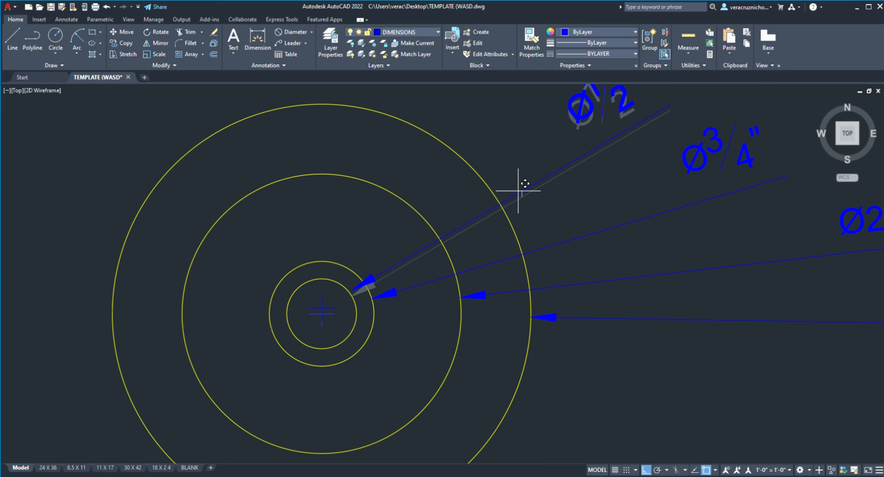
click(522, 185)
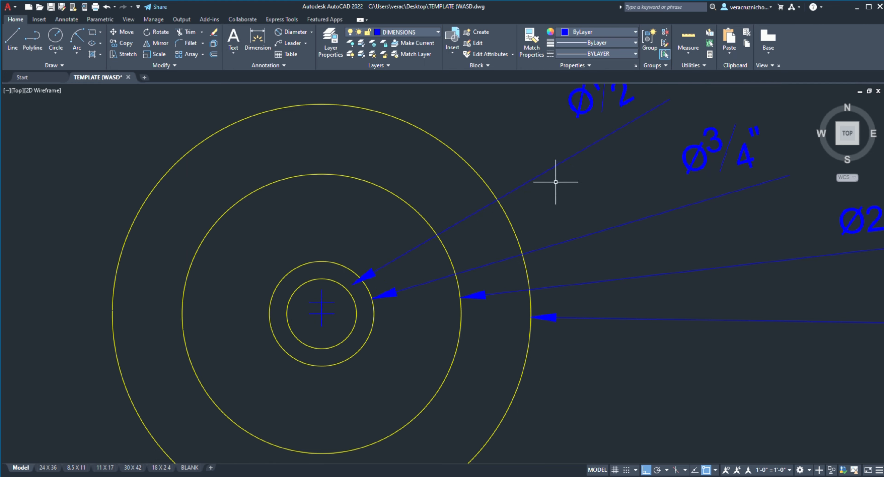
Step: Undo the innermost circle's diameter dimension in the top view and add it again with its text placed toward the upper right
key(ctrl+z)
key(ctrl+z)
key(ctrl+z)
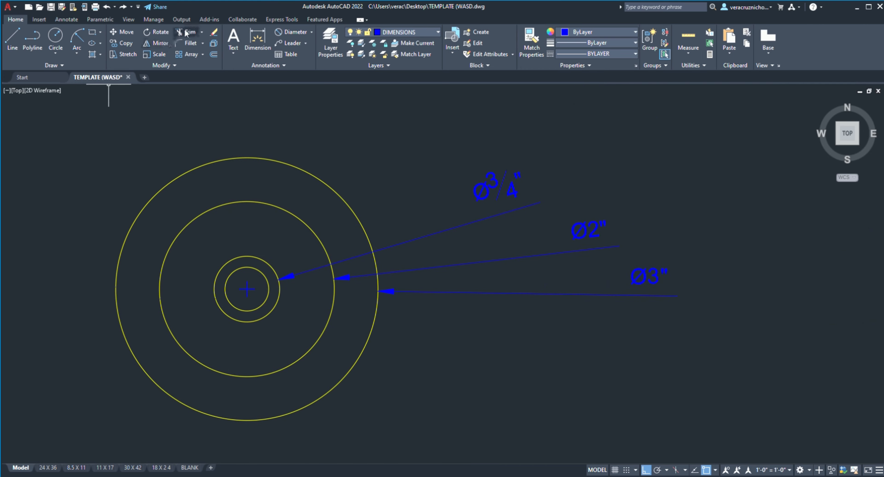
click(257, 271)
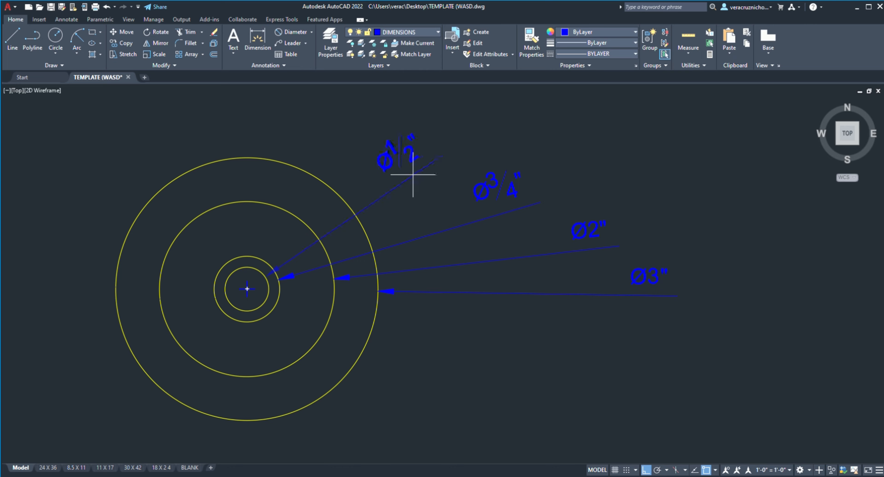
click(411, 174)
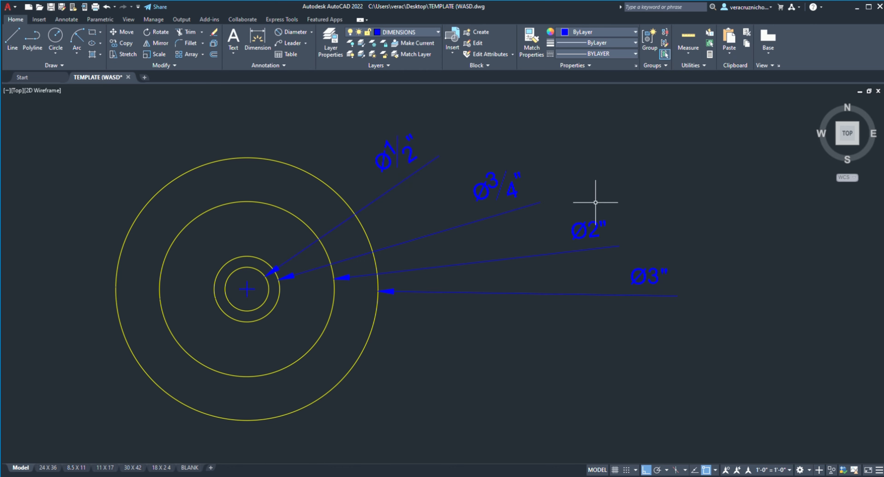
Step: Examine the dimensions and view labels across the bottle's side and top views
scroll(590, 226, down, 4)
scroll(536, 273, down, 2)
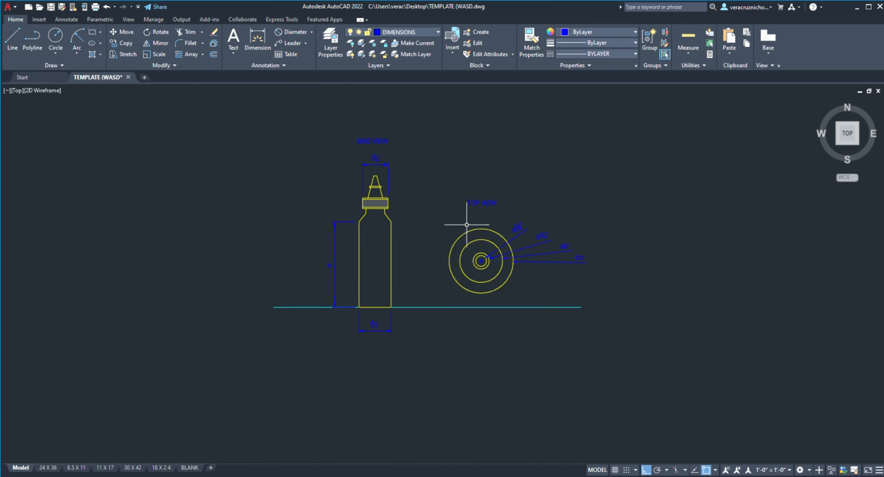
scroll(398, 230, up, 2)
scroll(397, 233, up, 6)
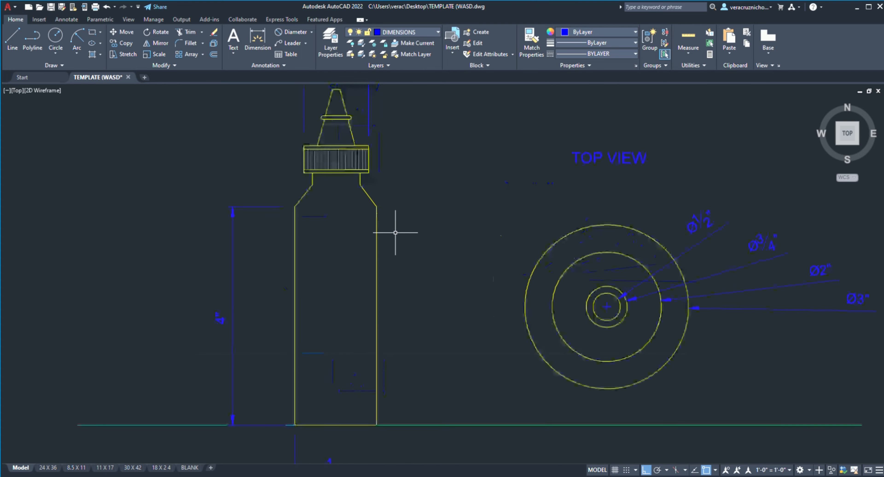
scroll(397, 232, down, 6)
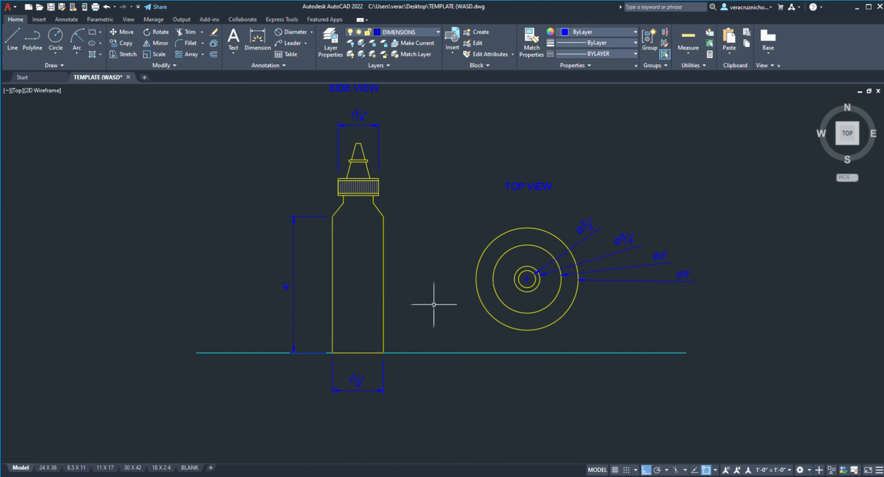
scroll(403, 171, down, 2)
middle_drag(403, 171, 411, 238)
scroll(410, 237, up, 4)
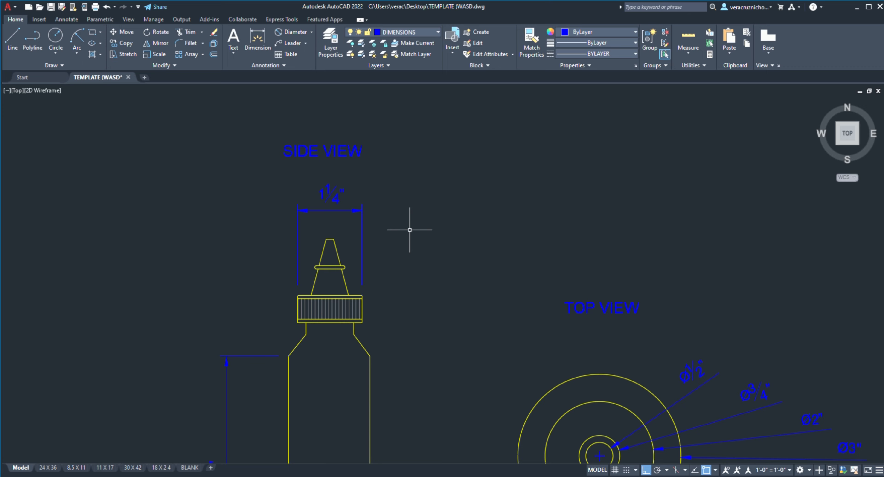
scroll(409, 231, down, 2)
Step: Change the SIDE VIEW label's text style to ARCH, which uses the CityBlueprint font
click(376, 180)
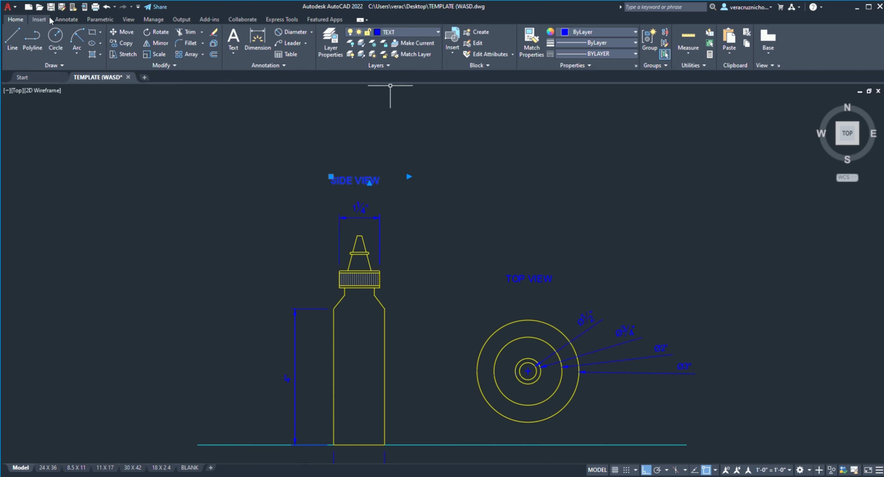
click(66, 19)
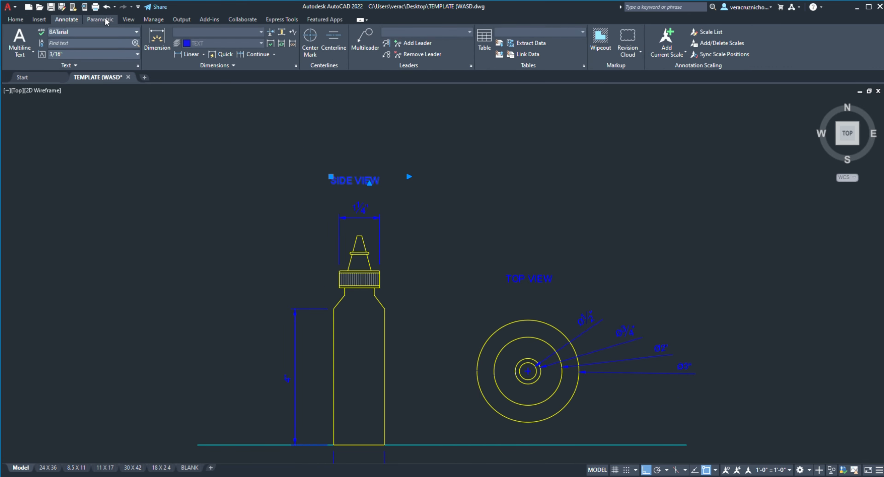
double_click(357, 181)
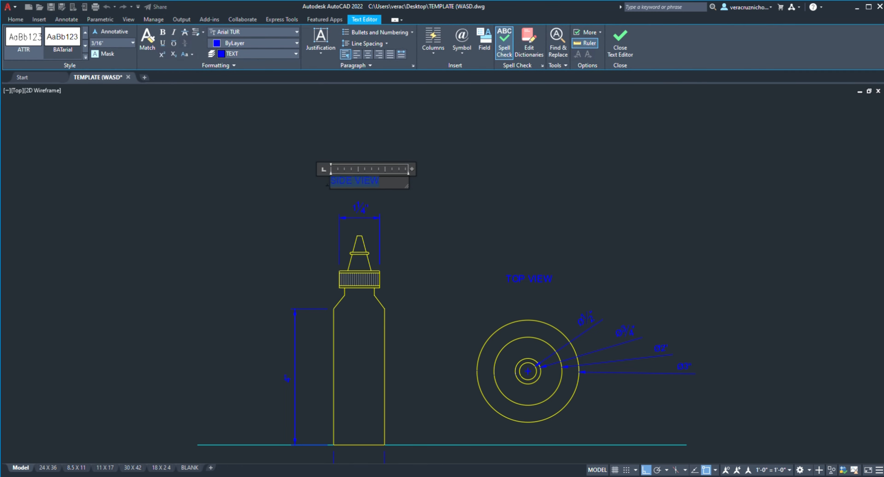
scroll(65, 43, up, 1)
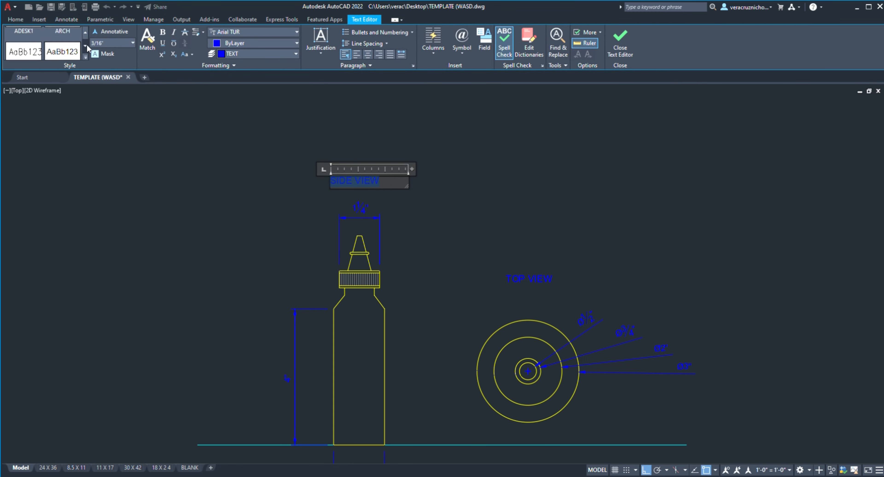
click(86, 32)
click(70, 43)
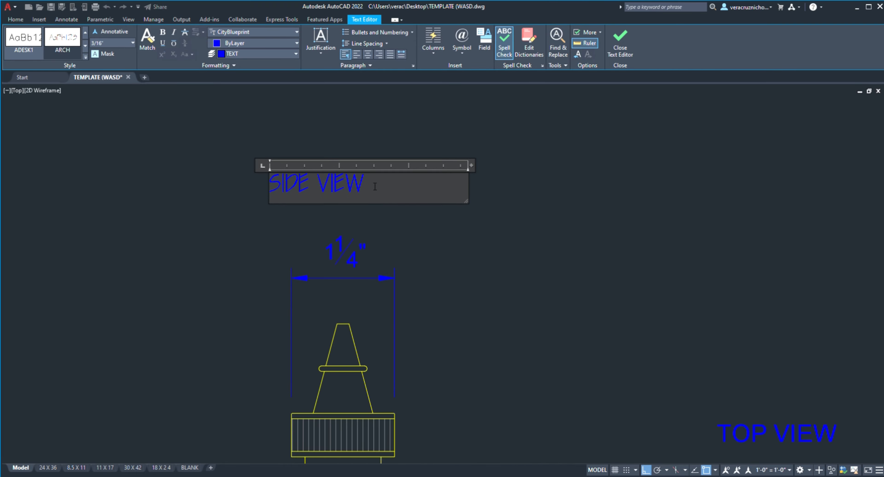
middle_drag(460, 212, 364, 193)
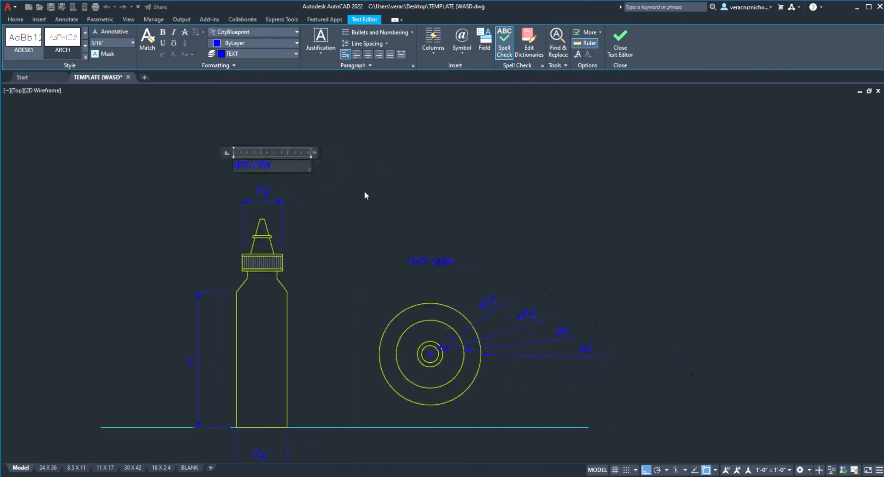
Step: Apply the ARCH text style to the TOP VIEW label and finish editing the text
click(443, 269)
double_click(445, 262)
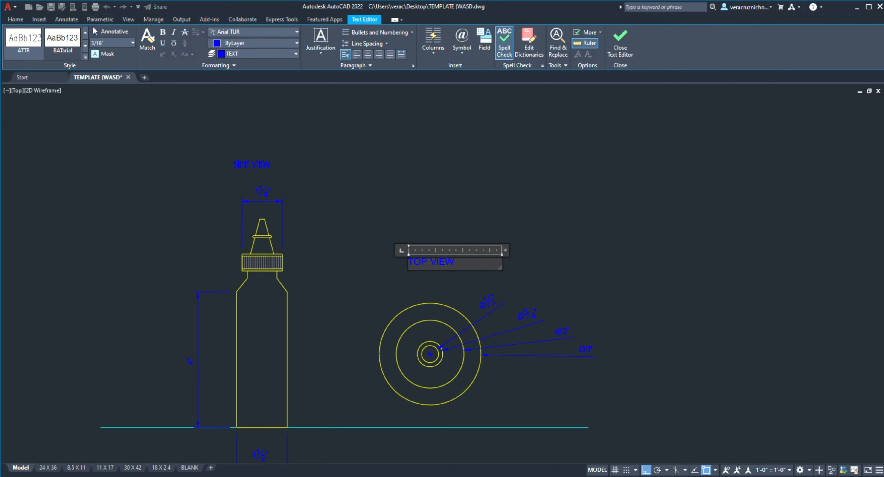
click(85, 32)
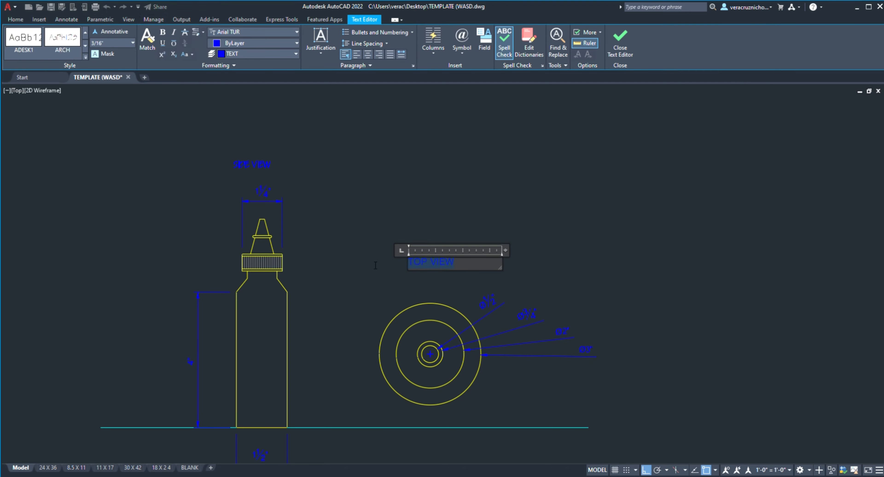
click(620, 44)
Step: Move the SIDE VIEW label horizontally to the right so it is centred above the bottle's width dimension
scroll(380, 227, up, 2)
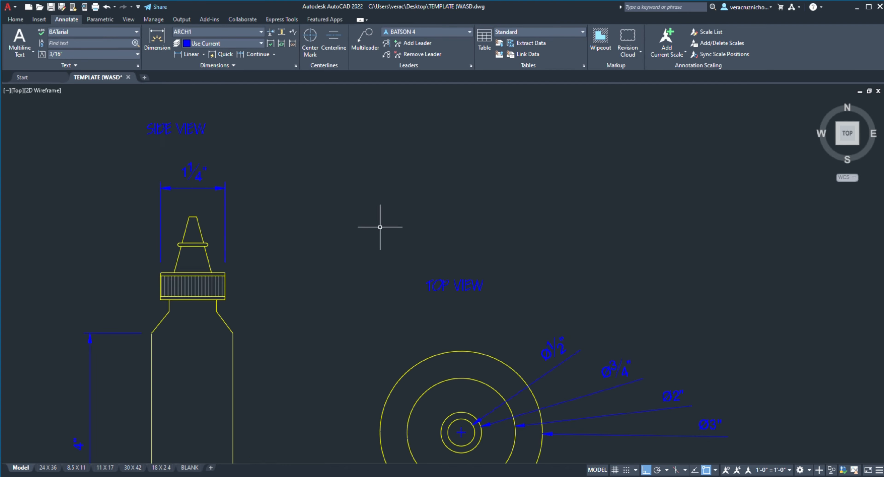
scroll(380, 226, up, 2)
middle_drag(401, 231, 571, 330)
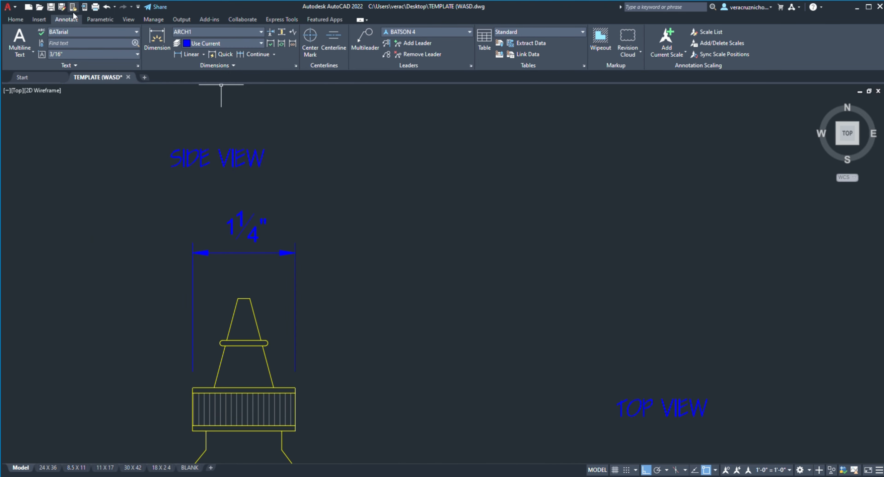
click(11, 19)
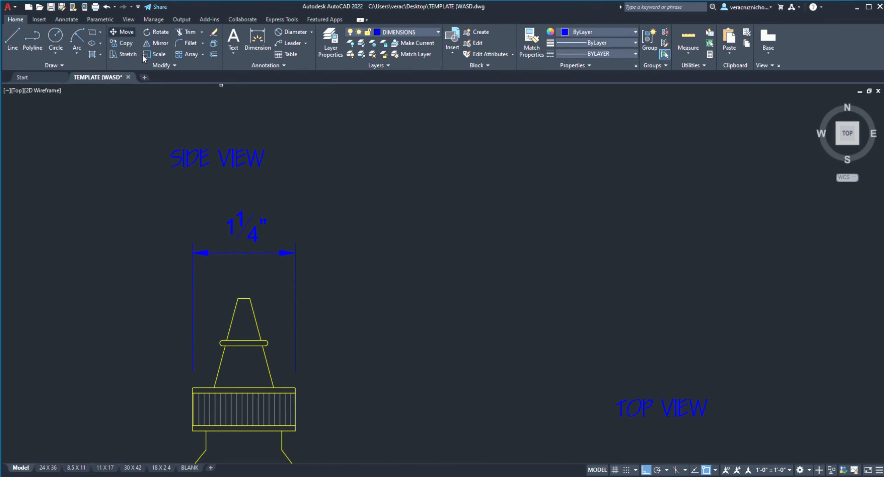
click(222, 162)
key(Return)
click(222, 162)
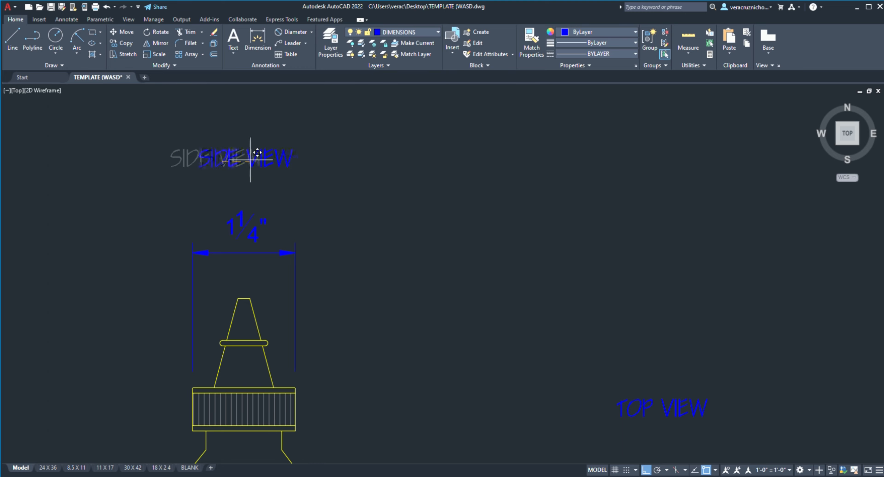
click(243, 157)
scroll(446, 189, down, 4)
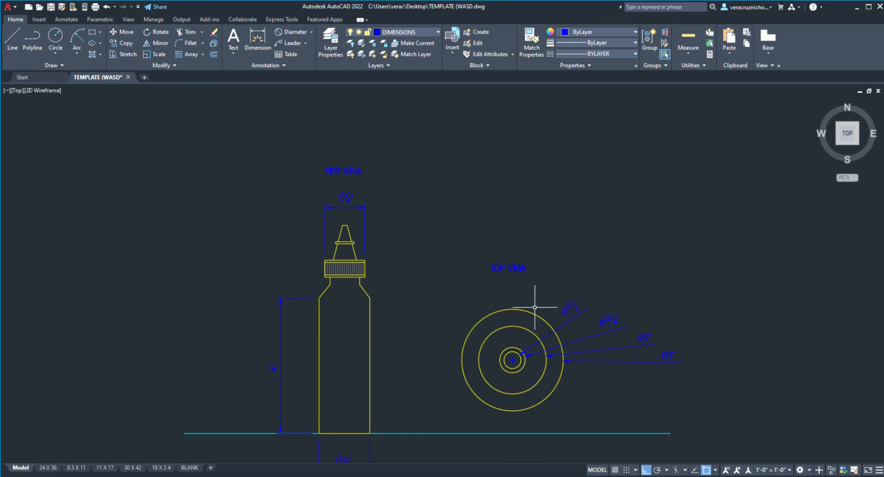
Step: Move the TOP VIEW label straight down, closer to the top view's outer circle
scroll(535, 307, up, 2)
click(494, 250)
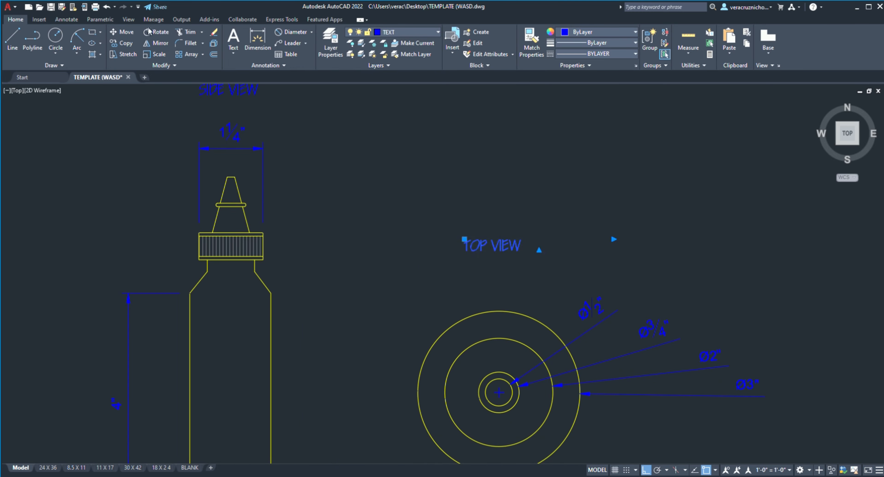
click(128, 40)
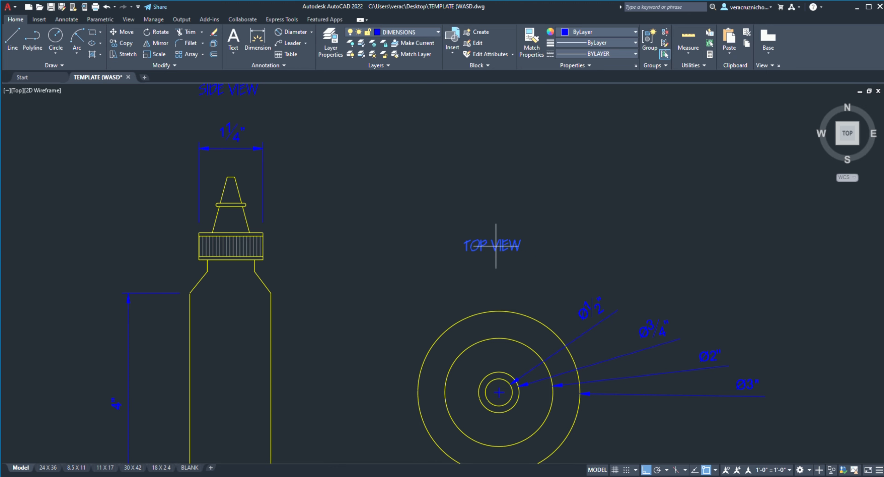
click(495, 245)
click(529, 287)
scroll(529, 288, up, 4)
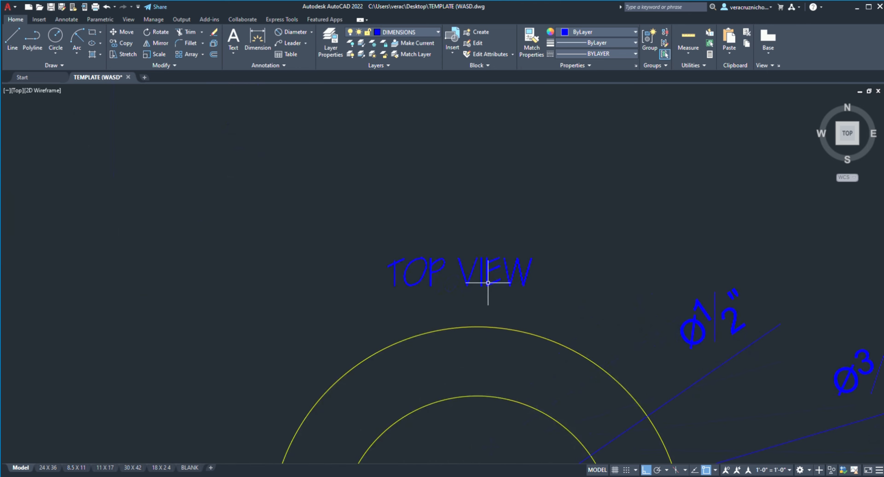
Step: Shift the TOP VIEW label horizontally to the right to centre it over the circles
click(471, 279)
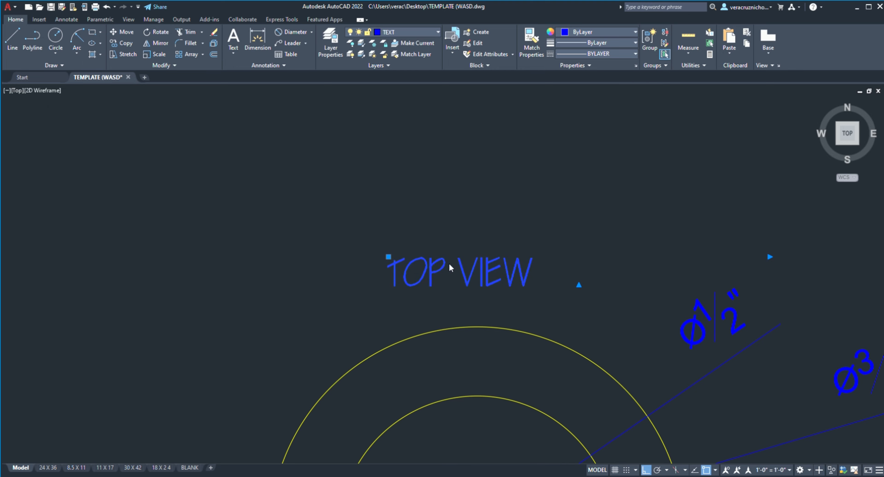
click(127, 32)
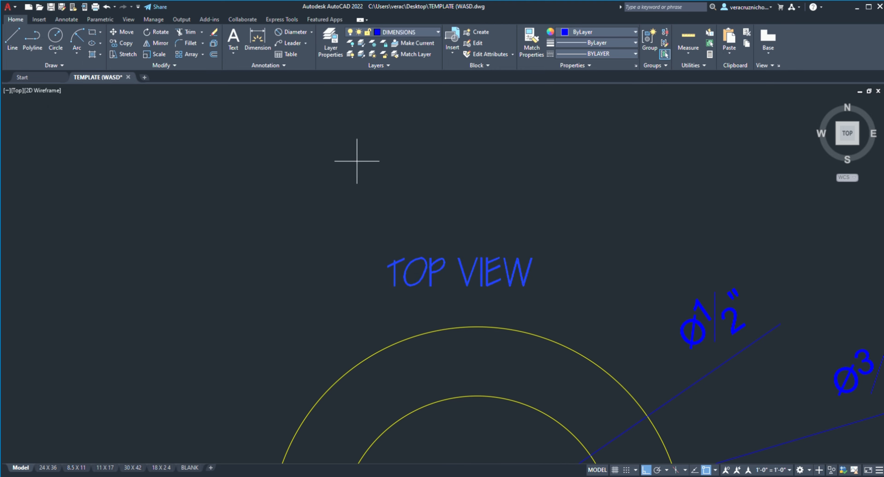
click(470, 283)
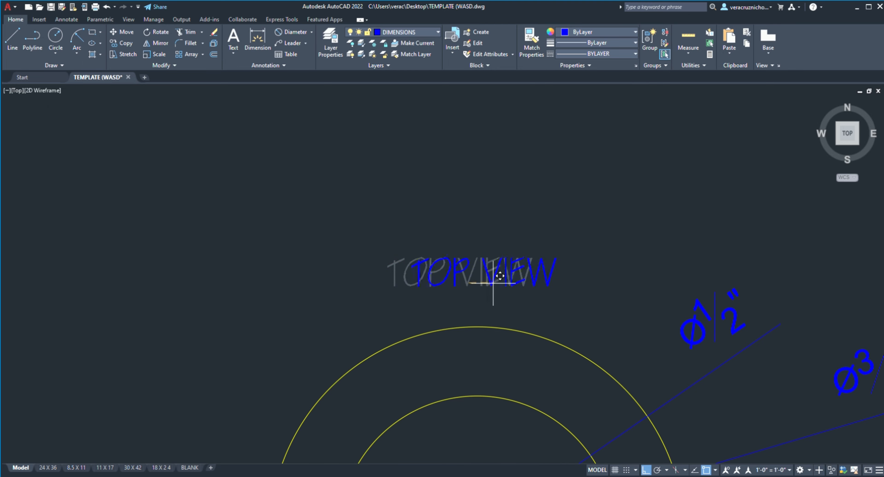
click(495, 281)
scroll(507, 273, down, 5)
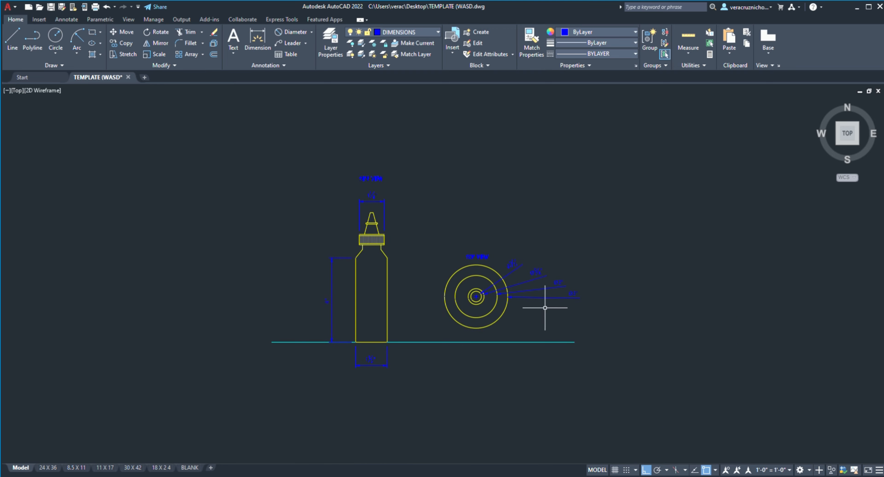
Step: Switch from model space to the 8.5 X 11 layout
scroll(545, 308, up, 4)
scroll(549, 306, down, 2)
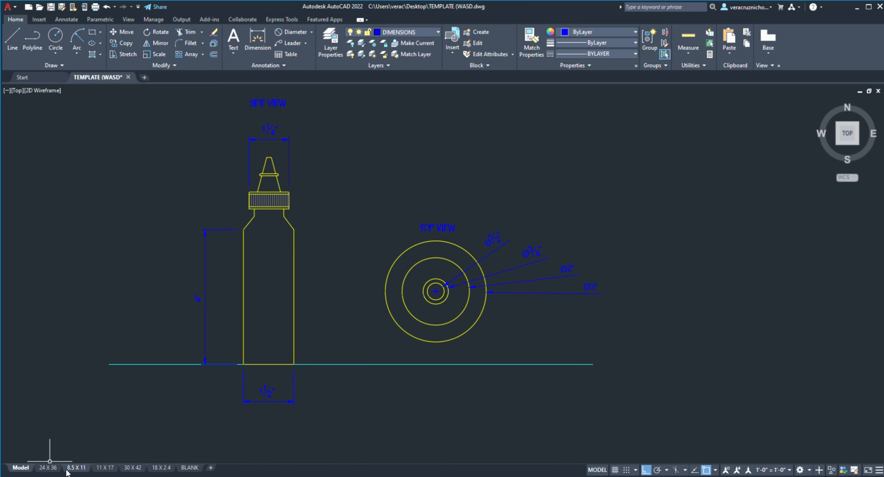
click(76, 468)
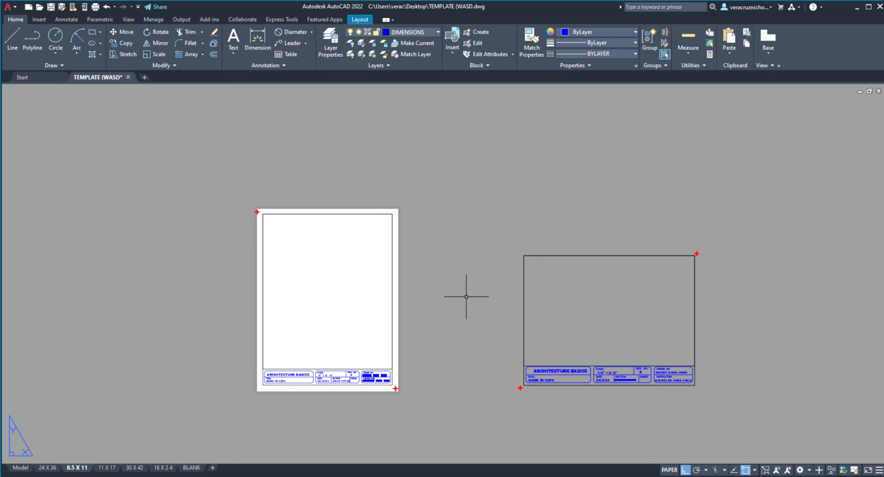
Step: Enlarge the glue bottle views inside the portrait sheet's viewport and return to paper space
click(669, 470)
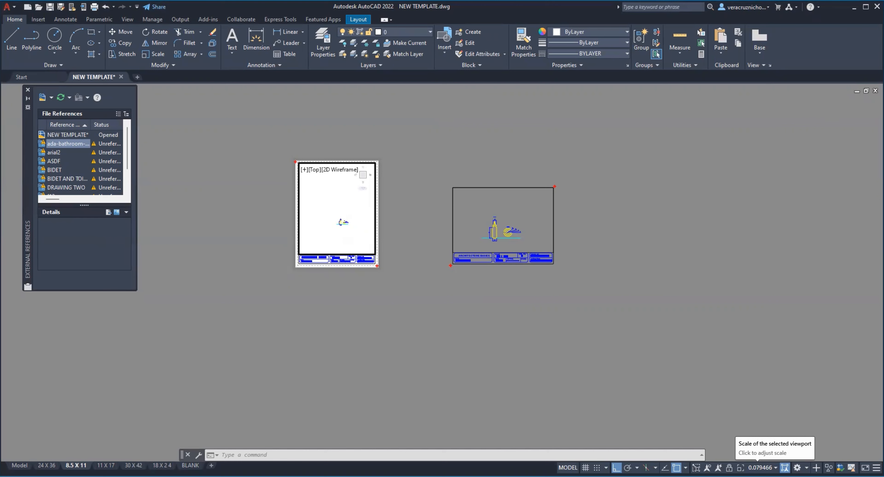
click(765, 467)
click(768, 245)
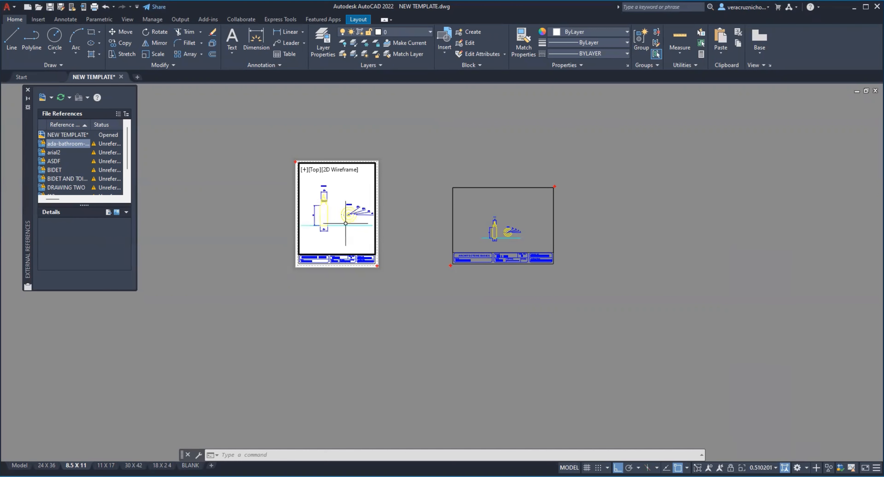
click(521, 229)
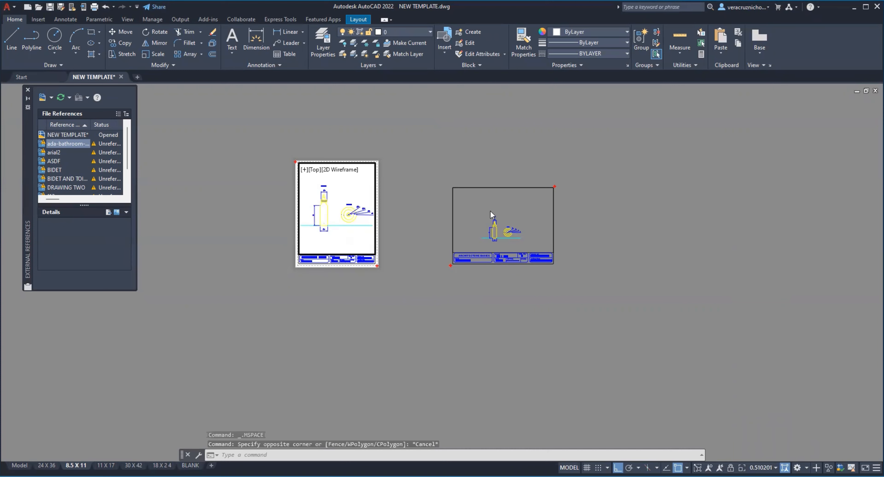
double_click(539, 383)
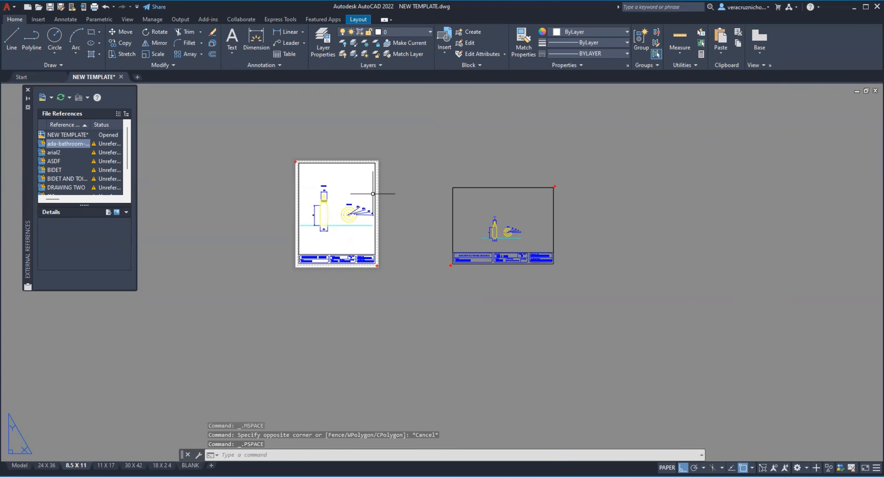
Step: Enter model space on the layout and switch between the portrait and landscape viewports, ending with the landscape one active
middle_drag(324, 234, 391, 281)
scroll(388, 277, up, 4)
scroll(431, 263, up, 5)
scroll(431, 262, down, 10)
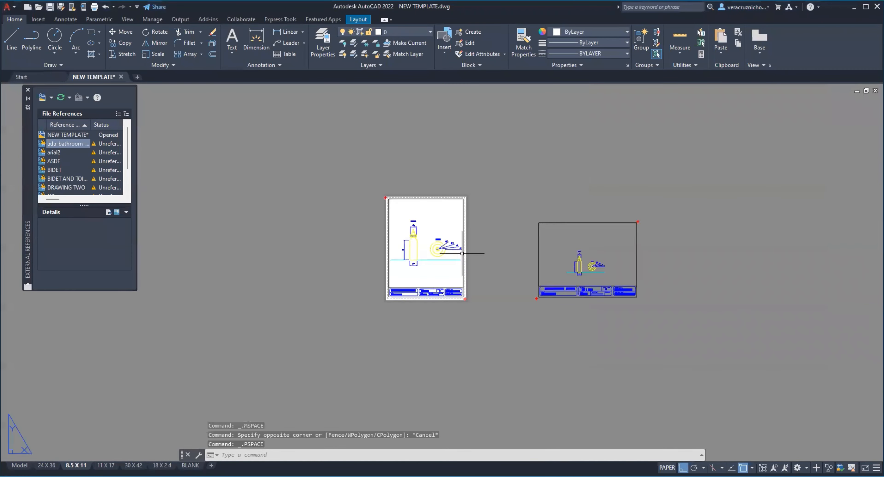
scroll(483, 244, up, 2)
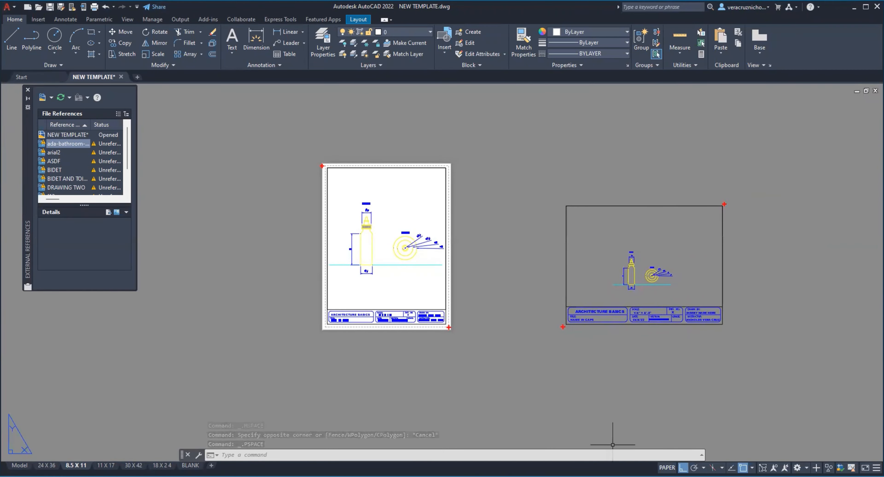
click(667, 468)
click(642, 243)
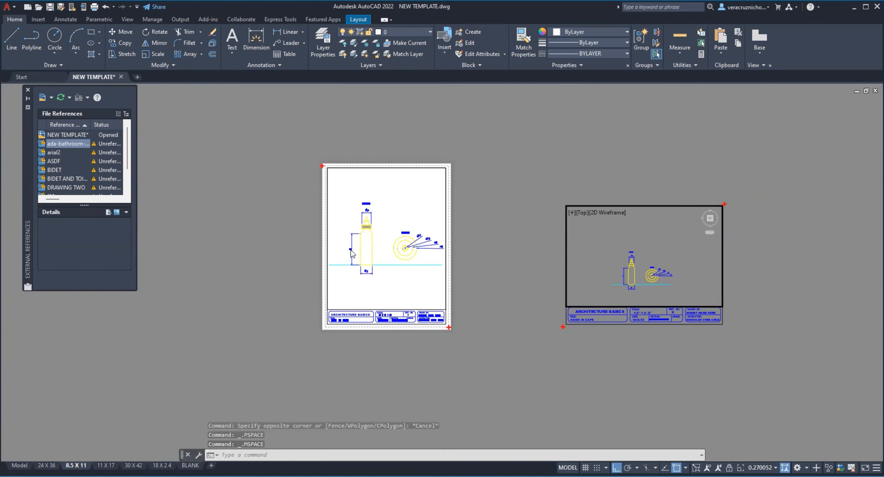
click(398, 242)
click(694, 257)
mouse_move(633, 265)
middle_down()
mouse_move(670, 217)
mouse_move(632, 265)
middle_up()
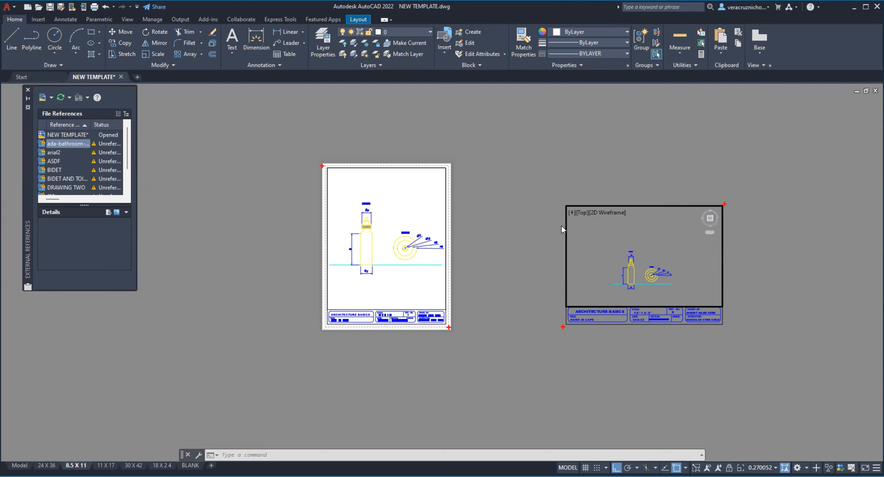
click(395, 208)
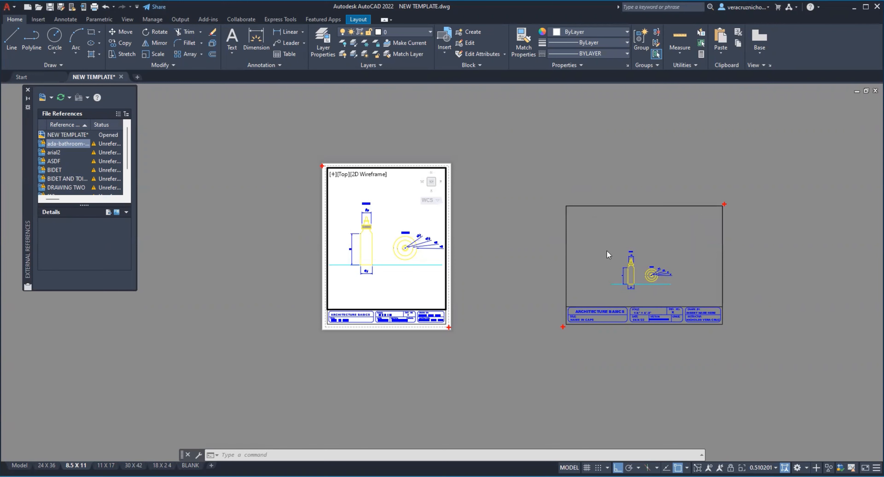
click(631, 260)
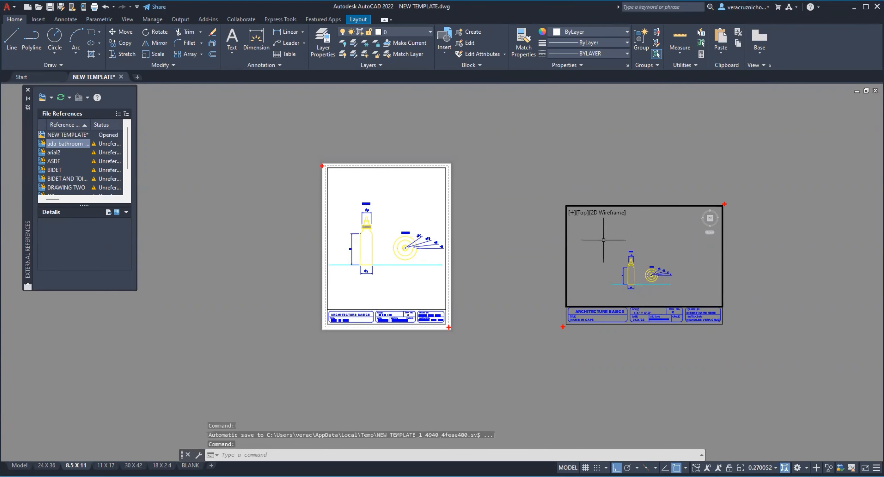
Step: Zoom the landscape viewport to a window around the bottle's side and top views, then tighten it with a second window
text(z)
key(Return)
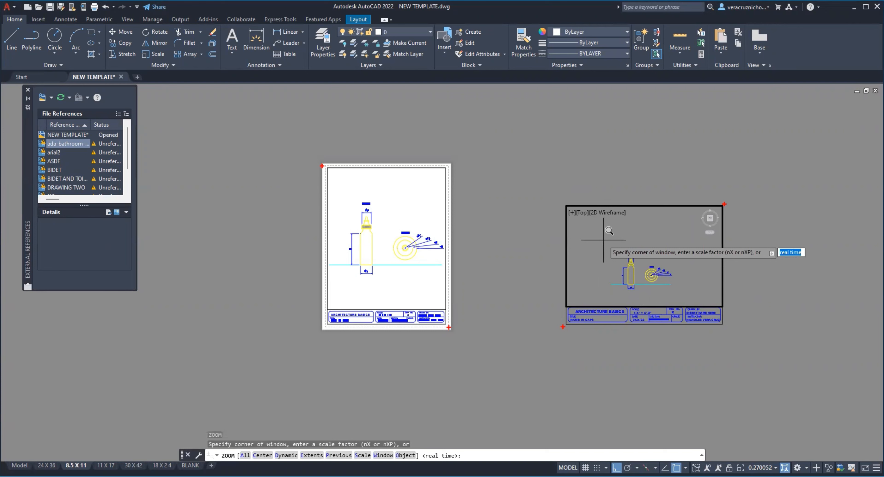
click(603, 239)
click(673, 298)
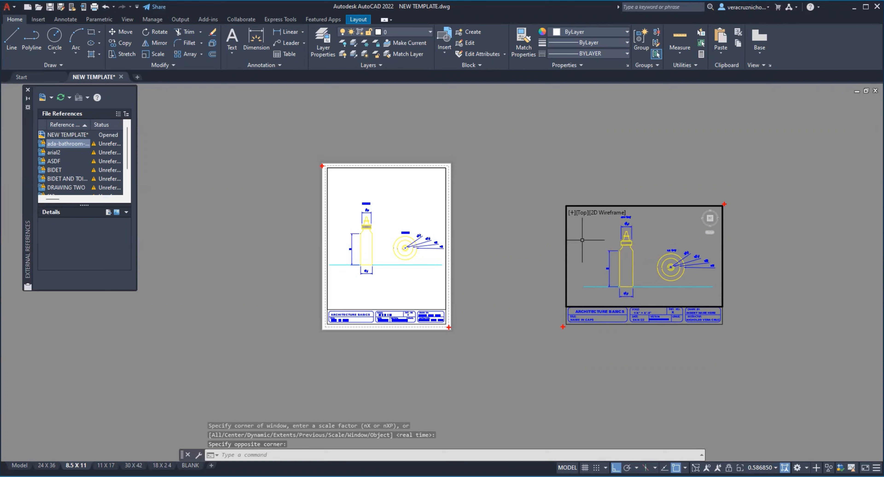
text(z)
key(Return)
click(581, 213)
click(716, 302)
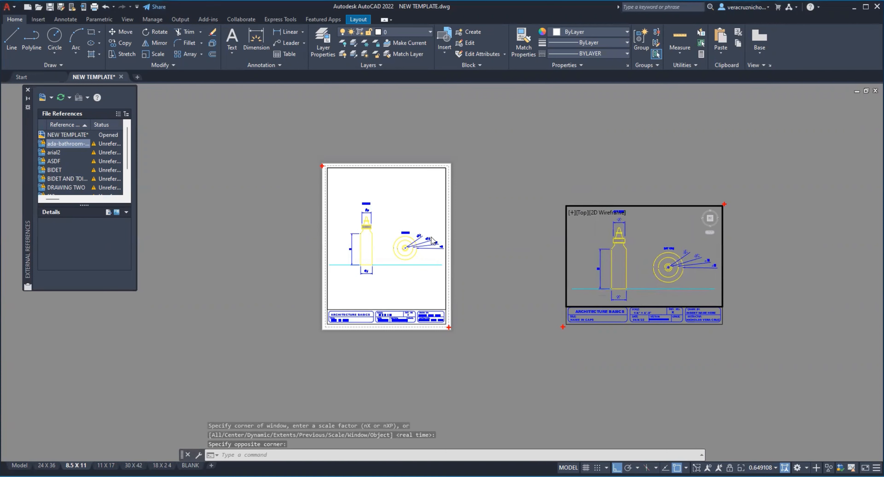
Step: Activate the portrait viewport, start a plot of the 8.5 X 11 layout and choose the monochrome.ctb plot style table
click(423, 287)
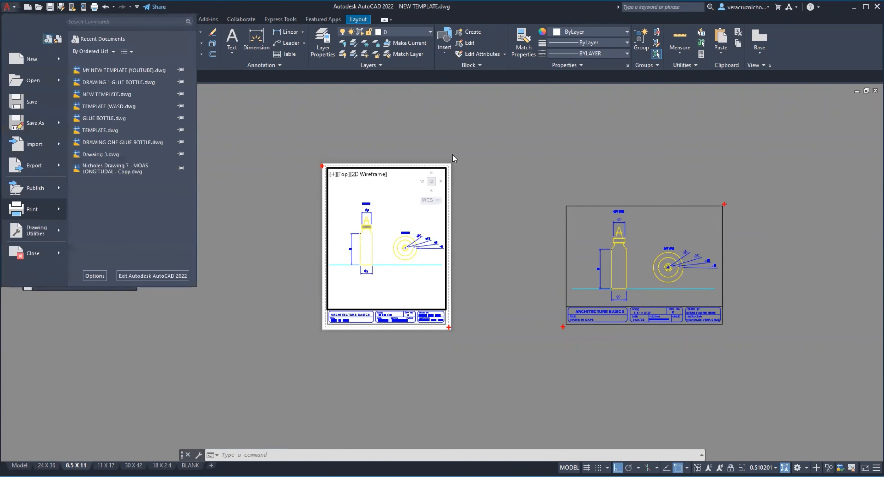
key(Return)
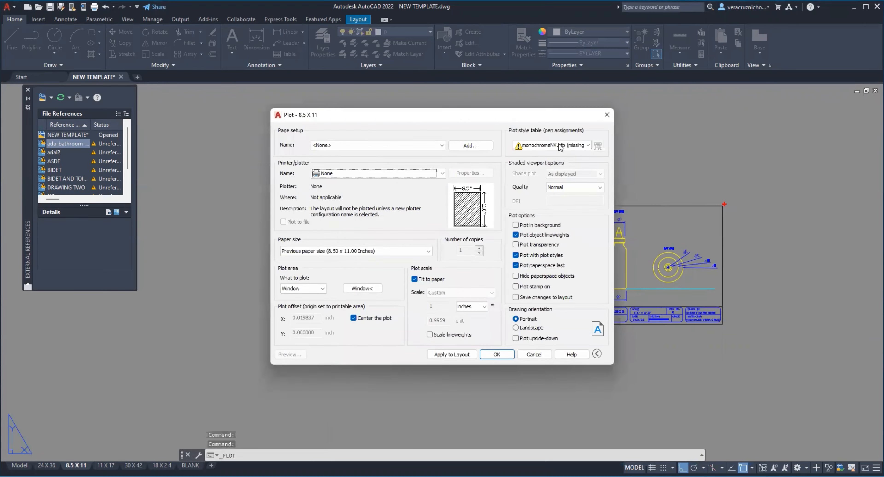
click(566, 146)
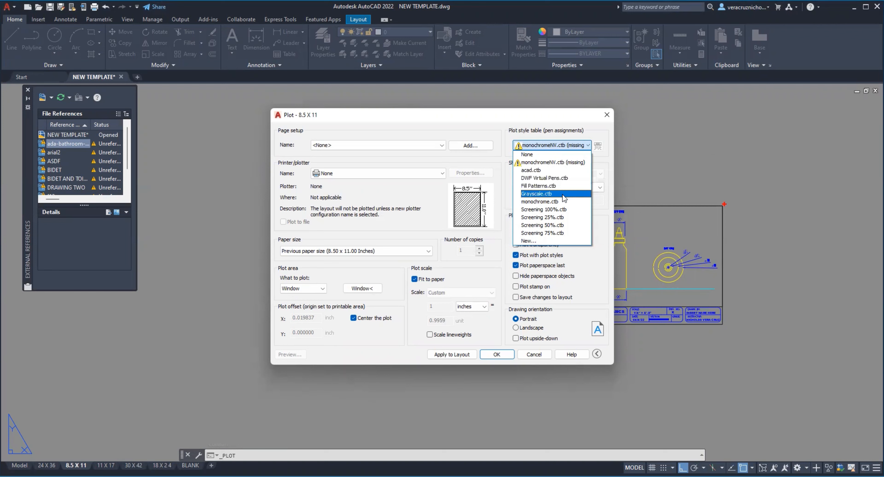
click(562, 202)
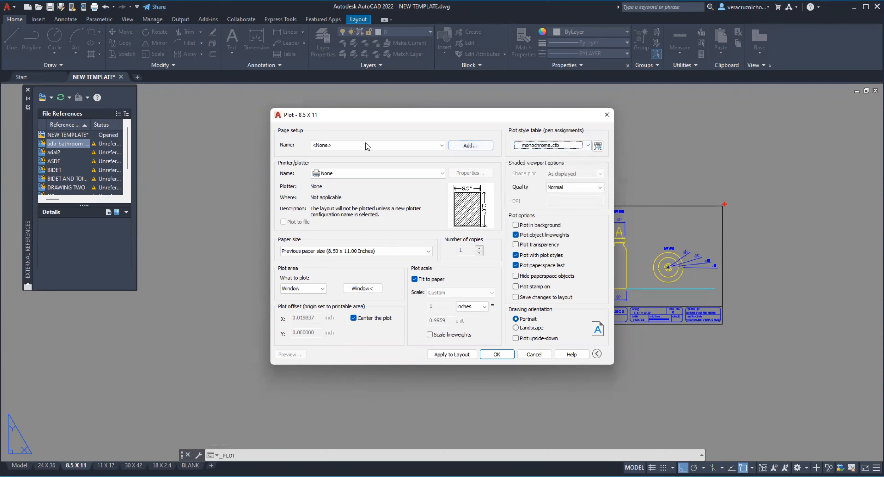
Step: Add a page setup named NV, redefining the existing one, and open monochrome.ctb for editing
click(477, 148)
text(NV)
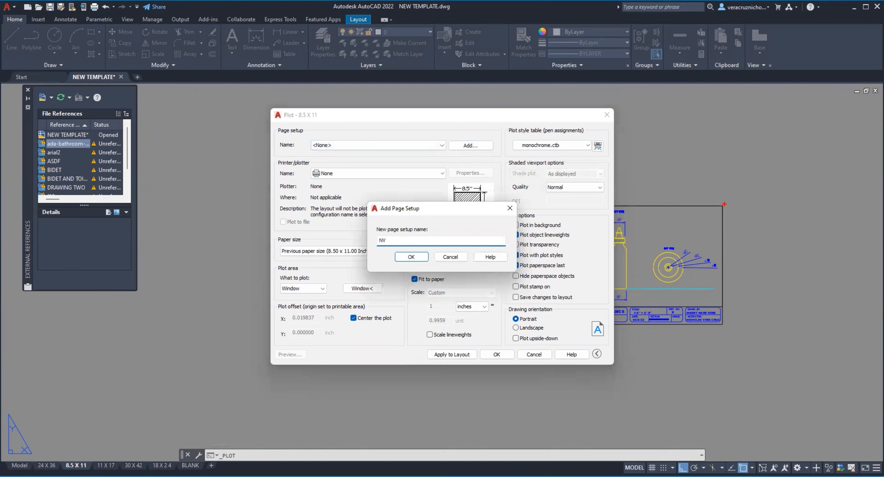
key(Return)
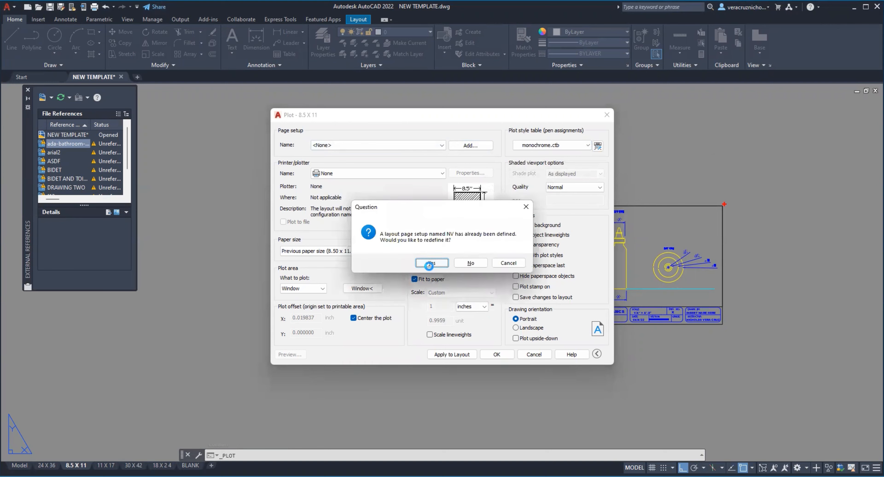
click(437, 264)
click(598, 146)
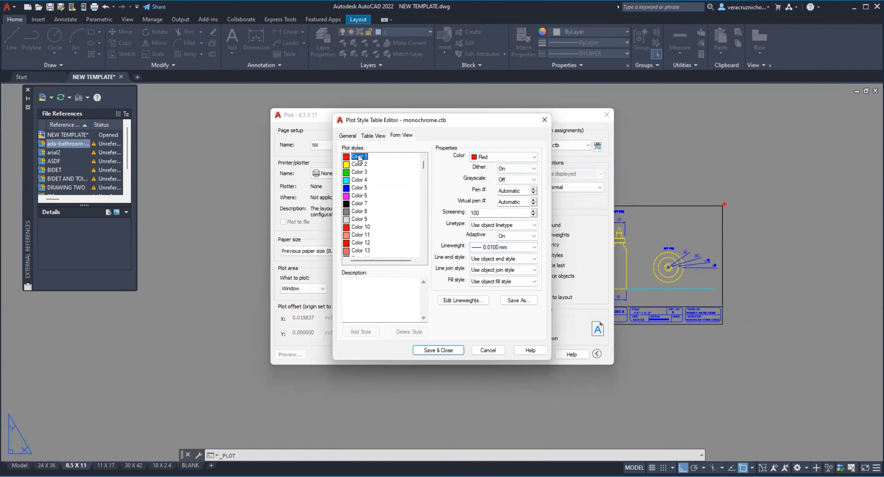
Step: Examine the plot style properties of several basic colours, ending with Color 1 selected
click(362, 164)
click(361, 172)
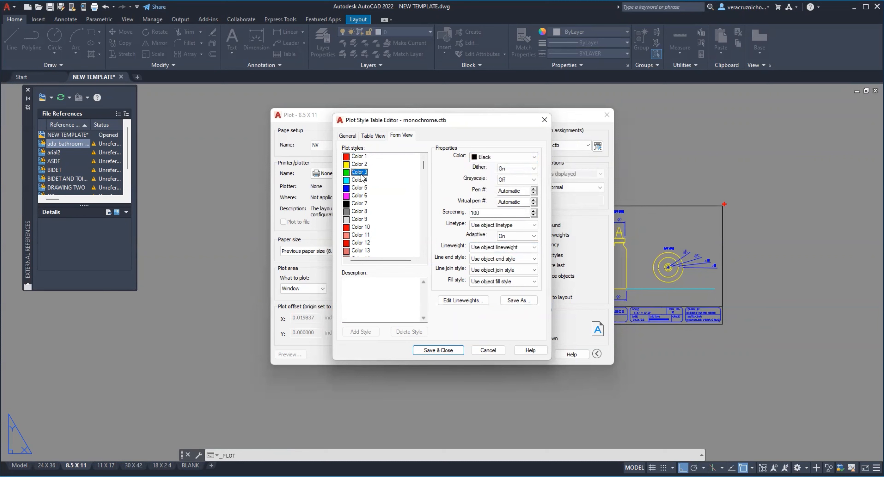
click(358, 181)
click(359, 196)
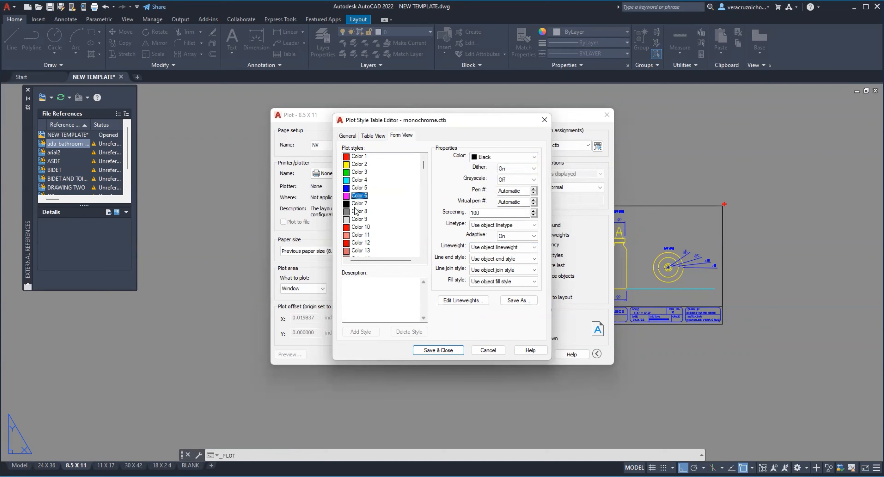
click(358, 157)
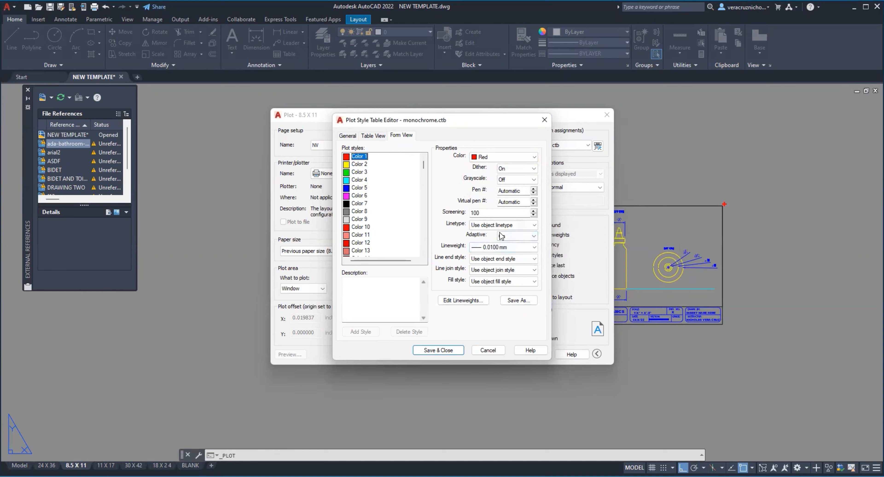
Step: Try a 0.1000 mm lineweight for Color 1 and look at that value in the lineweight editor without changing it
click(532, 247)
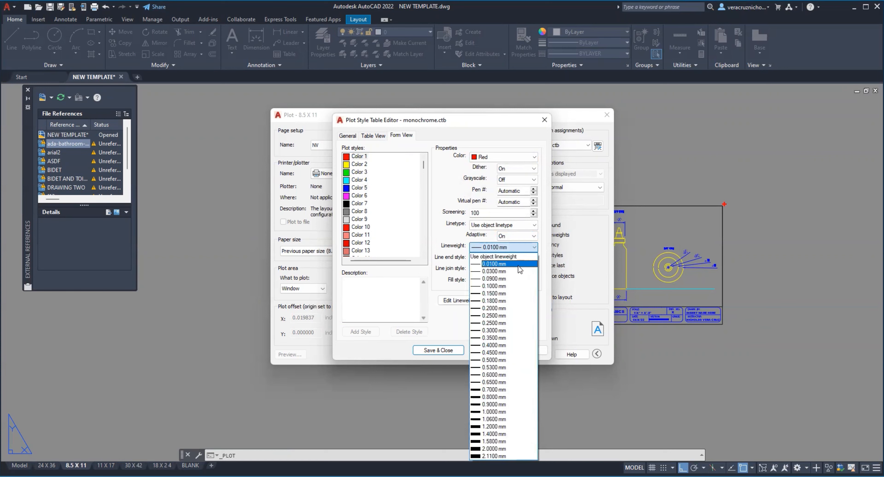
click(506, 287)
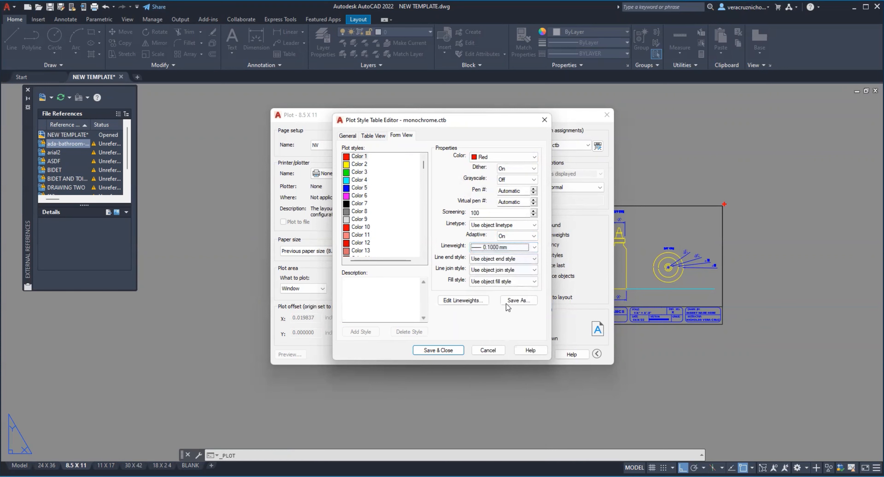
click(475, 303)
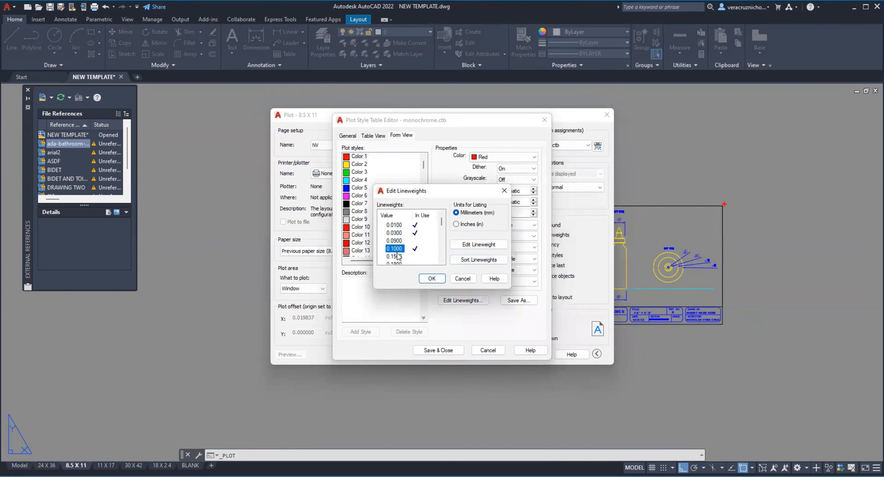
click(478, 244)
click(463, 278)
Step: Set the lineweight of Color 1 to 0.0100 mm
click(504, 247)
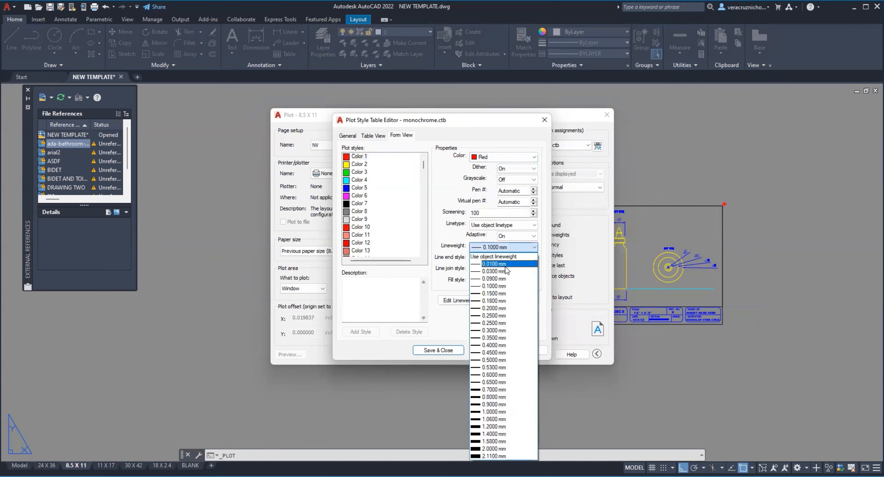
click(505, 266)
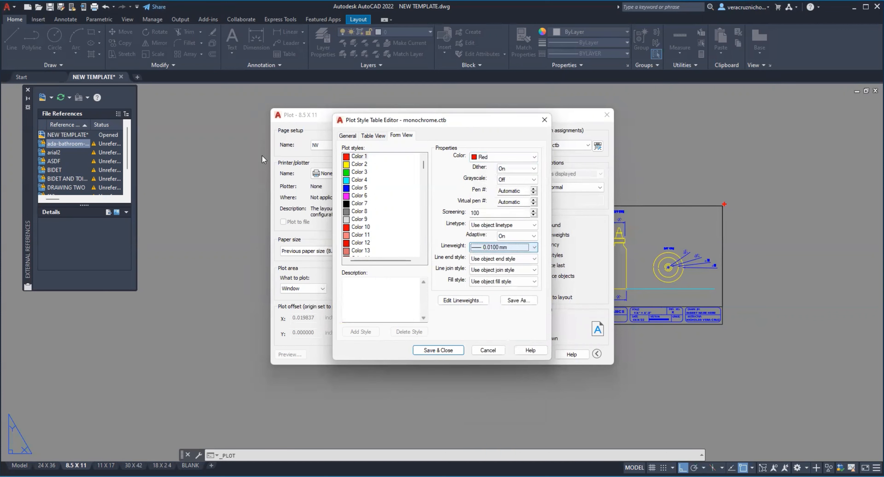
Step: Check the lineweight choices for Color 2 and the plot properties of Color 3
click(360, 165)
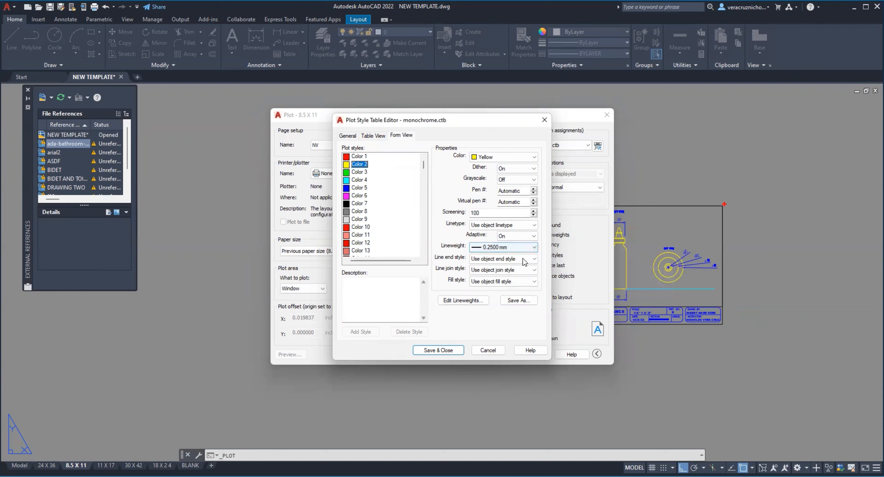
click(511, 248)
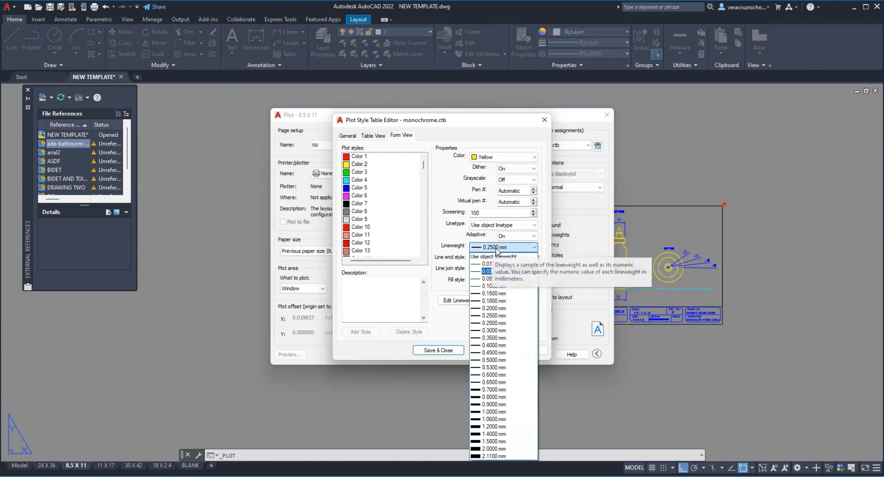
click(496, 257)
click(360, 172)
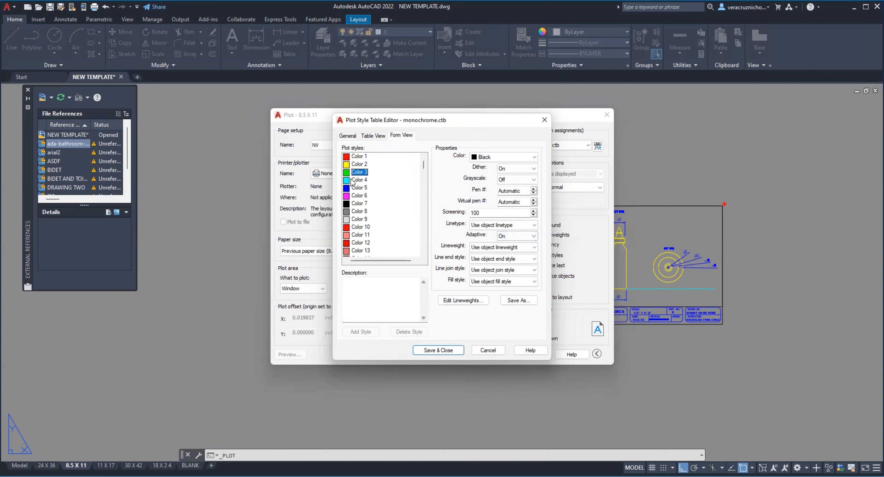
Step: Set the plotted lineweight to 0.6000 mm for Color 4 and 0.2000 mm for Color 5
click(360, 180)
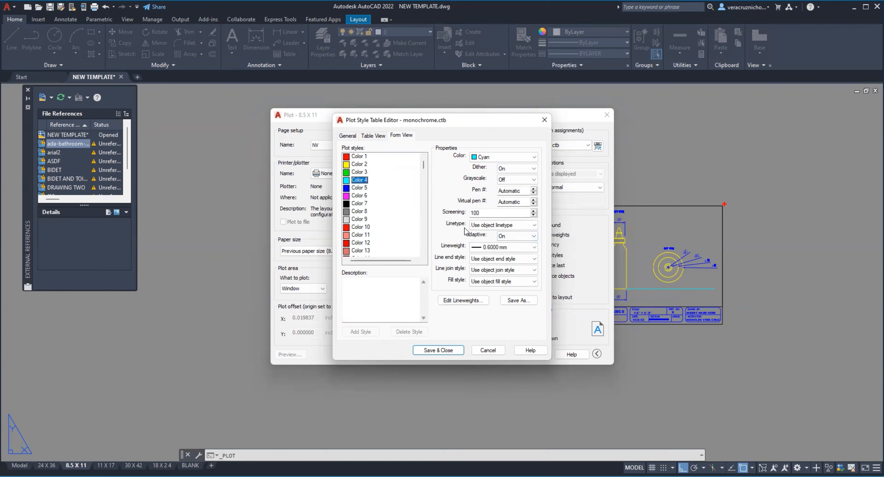
click(511, 249)
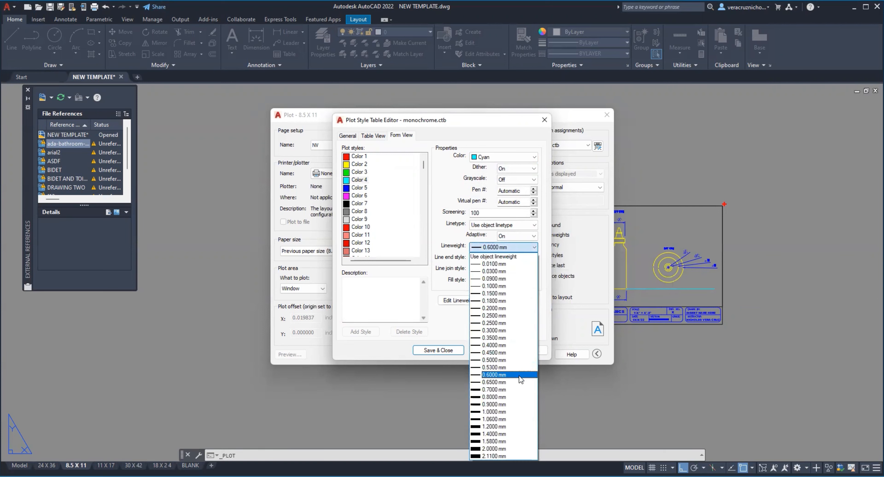
click(519, 376)
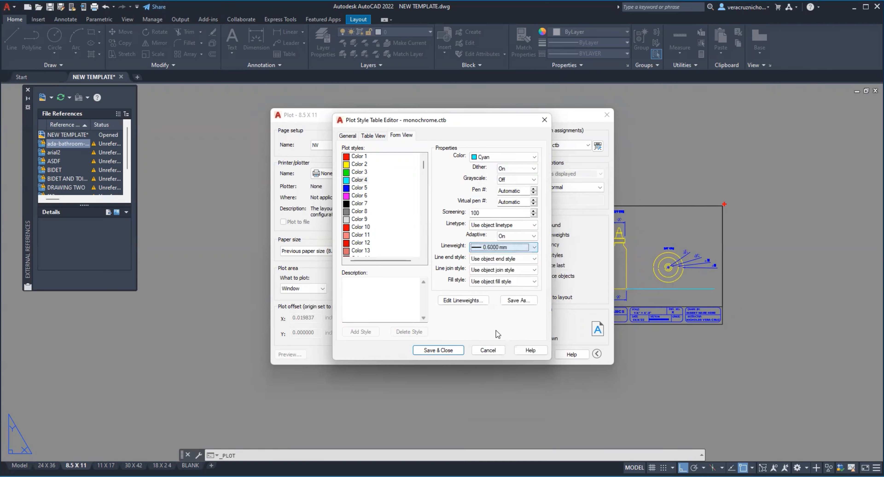
click(360, 188)
click(508, 248)
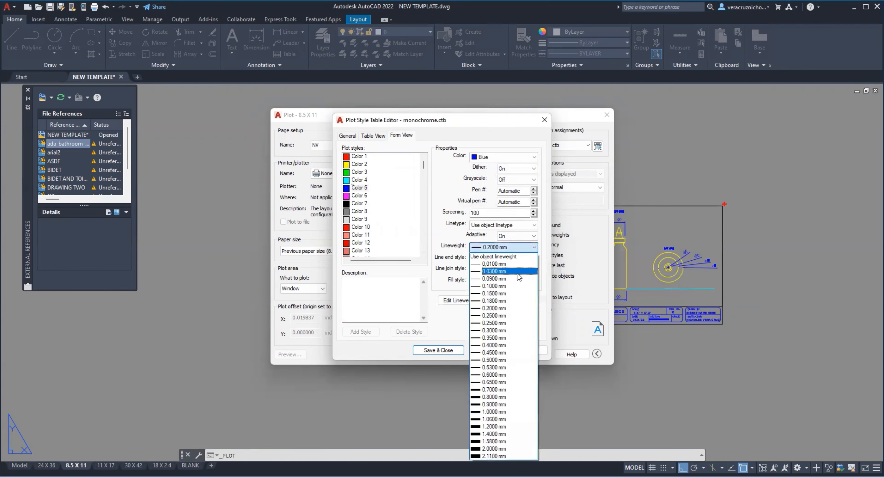
click(511, 308)
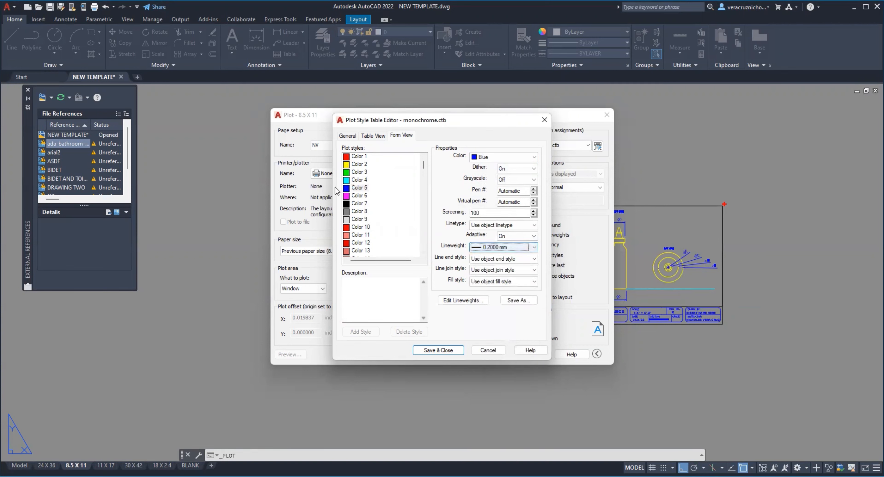
Step: Set the plotted lineweight of Color 7 to 0.4500 mm
click(361, 196)
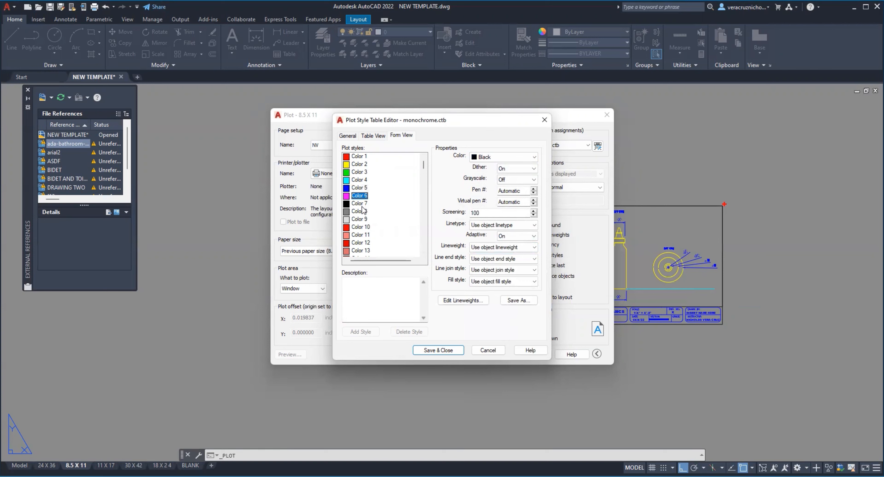
click(360, 204)
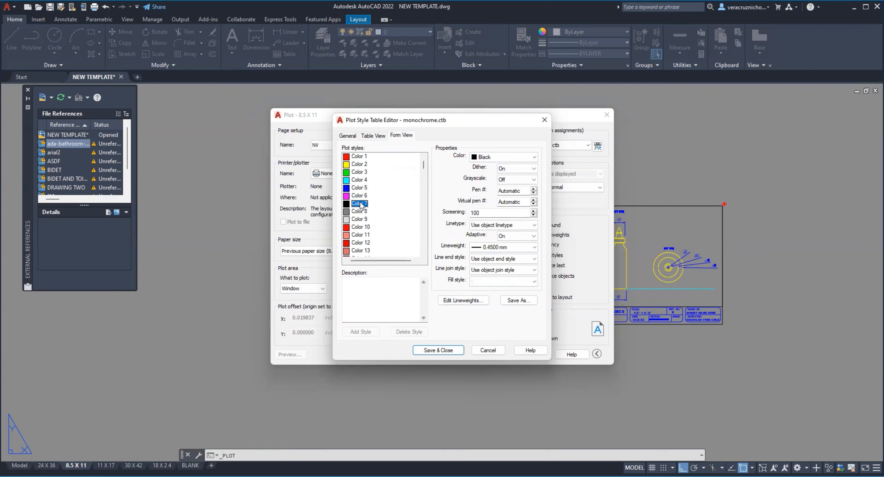
click(513, 247)
click(517, 353)
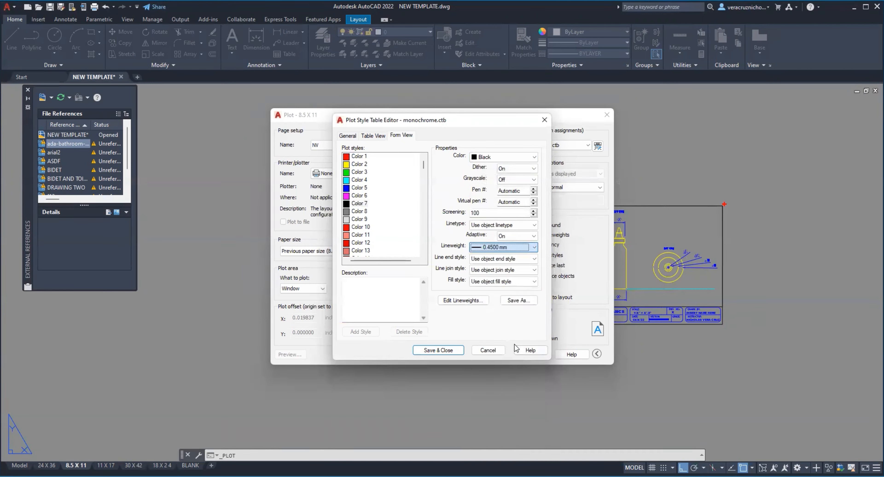
Step: Review the plotted colour choices for Color 8 and Color 9 and the properties of the preceding plot styles
click(359, 212)
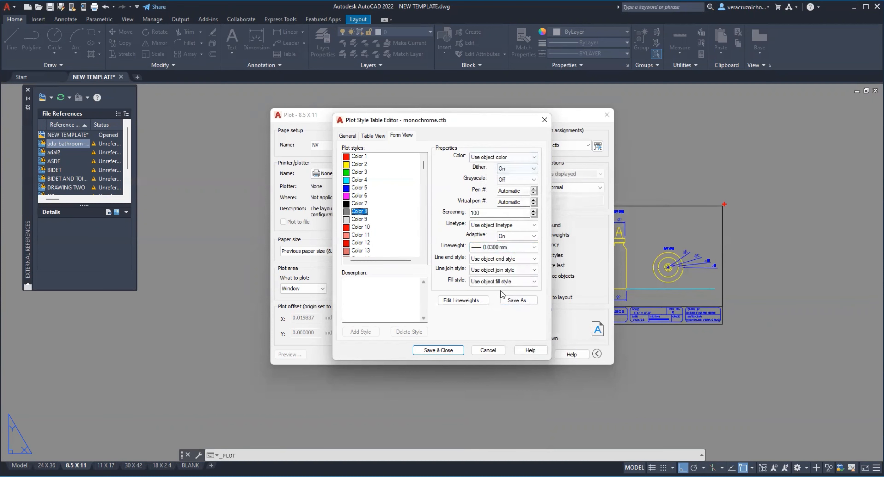
click(491, 158)
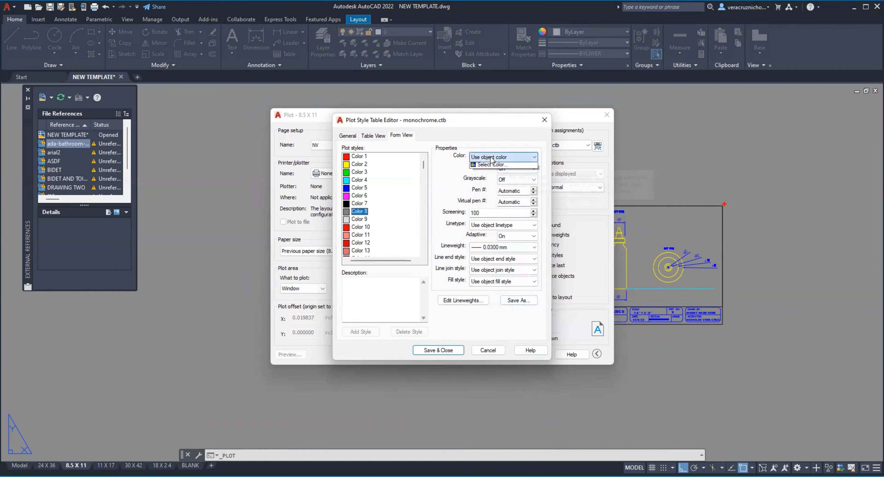
click(494, 158)
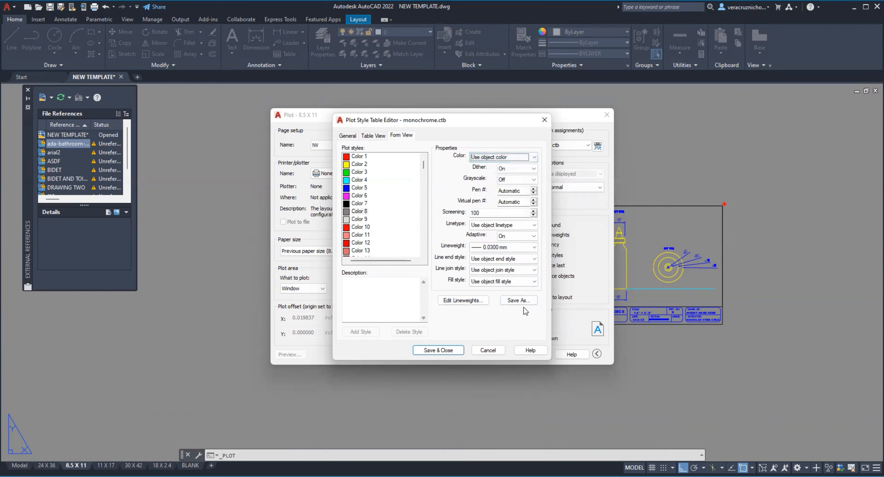
click(365, 218)
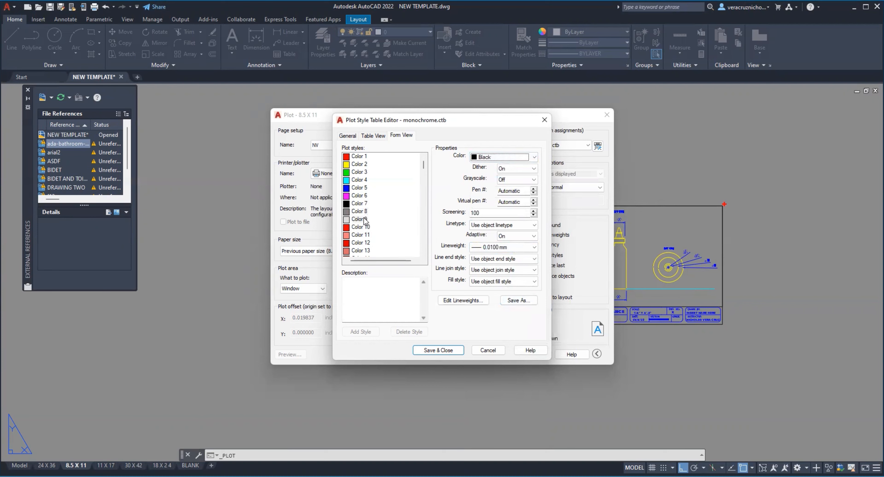
click(498, 158)
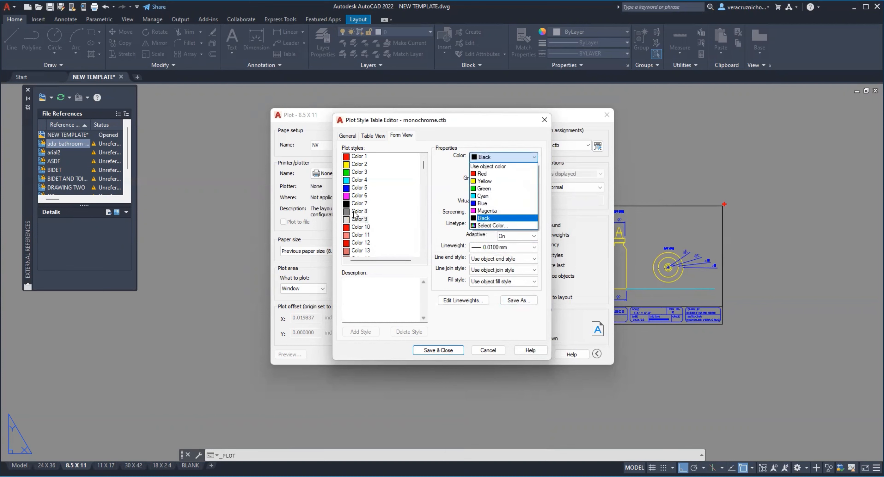
click(361, 210)
click(363, 203)
click(365, 194)
click(366, 183)
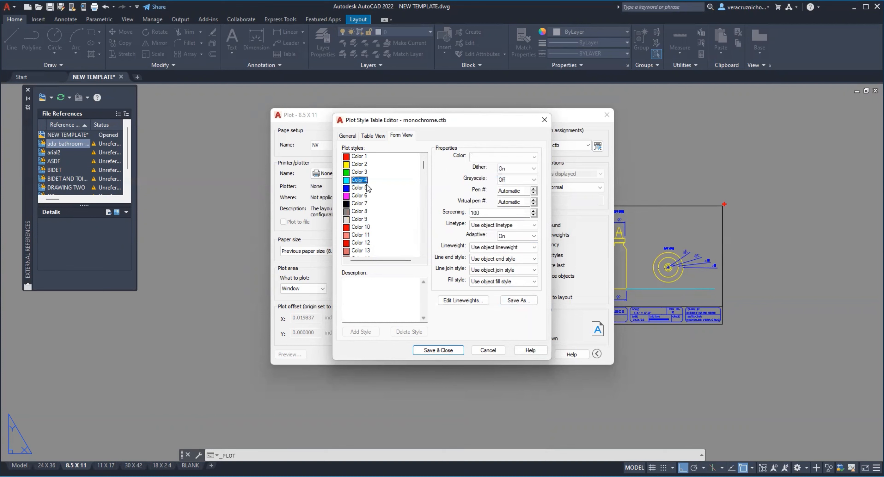
click(365, 172)
click(364, 159)
click(364, 173)
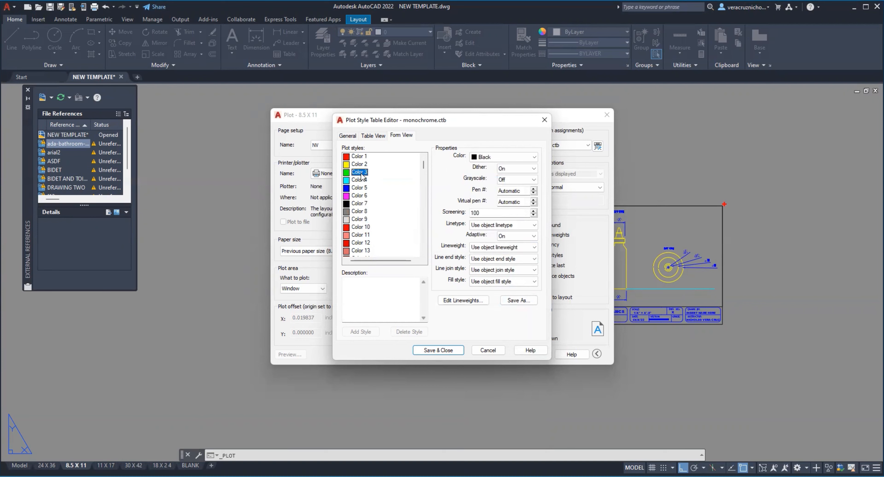
click(367, 165)
Step: Set the plotted colour of Color 1 and Color 2 to Black
click(366, 158)
click(484, 157)
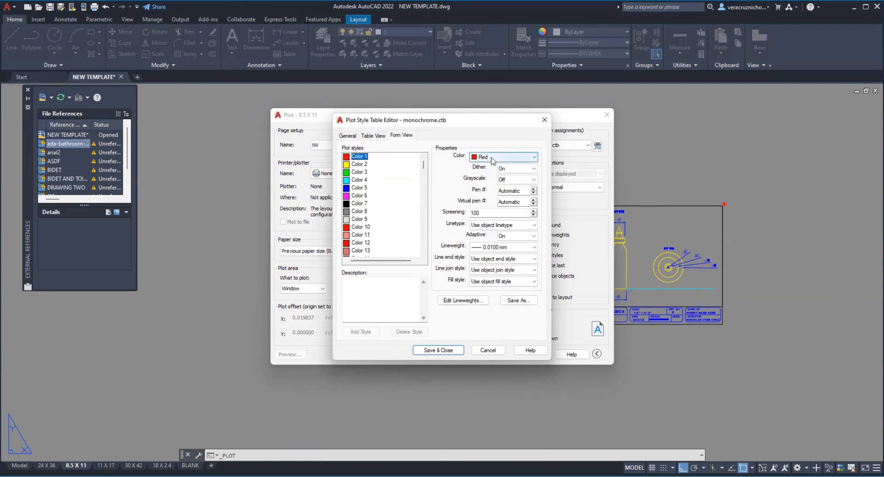
click(360, 164)
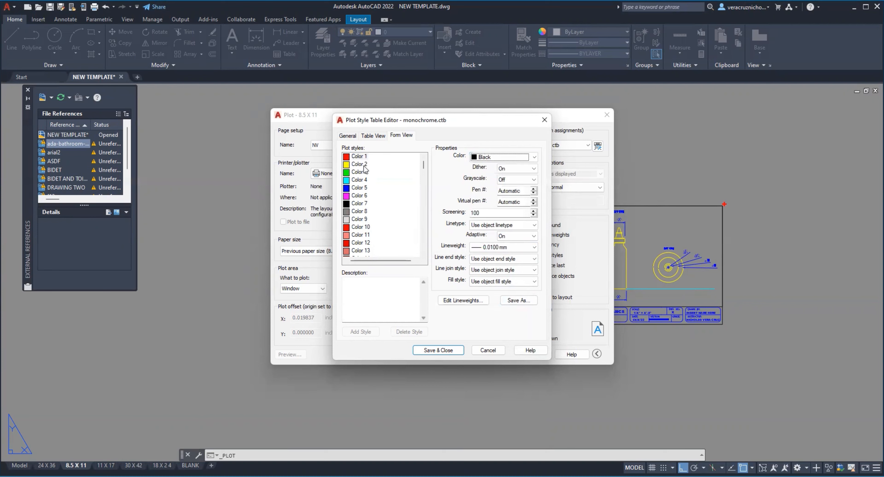
click(520, 158)
click(484, 208)
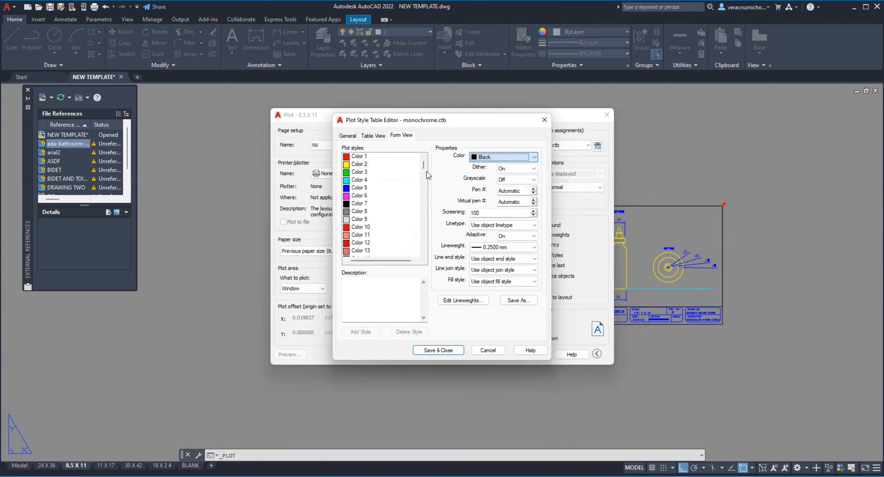
Step: Set the plotted colour of Color 4 and Color 5 to Black
click(361, 172)
click(359, 180)
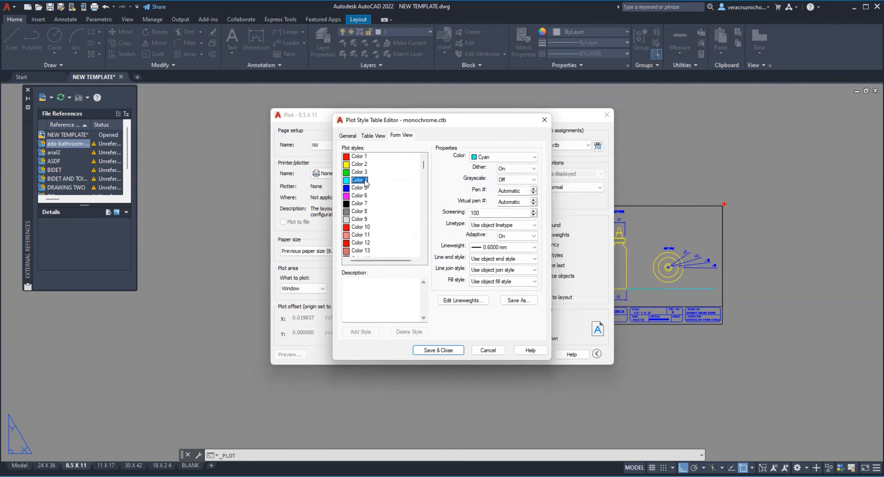
click(534, 158)
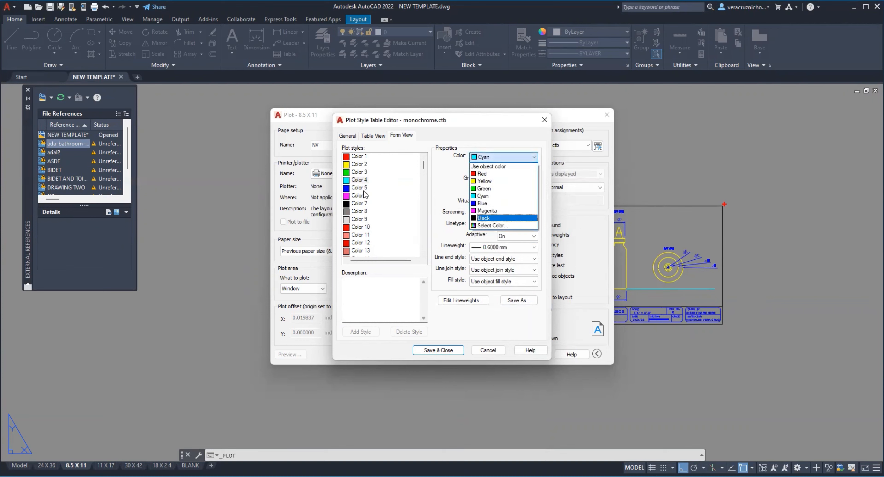
click(359, 187)
click(534, 157)
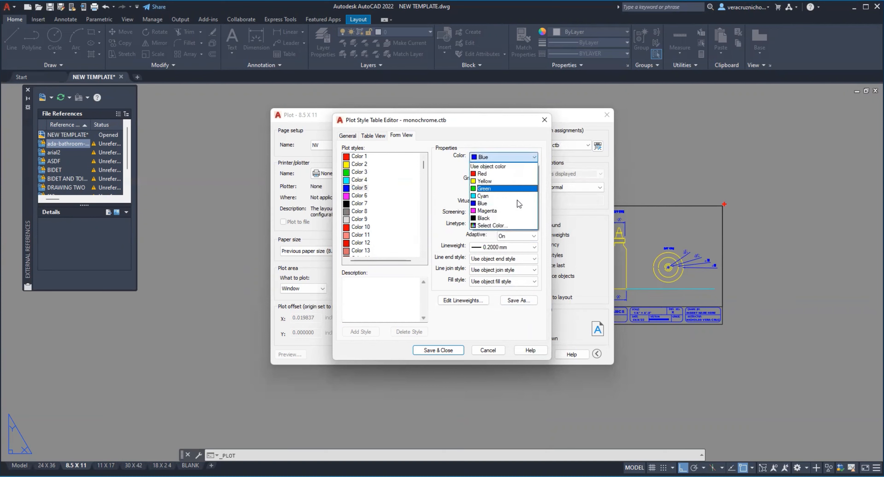
click(515, 219)
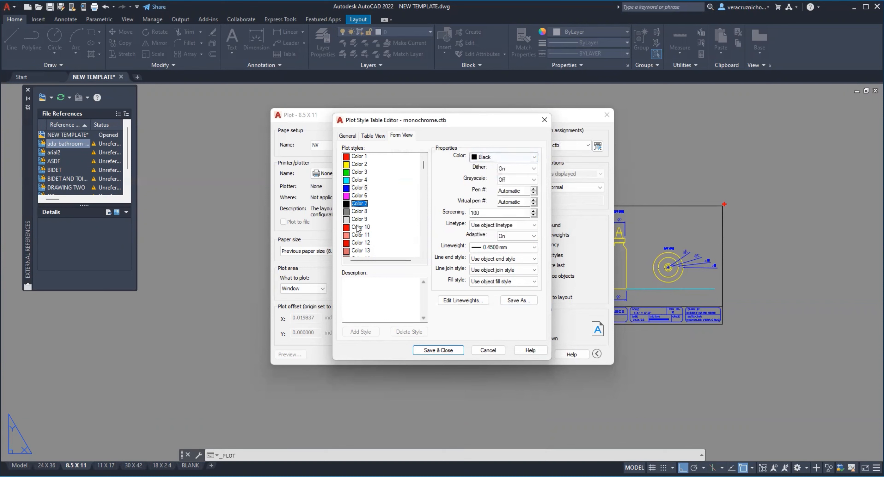
Step: Set the plotted colour of Color 8 and Color 9 to Black
click(359, 212)
click(508, 157)
click(497, 218)
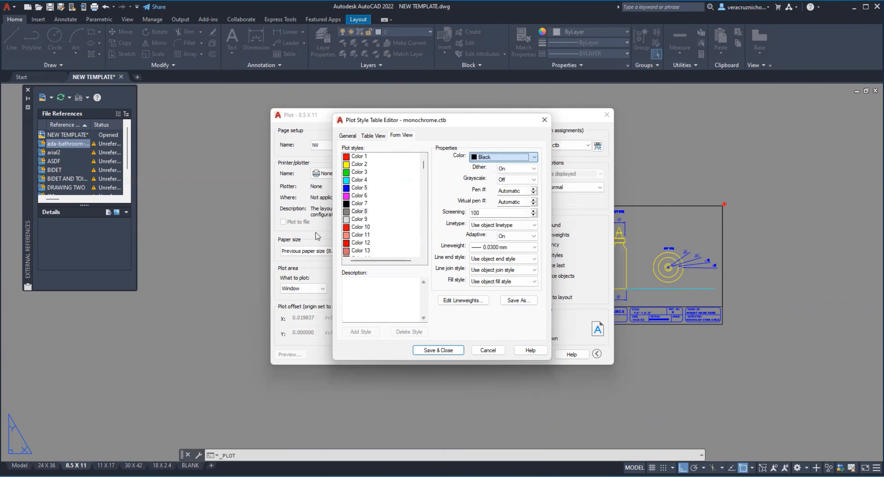
click(505, 157)
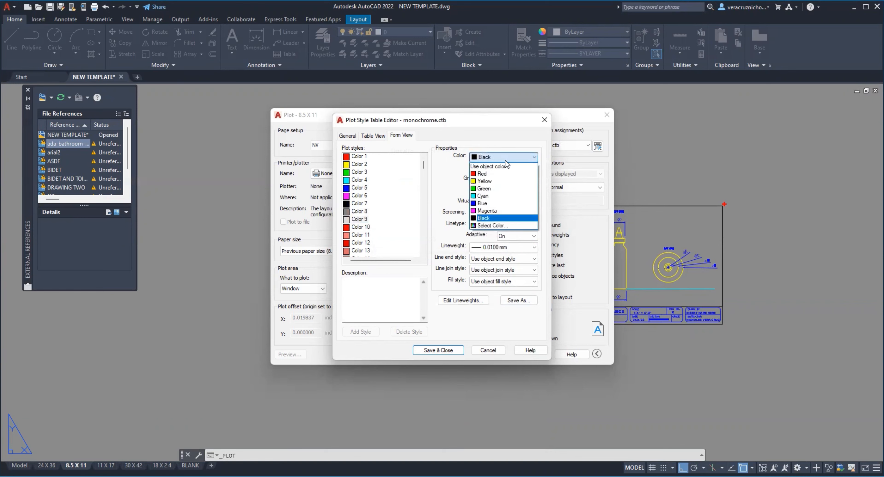
click(498, 218)
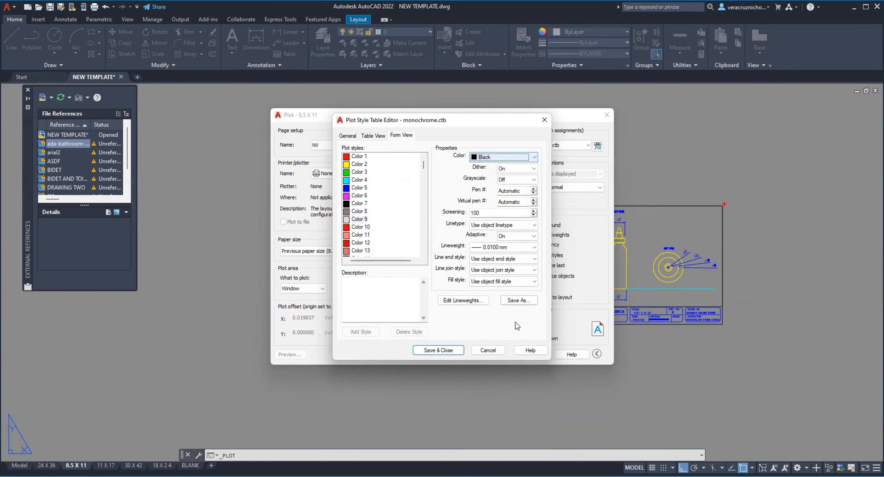
Step: Save the edited plot style table under the new name monochromeNV and close the table editor
click(518, 301)
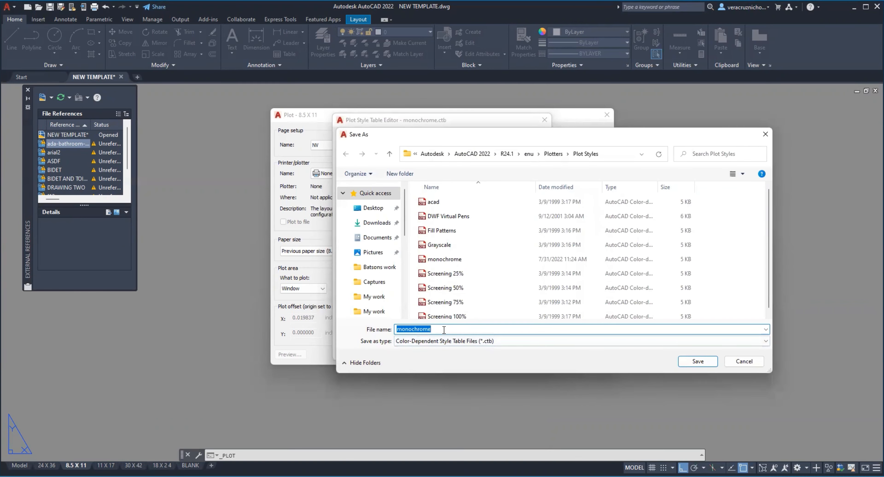
click(444, 330)
key(Return)
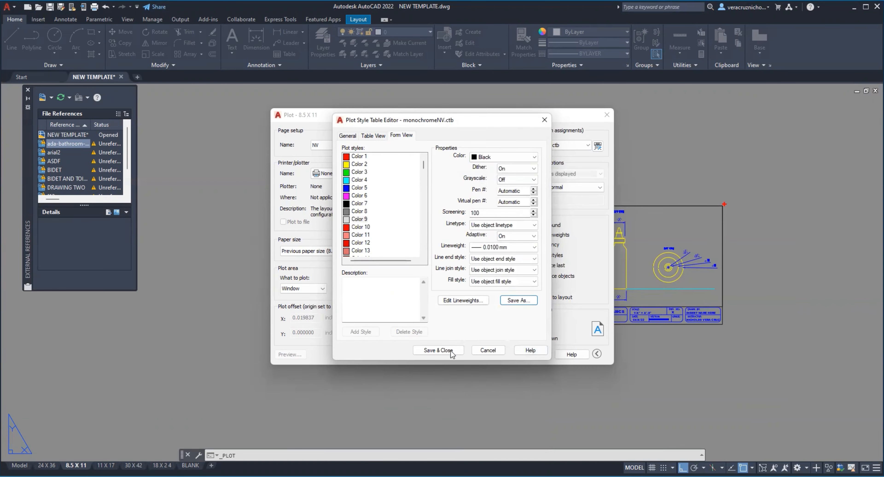
click(438, 350)
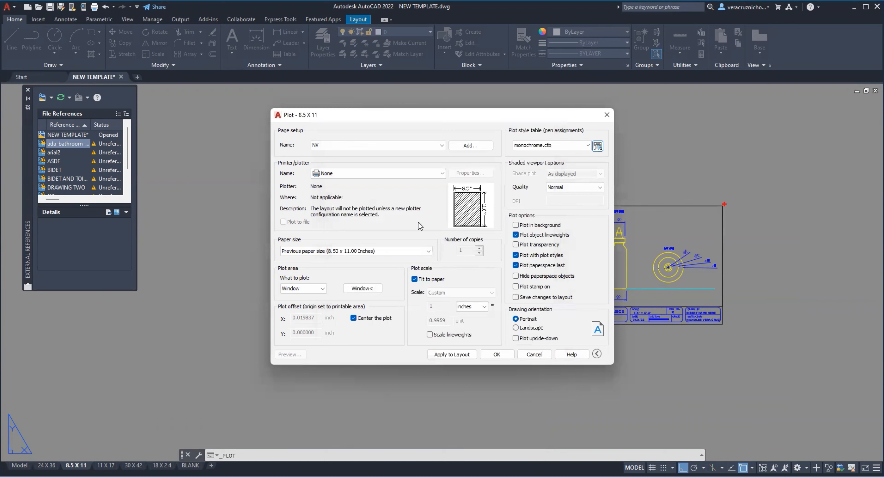
Step: Try Microsoft Print to PDF as the plotter, but load the previous plot's settings and reset the page setup to <None>
click(382, 172)
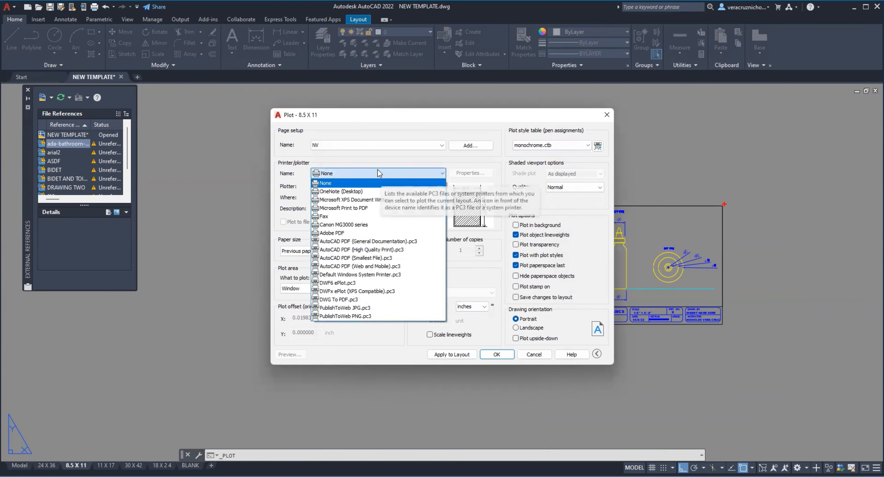
click(376, 207)
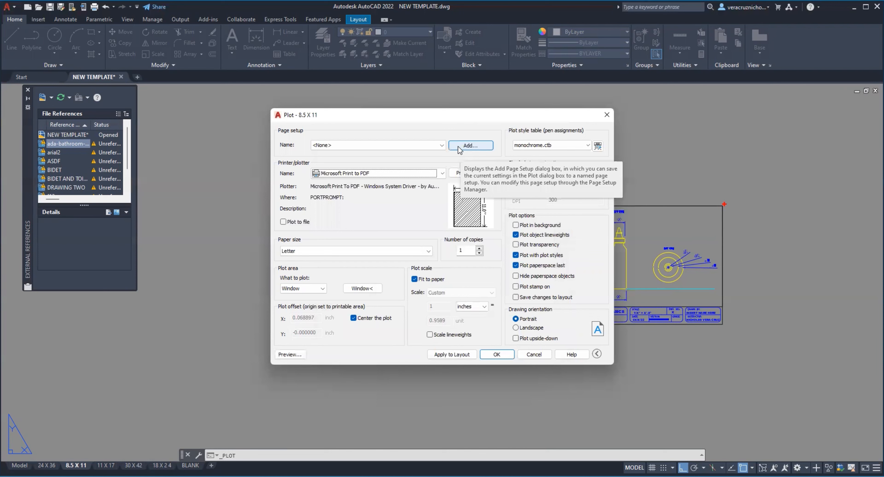
click(394, 145)
click(395, 165)
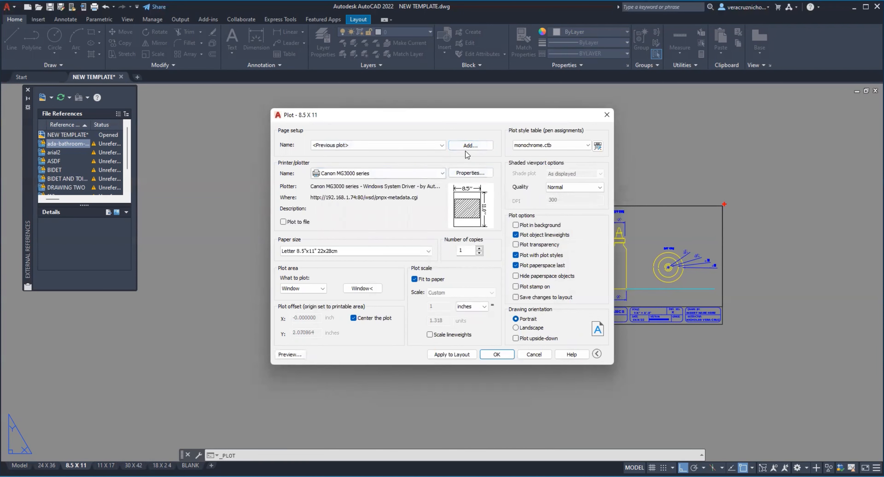
click(442, 145)
click(412, 157)
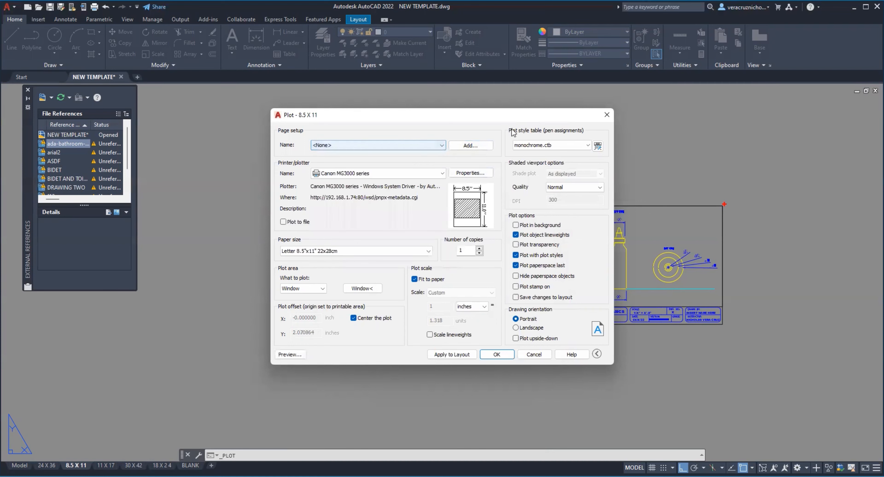
Step: Assign the monochromeNV.ctb plot style table and redefine the existing page setup NV with the current plot settings
click(540, 150)
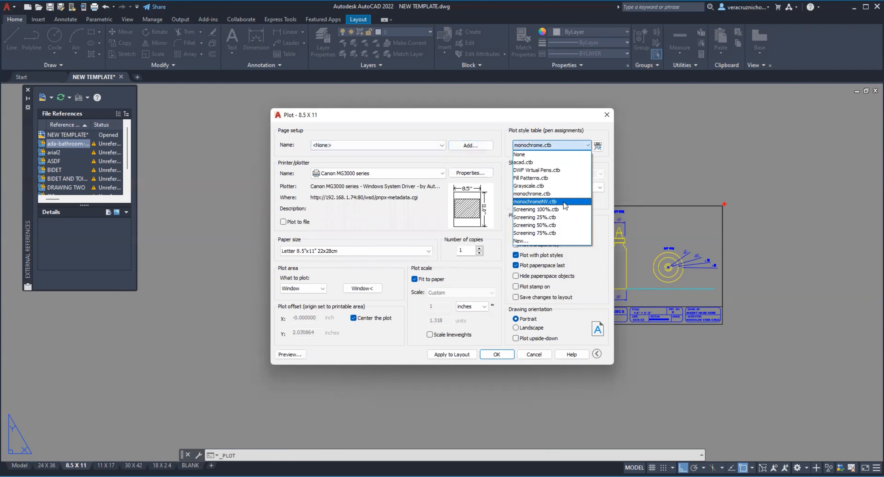
click(546, 202)
click(485, 146)
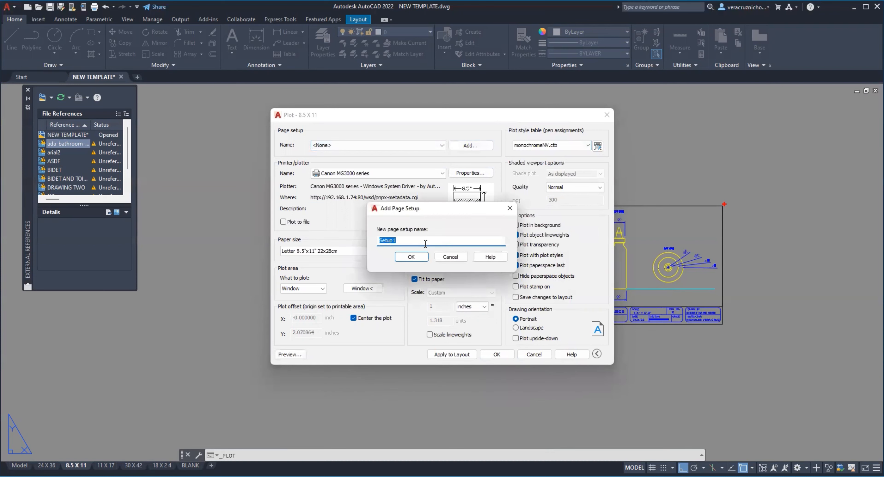
text(NV)
click(414, 259)
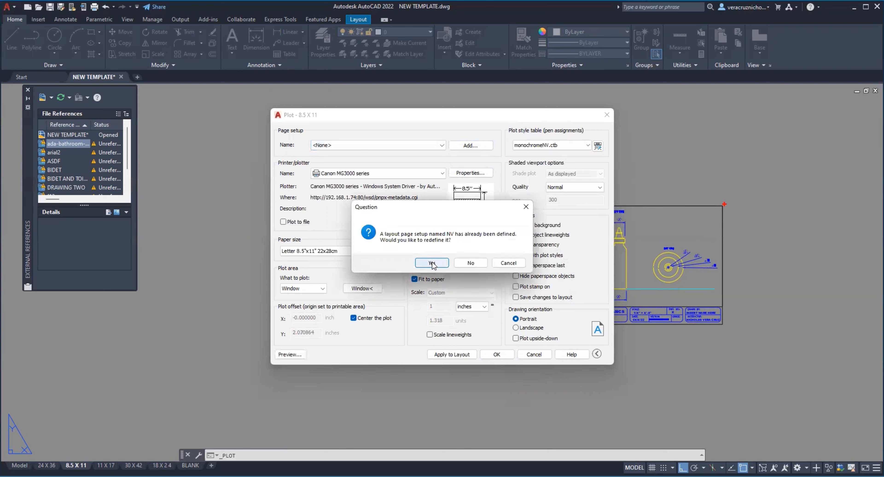
click(432, 264)
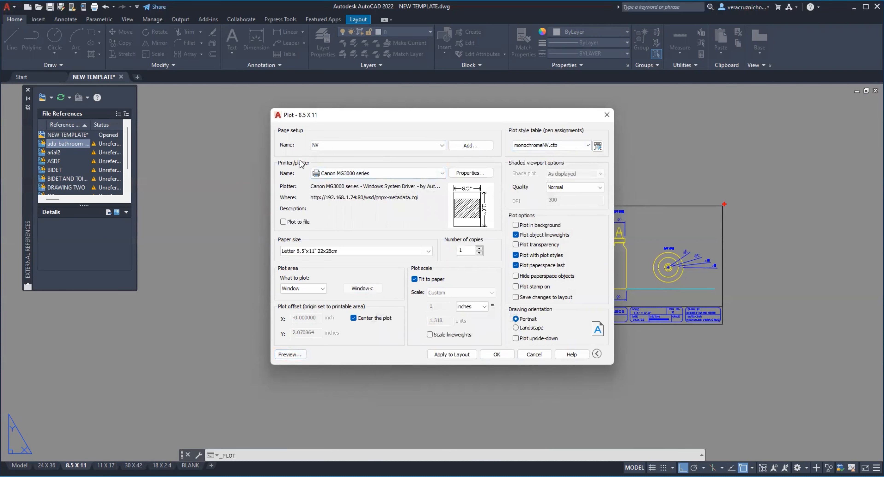
Step: Redefine the plot area with a window around the 8.5 X 11 sheet border and open the plot preview
click(366, 289)
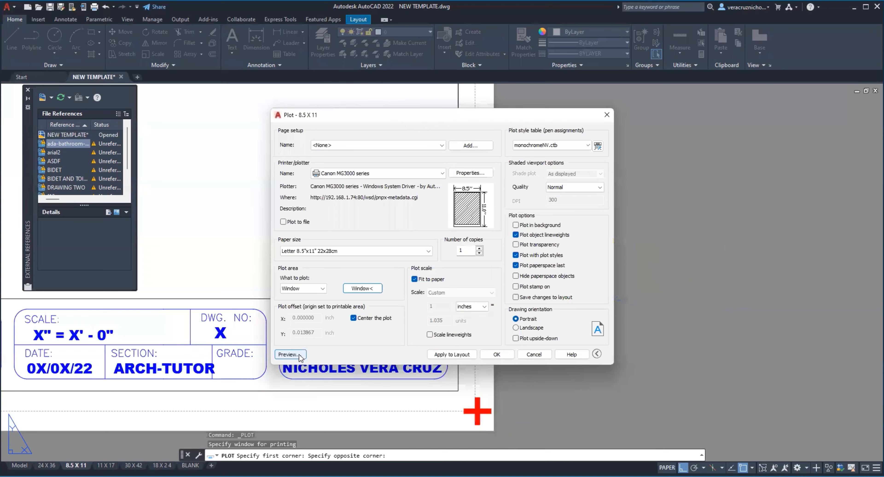
click(290, 354)
Step: Examine the lineweights of the bottle's side view, top view, dimensions and ground line in the plot preview
scroll(424, 227, up, 5)
scroll(393, 211, down, 4)
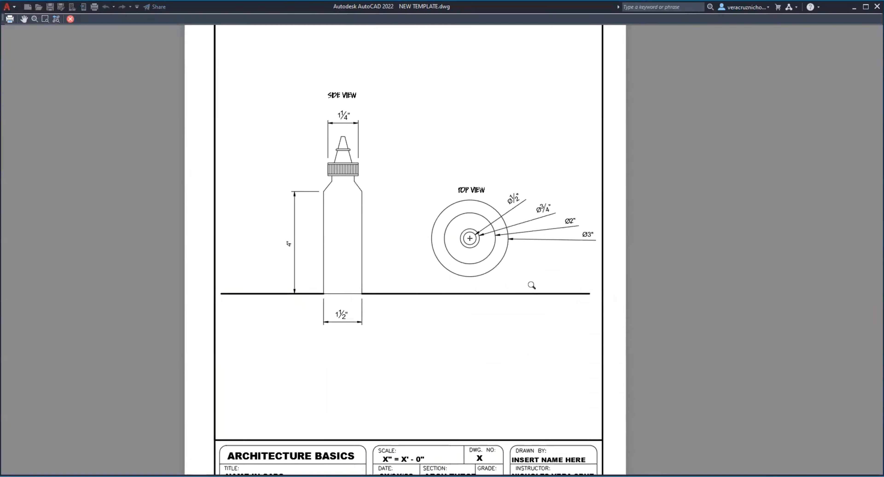
scroll(345, 174, up, 5)
middle_drag(335, 115, 333, 212)
scroll(338, 230, down, 4)
scroll(401, 310, down, 2)
scroll(536, 348, up, 4)
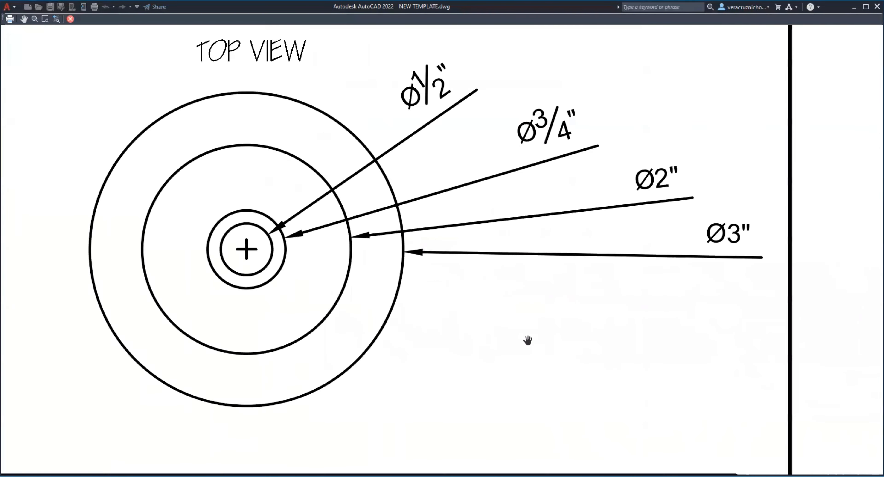
scroll(322, 311, down, 3)
middle_drag(322, 311, 529, 213)
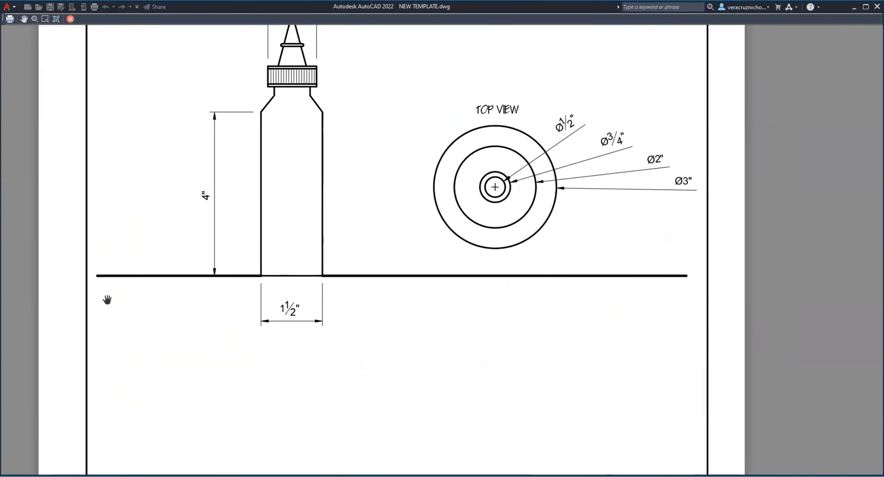
middle_drag(281, 148, 322, 266)
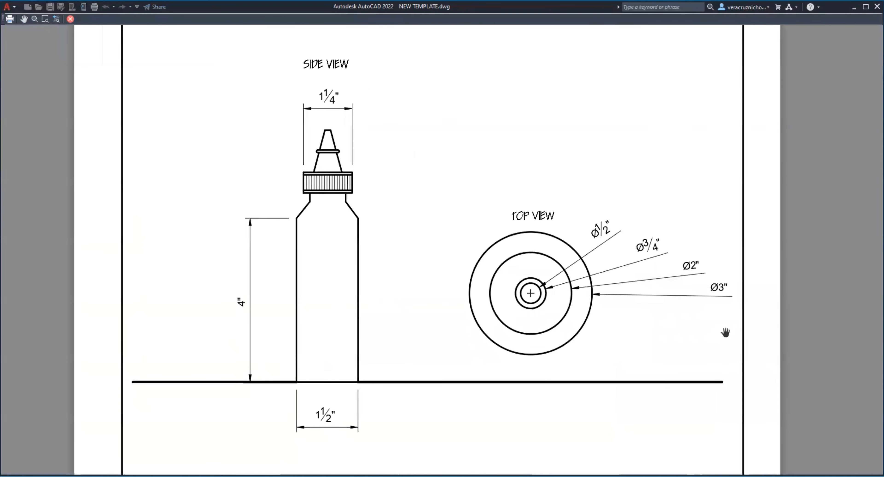
Step: Close the plot preview, assign the Grayscale.ctb plot style table and redefine the existing page setup NV with it
scroll(435, 280, down, 5)
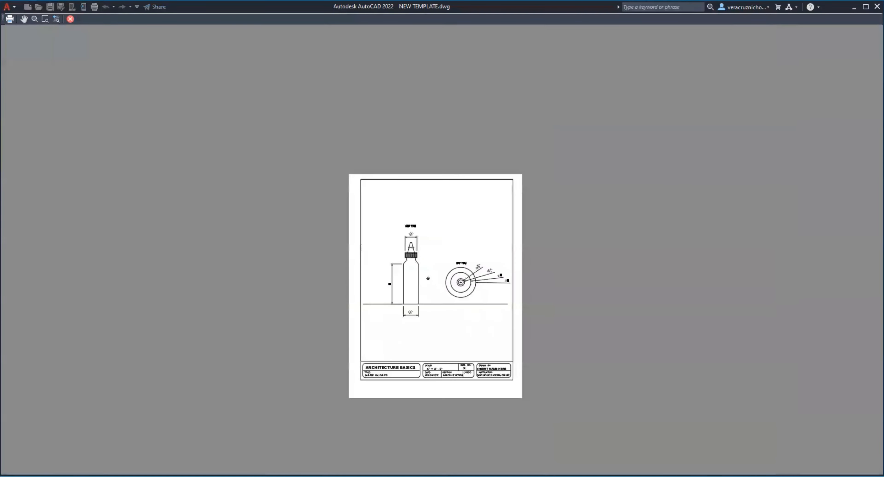
click(69, 19)
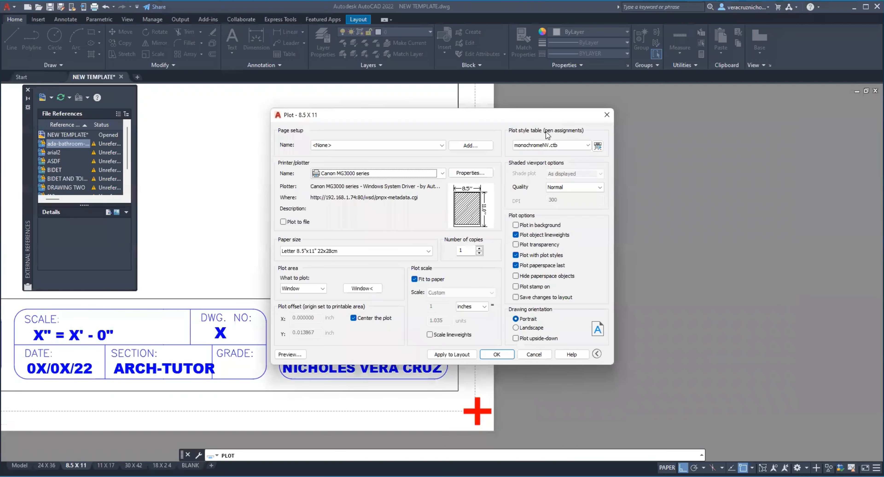
click(549, 146)
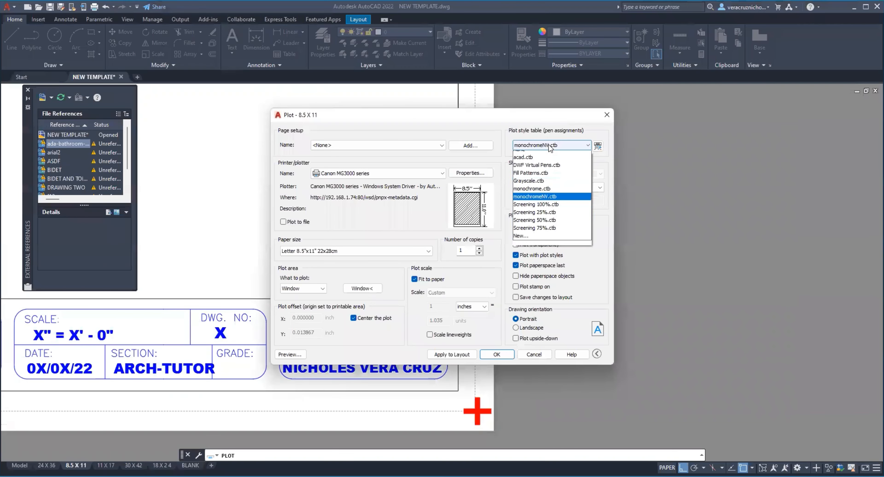
click(556, 185)
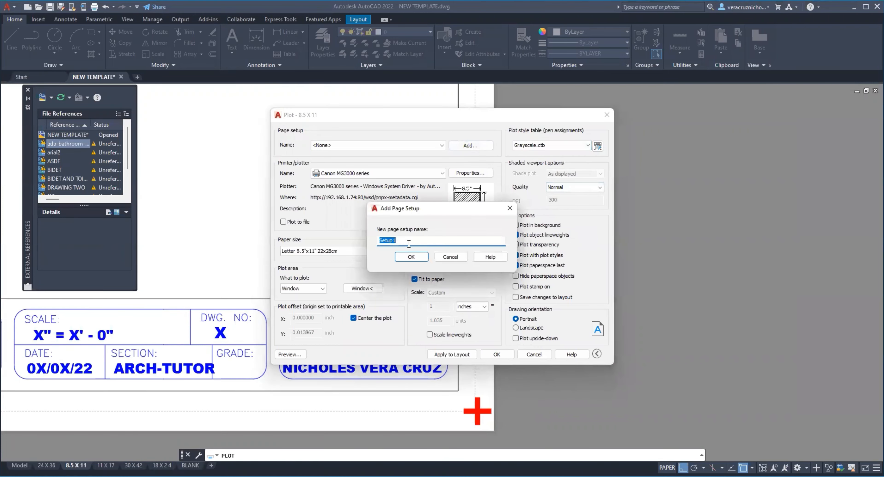
text(NV)
click(411, 256)
click(432, 263)
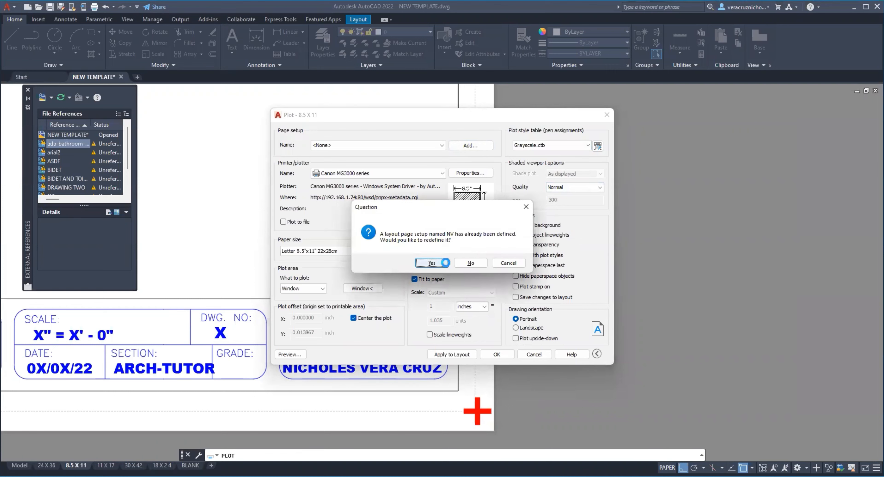
Step: Open the Grayscale.ctb plot style table for editing and set plot style Color 8's color to index color 9
click(596, 145)
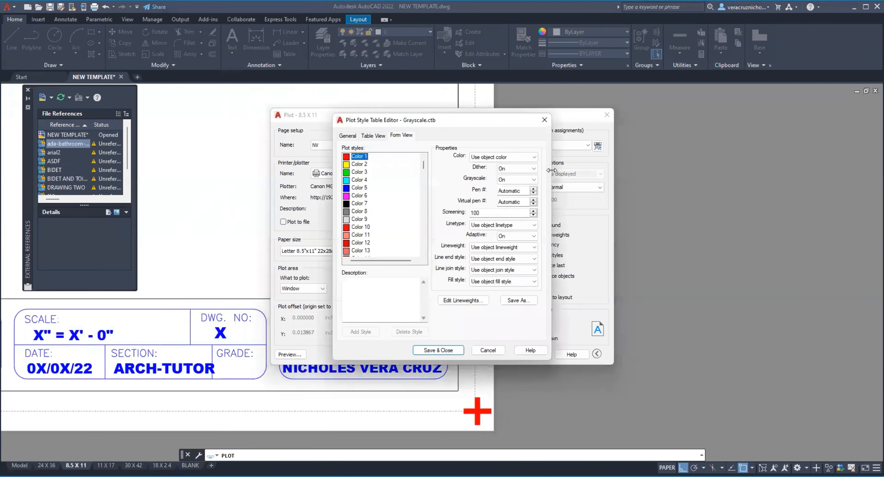
click(358, 211)
click(490, 157)
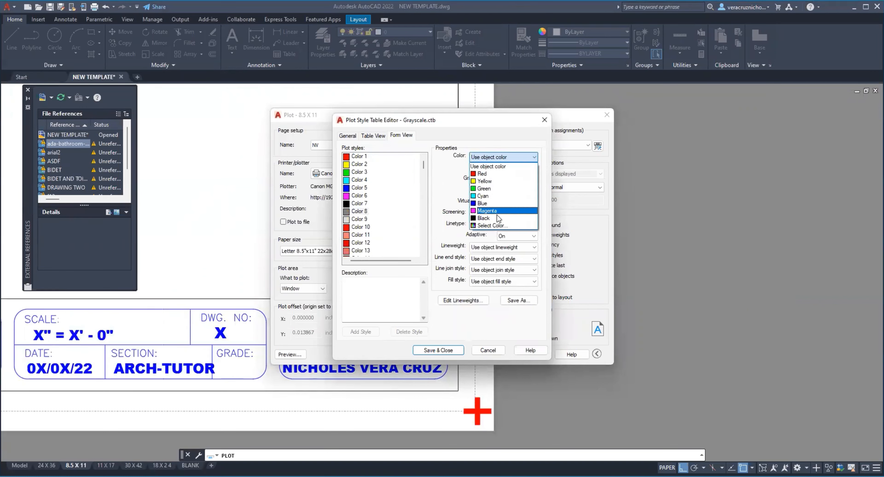
click(496, 227)
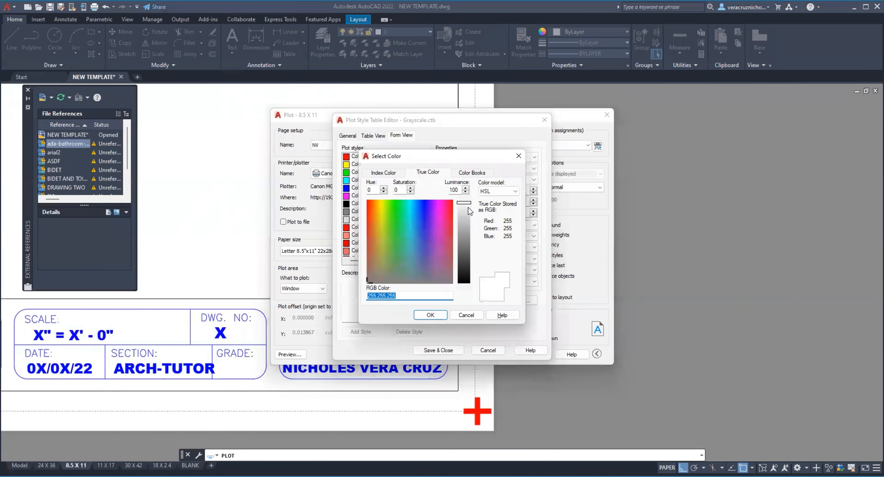
click(392, 172)
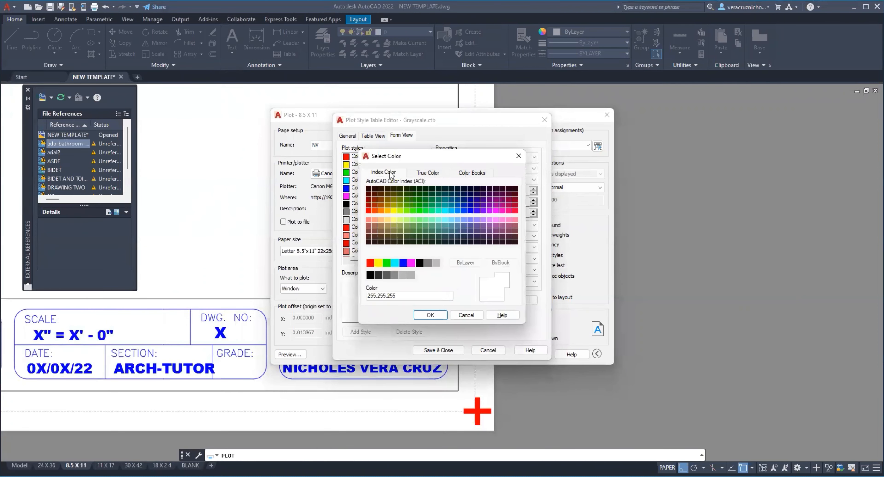
click(474, 172)
click(434, 172)
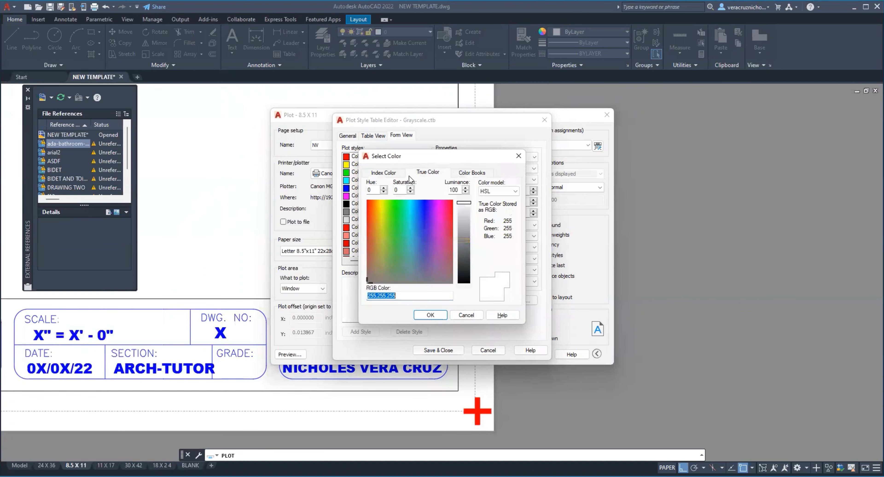
click(392, 172)
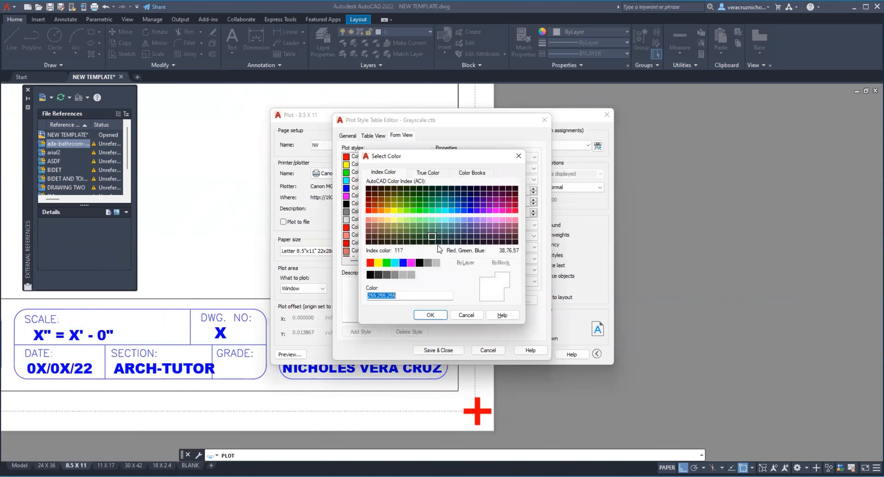
click(436, 263)
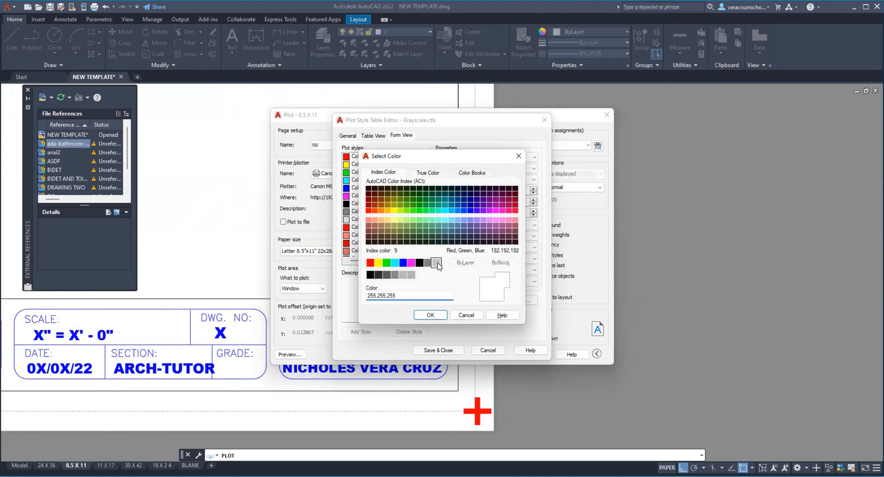
click(438, 315)
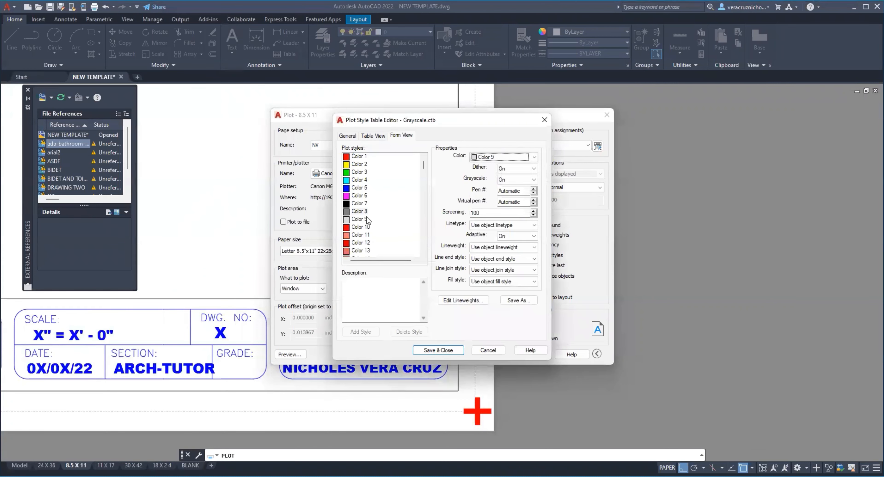
Step: Change plot style Color 8's output color to index color 253
click(534, 158)
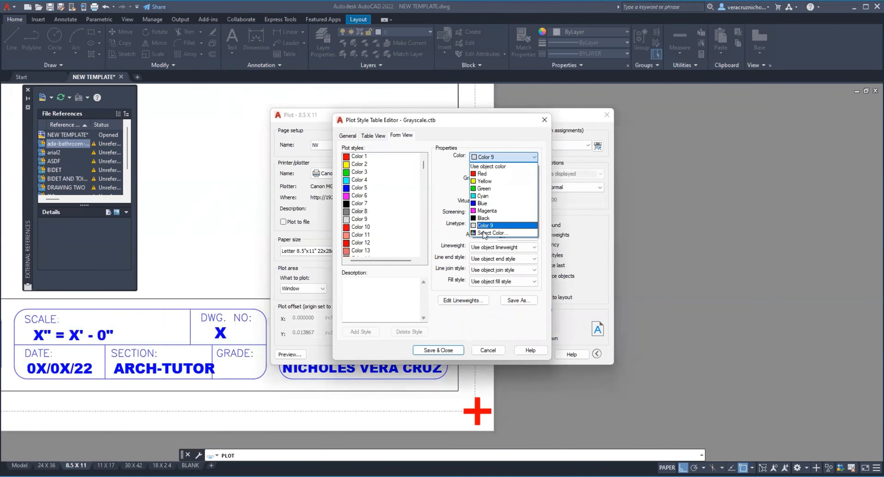
click(504, 284)
click(399, 171)
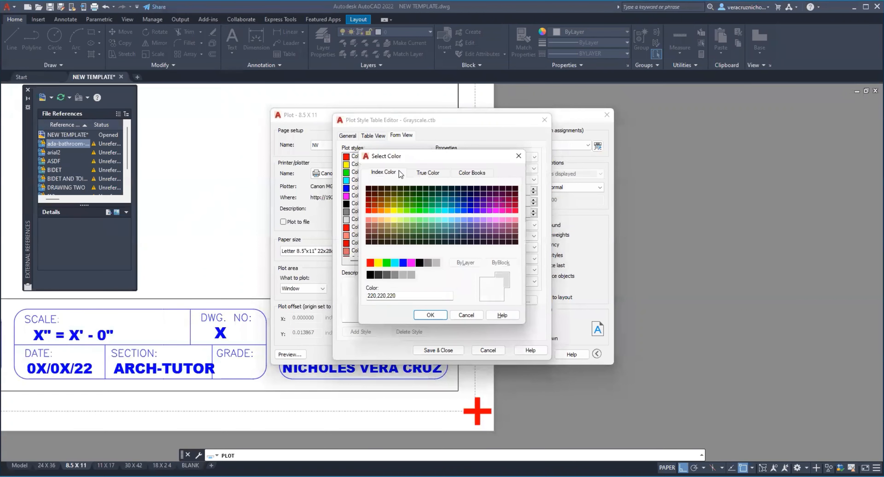
click(393, 277)
click(430, 314)
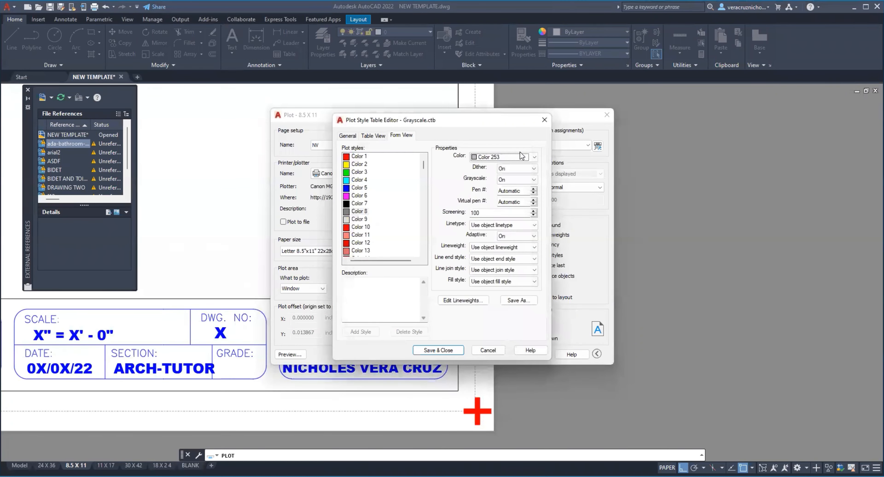
Step: Set plot style Color 8's output color to the gray index color 8
click(522, 156)
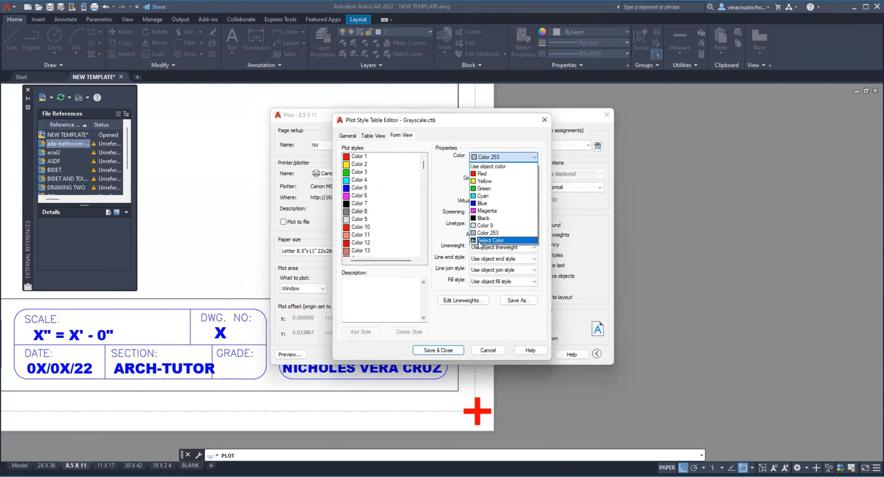
click(491, 240)
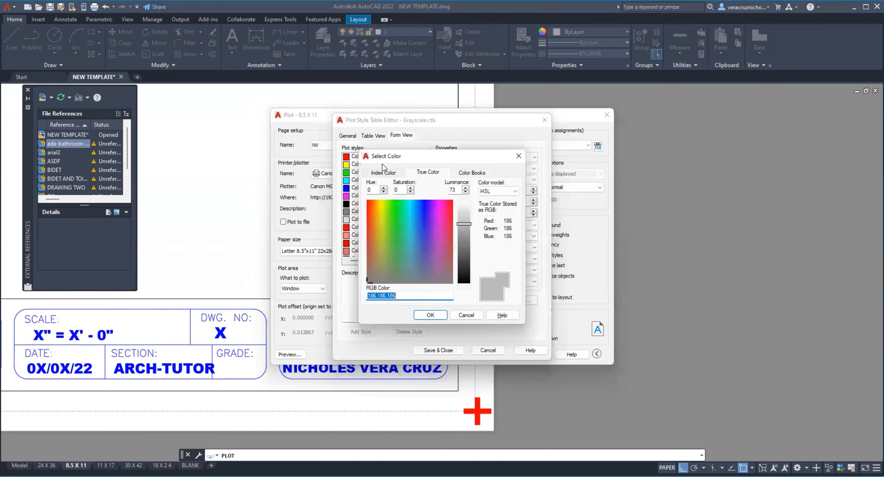
click(383, 173)
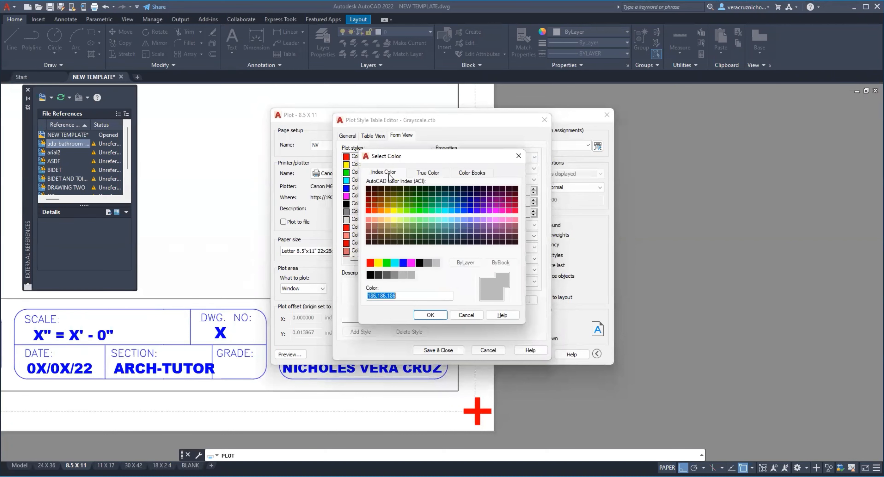
click(428, 263)
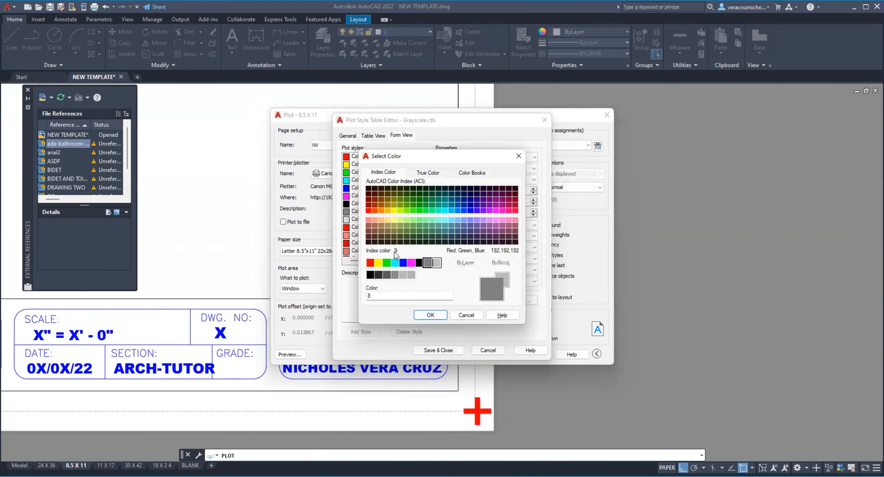
click(431, 316)
click(534, 156)
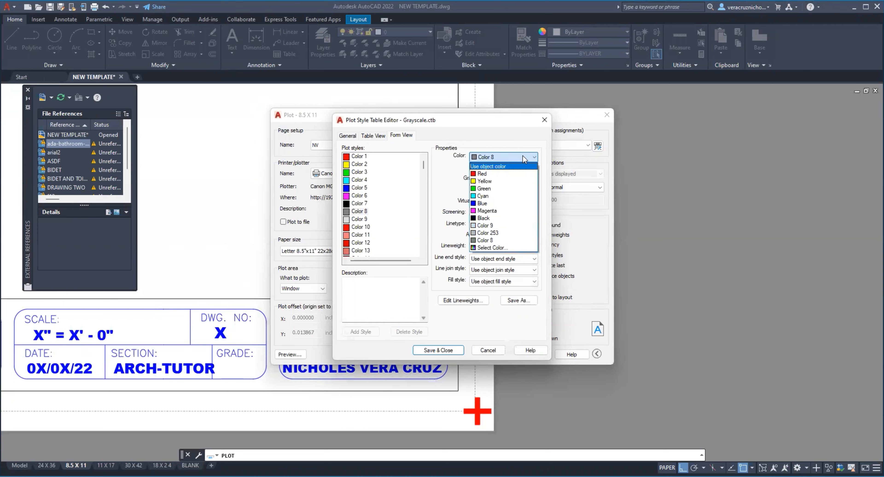
click(515, 166)
Step: Set plot style Color 1 to plot in Red with a 0.1000 mm lineweight
click(357, 157)
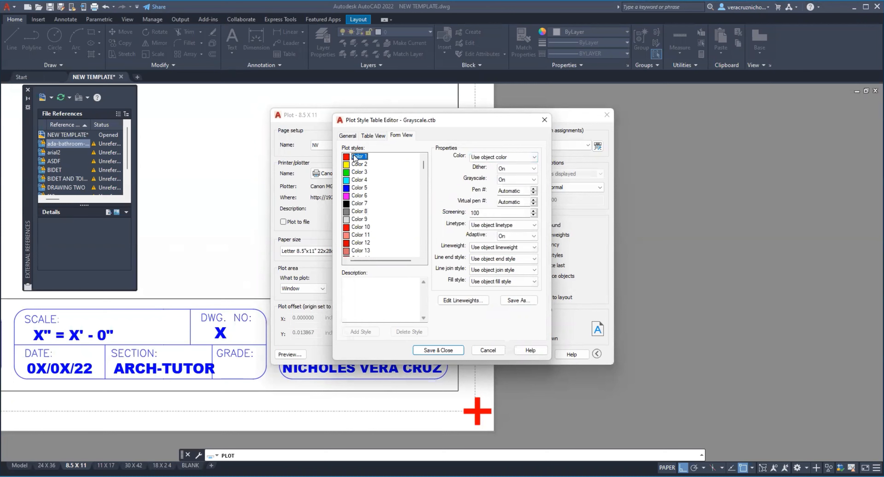
click(501, 157)
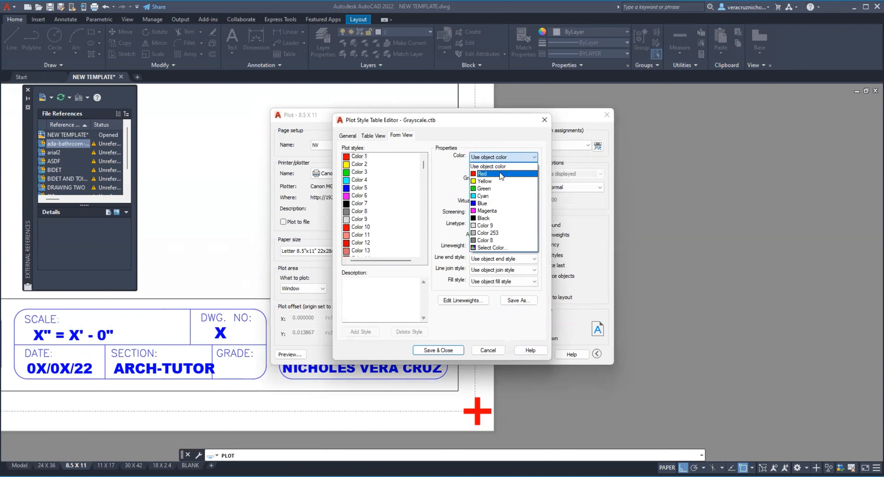
click(496, 175)
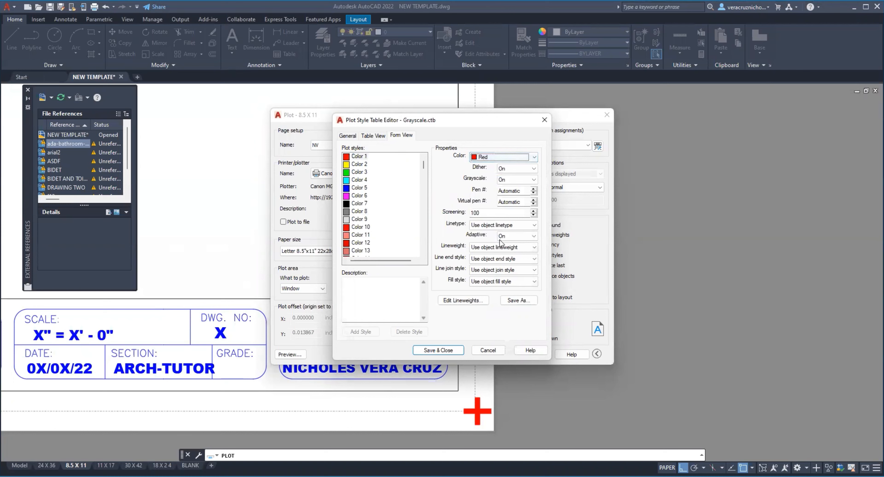
click(511, 247)
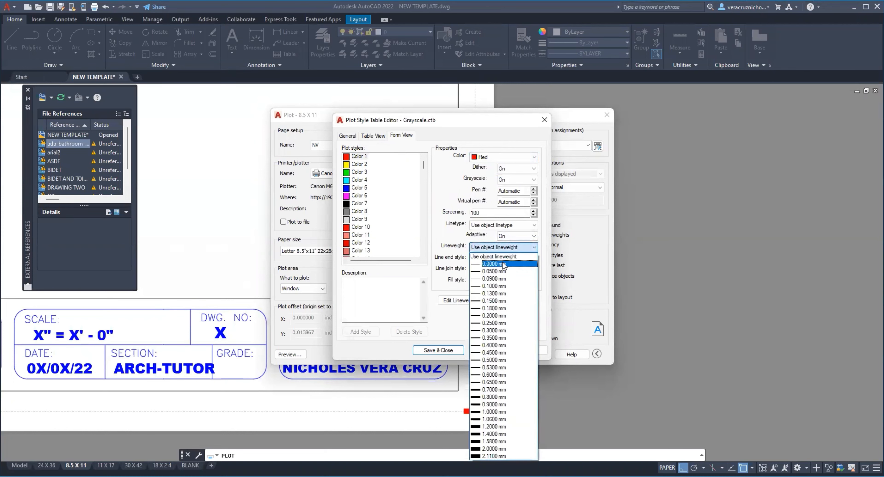
click(504, 287)
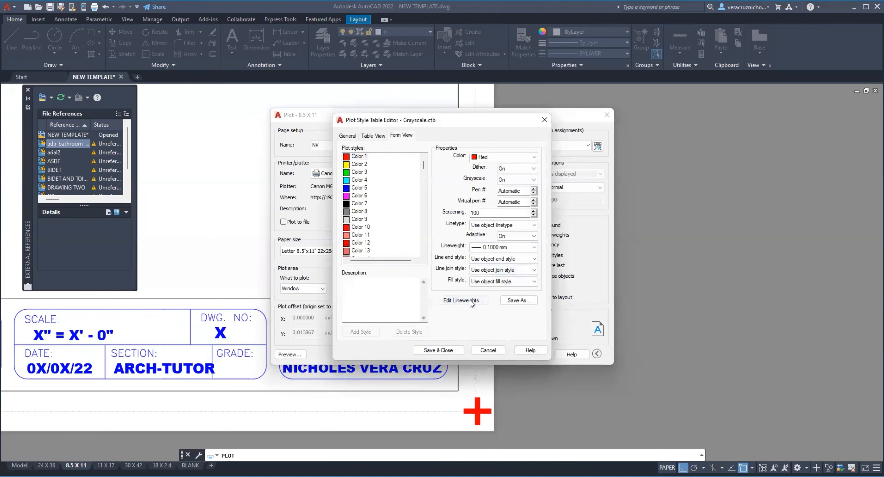
Step: Edit the 0.1000 mm entry in the plot style table's lineweight list to 0.0100 mm
click(461, 249)
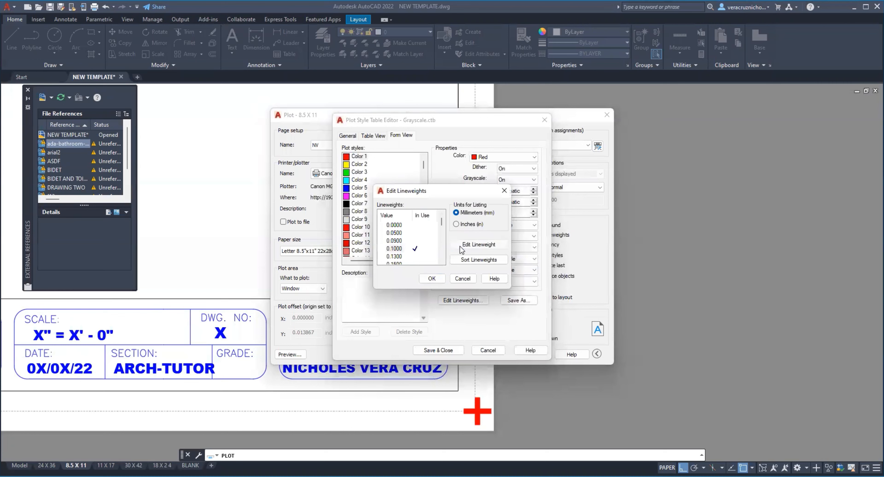
click(397, 248)
click(432, 279)
Step: Set plot style Color 2's lineweight to 0.2500 mm and open the lineweight options for Color 4
click(360, 164)
click(532, 246)
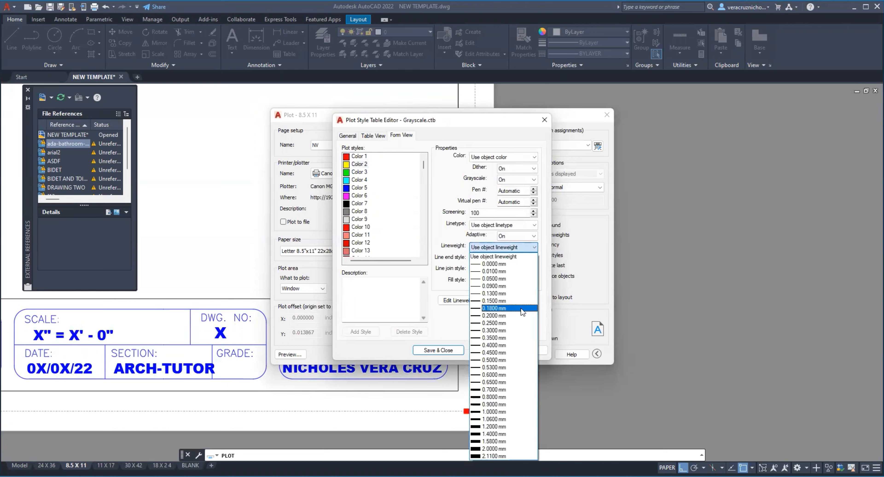
click(501, 322)
click(363, 173)
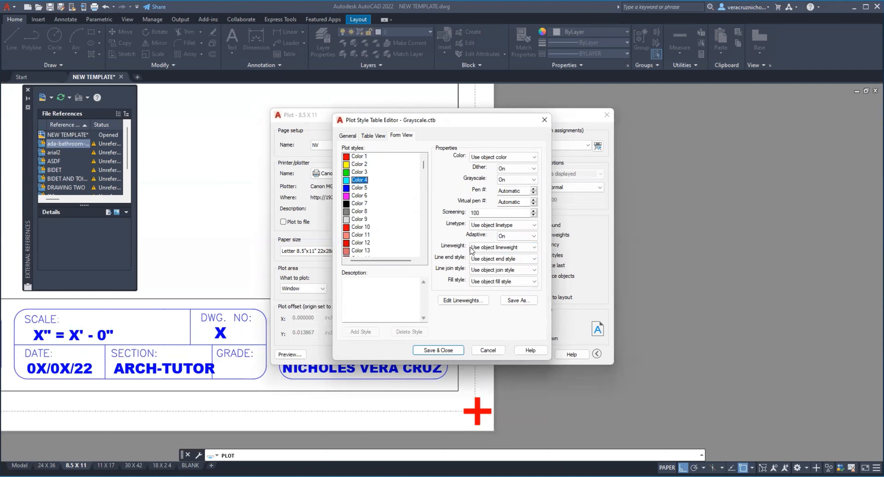
click(515, 247)
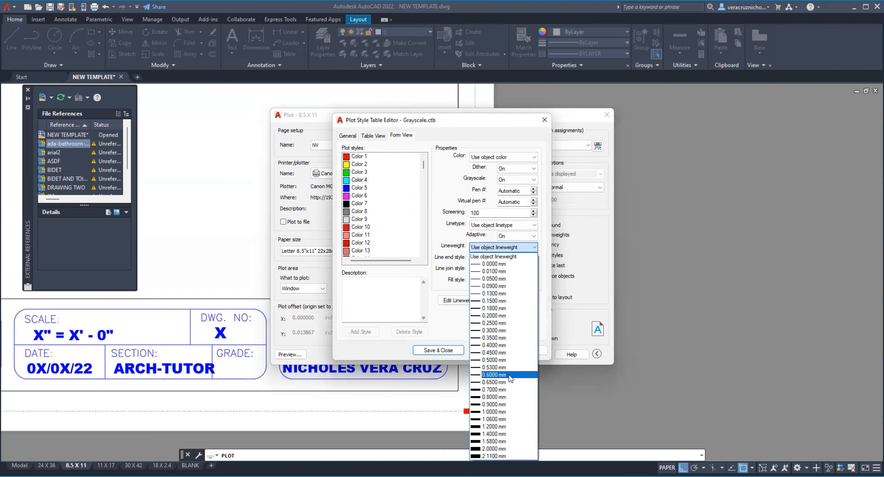
click(393, 169)
Step: Set the lineweight of plot style Color 5 to 0.2500 mm and of Color 7 to 0.4500 mm
click(360, 187)
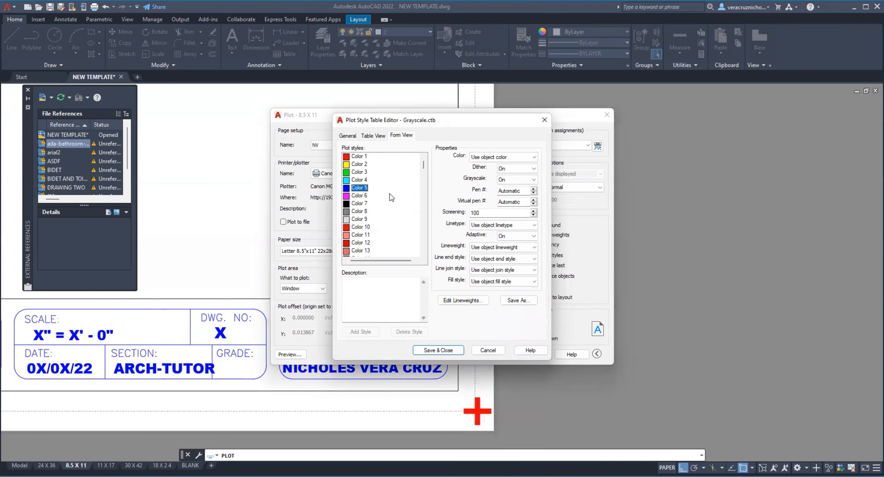
click(518, 249)
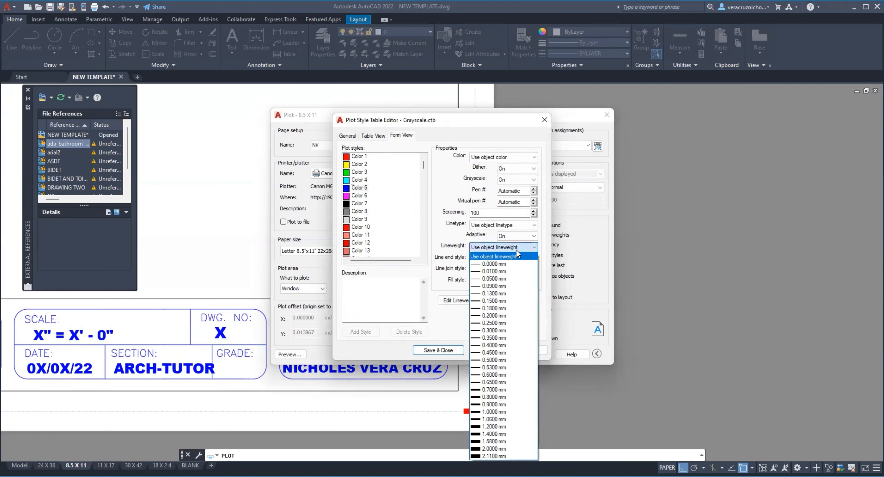
click(504, 324)
click(362, 197)
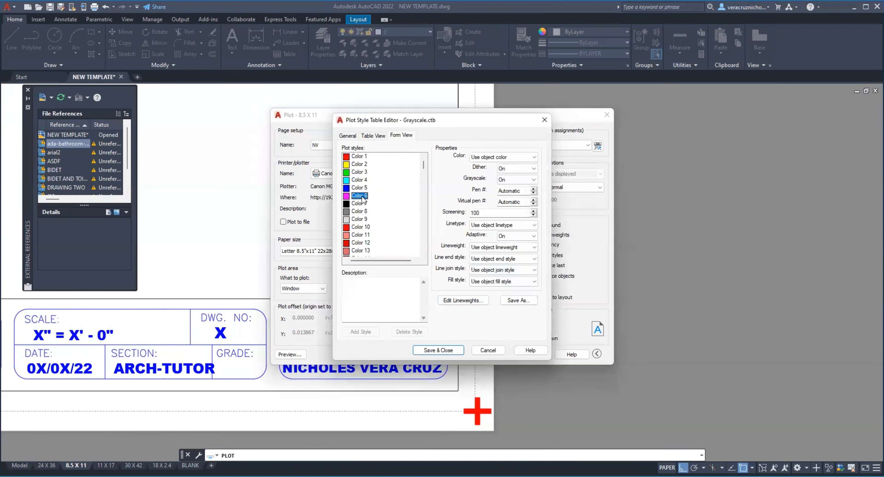
click(359, 205)
click(512, 250)
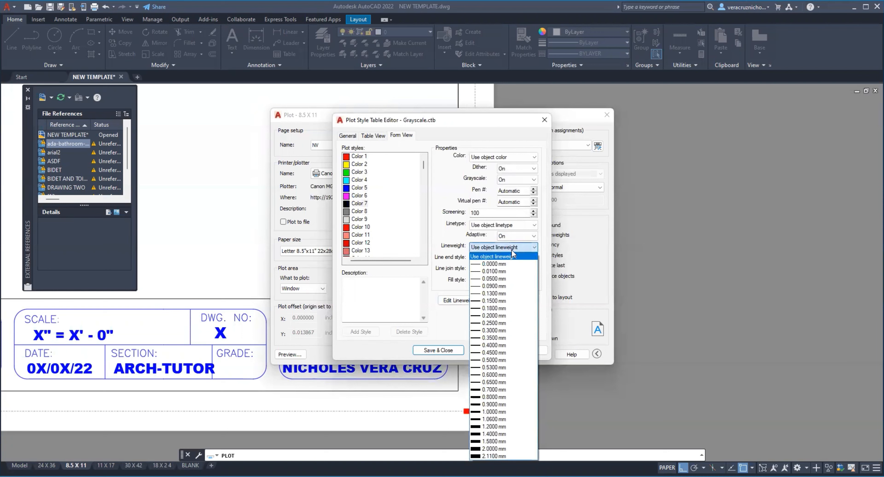
click(502, 353)
Step: Set plot style Color 8 to plot in Color 8 with a 0.1300 mm lineweight
click(359, 211)
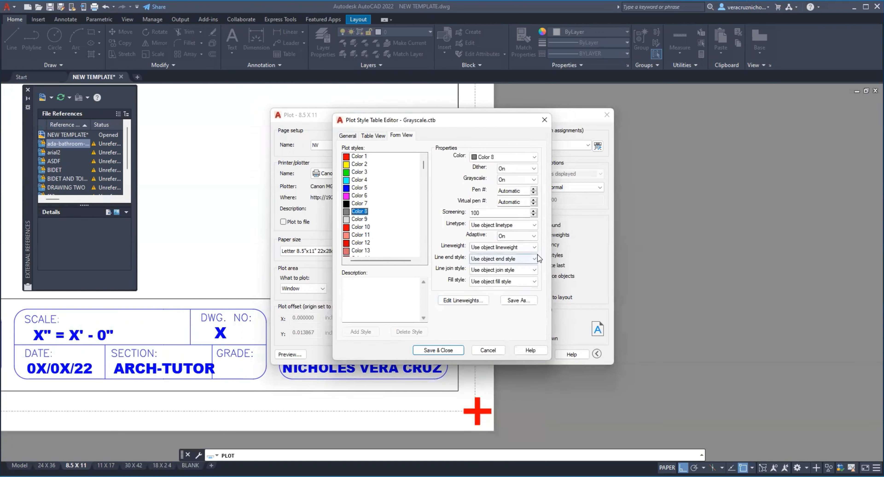
click(517, 246)
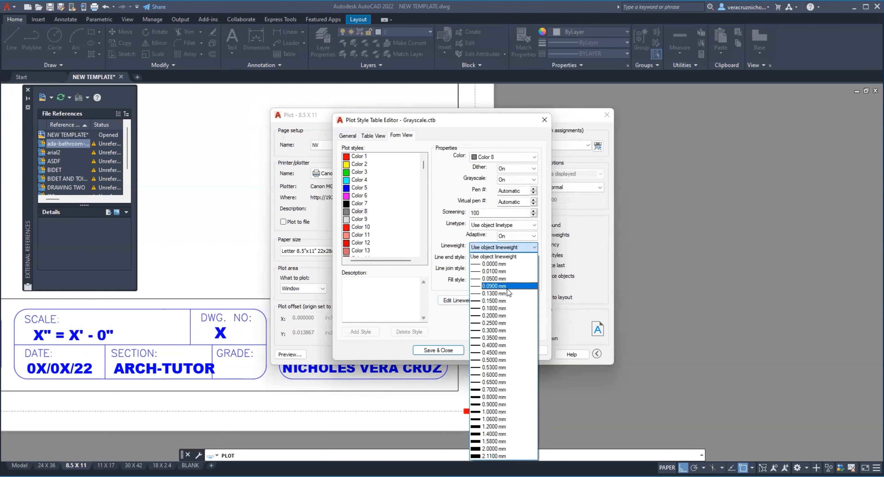
click(501, 294)
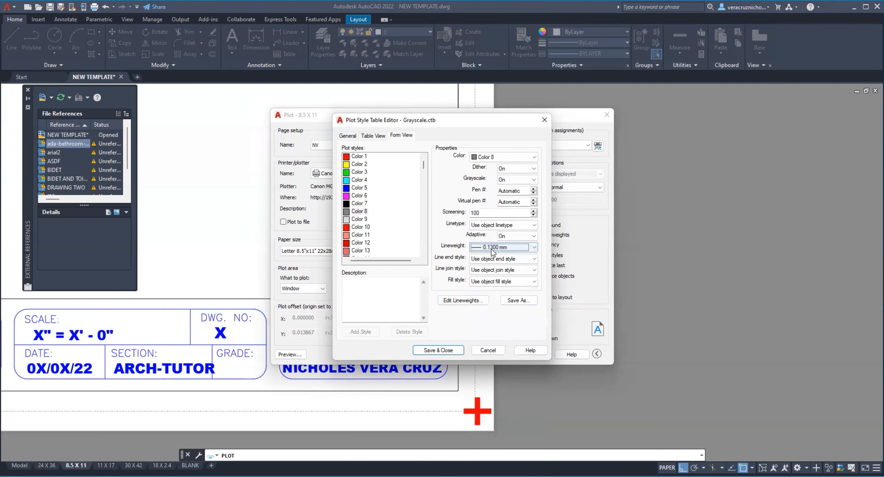
Step: Change the 0.1300 mm entry in the plot style table's lineweight list to 0.0300 mm and check it on Color 8
click(463, 301)
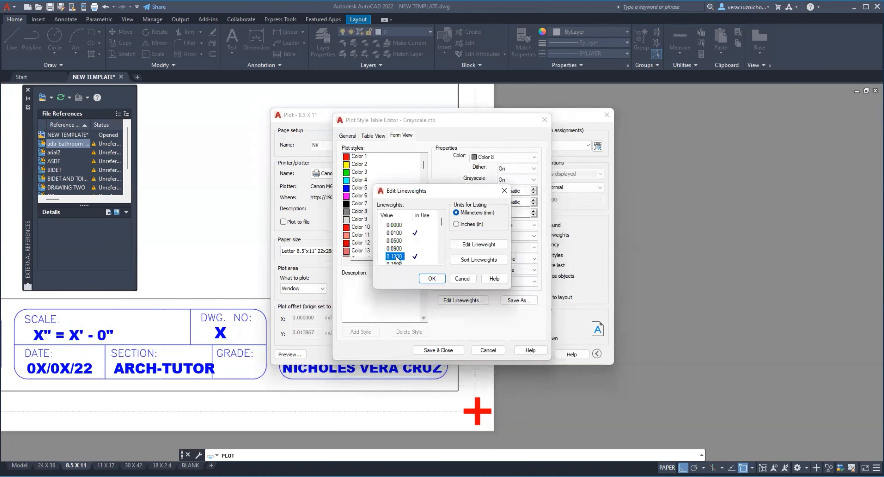
click(479, 245)
click(395, 257)
key(BackSpace)
text(0)
click(433, 278)
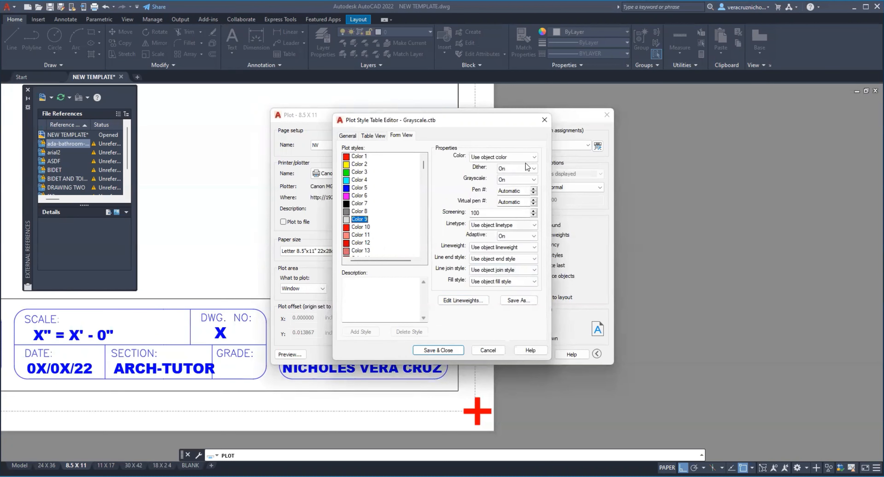
click(378, 212)
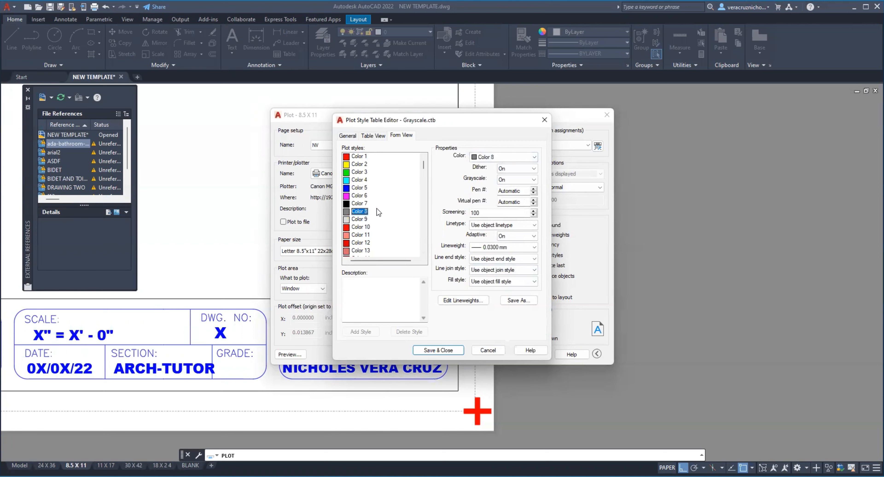
Step: Set plot style Color 9 to plot in Color 9 with a 0.0100 mm lineweight
click(360, 220)
click(515, 157)
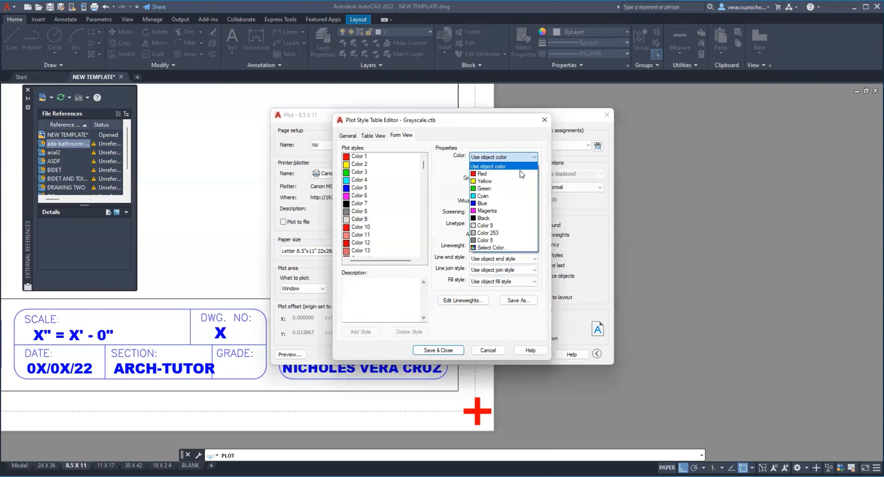
click(496, 227)
click(511, 248)
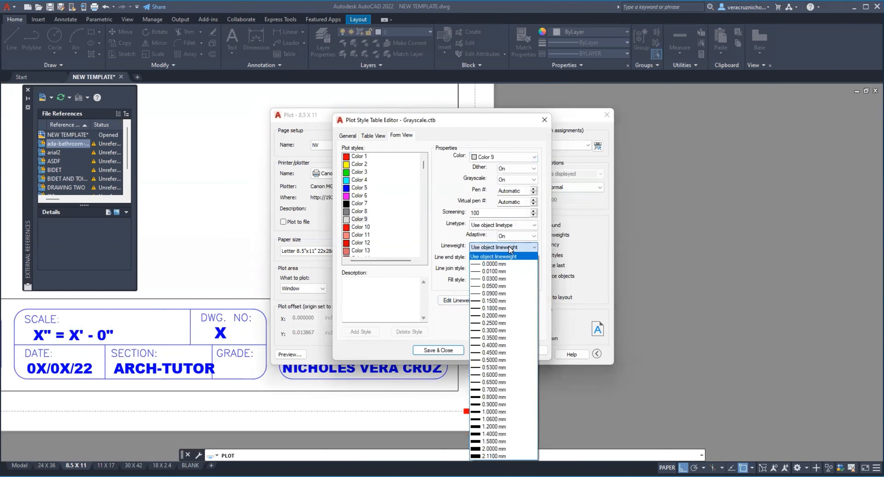
click(503, 274)
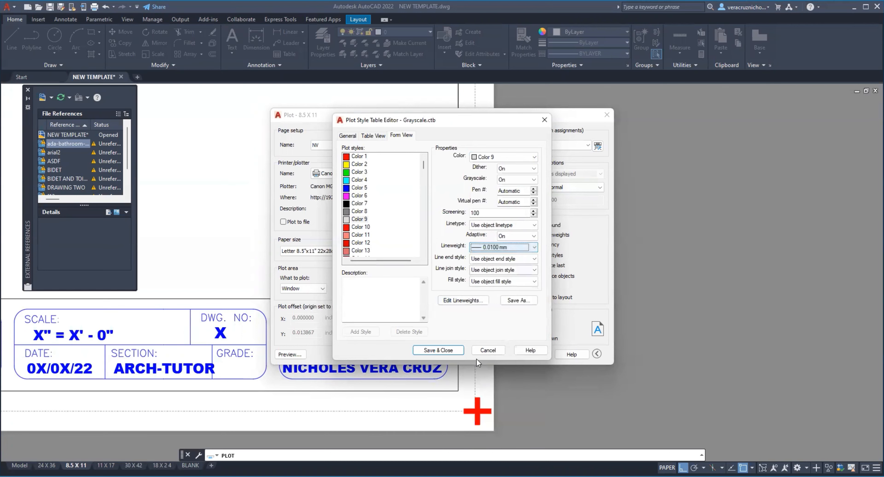
Step: Save the edited grayscale plot style table as GrayscaleNV and close the plot style editor
click(513, 300)
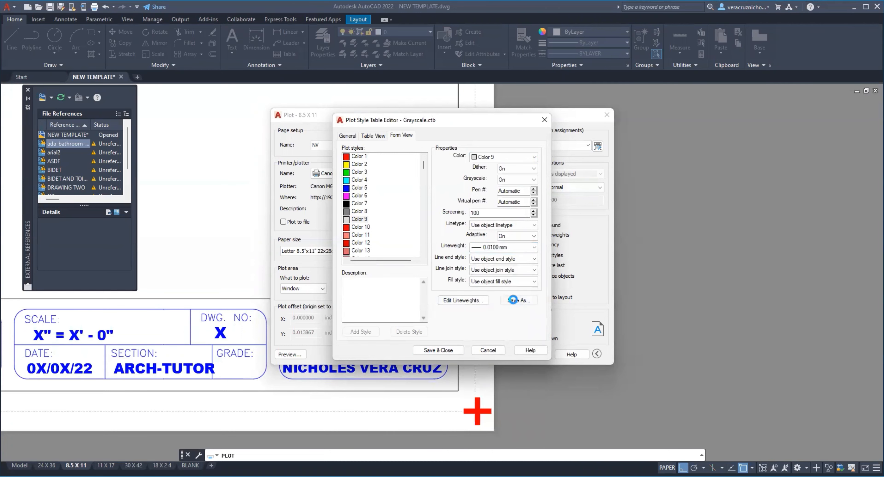
click(443, 328)
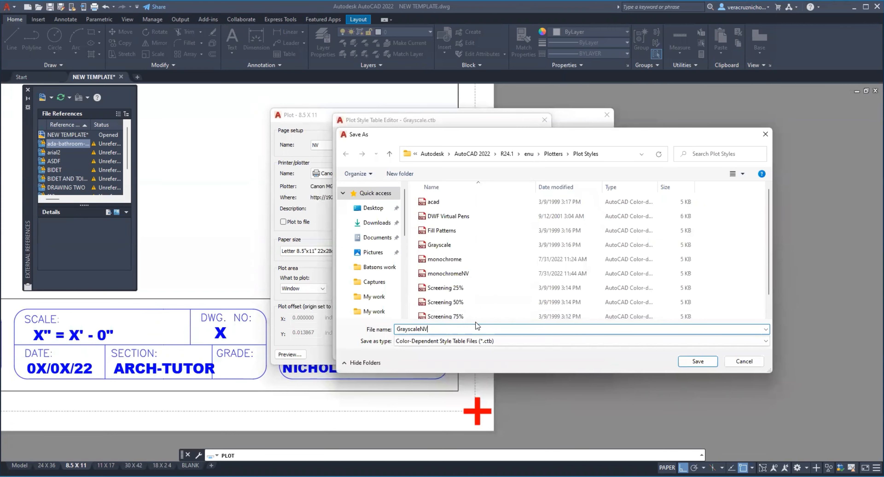
key(Return)
click(438, 350)
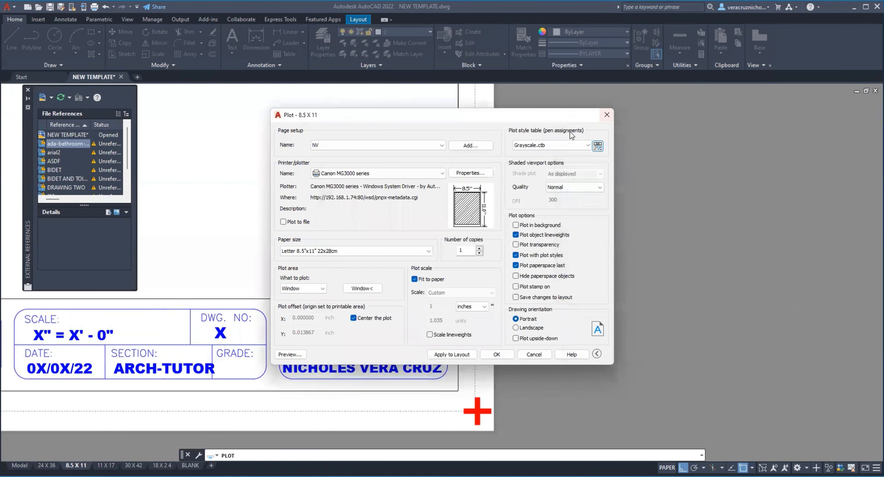
Step: Assign the GrayscaleNV.ctb plot style table and redefine the existing page setup NV with it
click(586, 147)
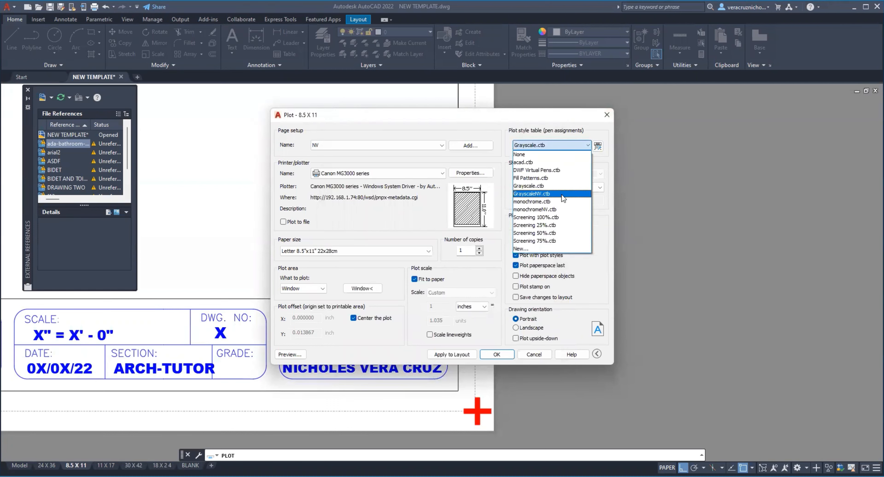
click(549, 194)
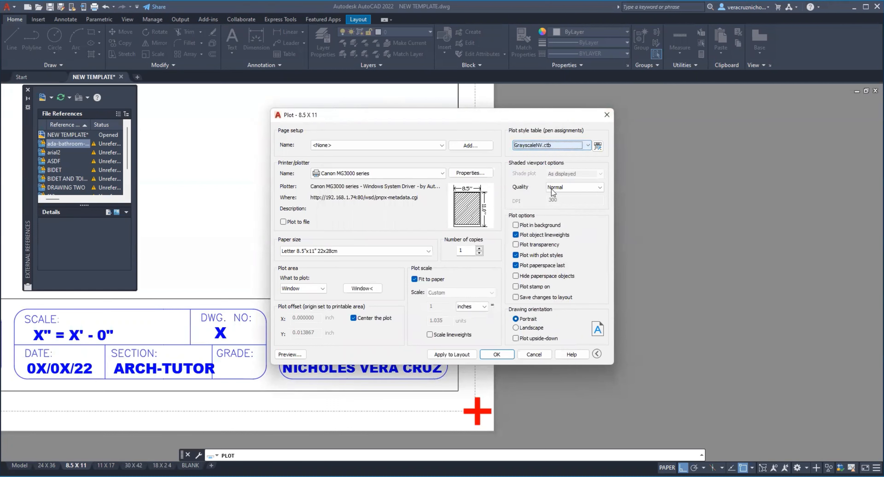
click(470, 146)
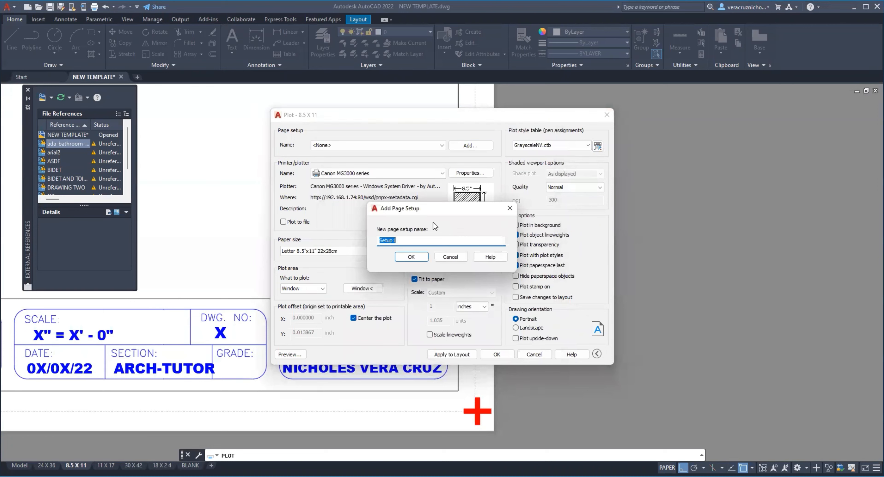
text(NV)
key(Return)
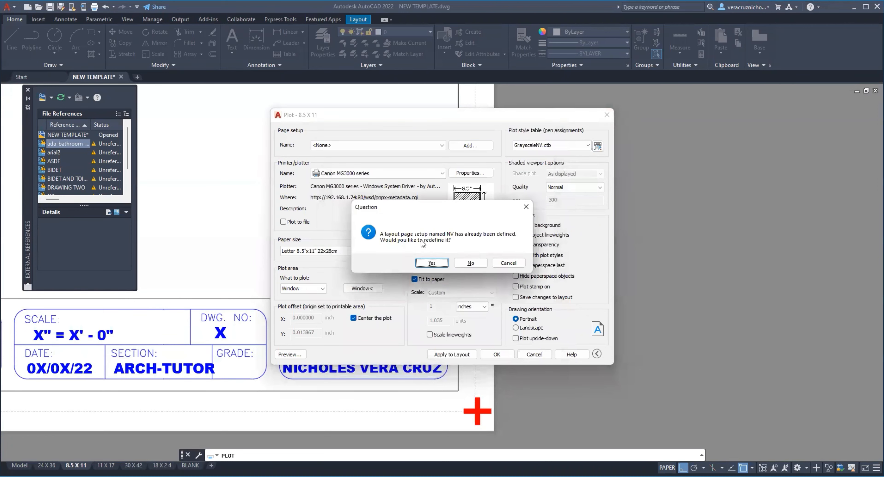
click(424, 264)
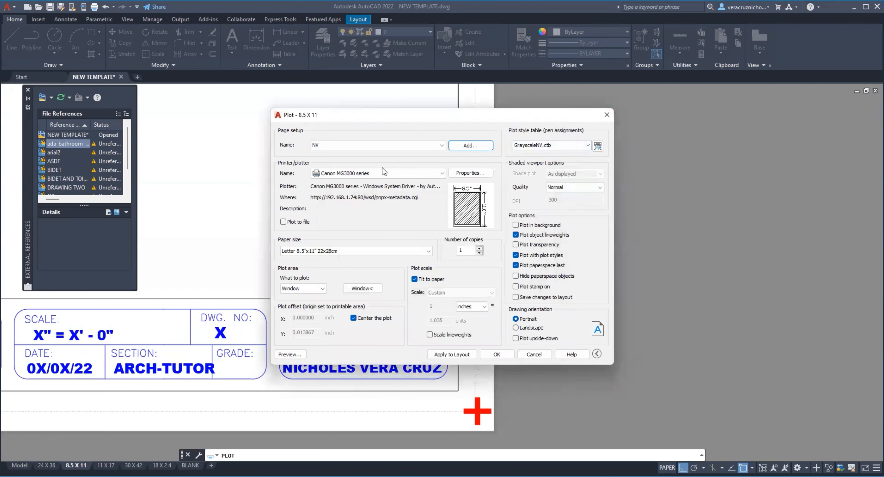
Step: Pick the plot window across the corners of the 8.5 X 11 sheet and open the plot preview
click(366, 291)
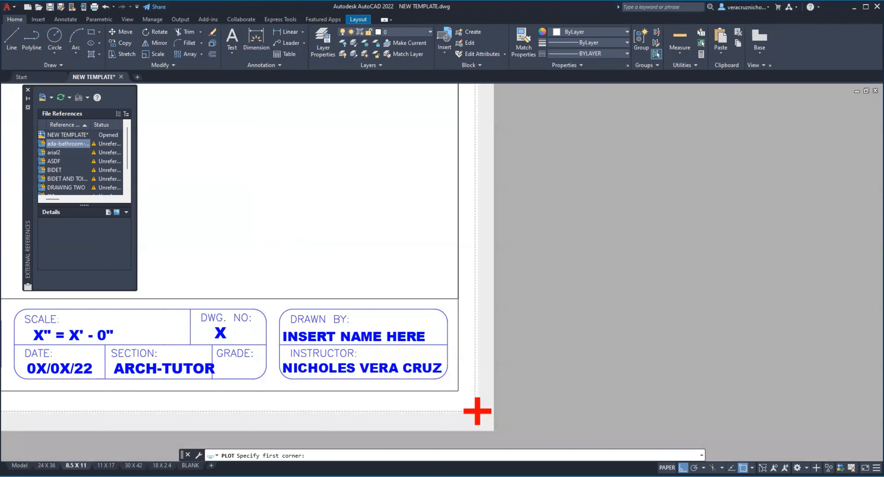
click(267, 169)
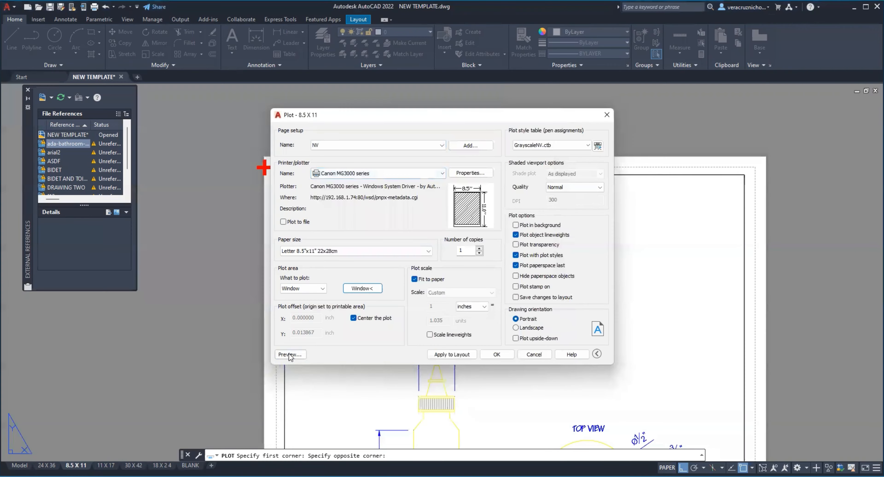
click(290, 354)
Step: Examine the glue bottle's line shades and lineweights in the GrayscaleNV plot preview, both close up and on the full sheet, and close the preview
scroll(420, 258, up, 5)
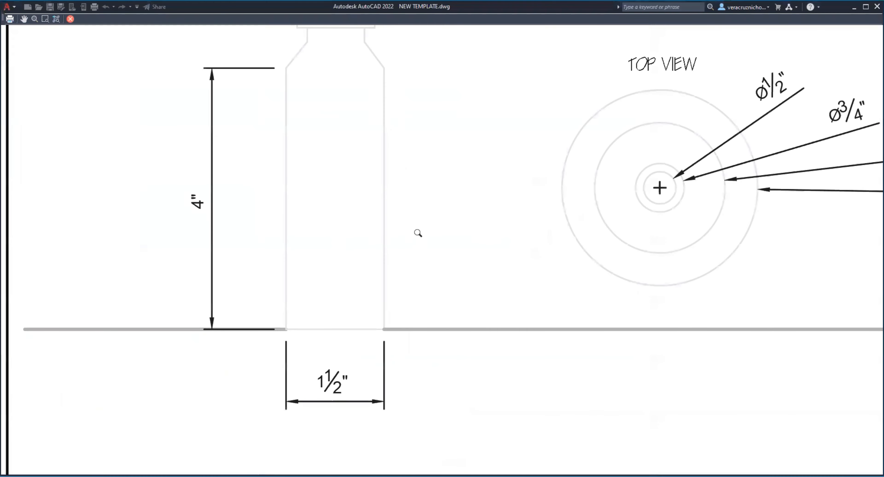
middle_drag(417, 233, 392, 345)
scroll(392, 345, down, 5)
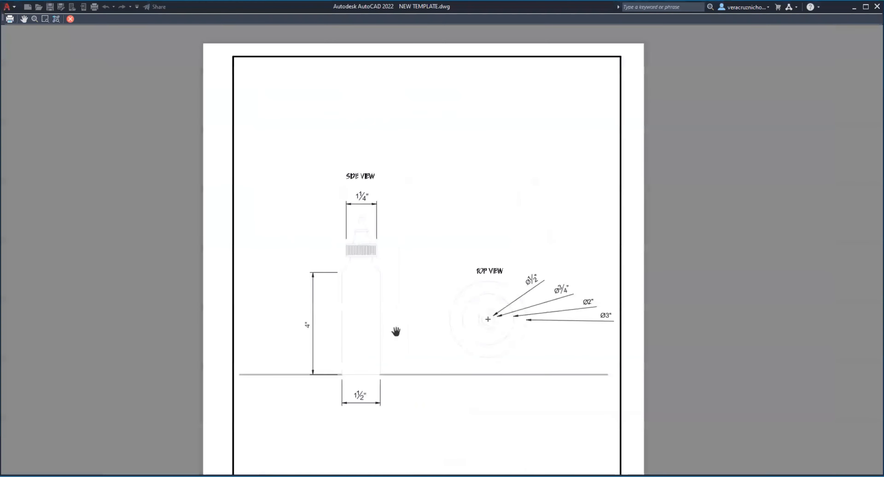
scroll(405, 316, down, 3)
middle_drag(404, 316, 405, 276)
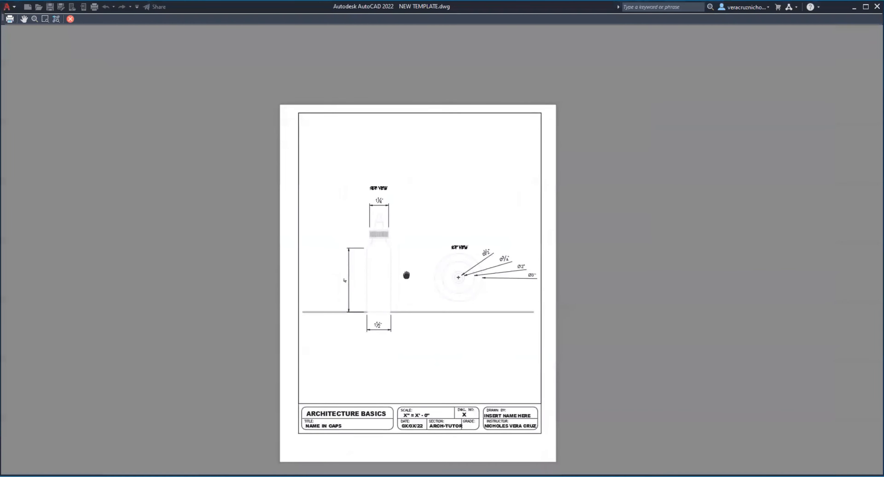
scroll(406, 273, up, 3)
scroll(405, 257, up, 4)
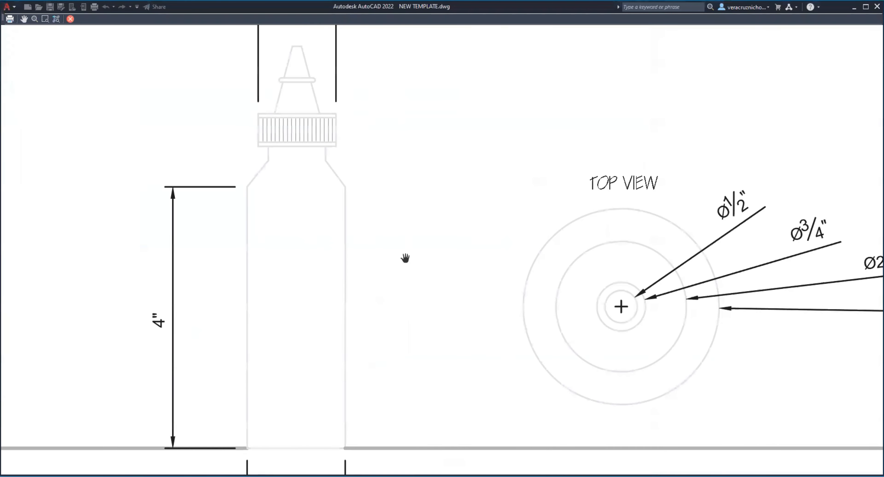
scroll(406, 256, down, 4)
scroll(404, 258, up, 4)
scroll(406, 256, down, 4)
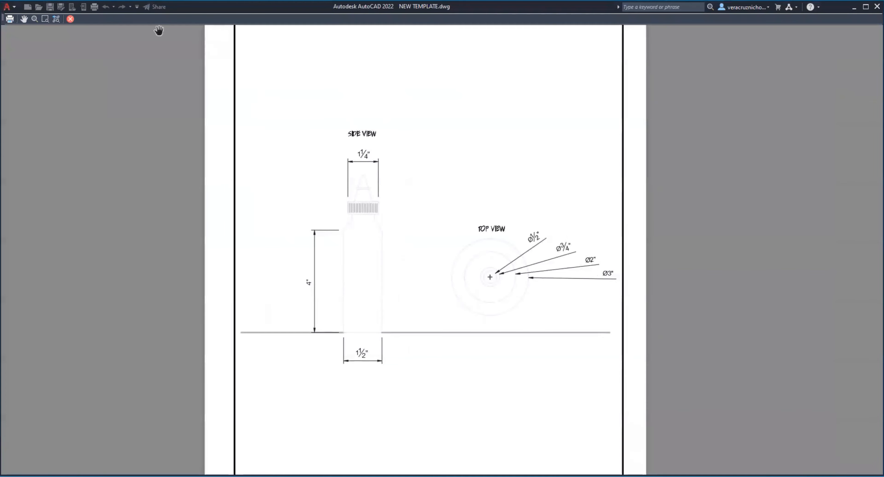
key(Escape)
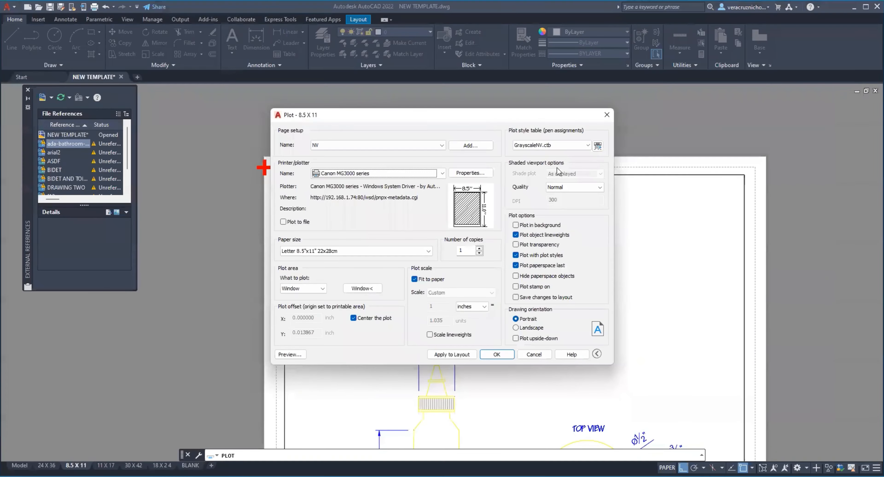
Step: Assign the monochrome.ctb plot style table and review its Color 1 settings in the editor without saving changes
click(569, 144)
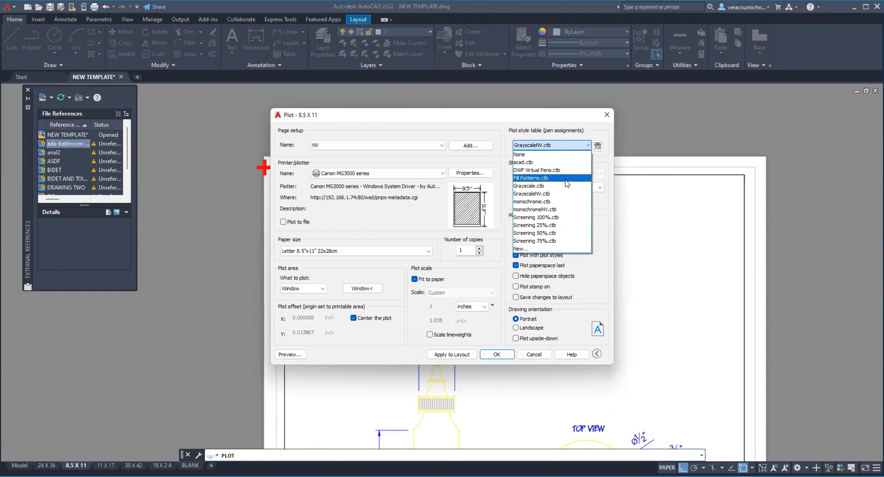
click(563, 202)
click(598, 146)
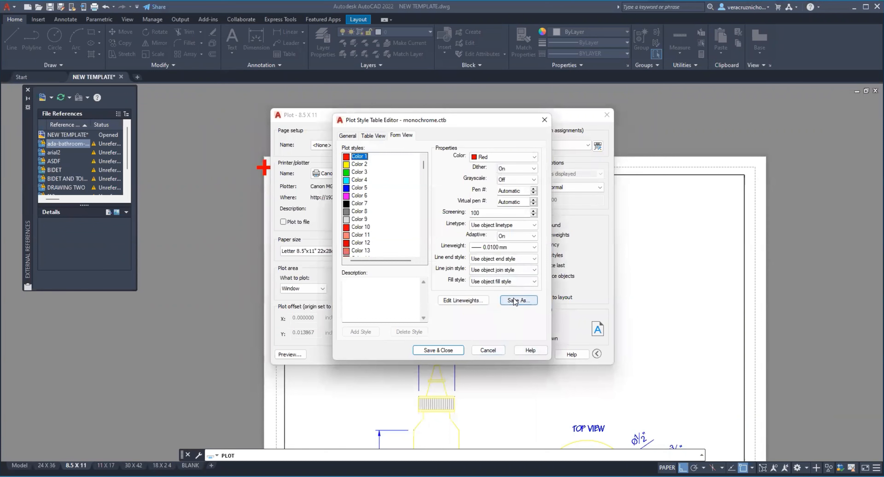
click(484, 350)
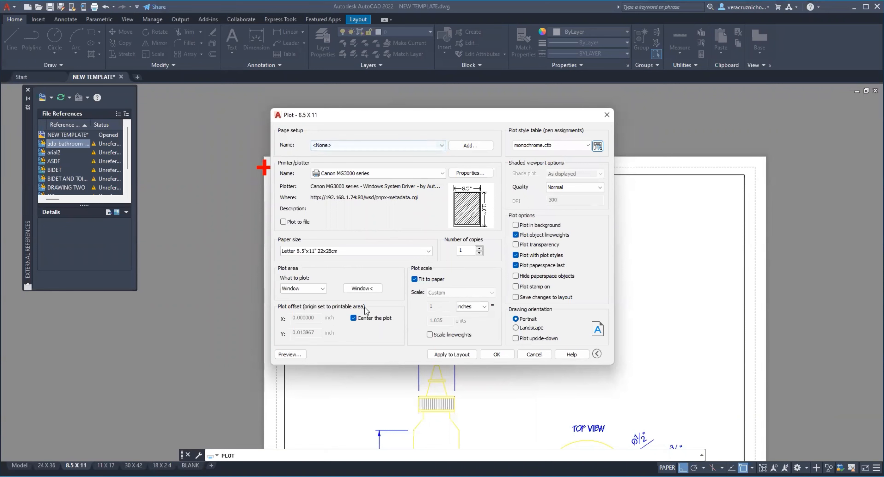
Step: Pick the plot window around the sheet again and examine the glue bottle's colors and lineweights in the monochrome.ctb plot preview
click(363, 288)
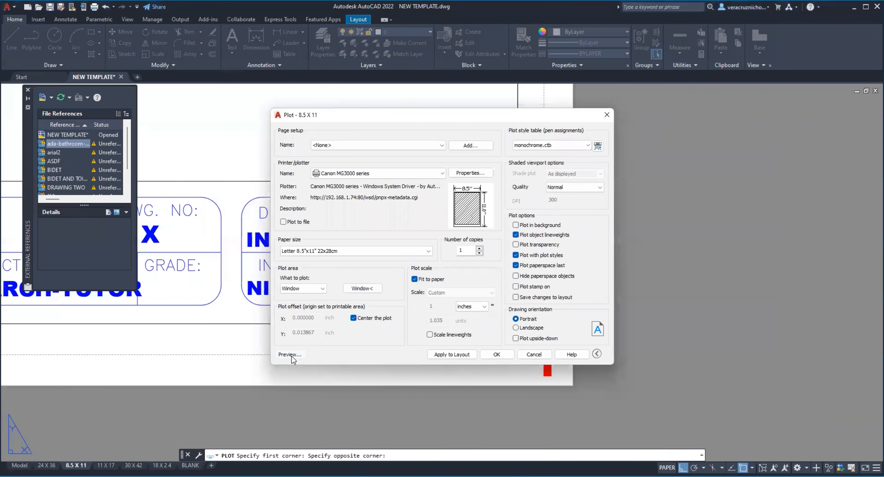
click(291, 356)
scroll(409, 224, up, 8)
scroll(409, 223, down, 11)
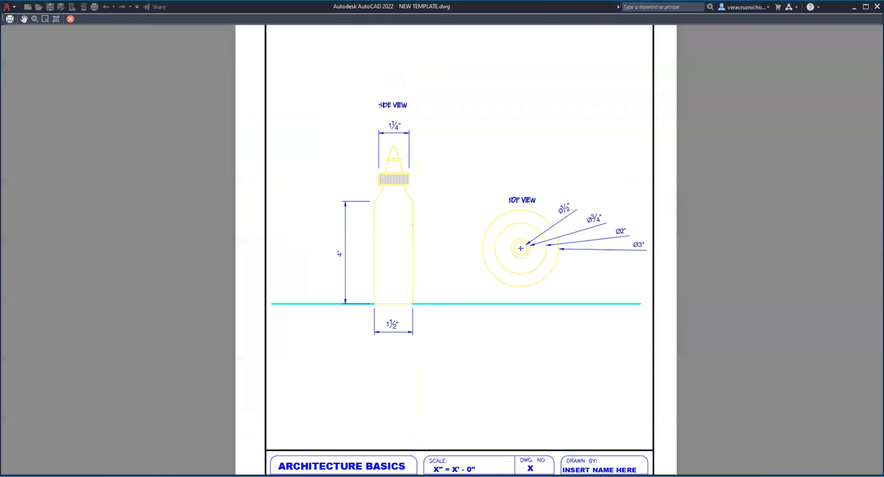
scroll(405, 201, up, 9)
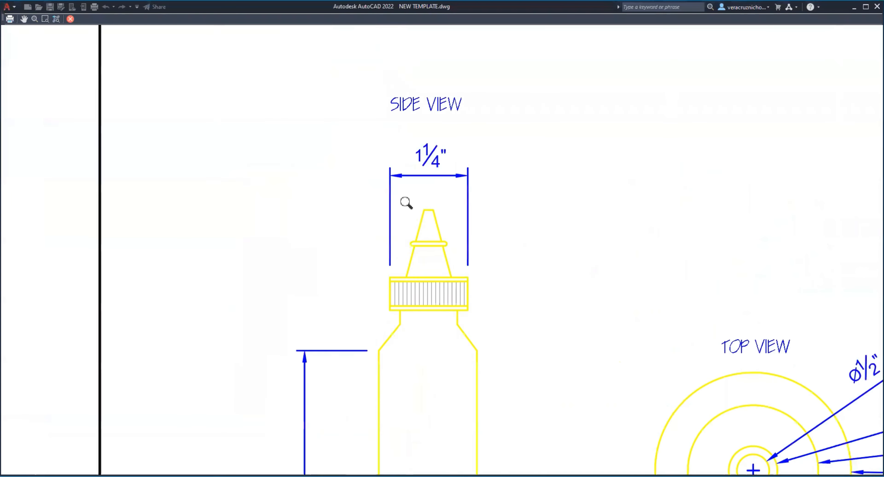
scroll(431, 233, down, 5)
scroll(432, 234, down, 5)
scroll(539, 318, up, 6)
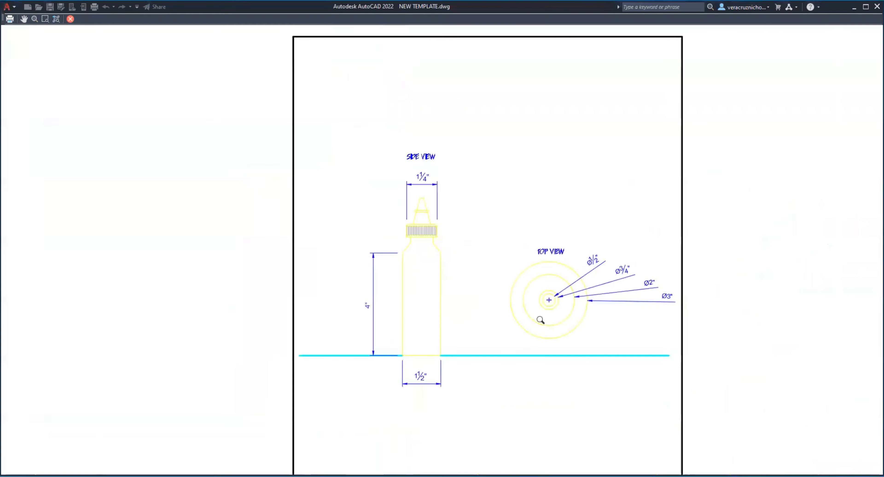
scroll(579, 287, down, 3)
scroll(580, 287, down, 8)
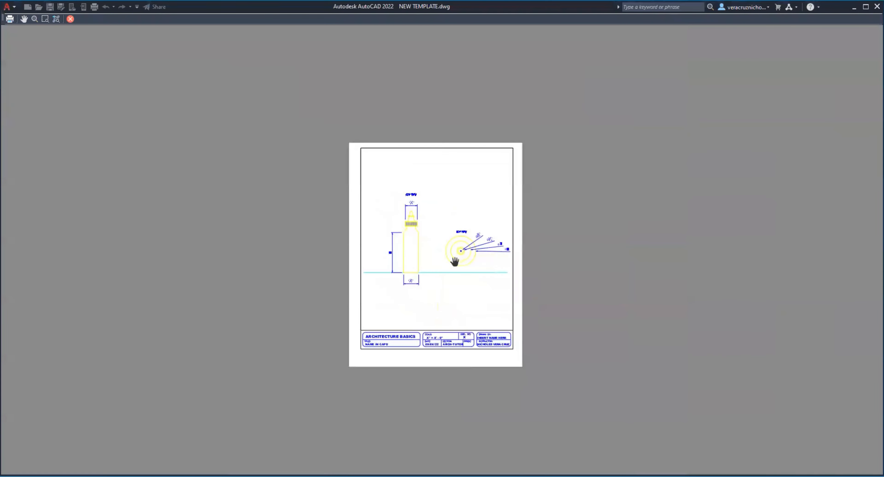
scroll(456, 261, up, 12)
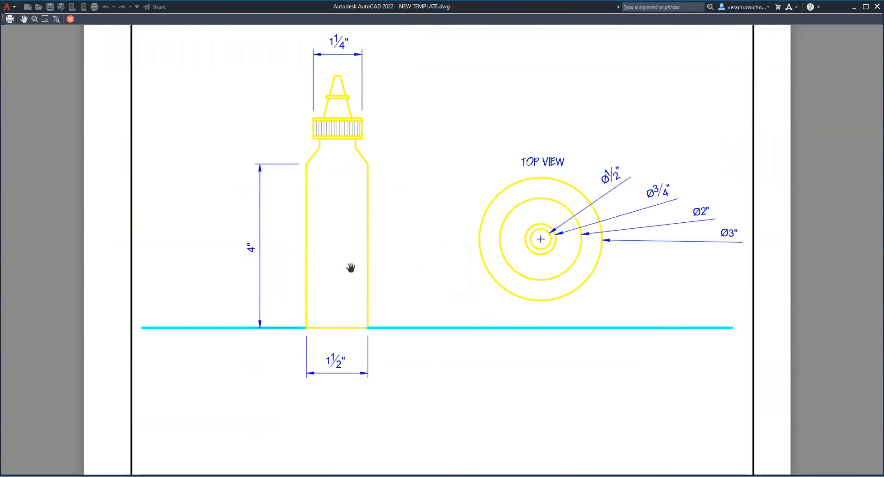
scroll(446, 310, down, 2)
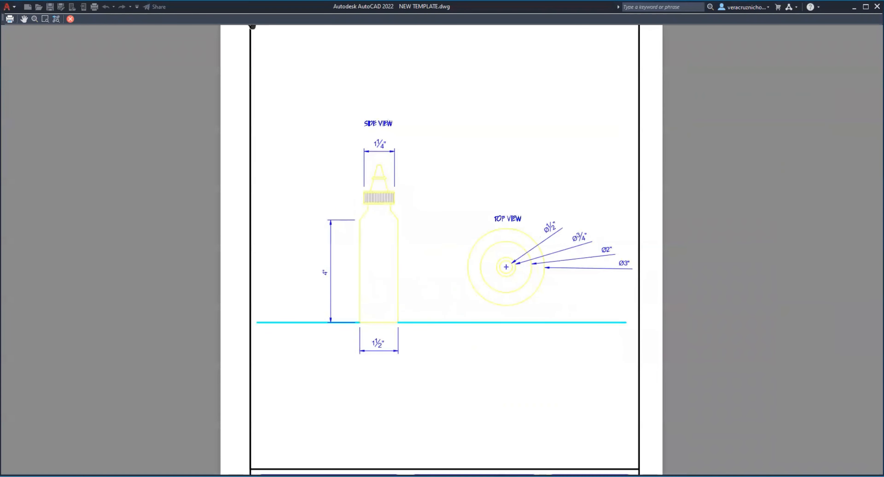
Step: Close the plot preview, load the NV page setup and assign the monochromeNV.ctb plot style table
scroll(252, 27, down, 3)
click(70, 19)
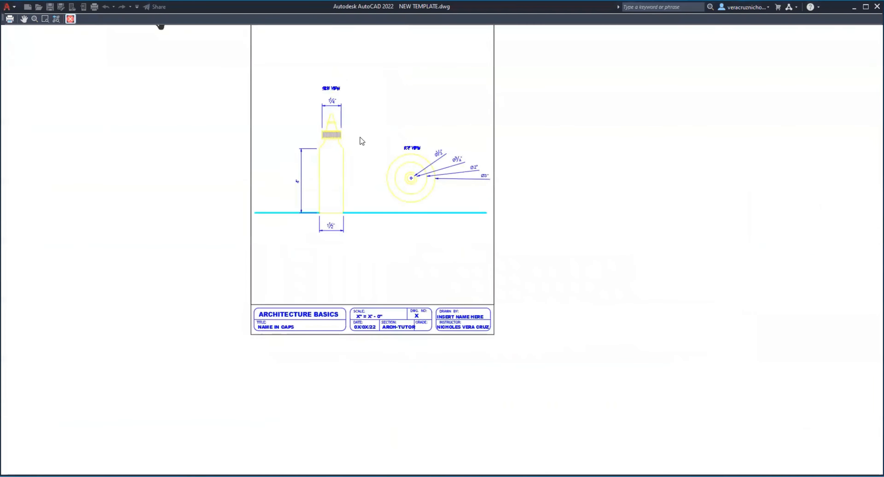
click(441, 145)
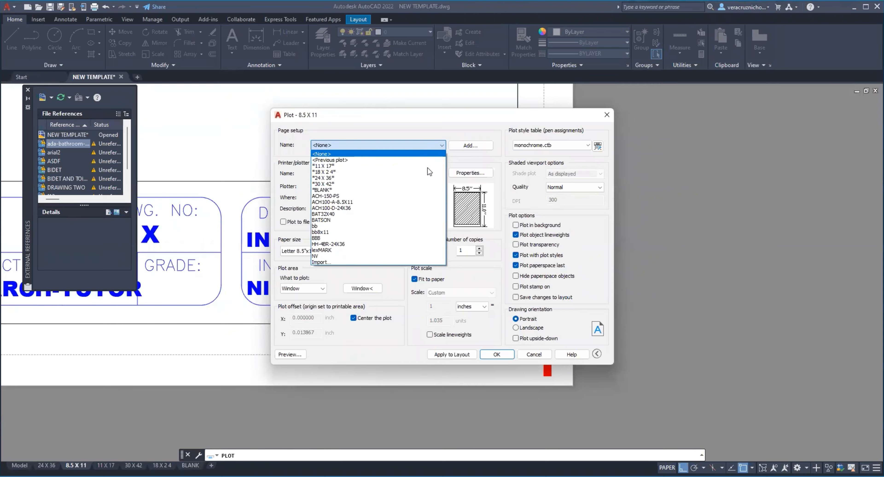
click(387, 257)
click(565, 150)
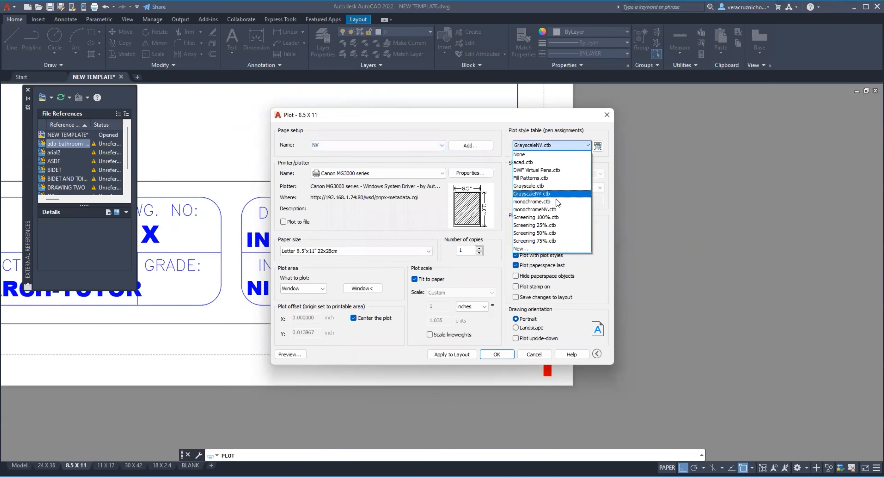
click(554, 209)
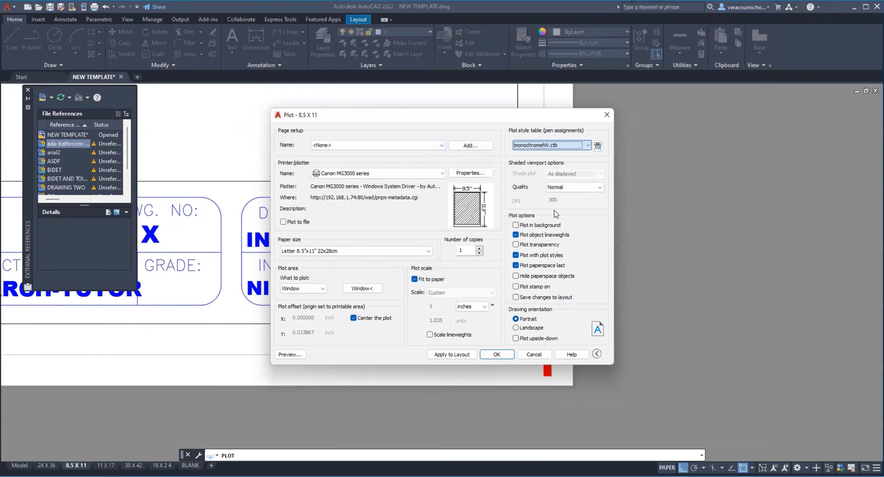
Step: Save the current plot settings as a page setup named NV, overwriting the existing one
click(470, 145)
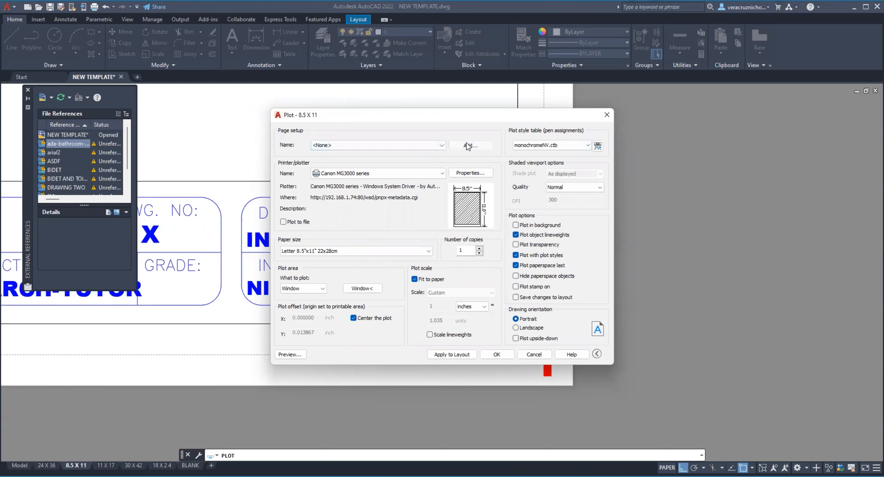
text(NV)
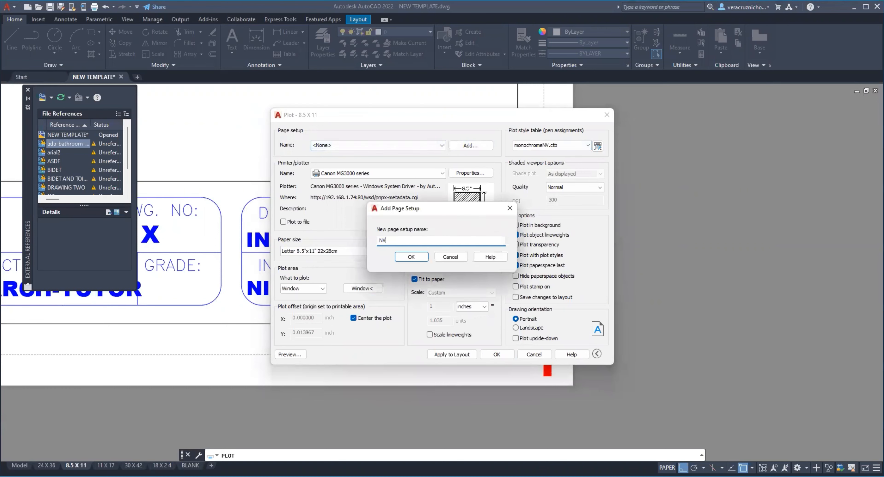
key(Return)
click(433, 263)
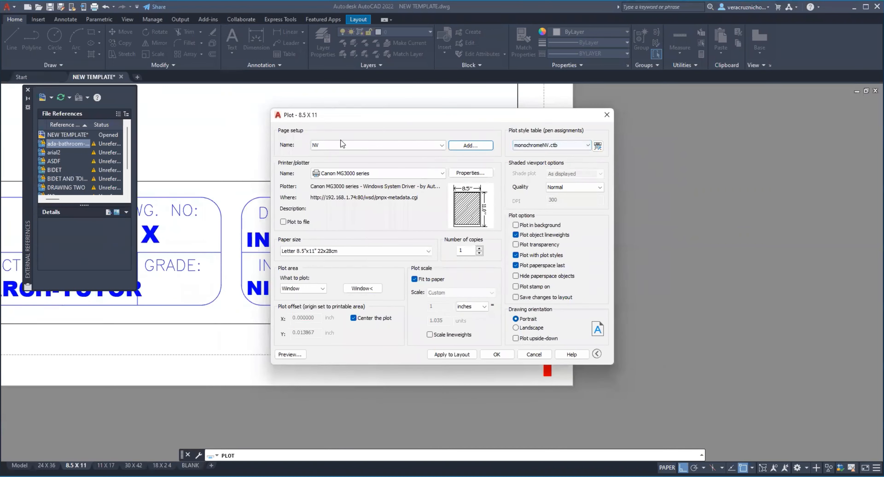
Step: Pick the plot window across the corner marks of the 8.5 X 11 sheet and open the plot preview
click(357, 288)
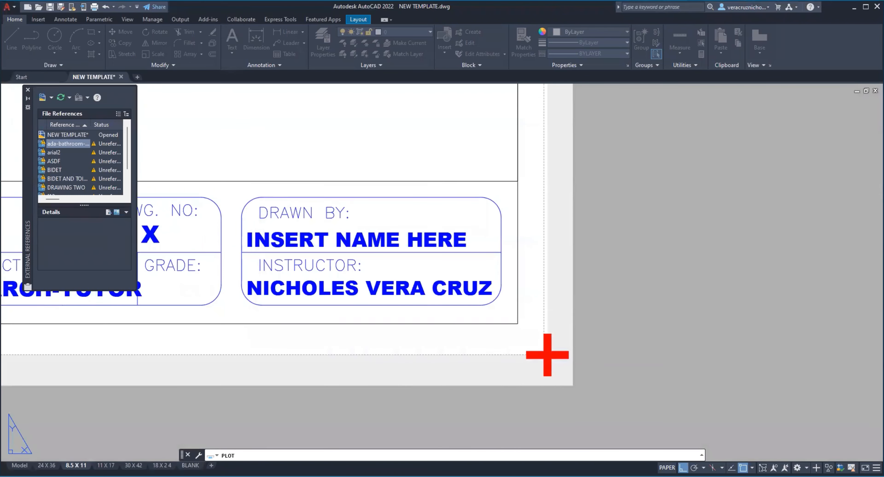
click(301, 353)
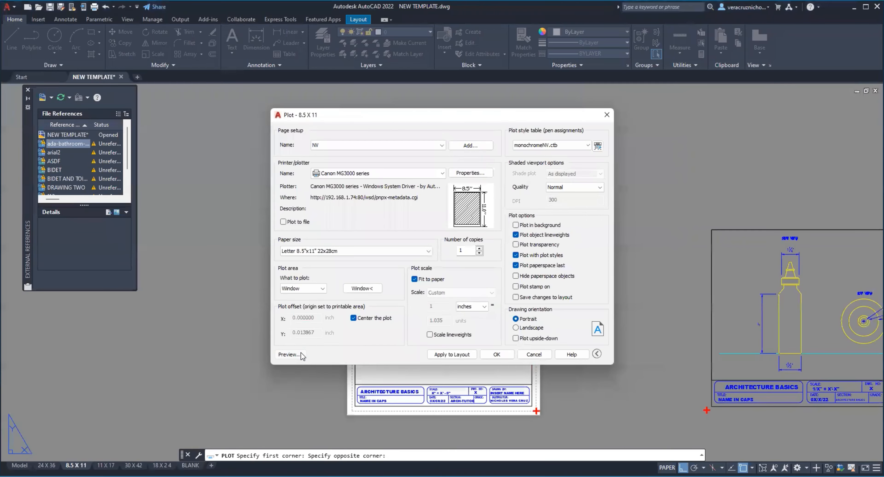
click(290, 354)
Step: Examine the glue bottle's black lines and lineweights in the monochromeNV.ctb preview, close up and on the full sheet, and close the preview
scroll(277, 387, up, 3)
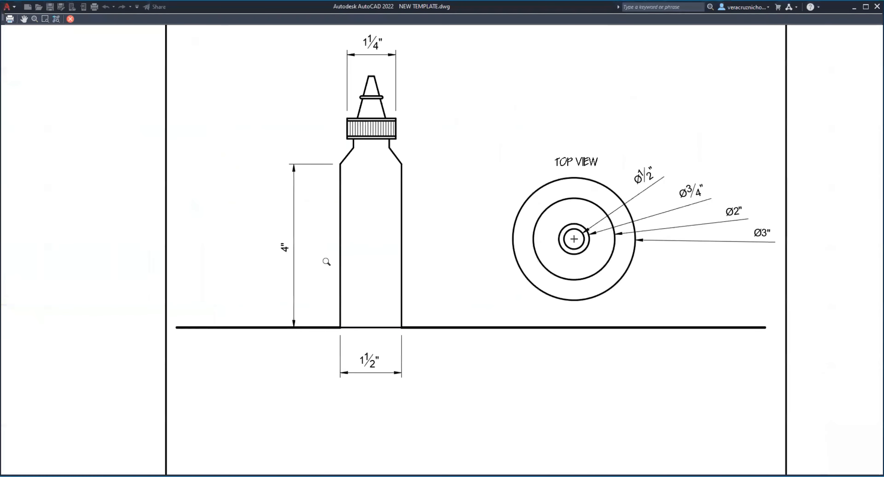
scroll(515, 348, down, 3)
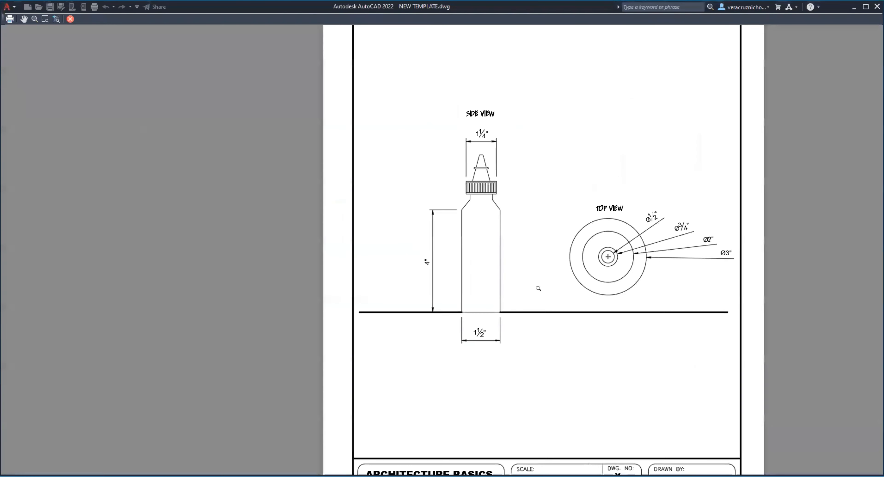
scroll(495, 217, down, 3)
scroll(423, 241, up, 5)
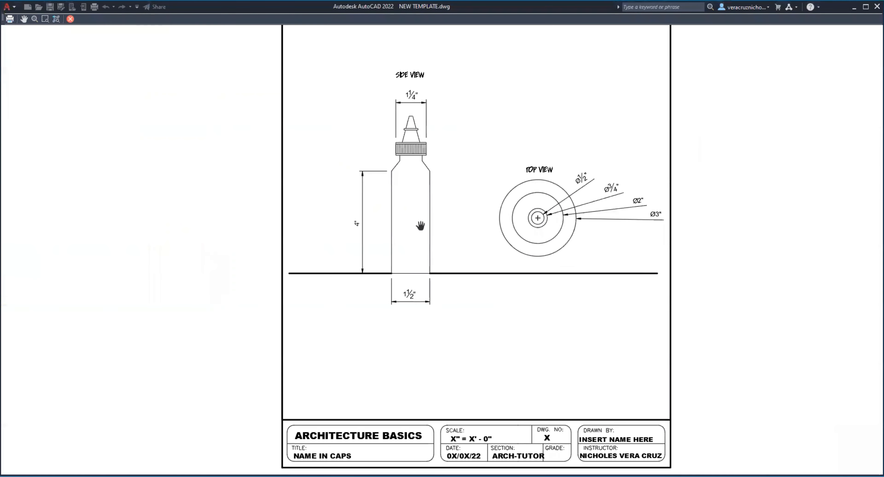
scroll(438, 238, down, 2)
middle_drag(440, 234, 434, 246)
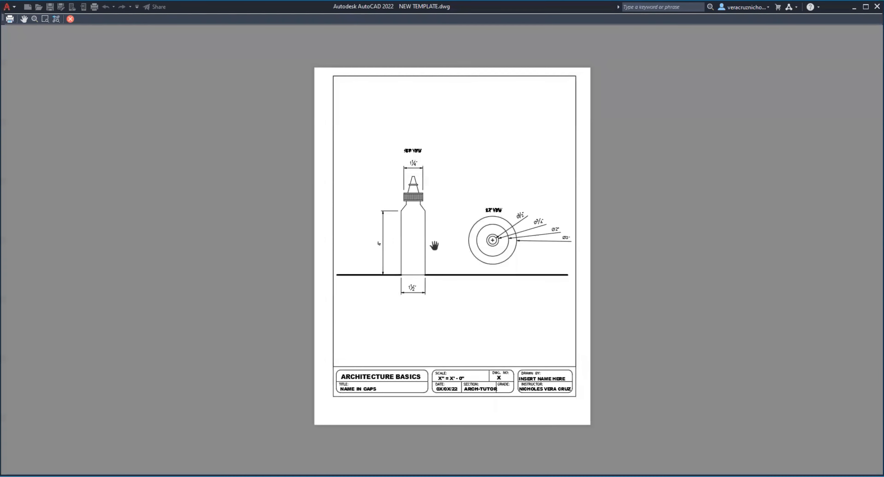
click(68, 20)
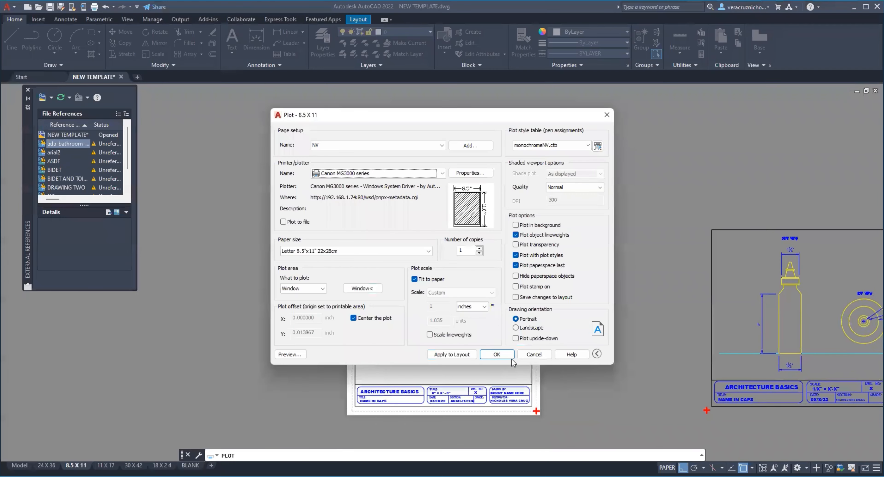
Step: Cancel plotting and return to paper space with the 8.5 X 11 sheet and the neighbouring landscape sheet in view
click(543, 351)
double_click(578, 403)
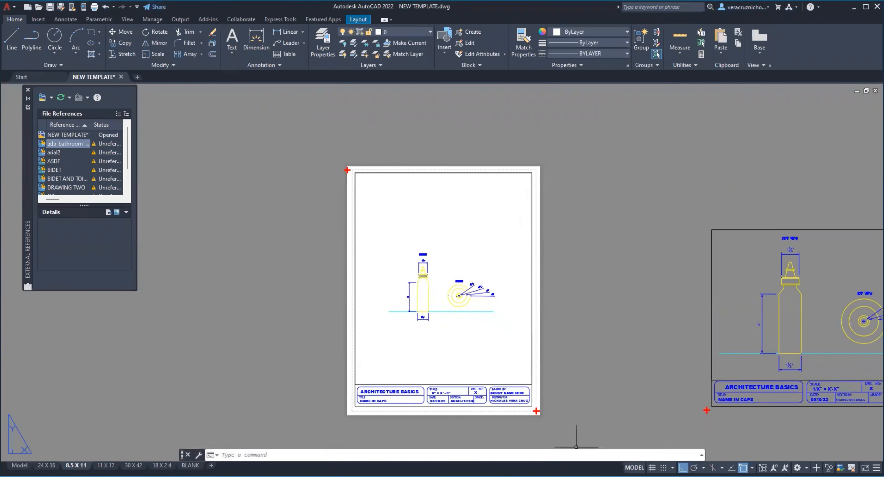
scroll(578, 323, down, 5)
middle_drag(567, 322, 446, 291)
scroll(472, 287, up, 3)
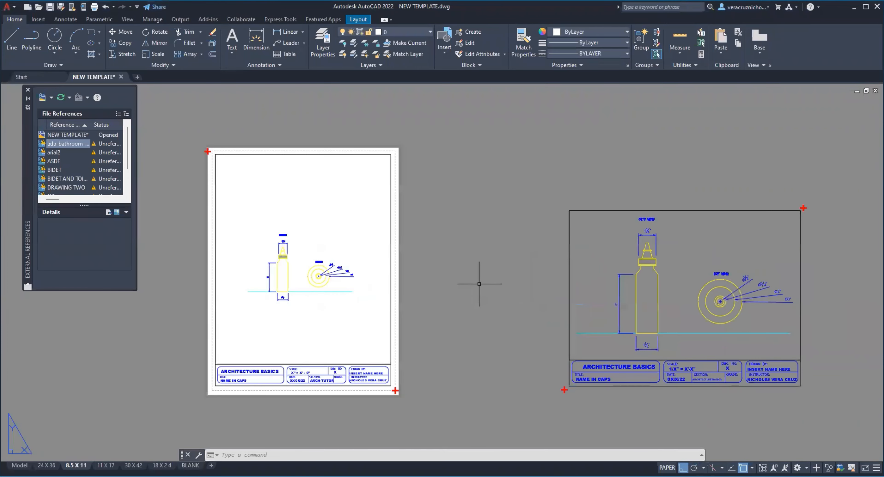